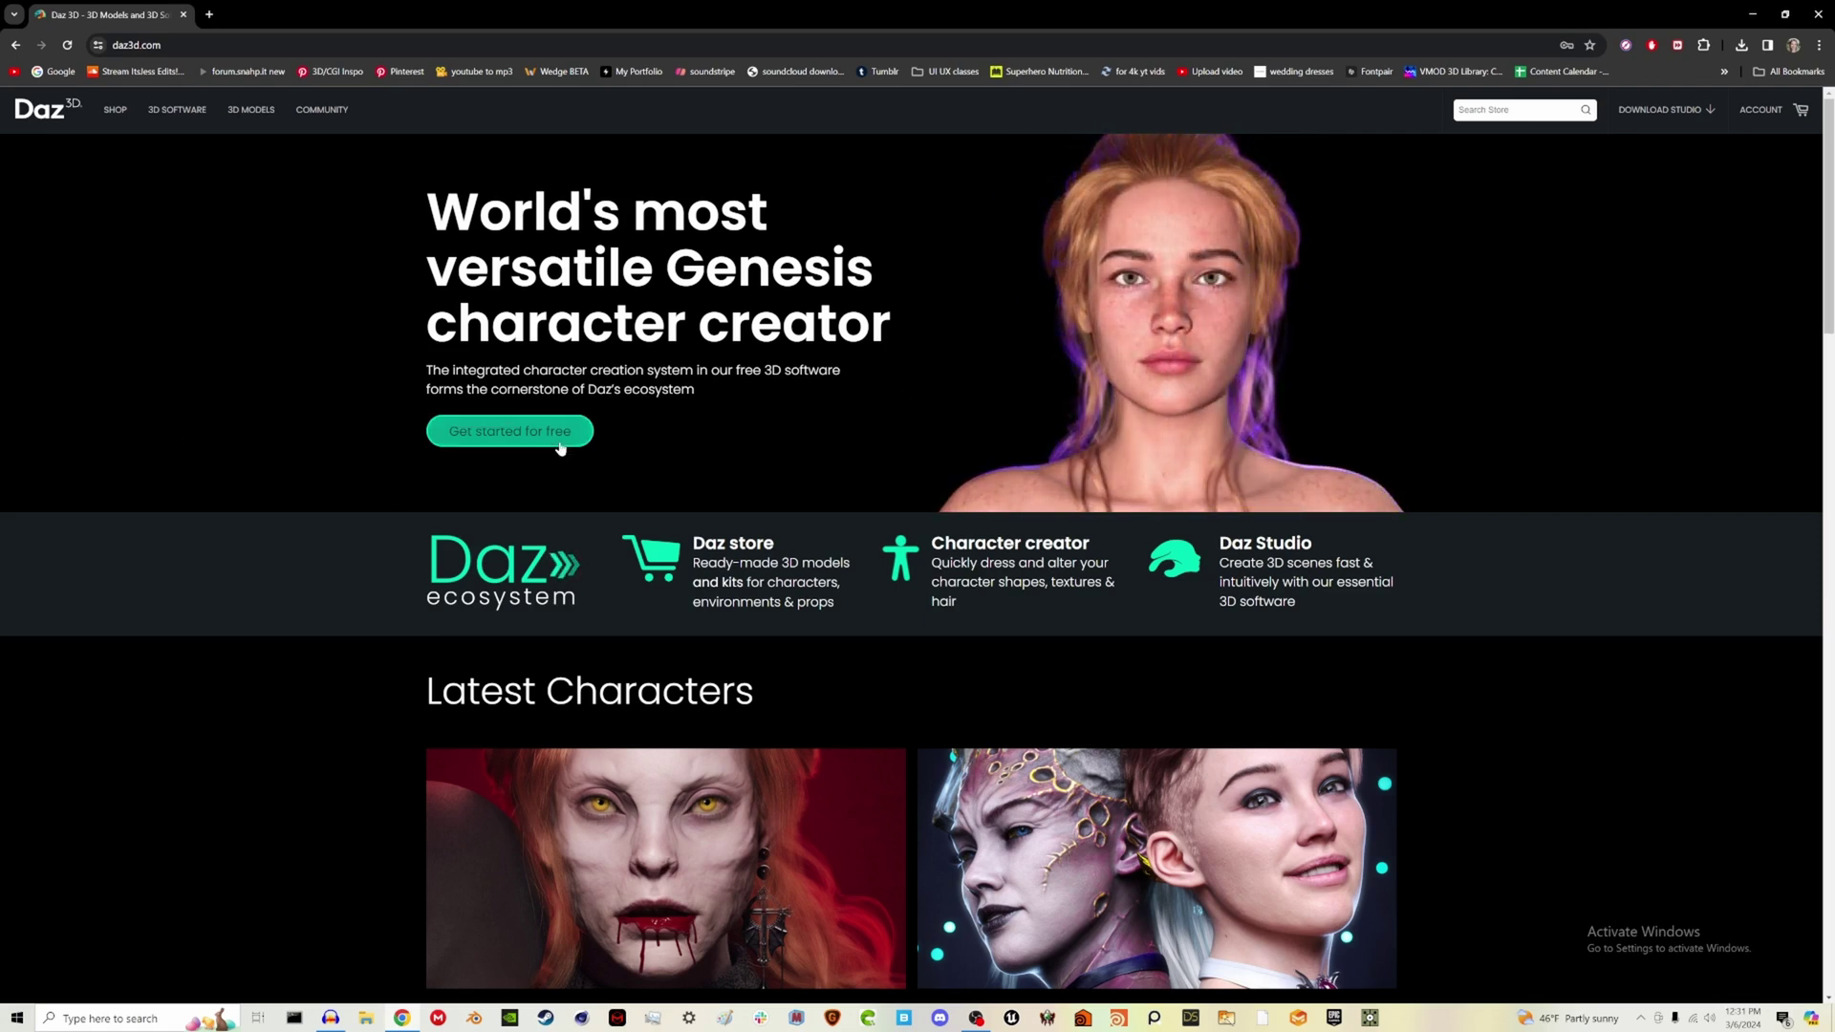
Open the free Daz Studio download page, and bring up the DAZ Install Manager login window and close it
click(560, 434)
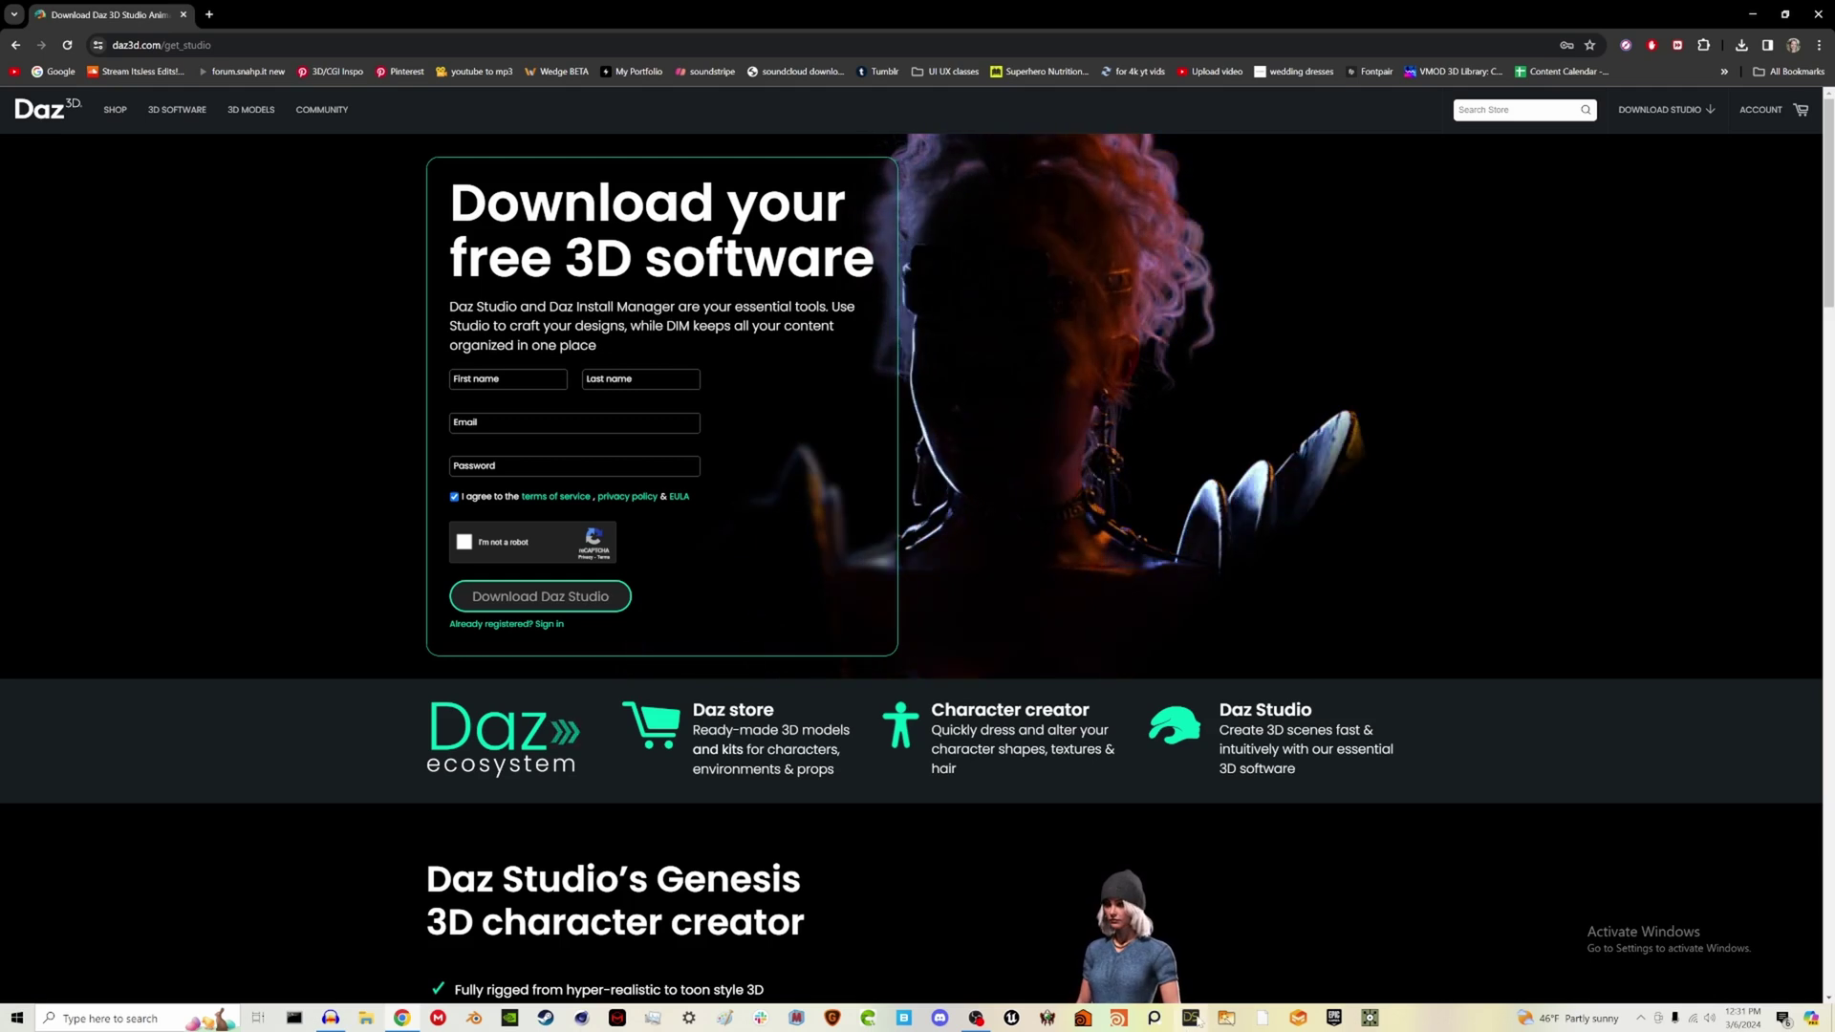
click(140, 1019)
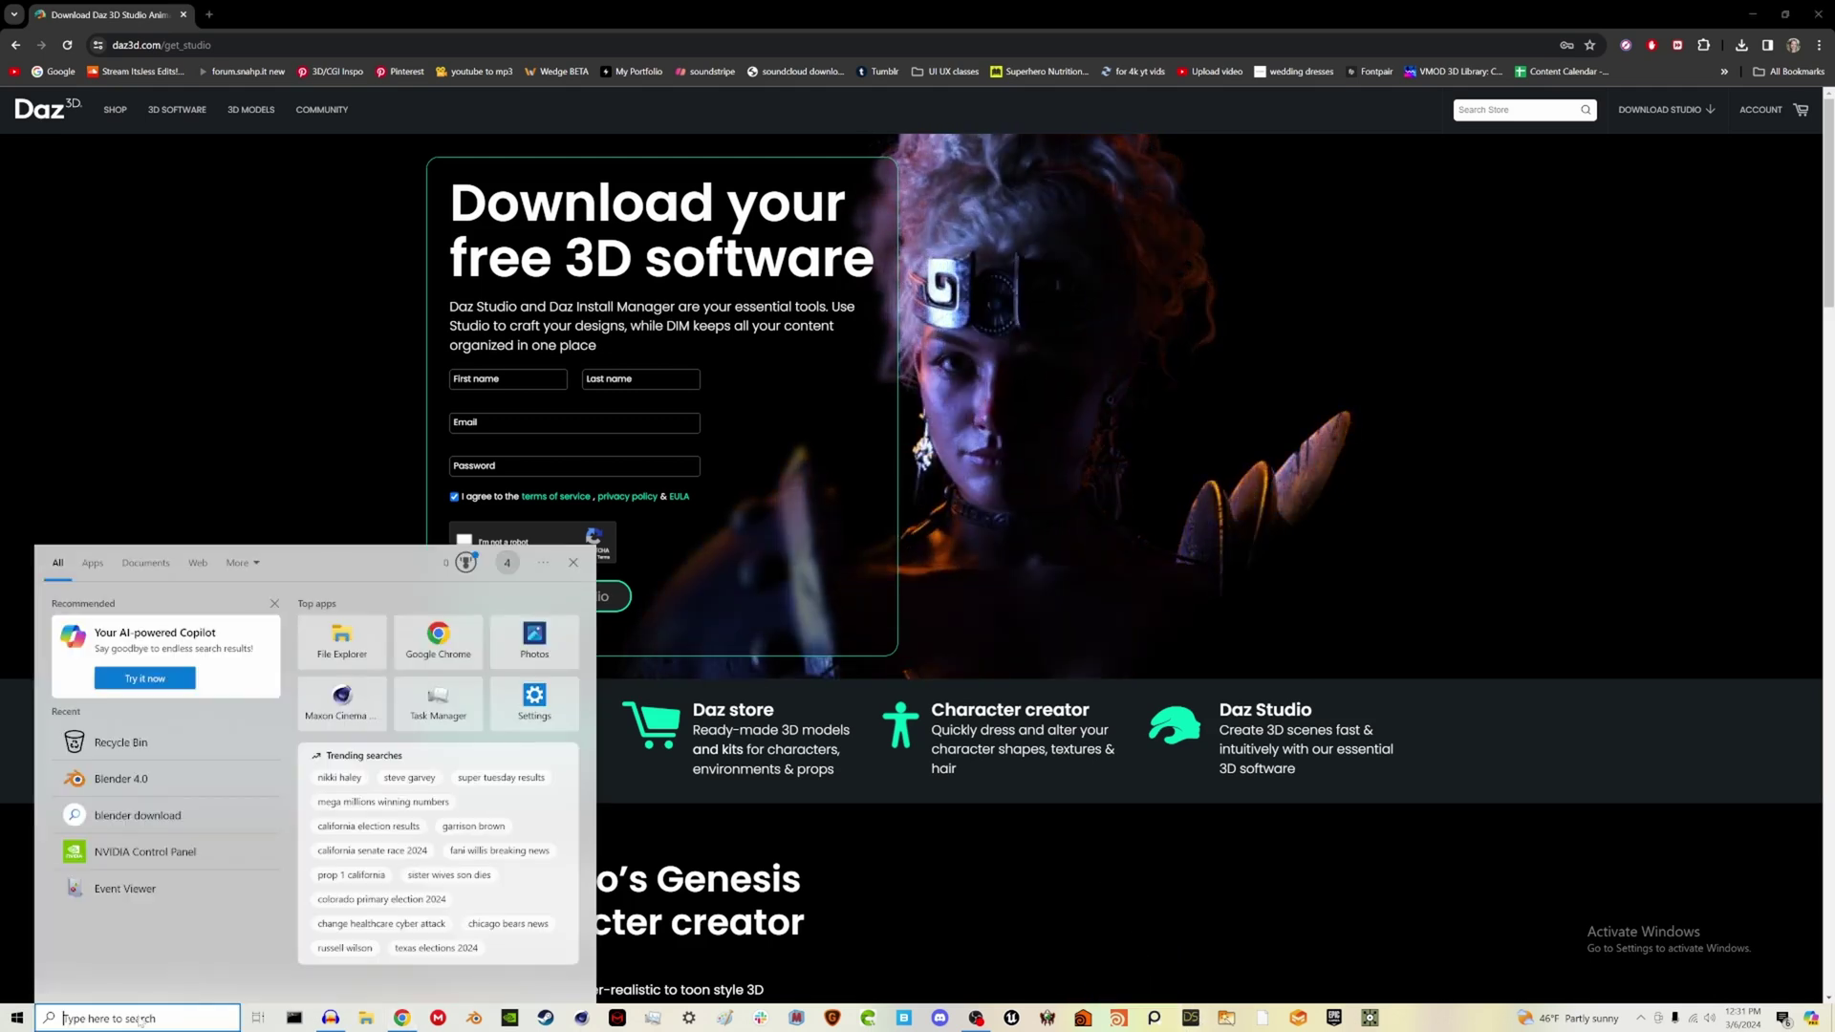
text(daz)
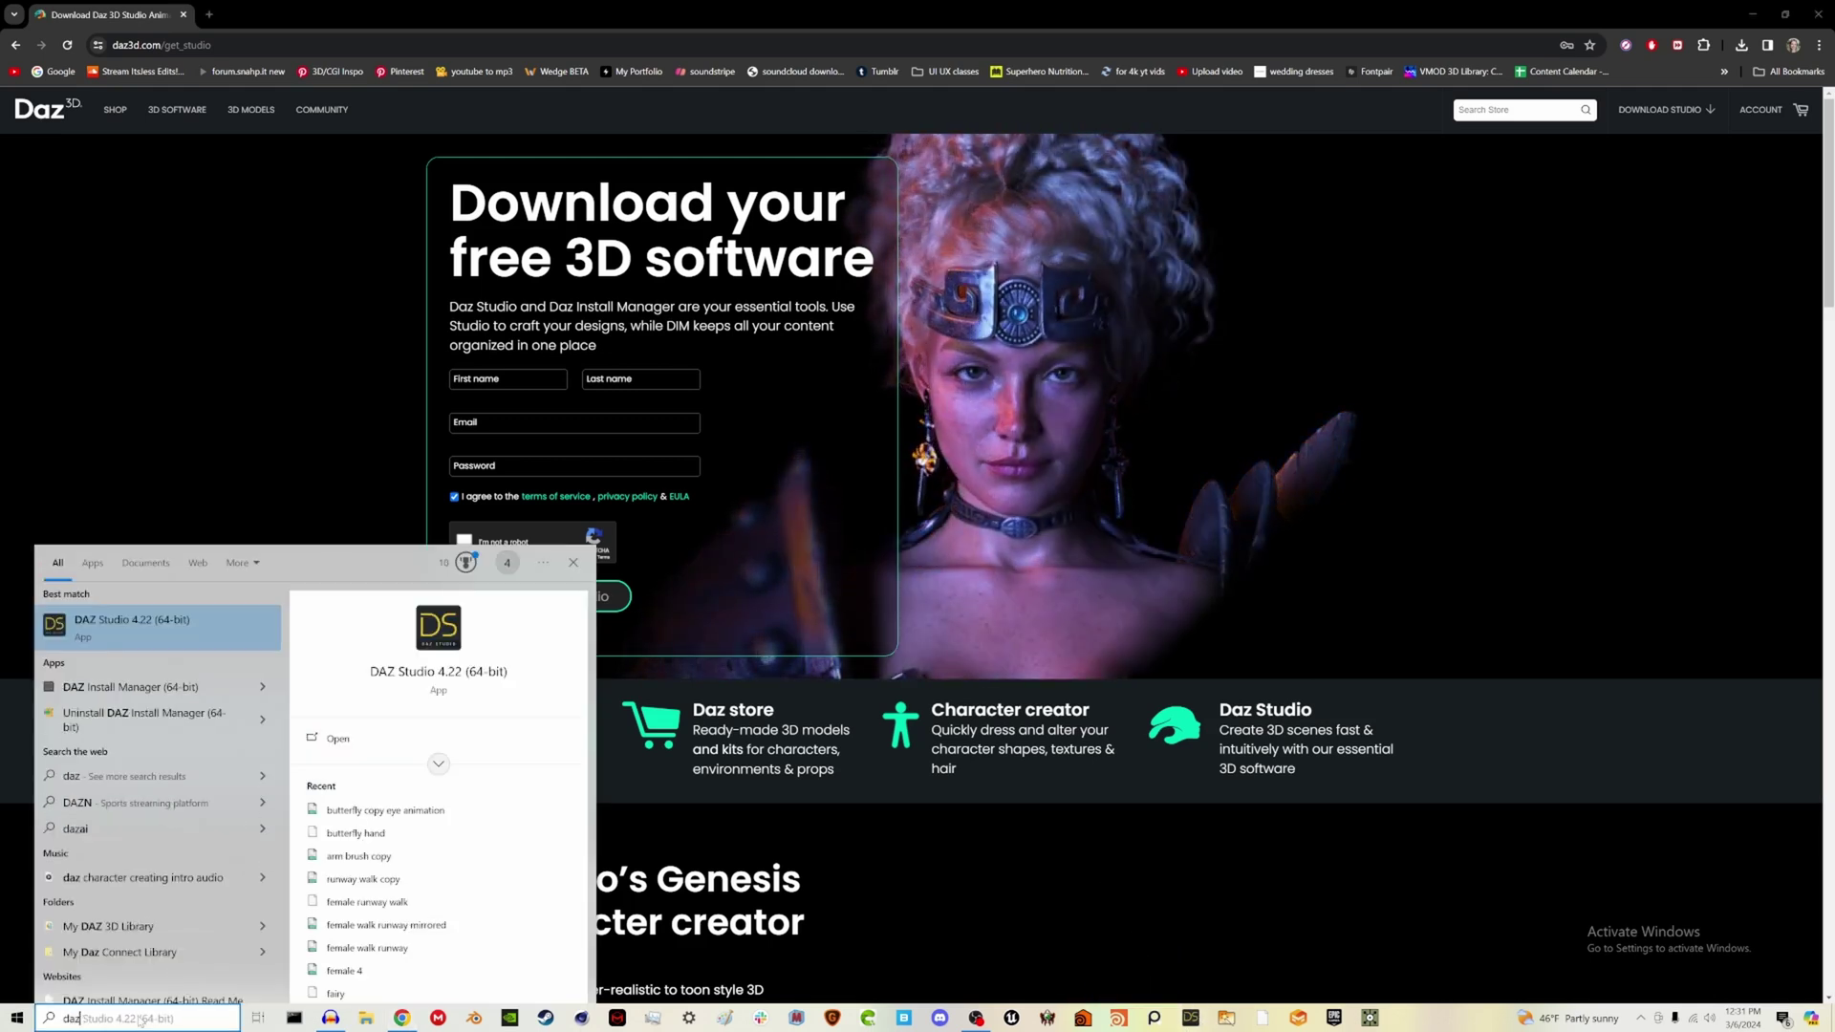
click(76, 688)
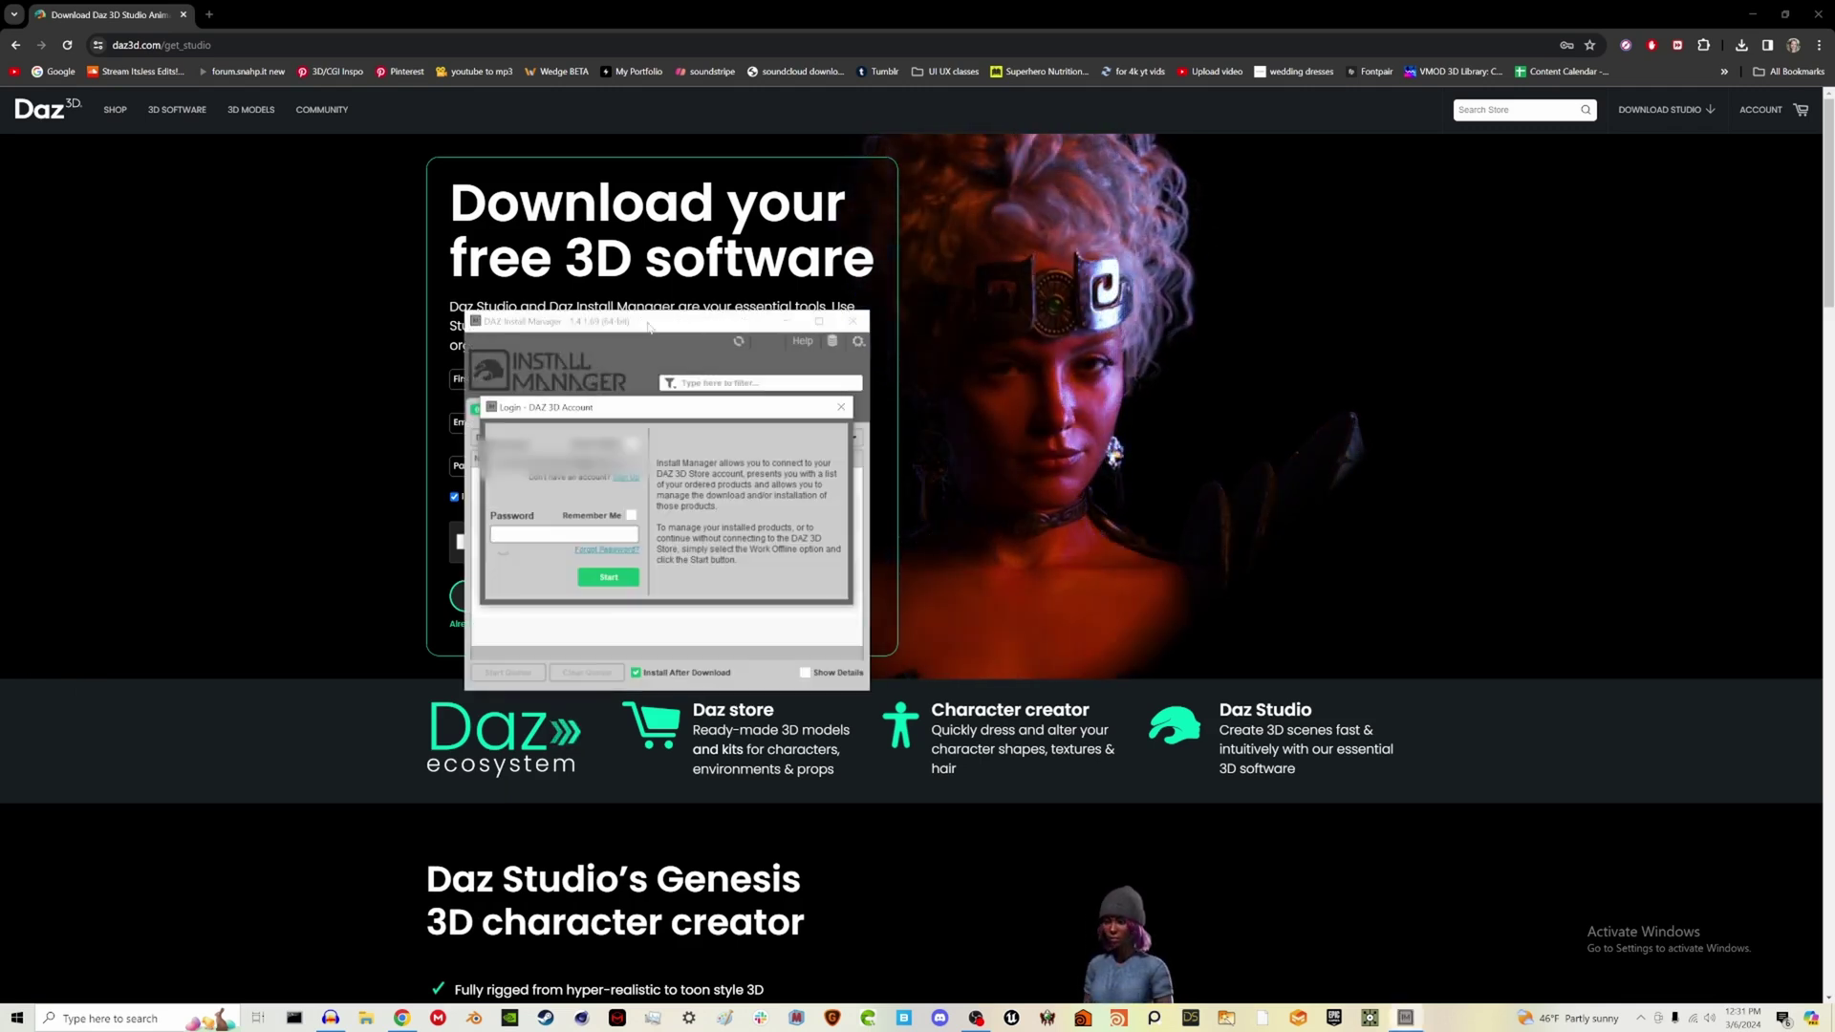
click(841, 406)
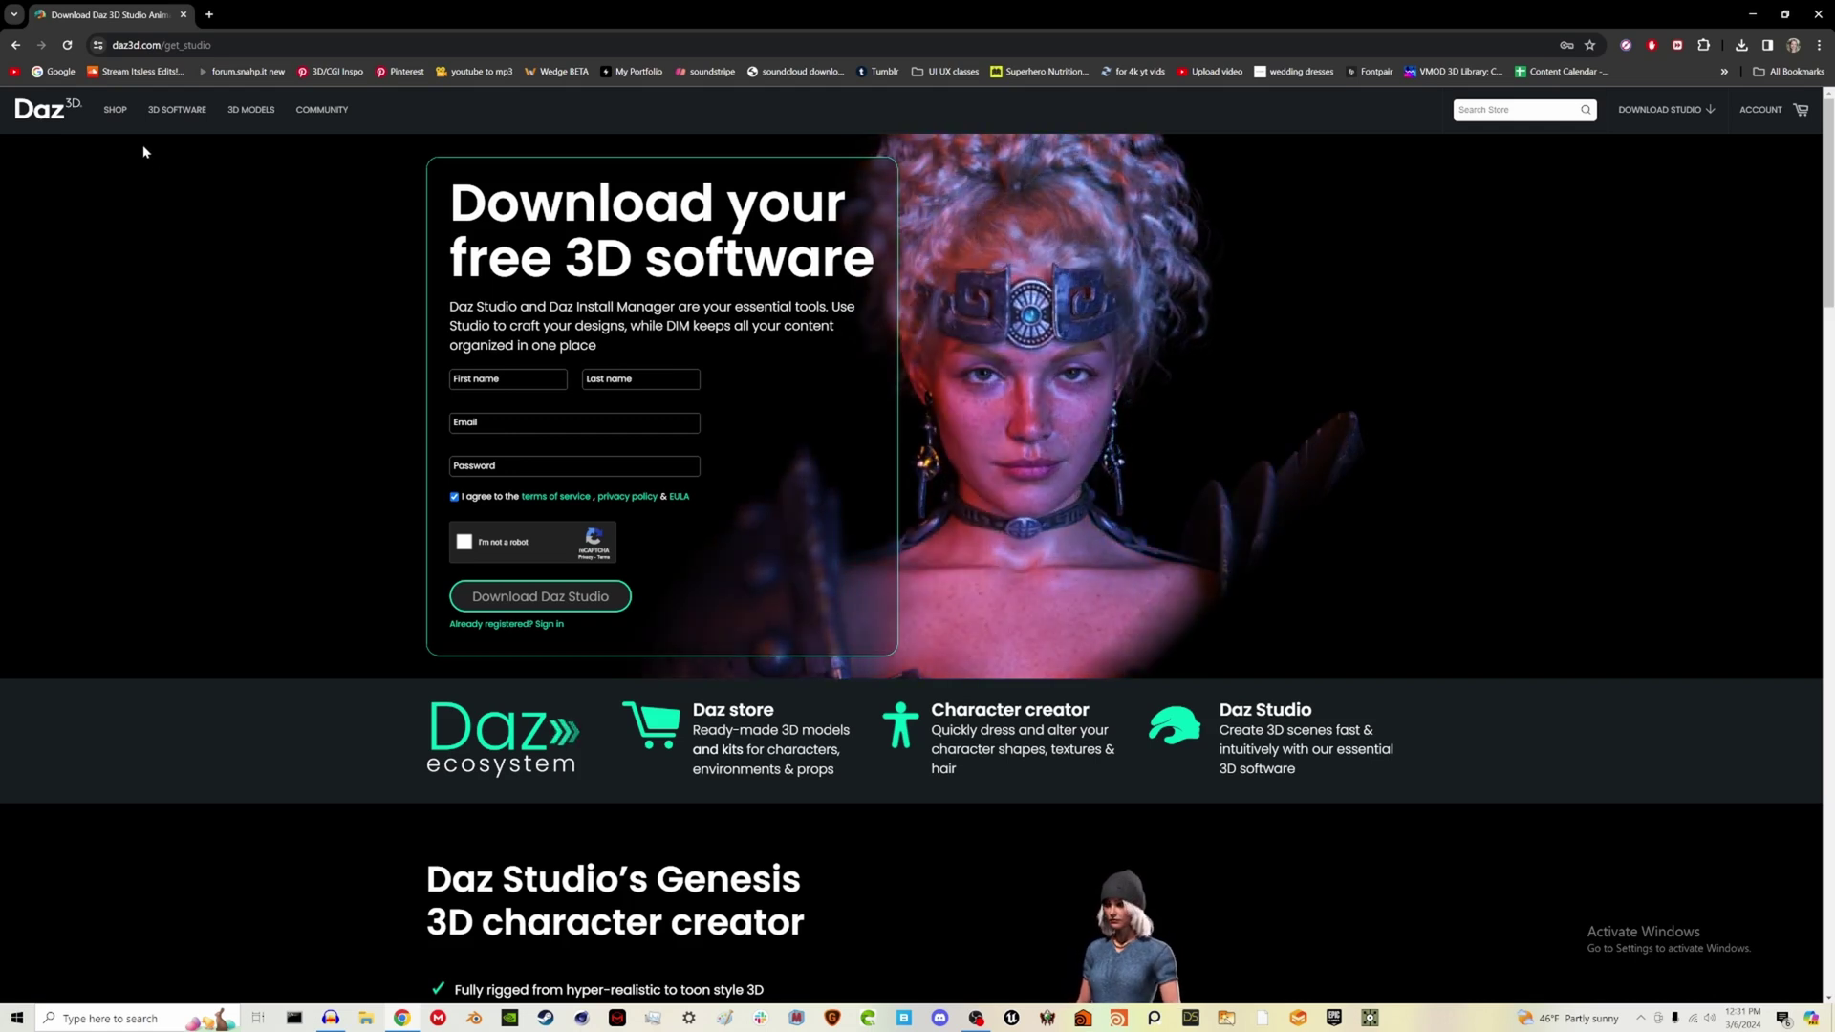
Open the Daz shop and search the store for "morphs"
click(117, 111)
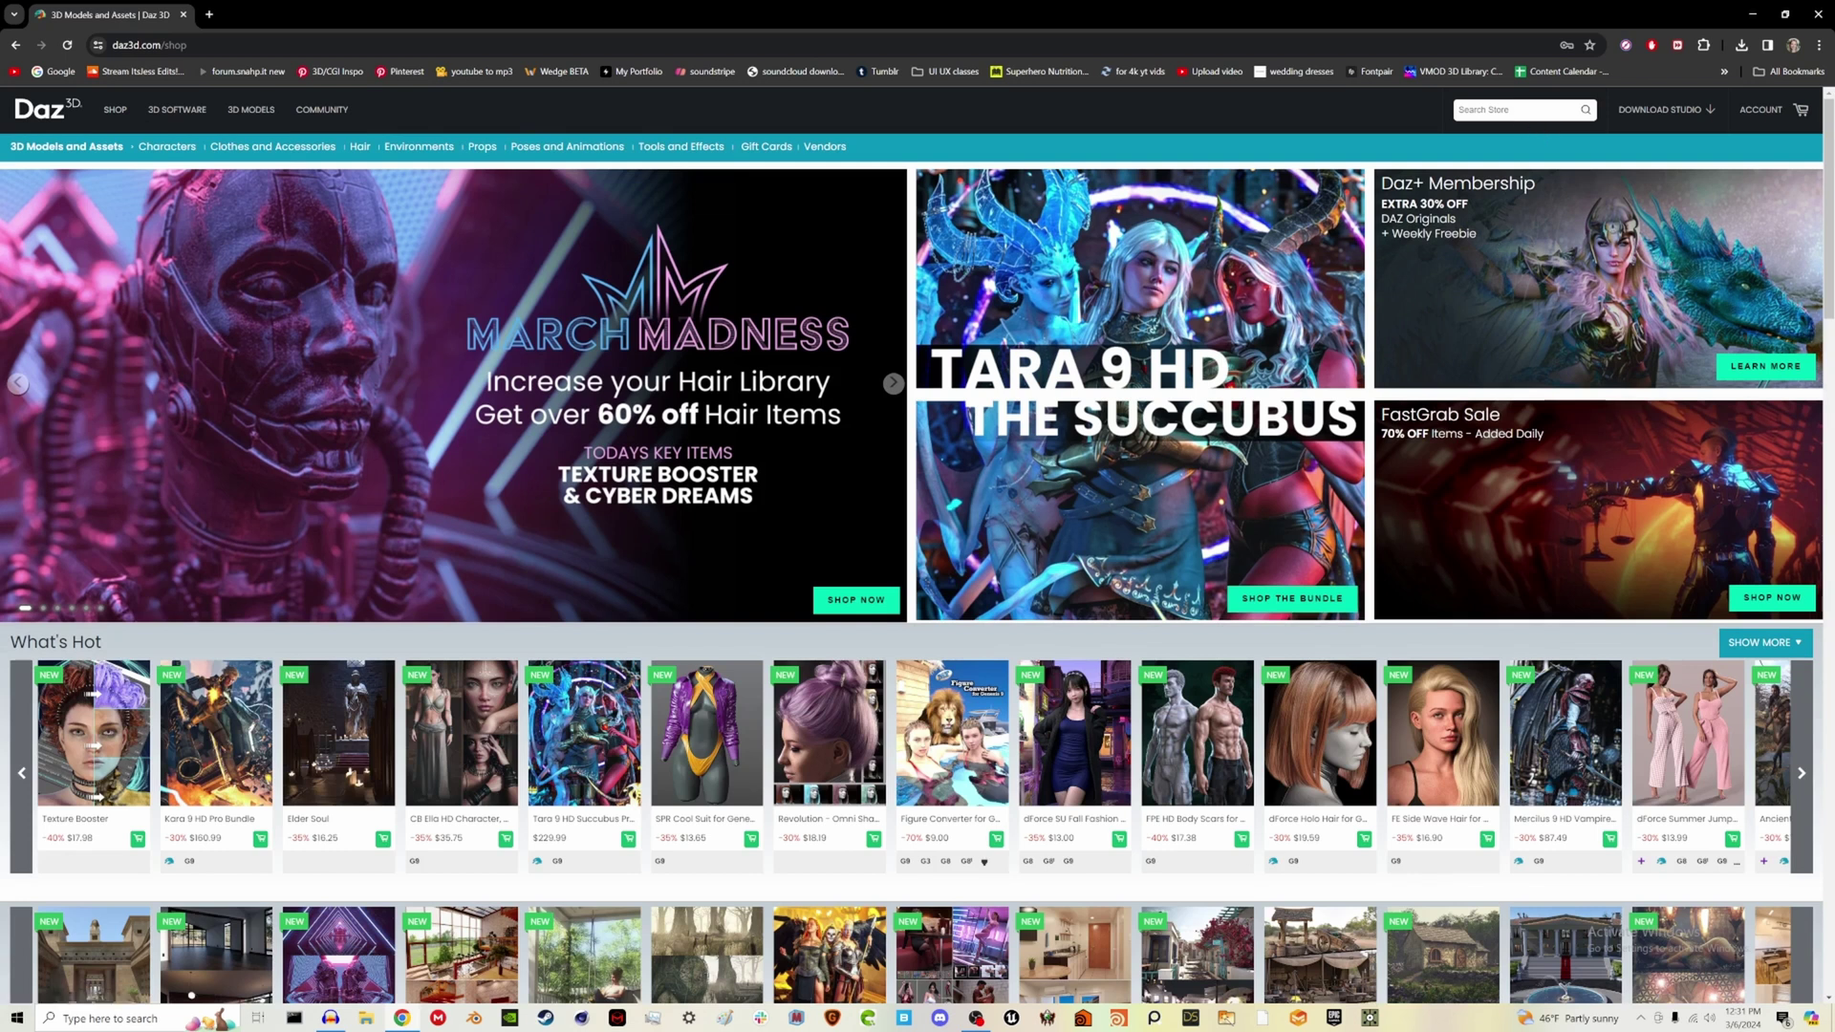
click(1516, 109)
text(morphs)
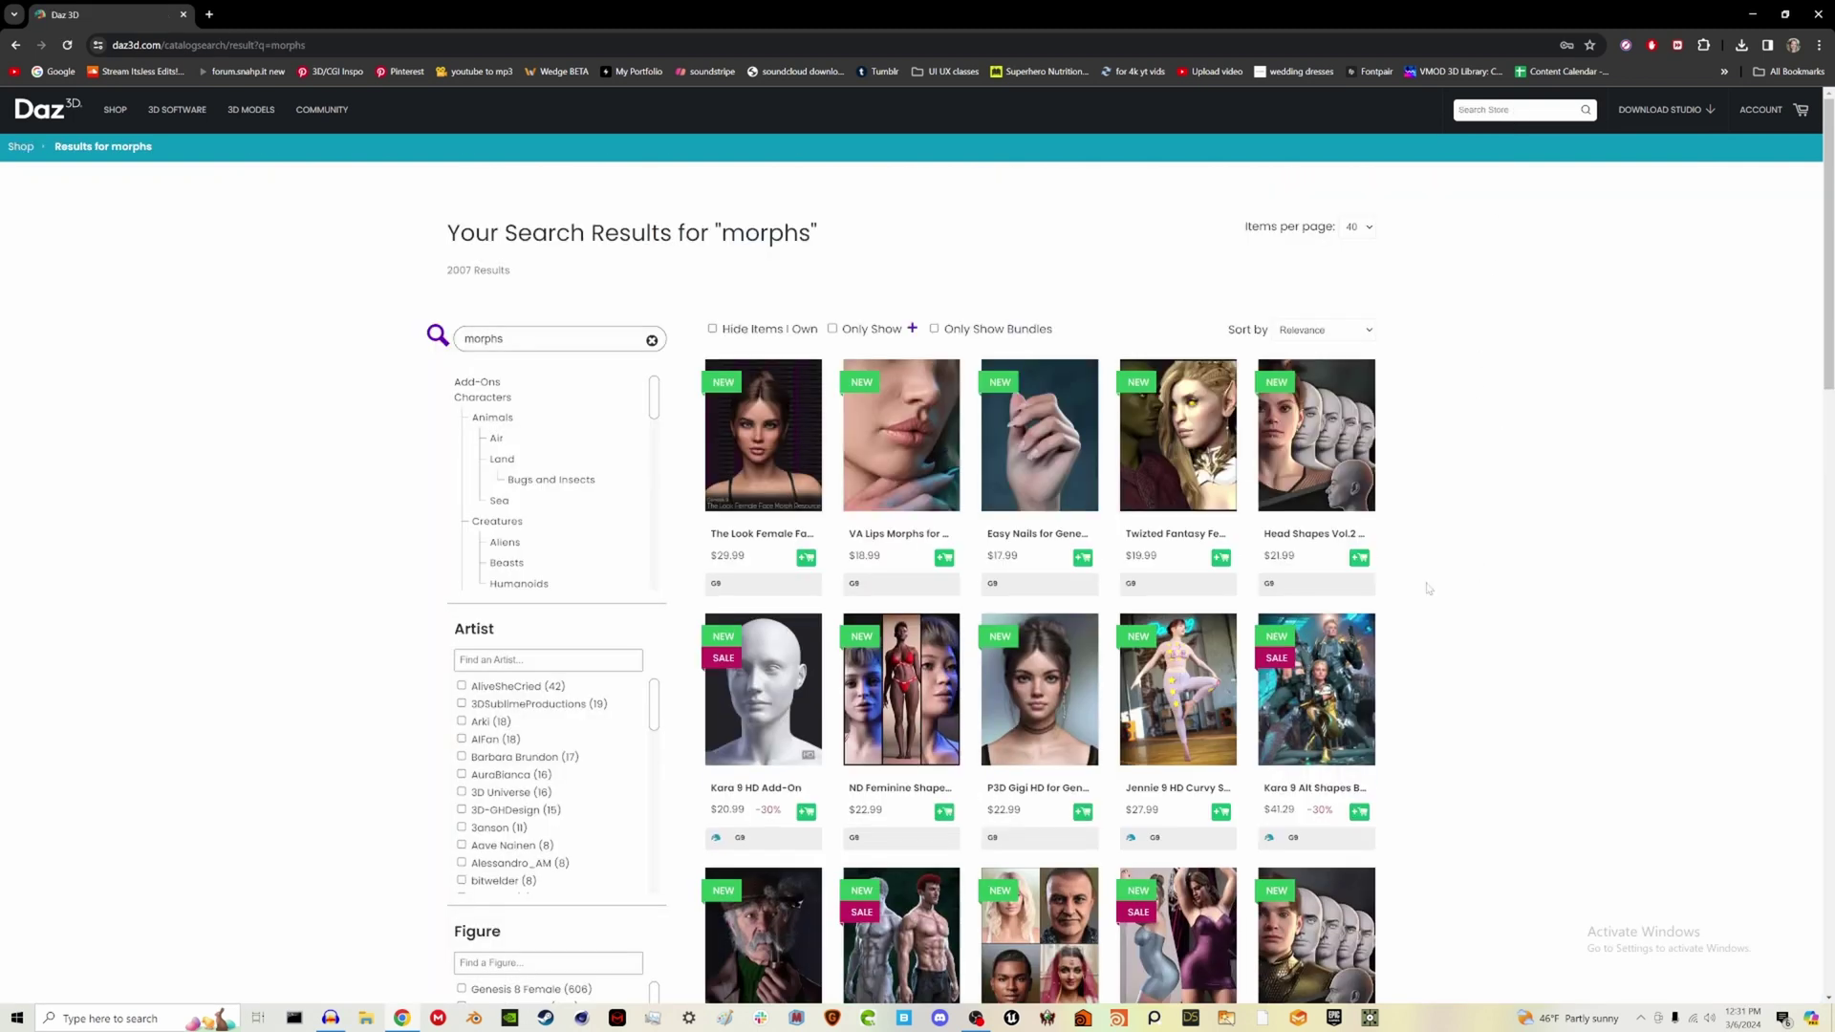
Search the store for "shape morph" and filter the results to the Genesis 8 Female figure
click(1534, 113)
text(shape)
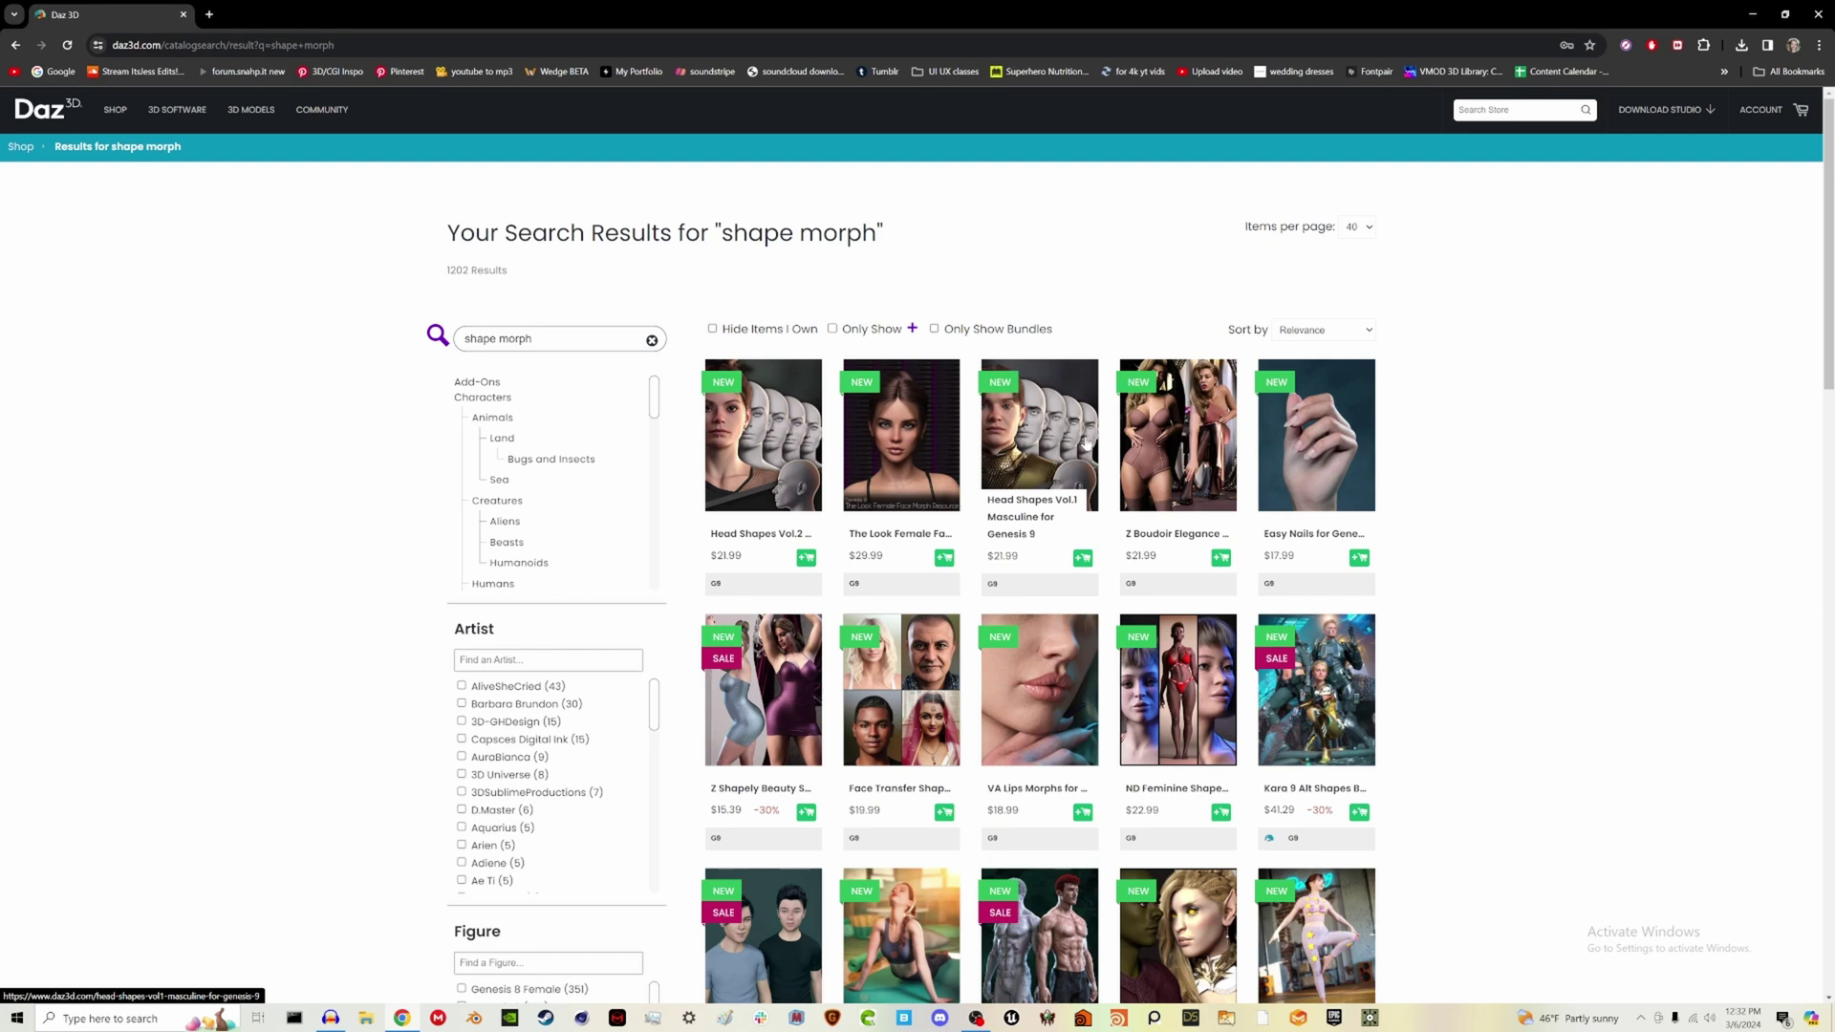
scroll(1440, 664, down, 9)
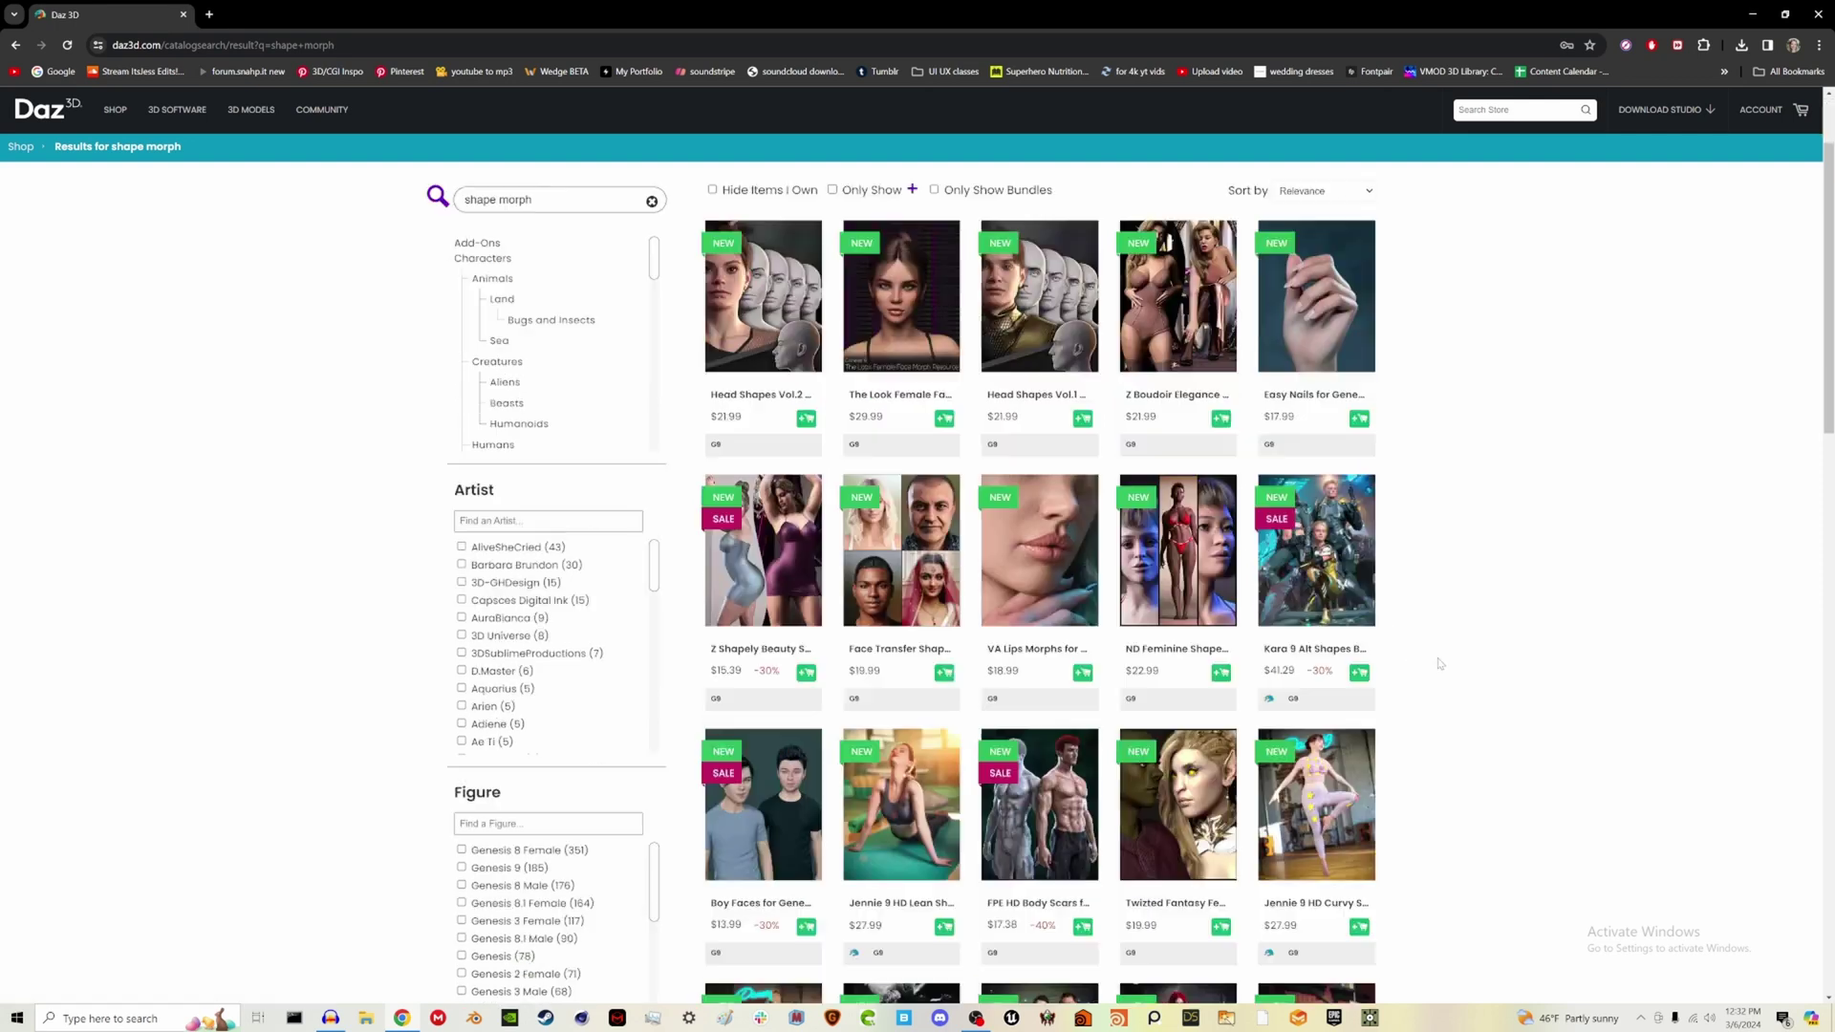
scroll(1439, 664, down, 4)
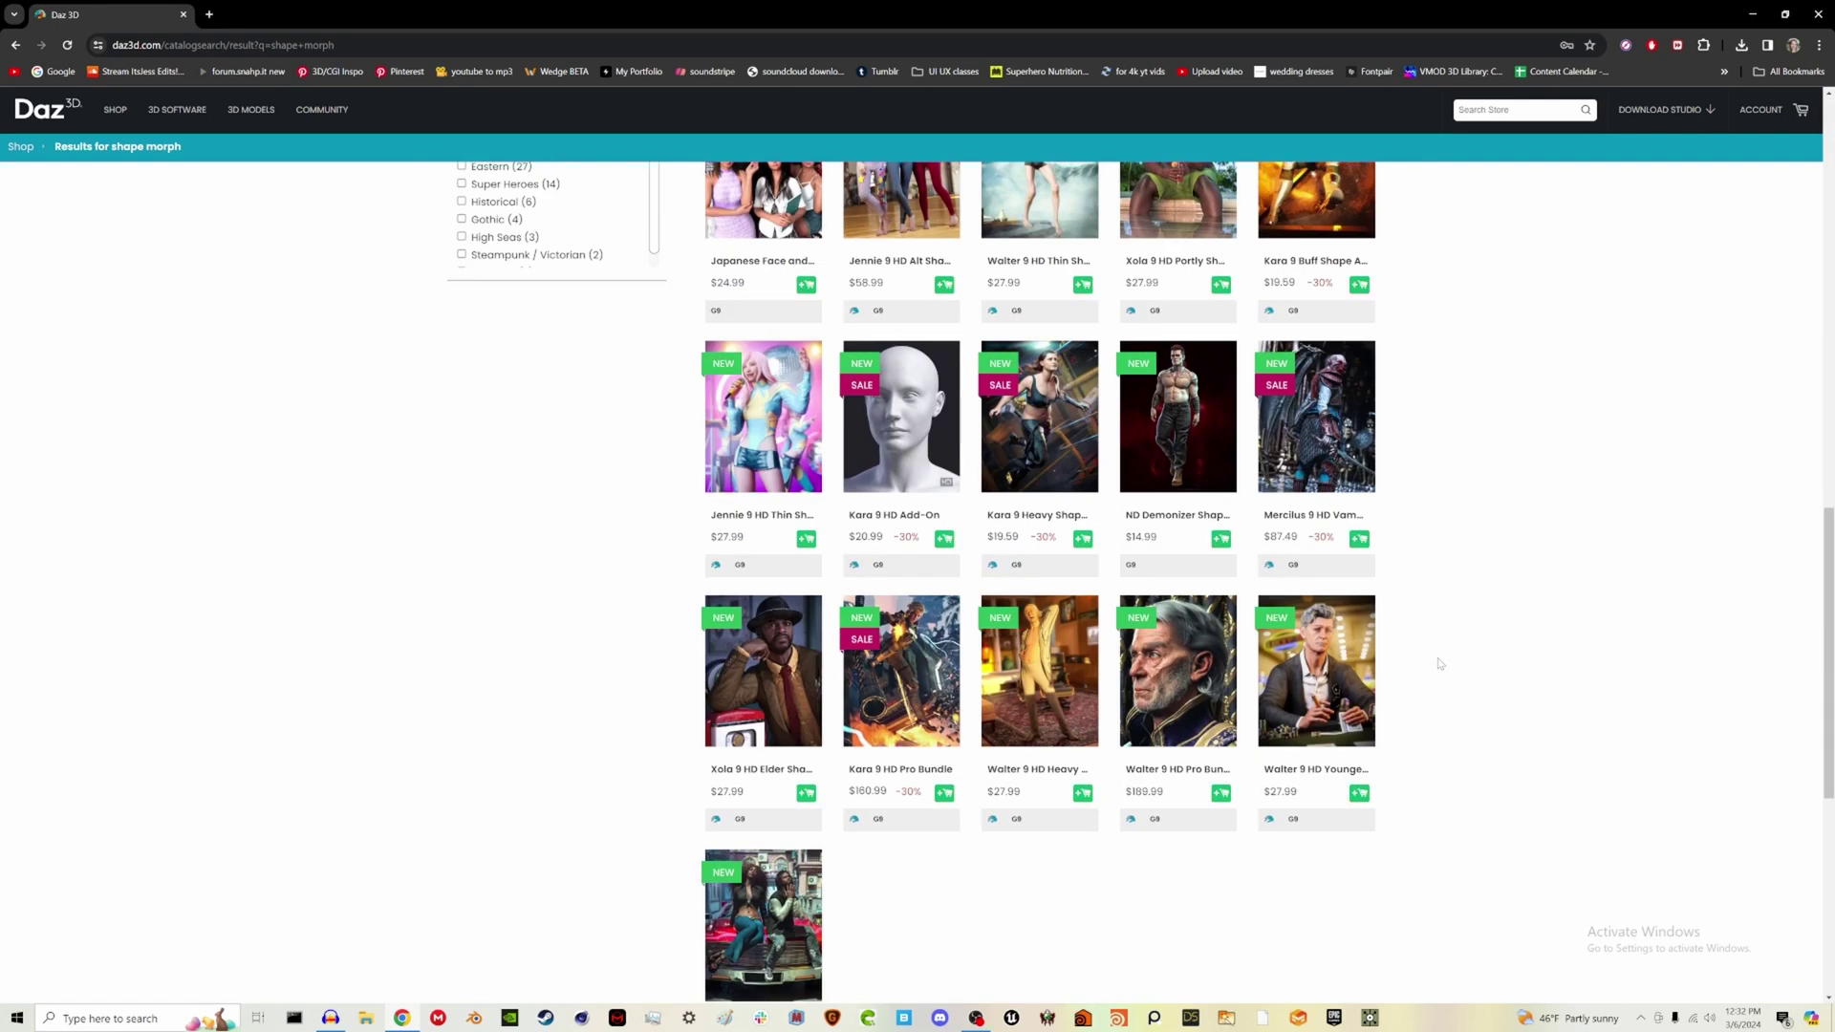
scroll(1440, 663, up, 8)
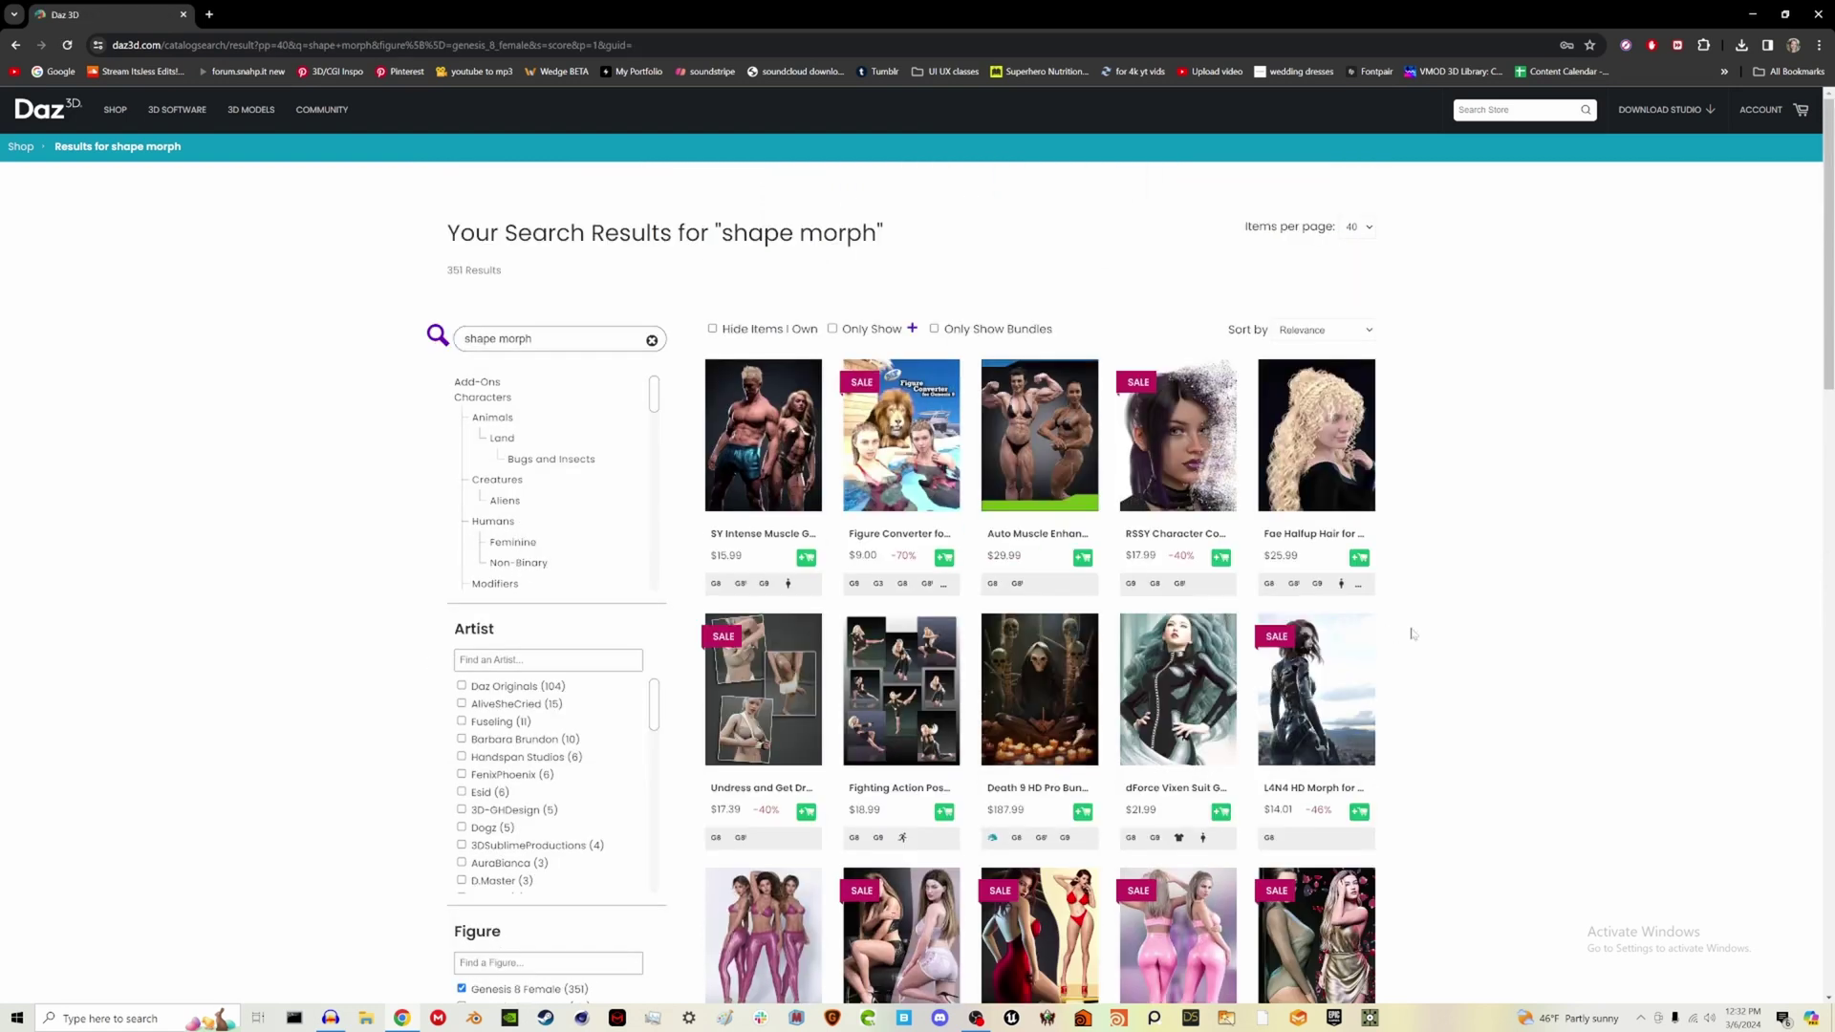
Browse the filtered shape morph products on the first two result pages and close the store's browser tab
scroll(1412, 633, down, 9)
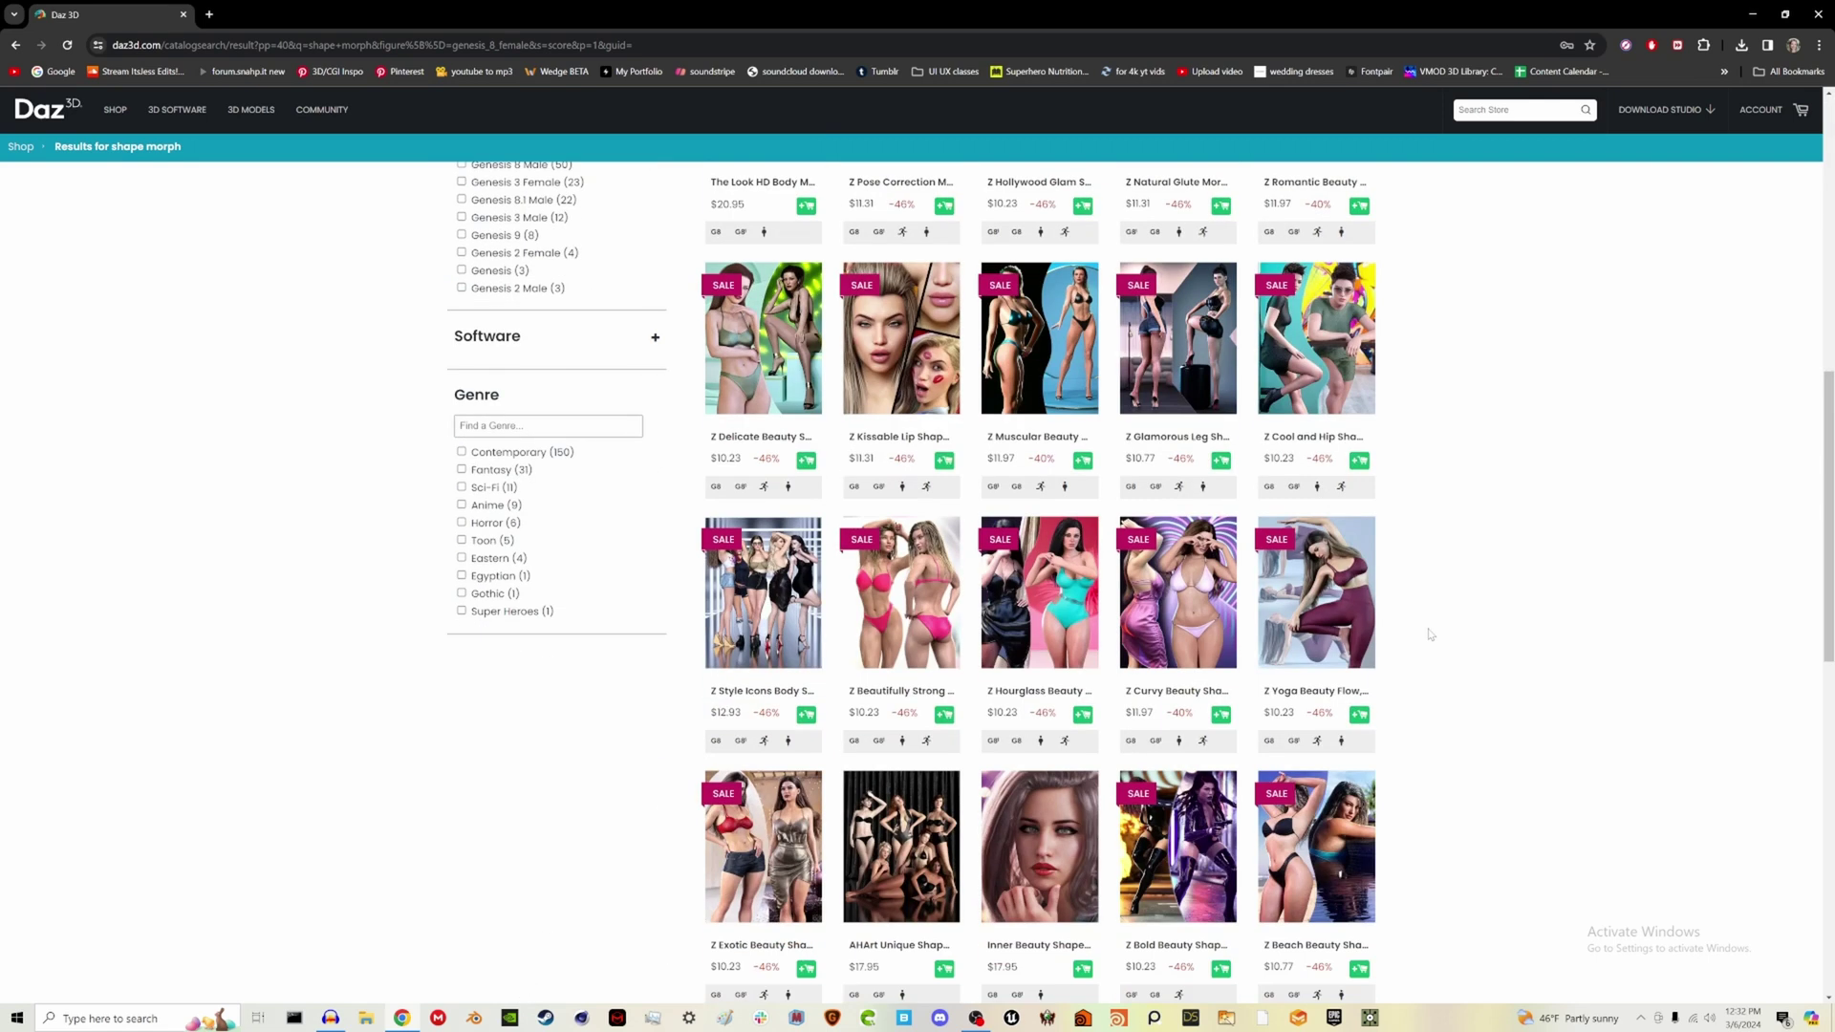
scroll(1431, 634, down, 4)
scroll(1443, 631, down, 3)
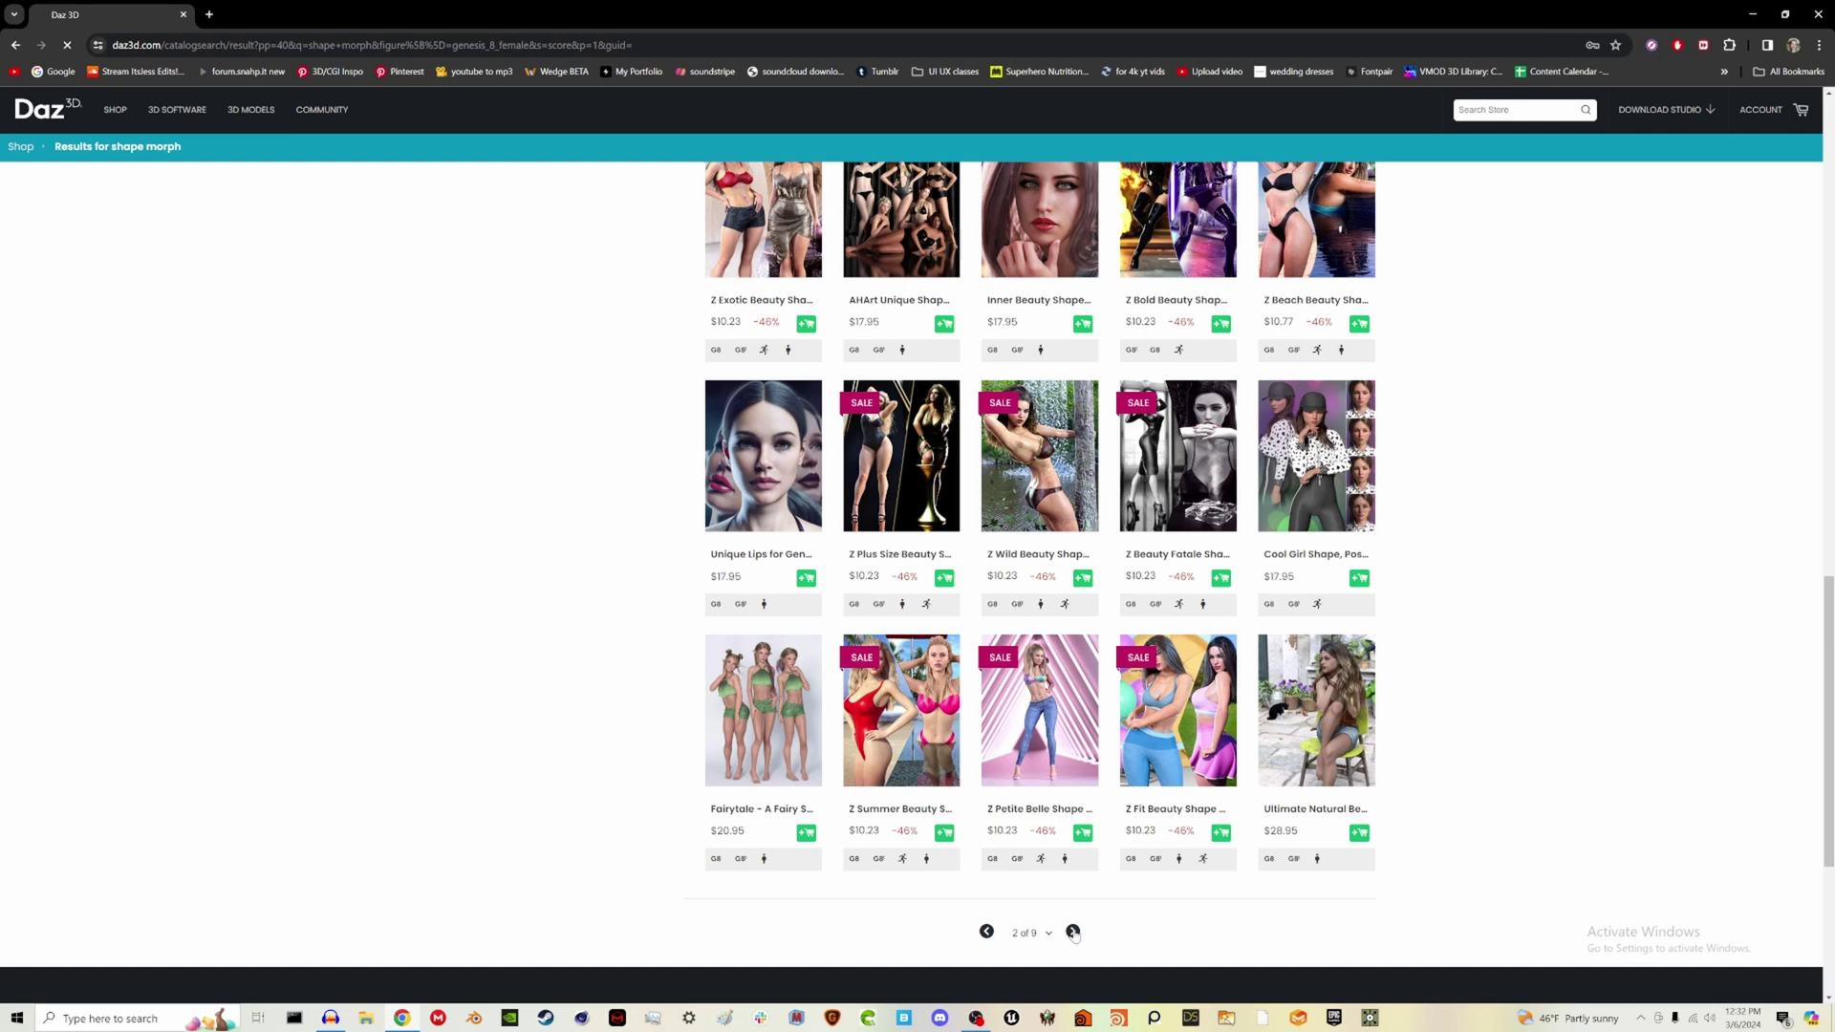
scroll(1548, 593, down, 3)
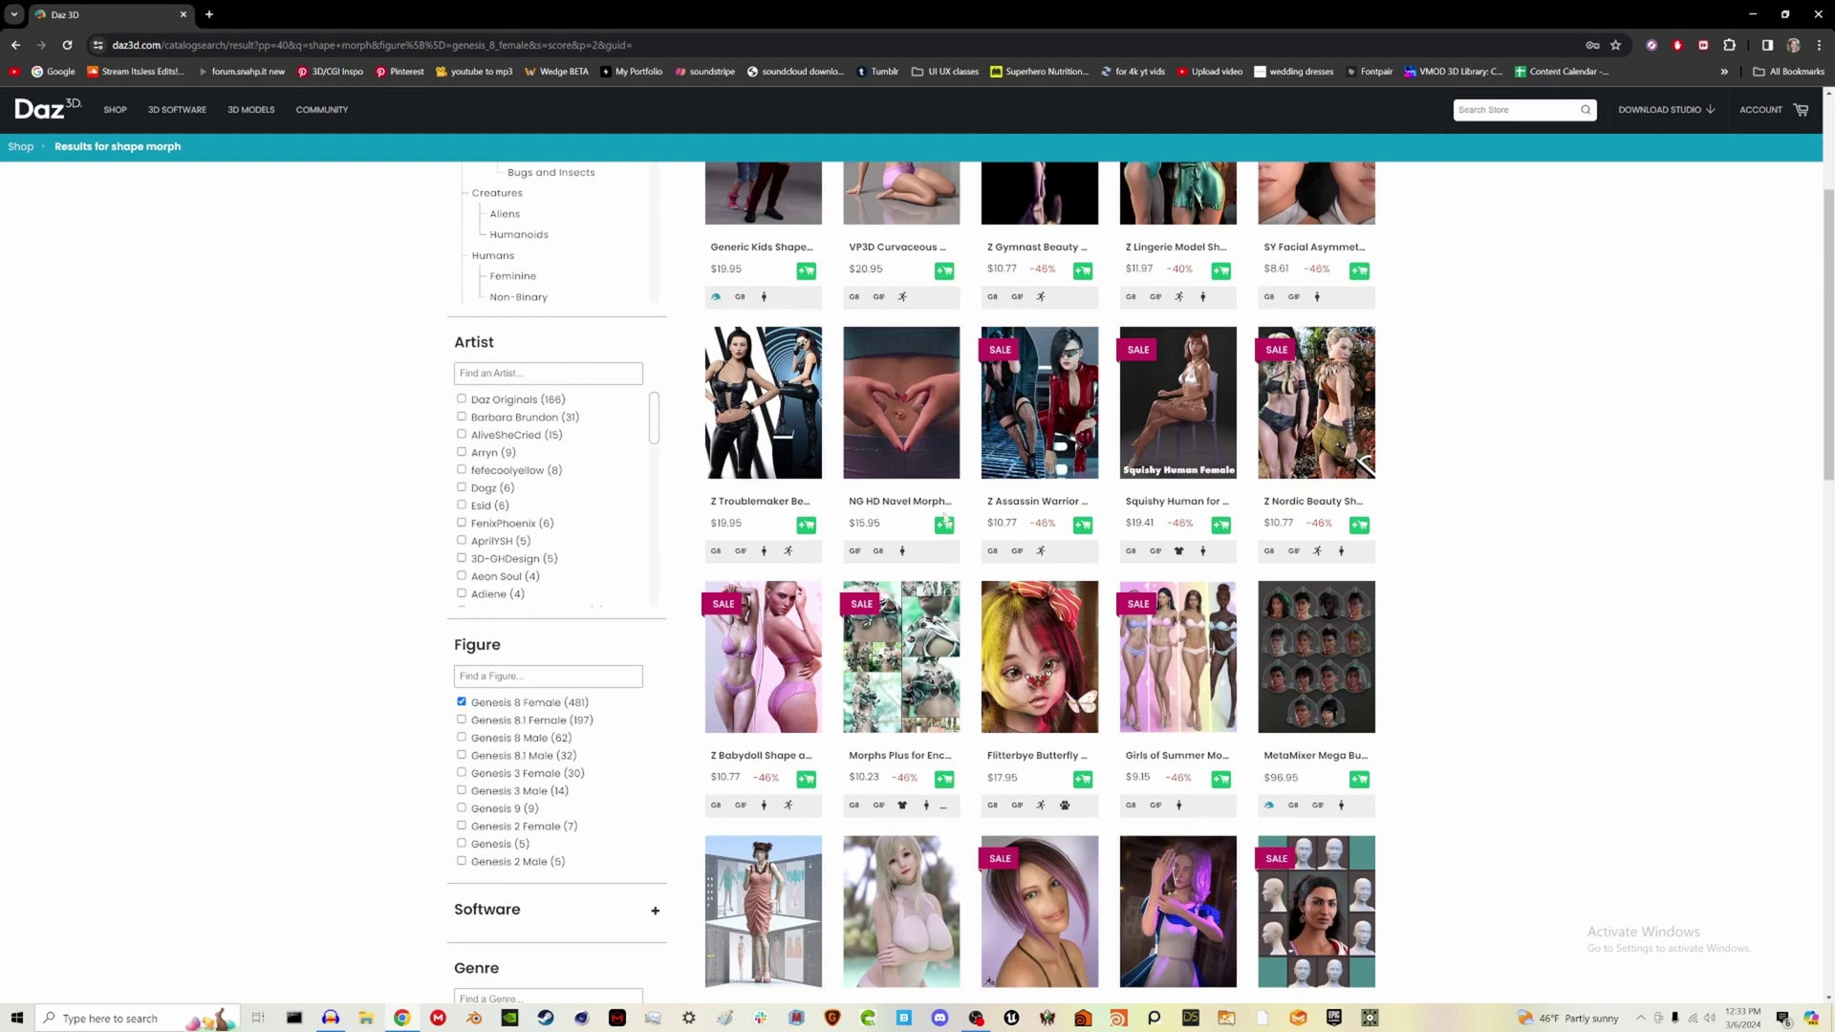
scroll(1467, 538, down, 3)
scroll(1467, 536, up, 5)
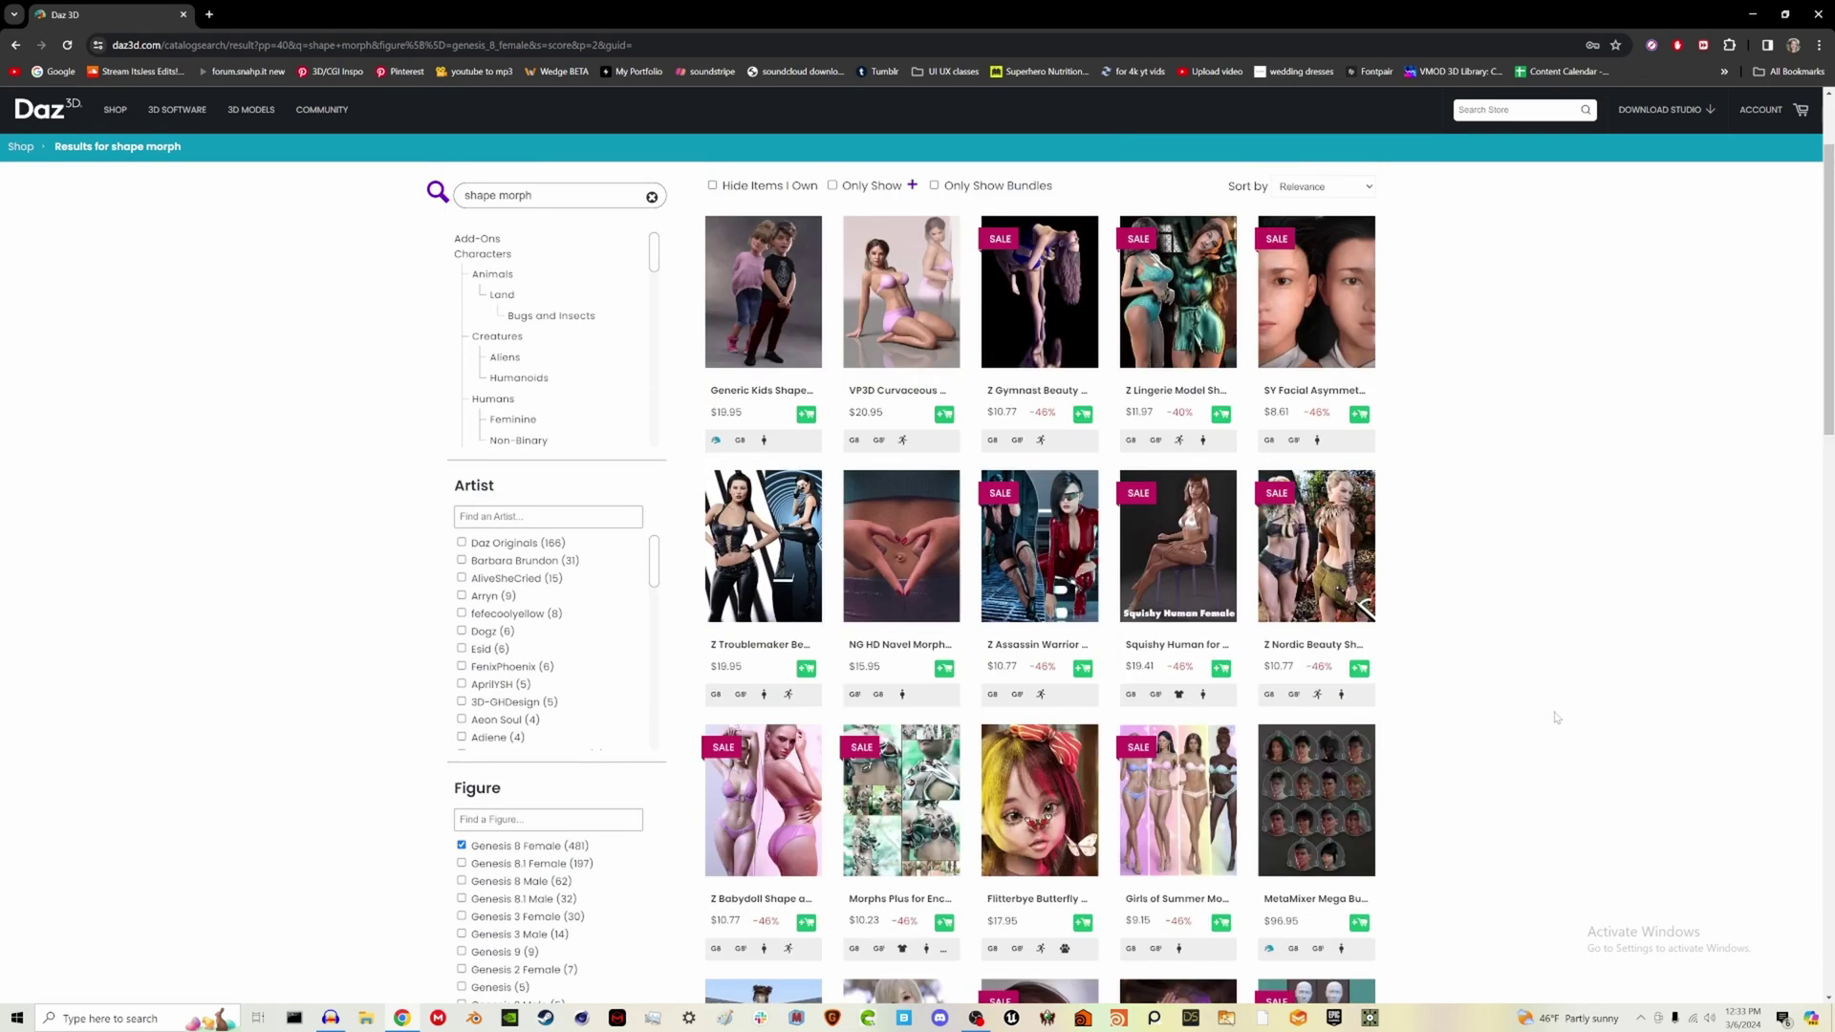
scroll(1513, 613, up, 2)
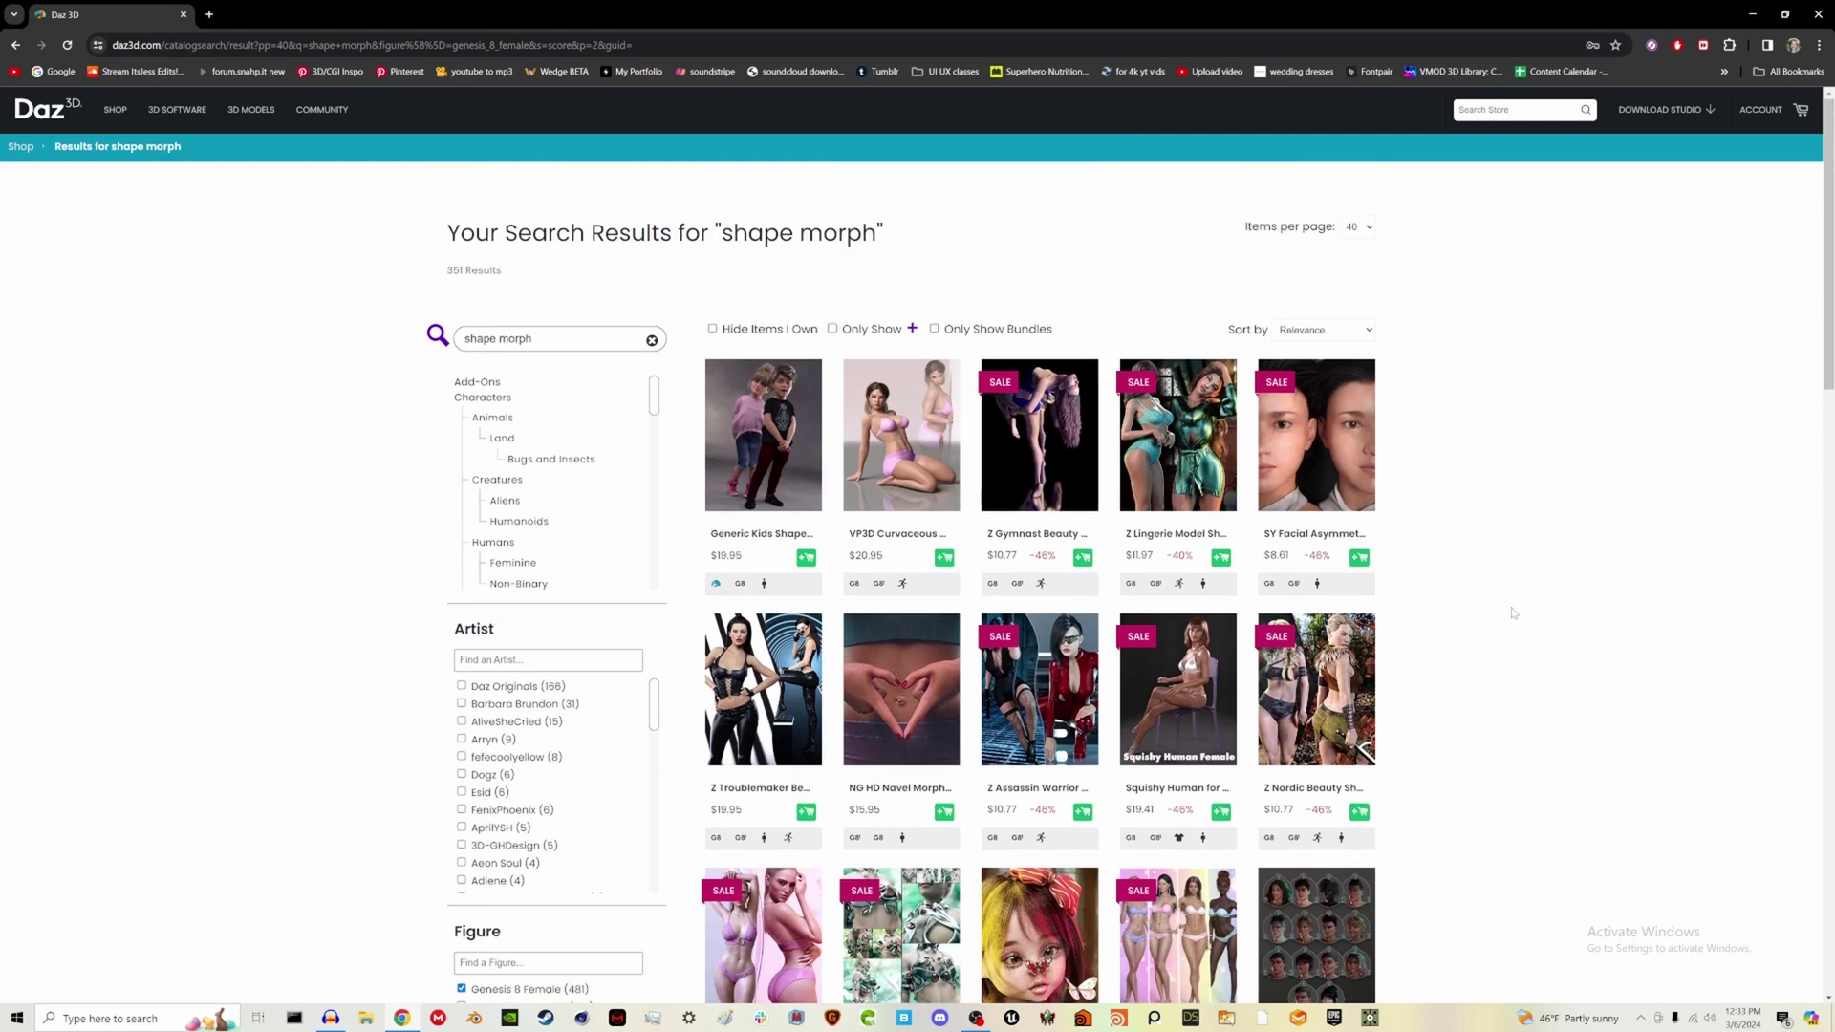
click(184, 15)
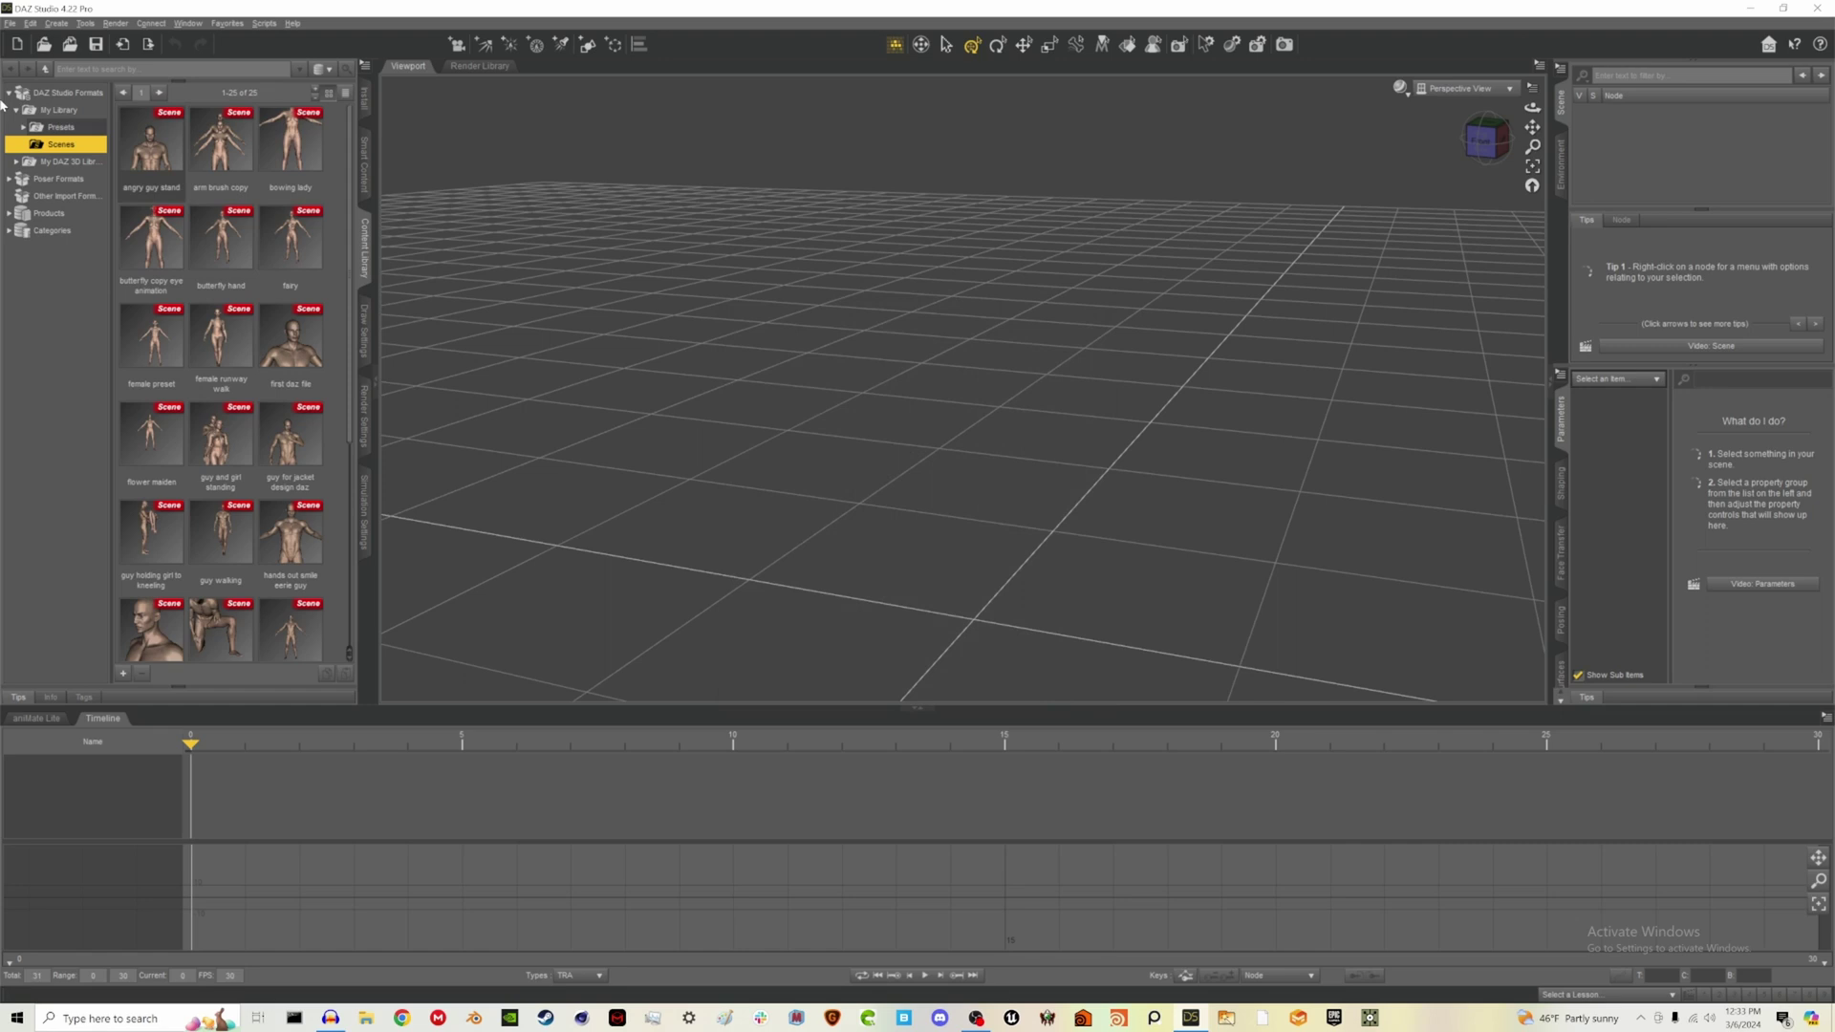
In DAZ Studio, look over the Smart Content product categories and return to the Content Library
click(9, 95)
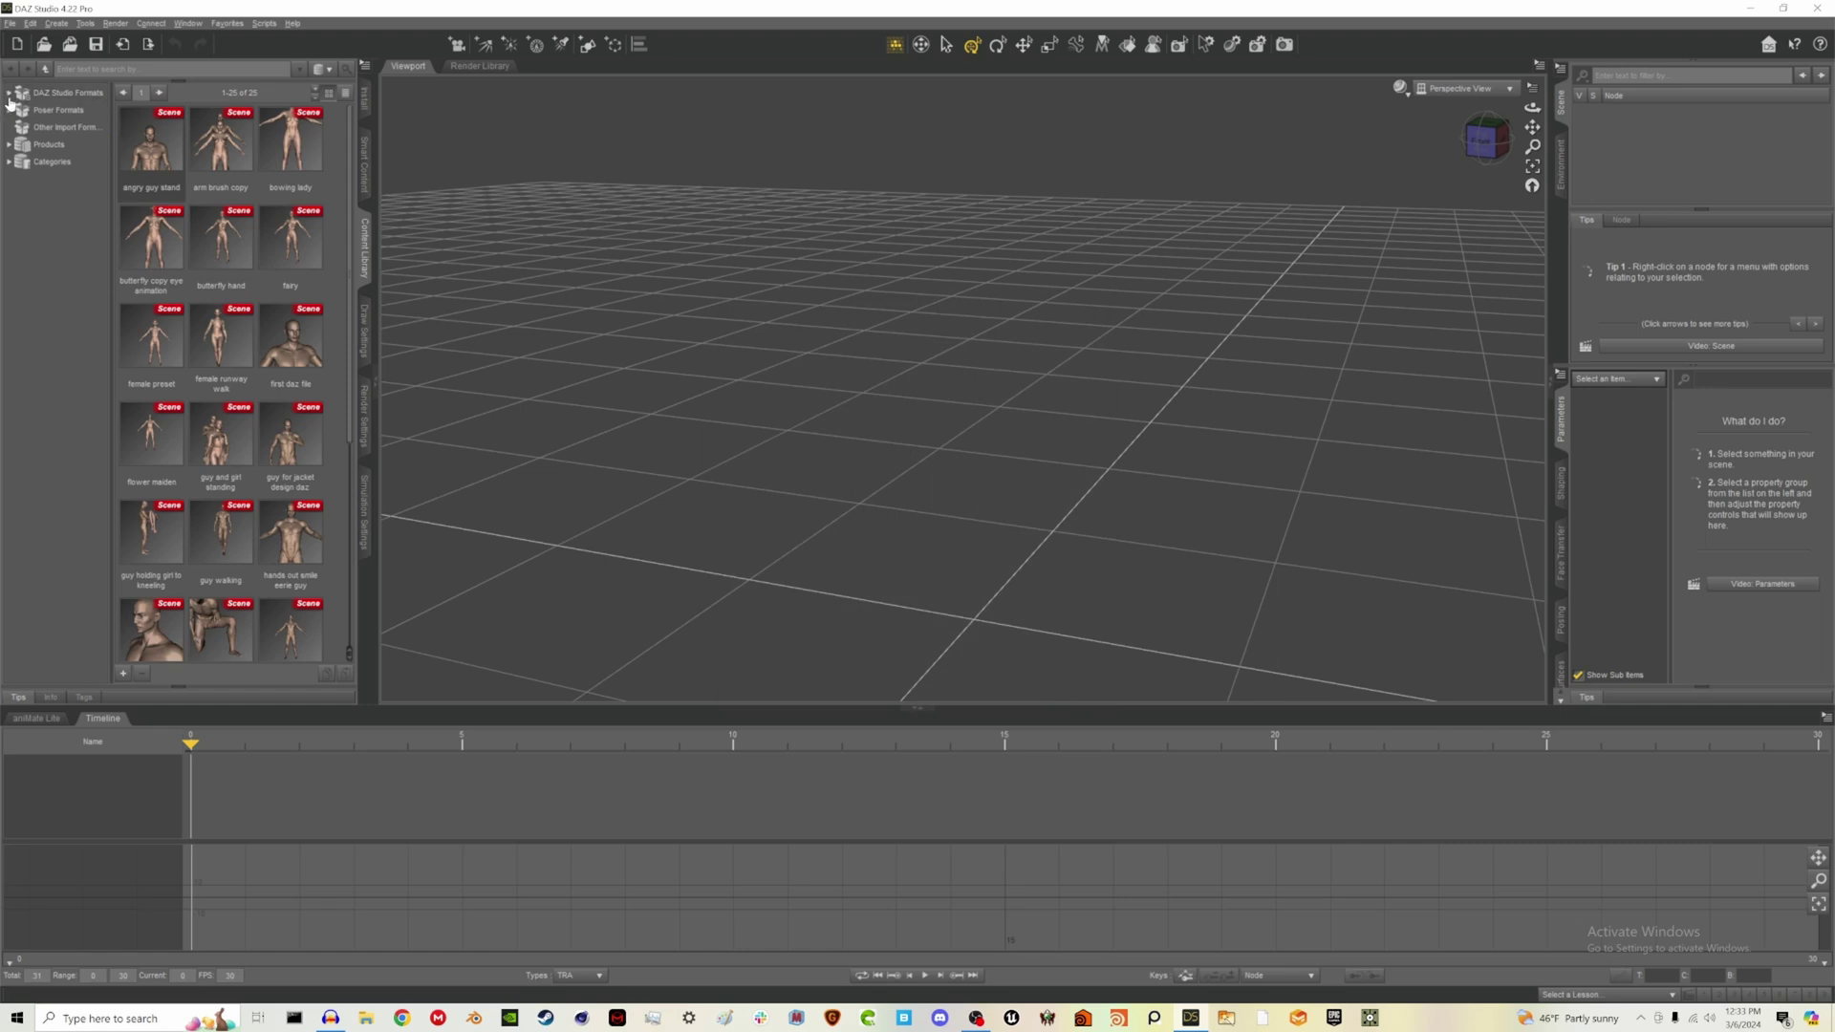
click(8, 95)
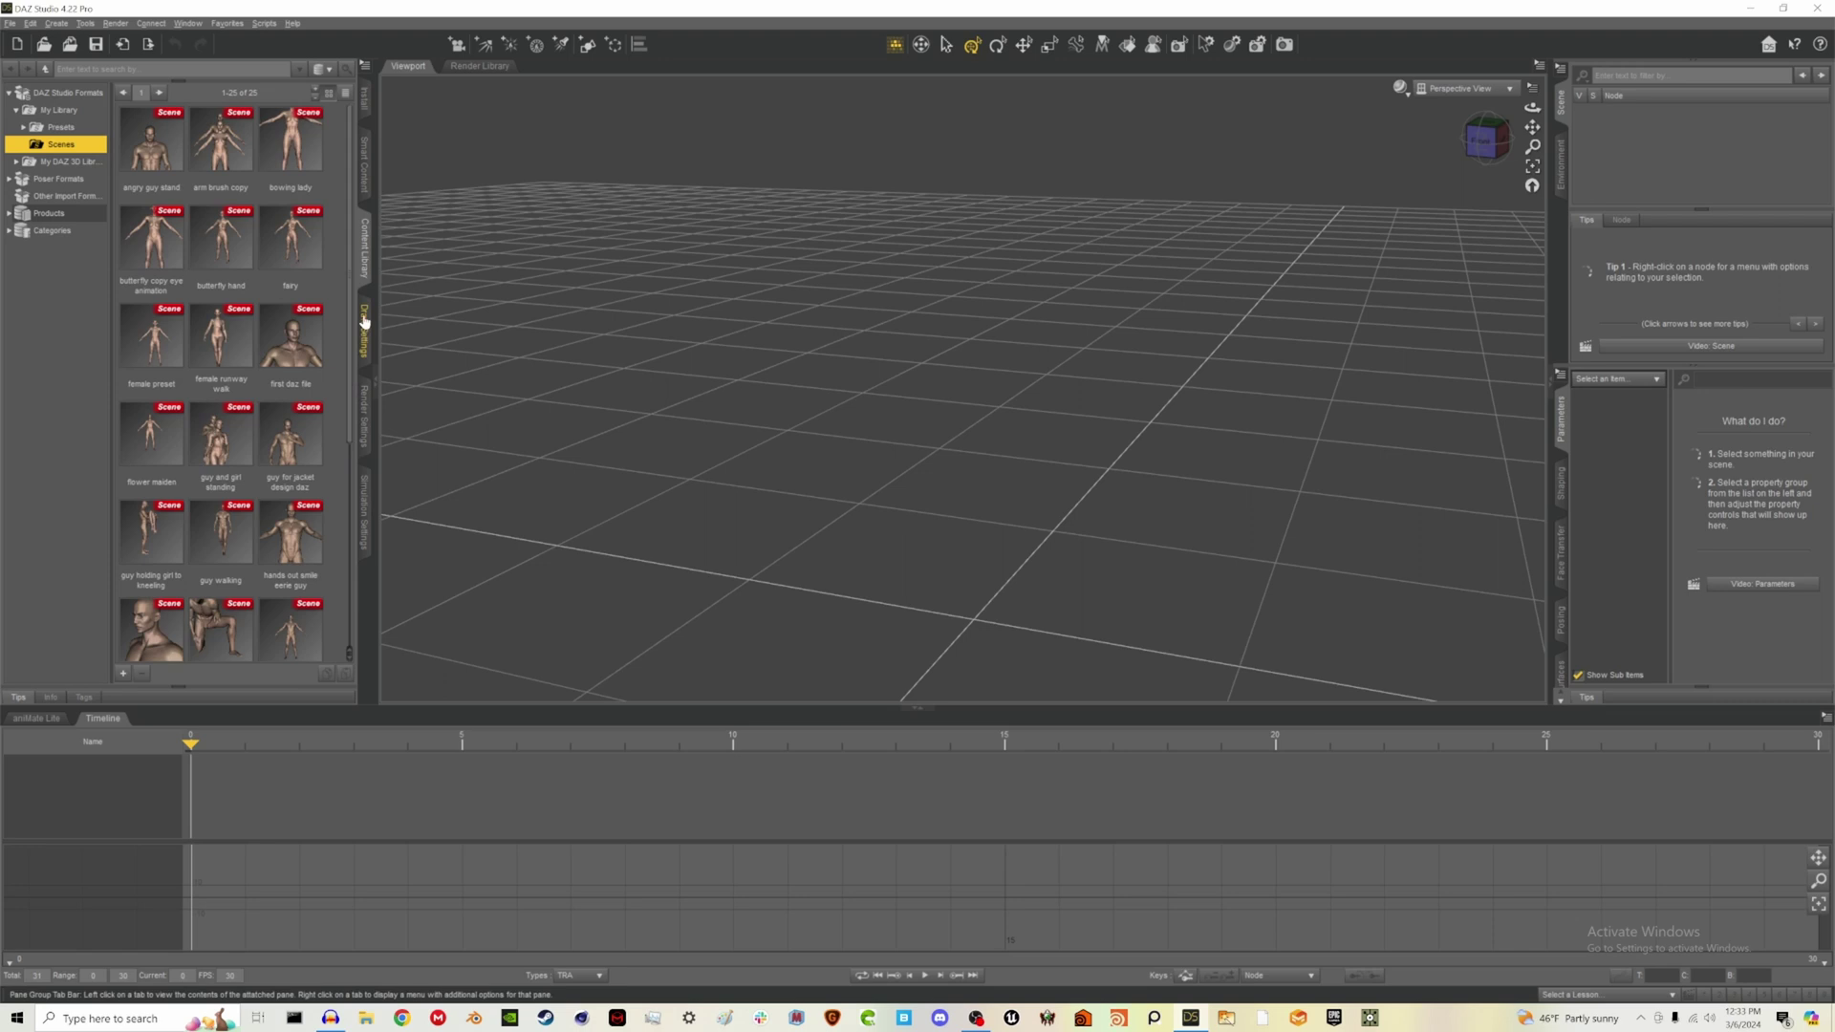
click(365, 168)
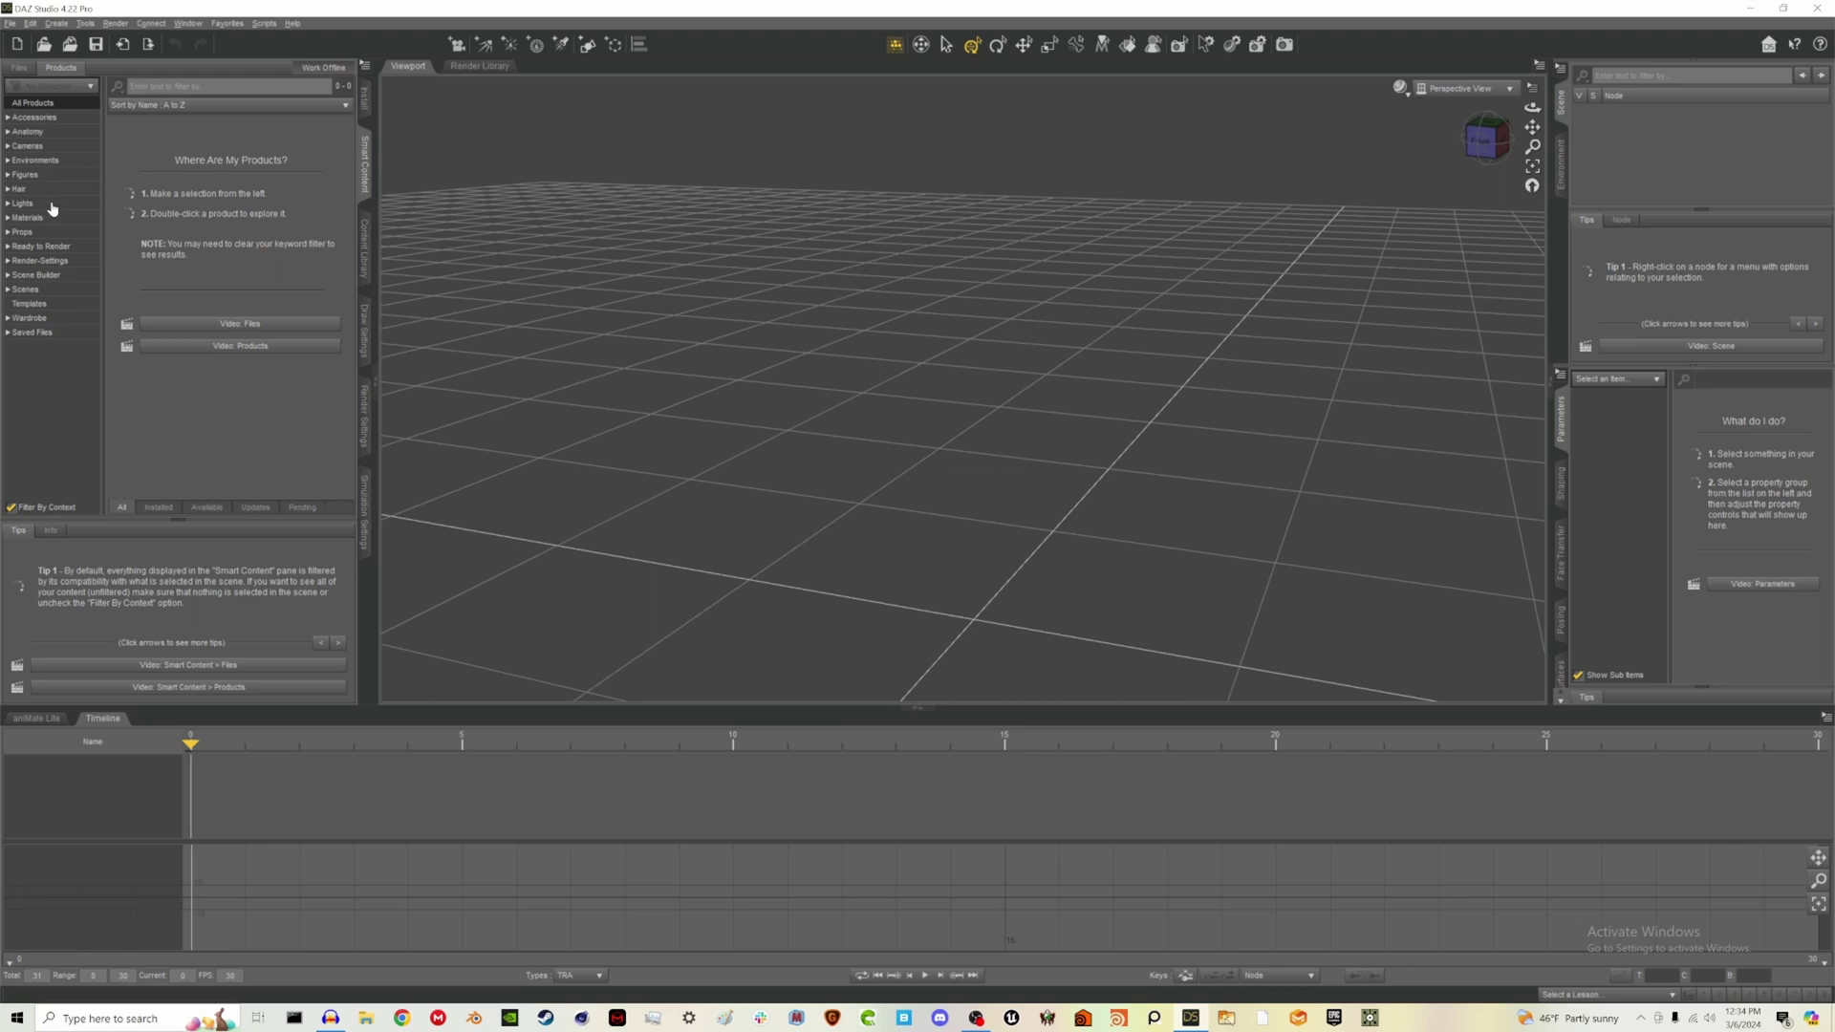
click(368, 246)
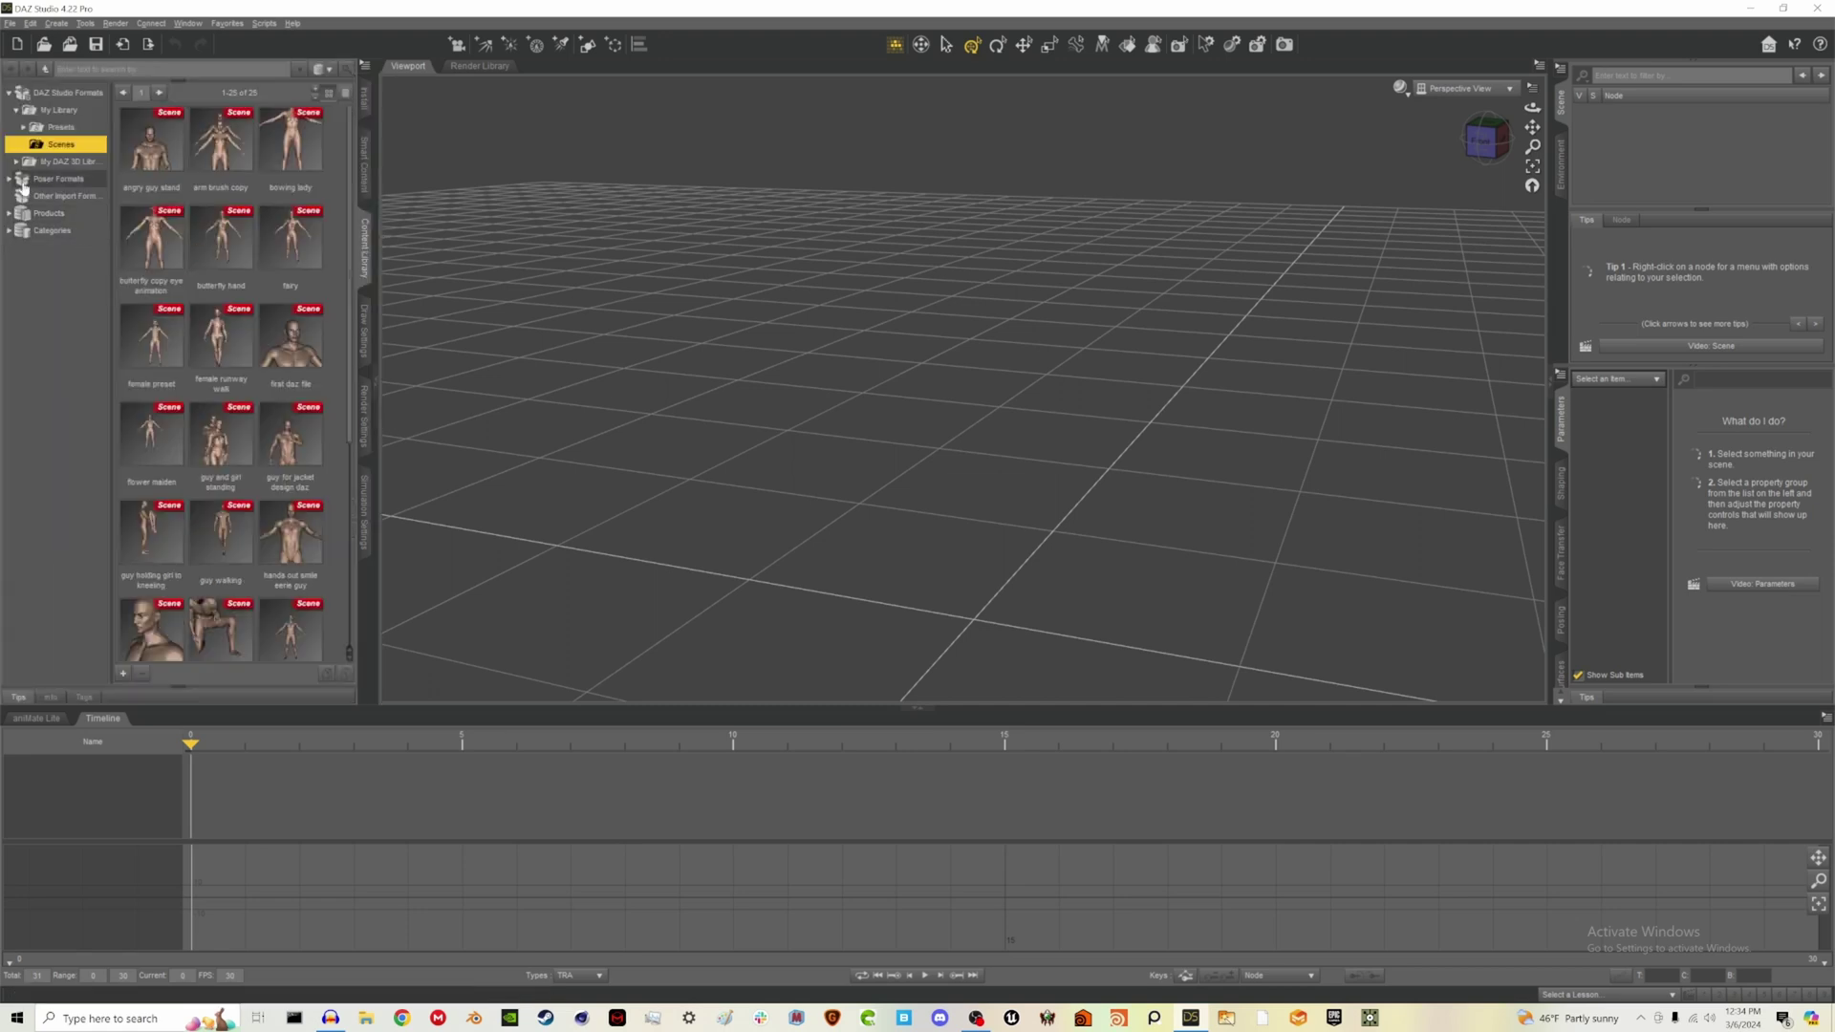
Expand My DAZ 3D Library and its People folder, and open the Genesis 8 Male folder
click(17, 163)
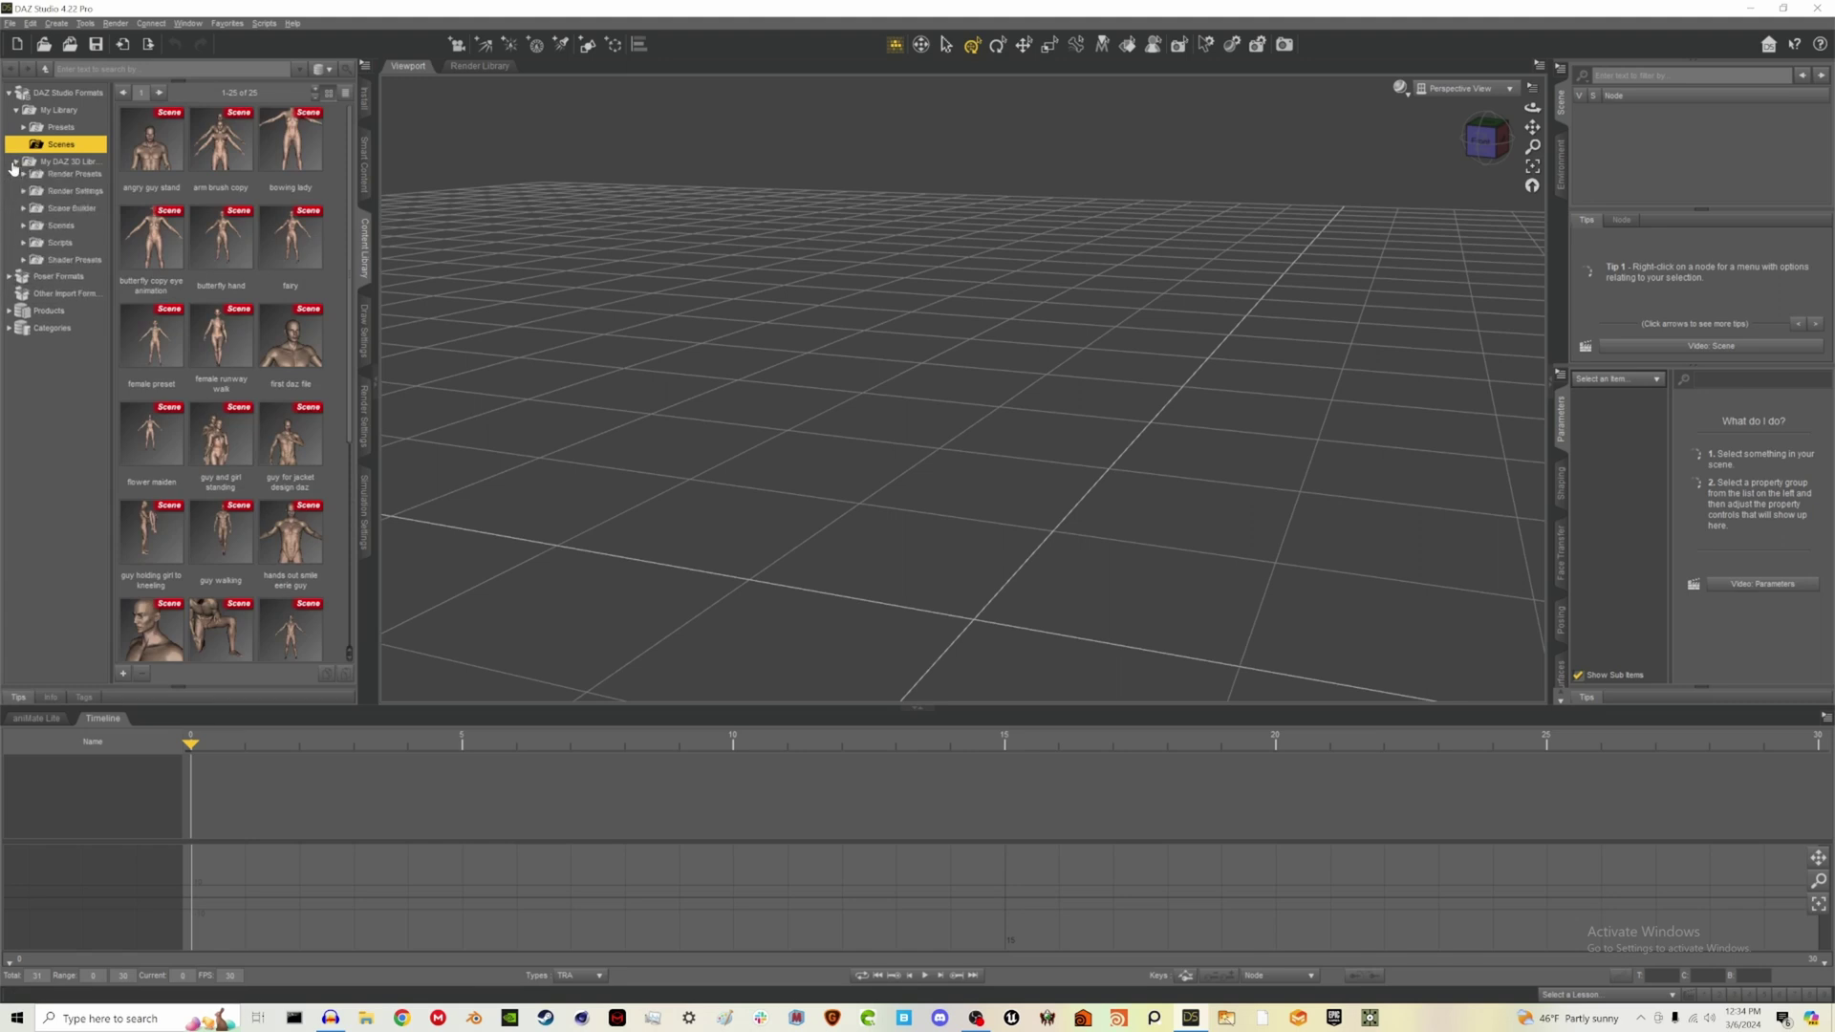
click(76, 231)
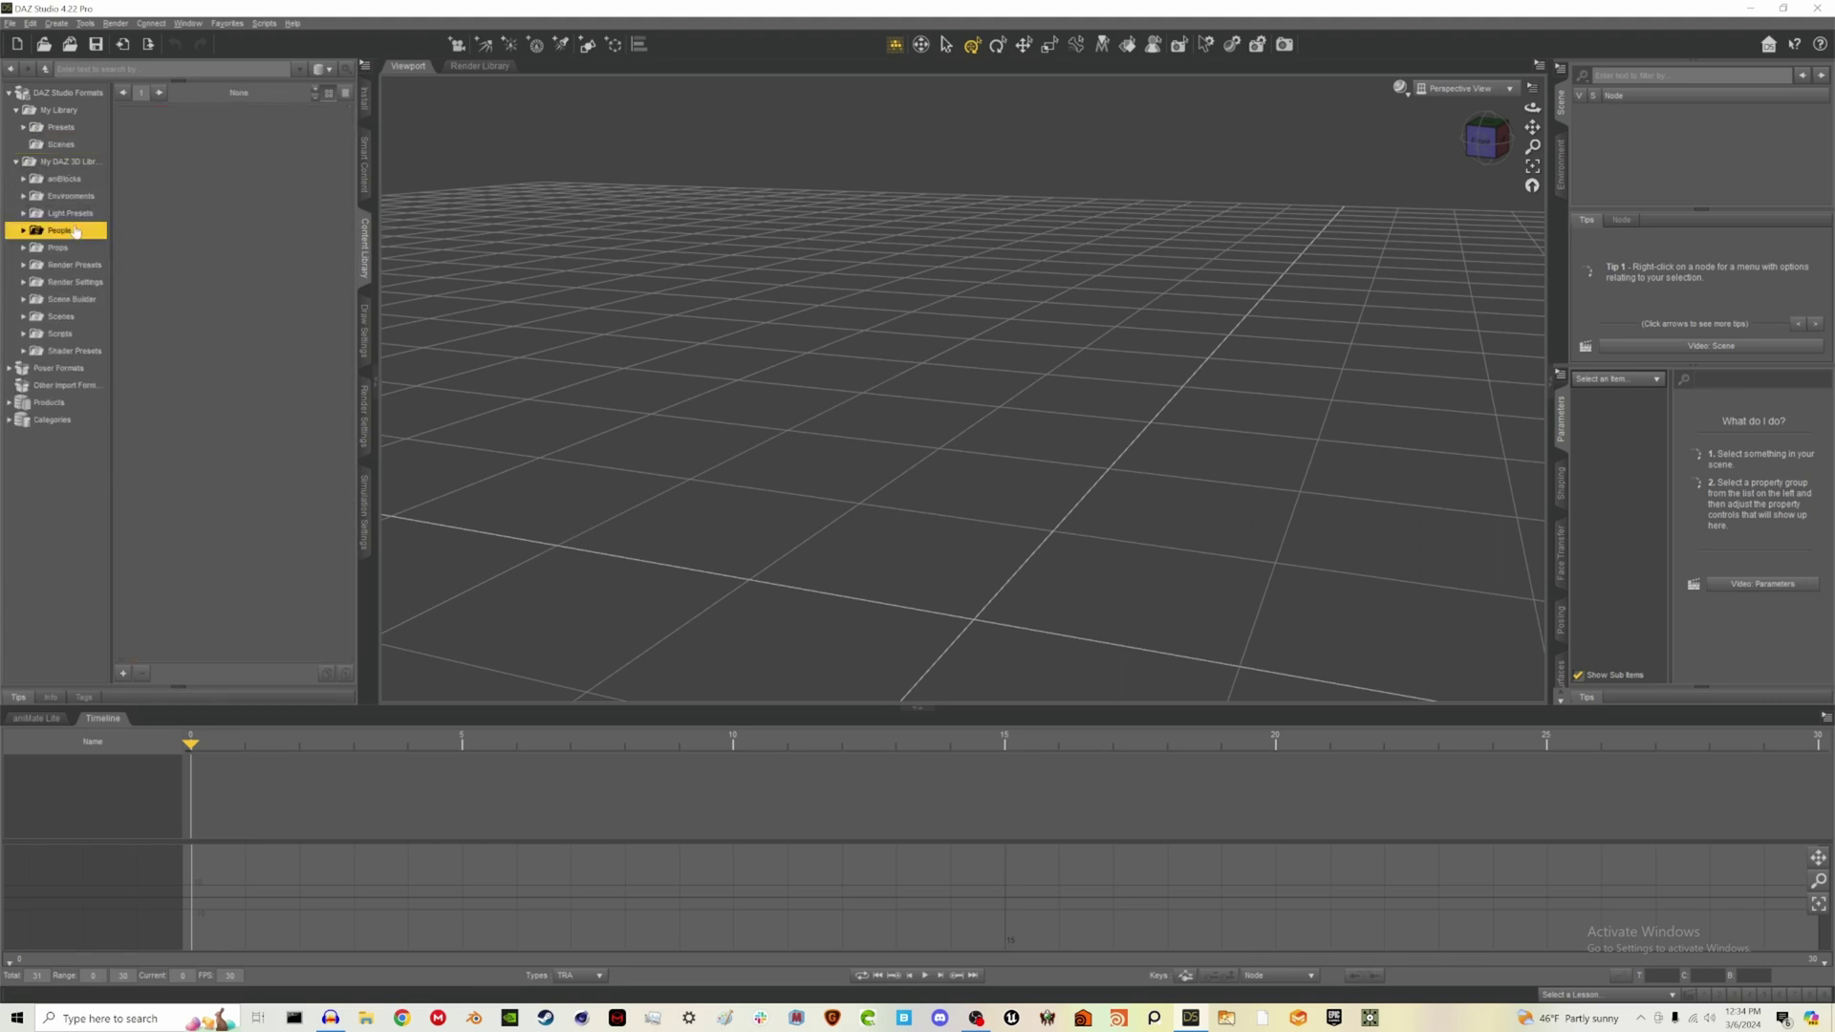
click(24, 232)
click(72, 300)
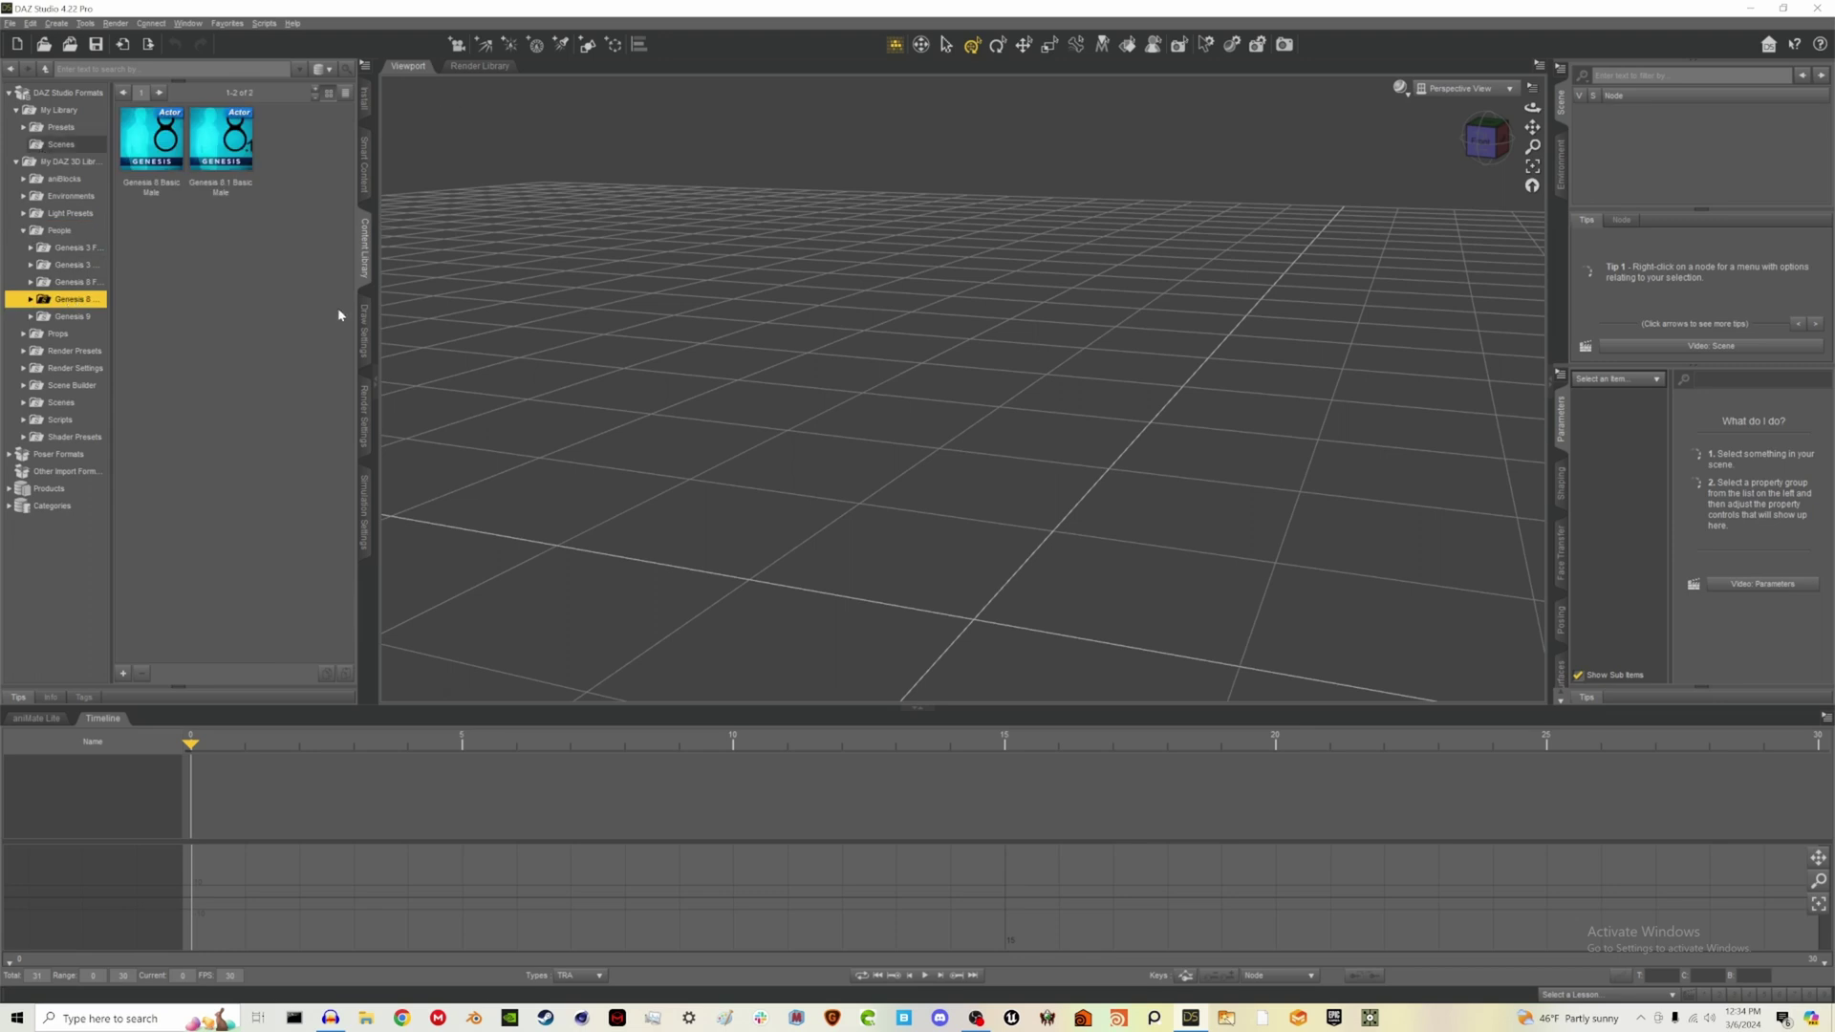
Examine the actors in each Genesis folder under People in My DAZ 3D Library, ending with Genesis 8 Male
click(61, 164)
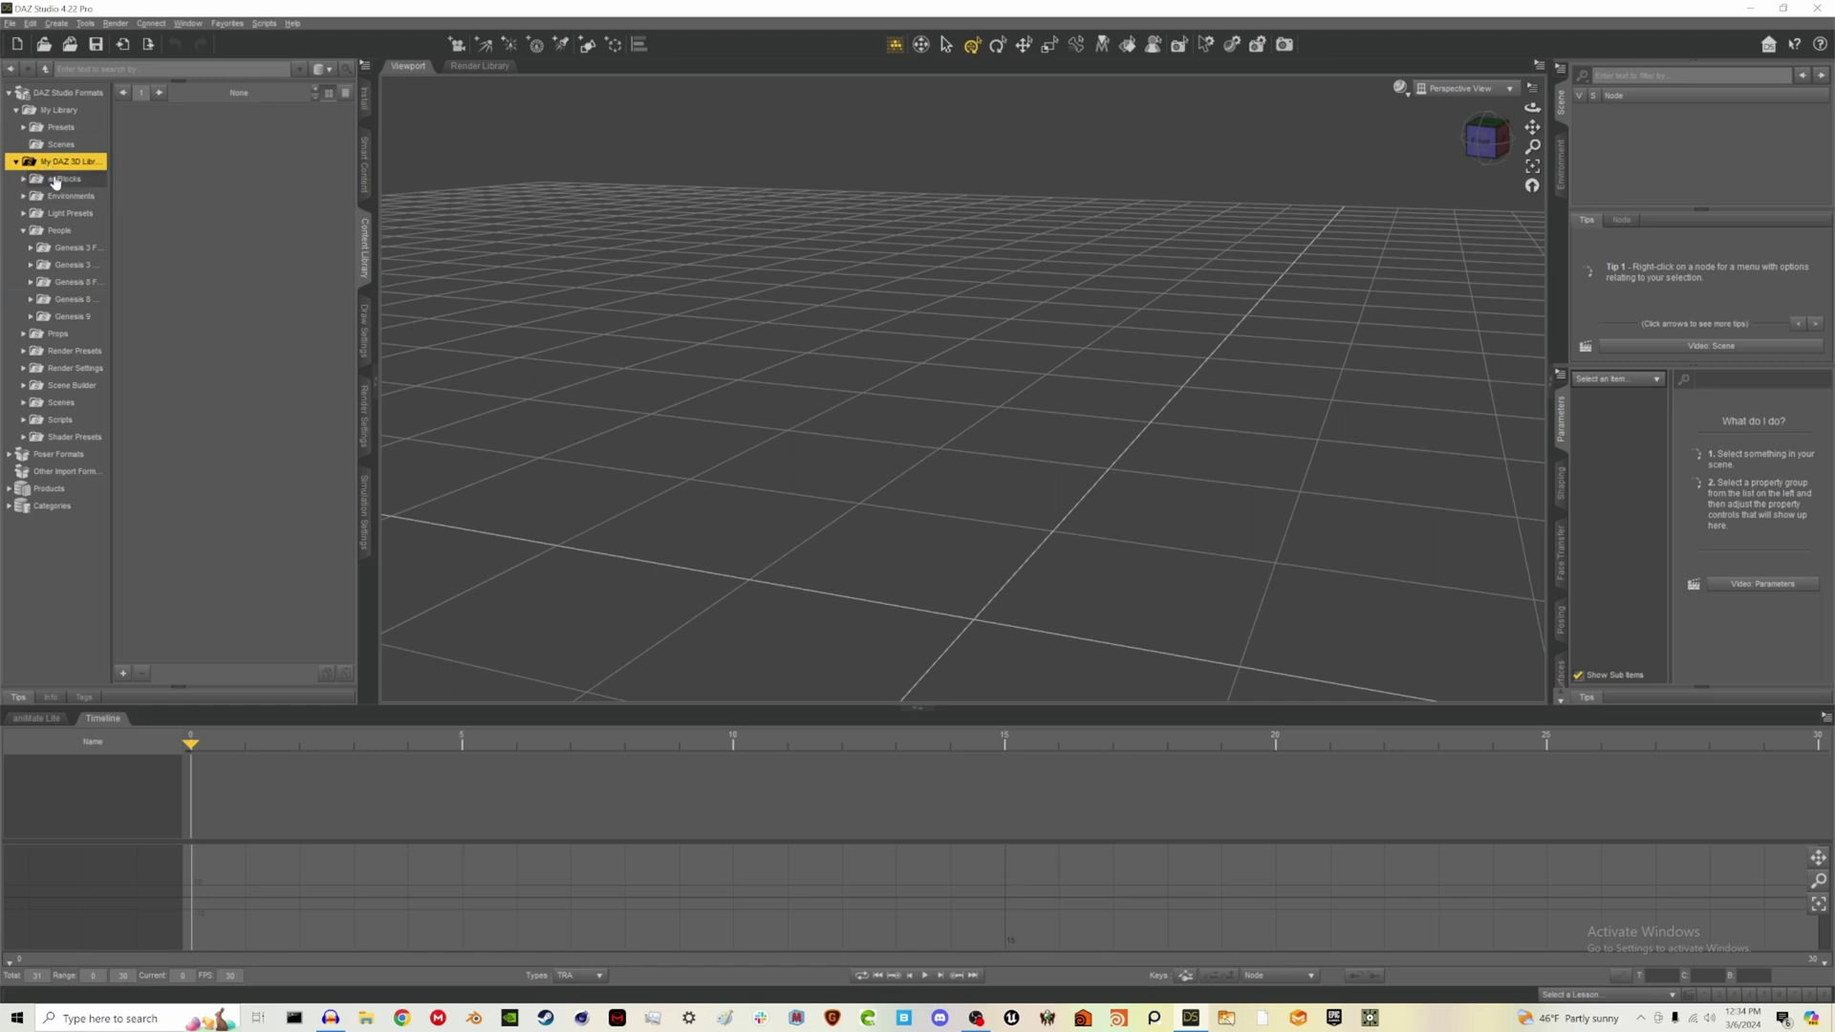
click(15, 162)
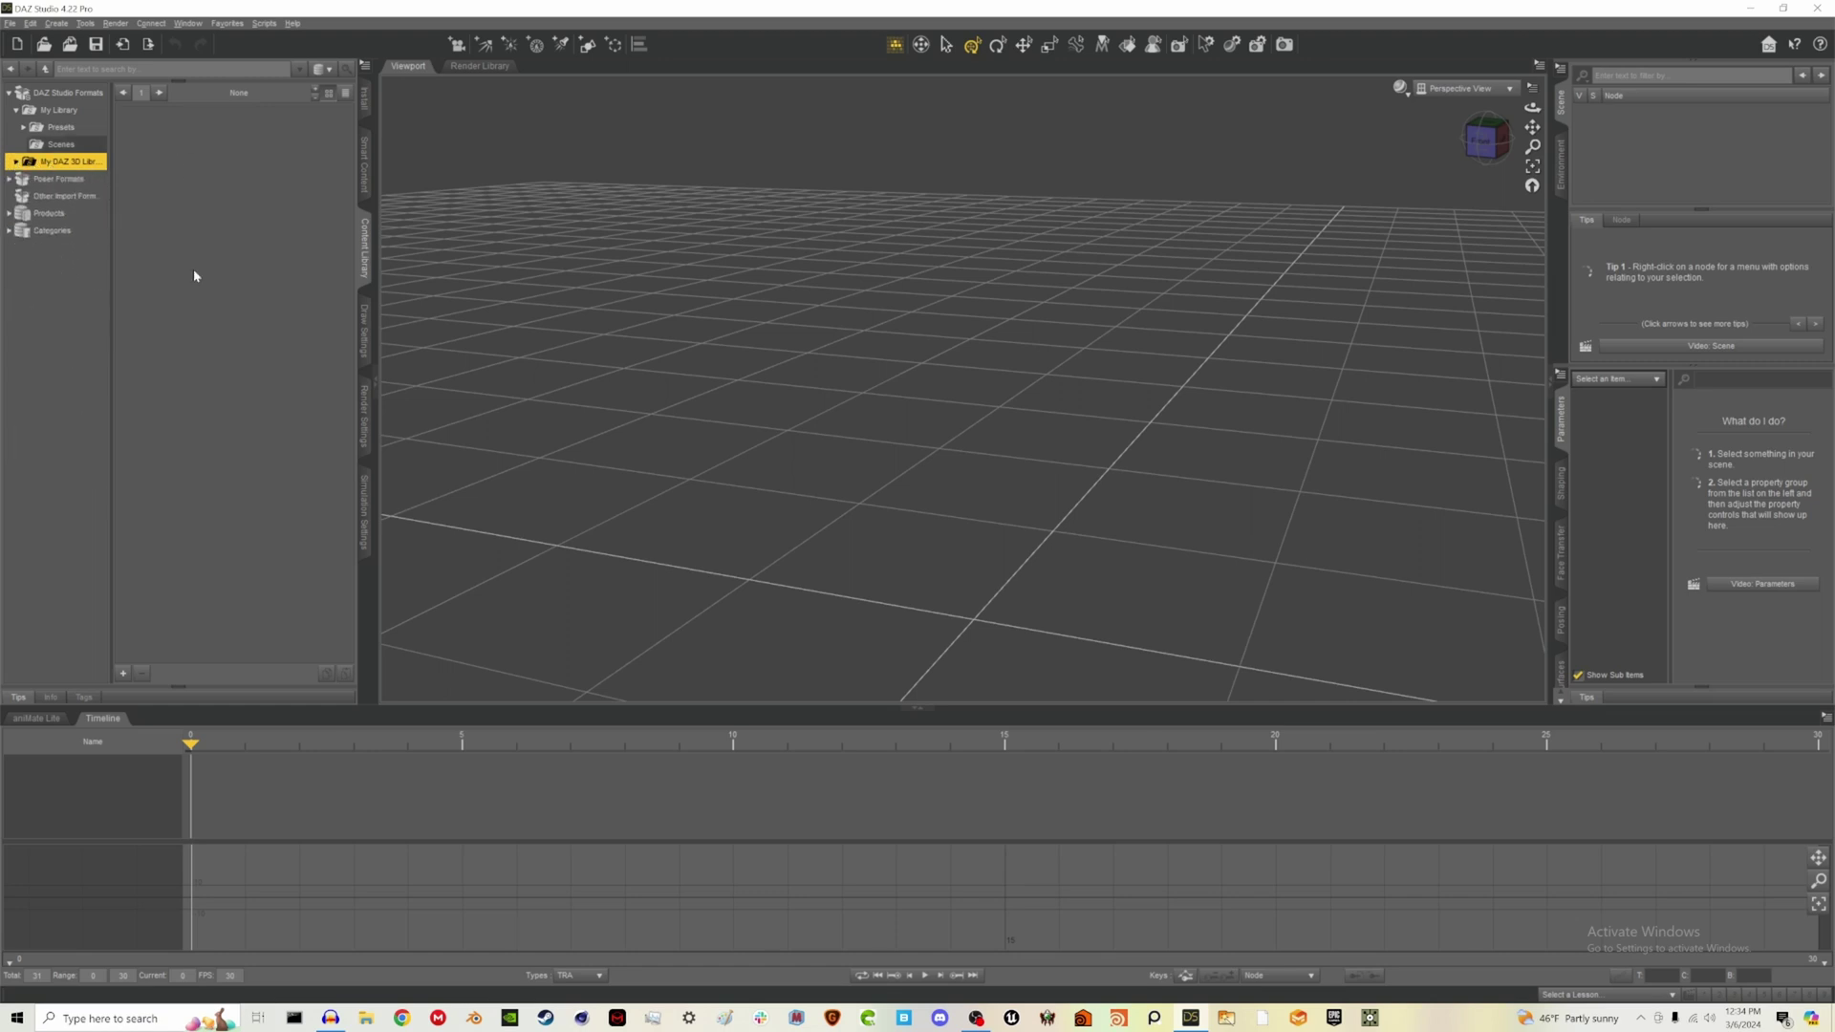
click(15, 163)
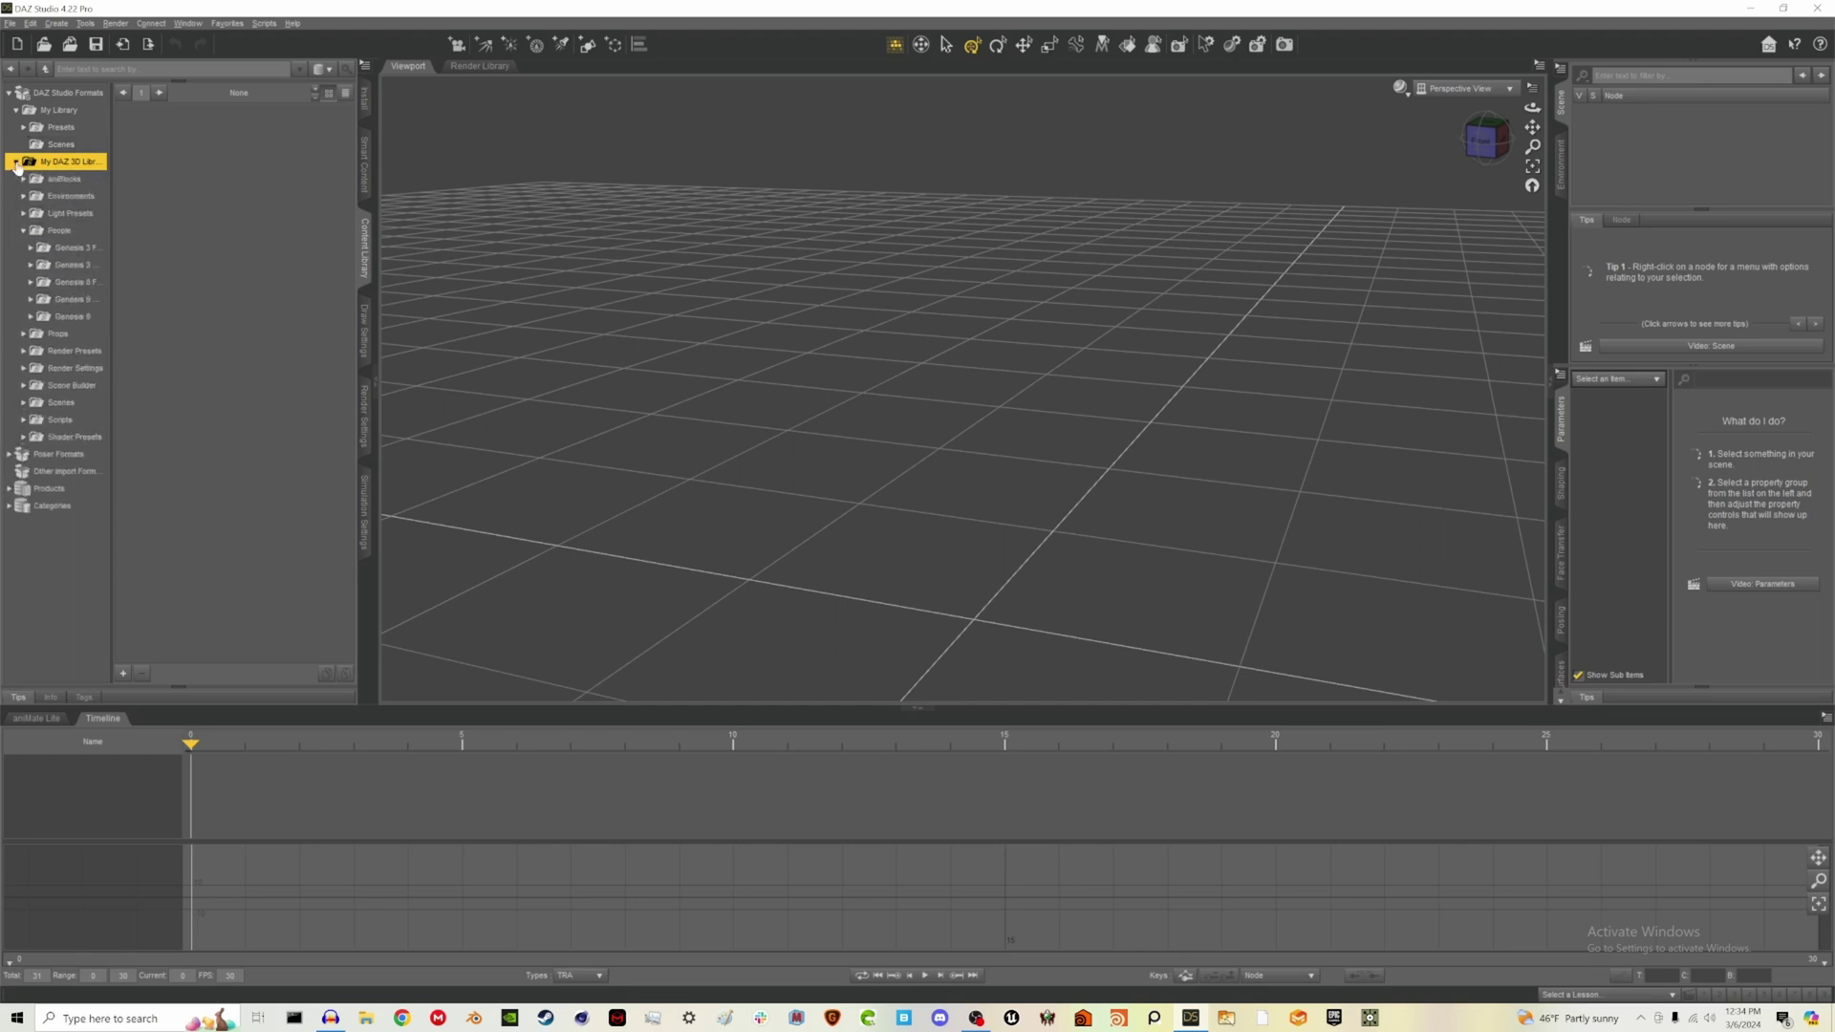
click(56, 231)
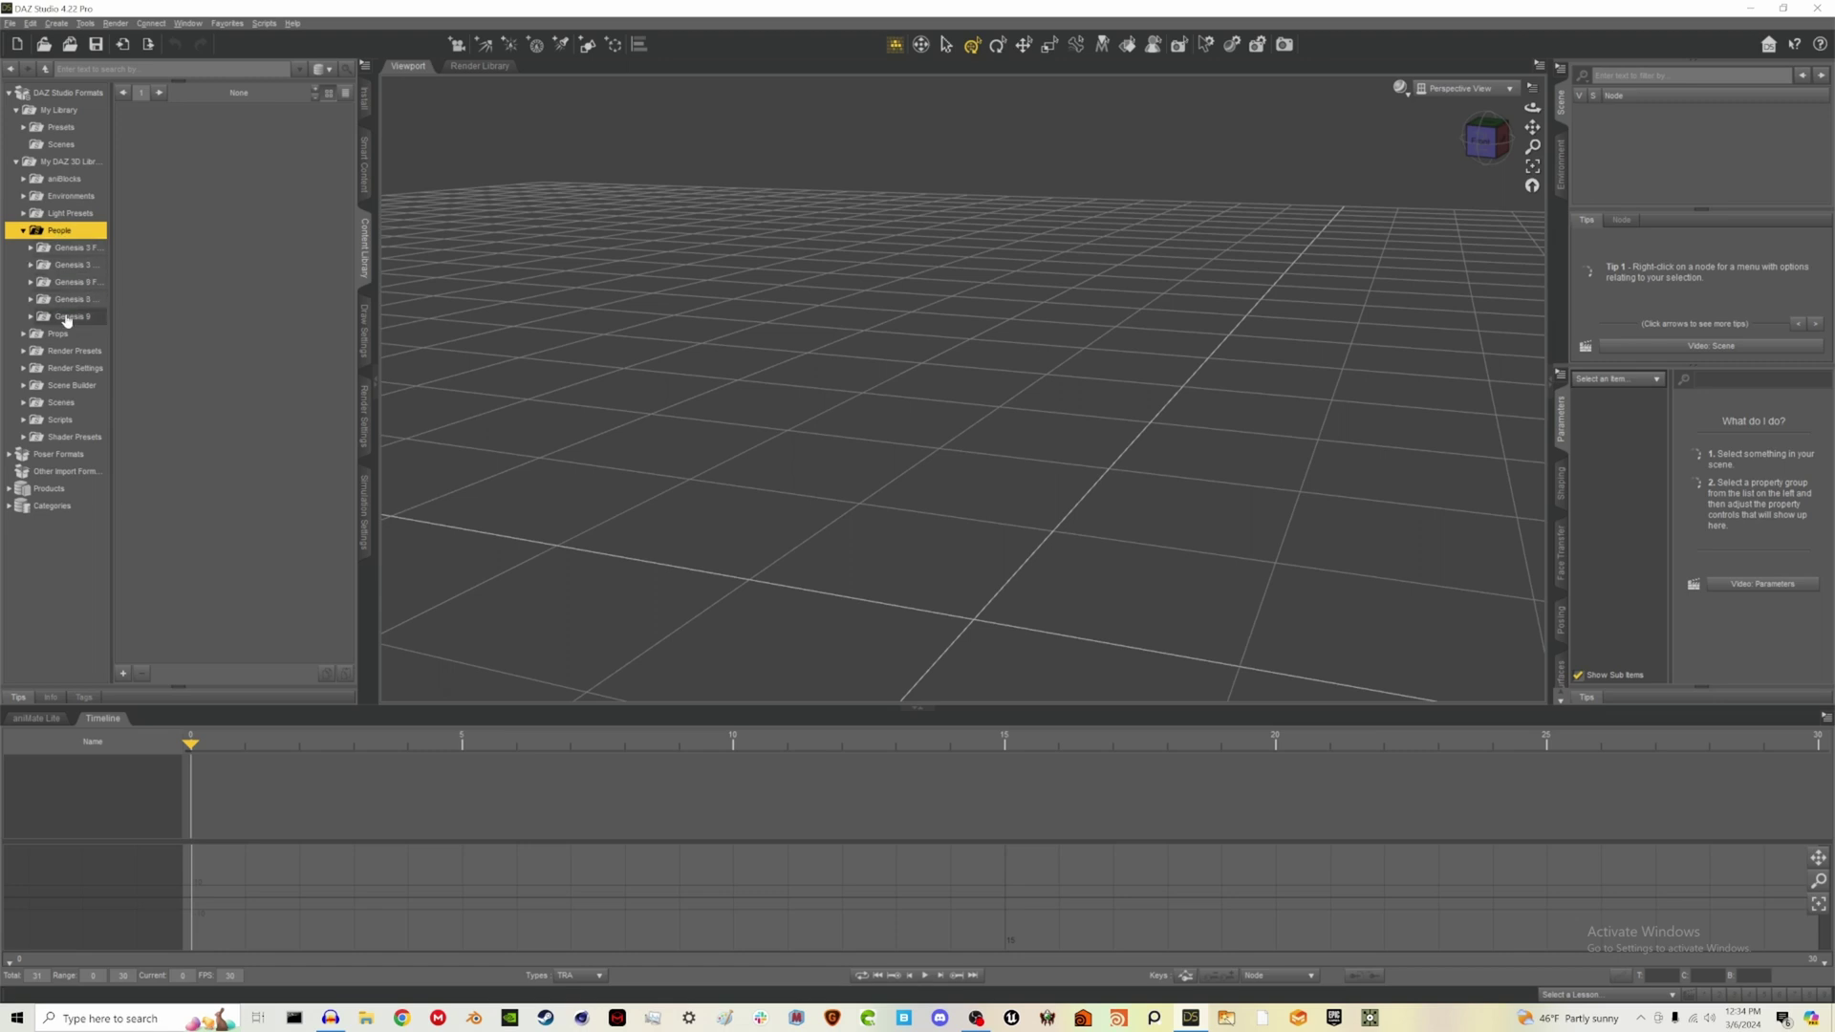
click(61, 250)
click(66, 267)
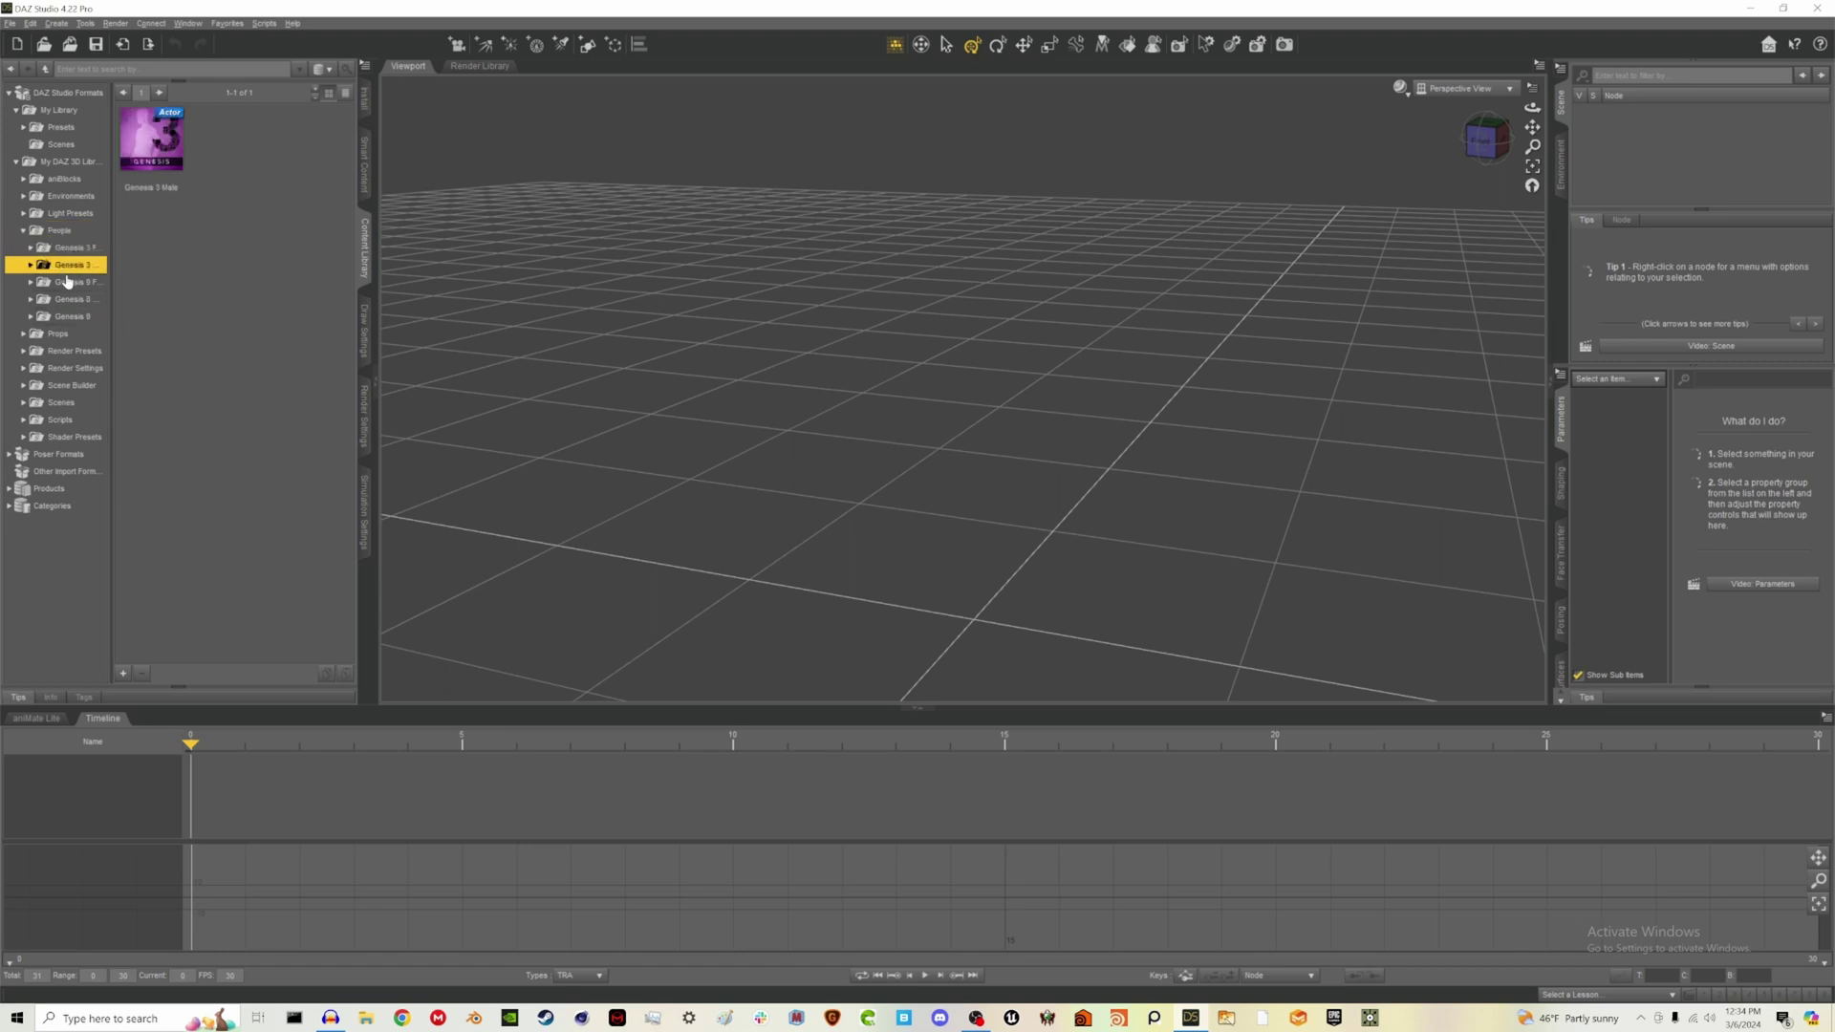
click(69, 283)
click(69, 300)
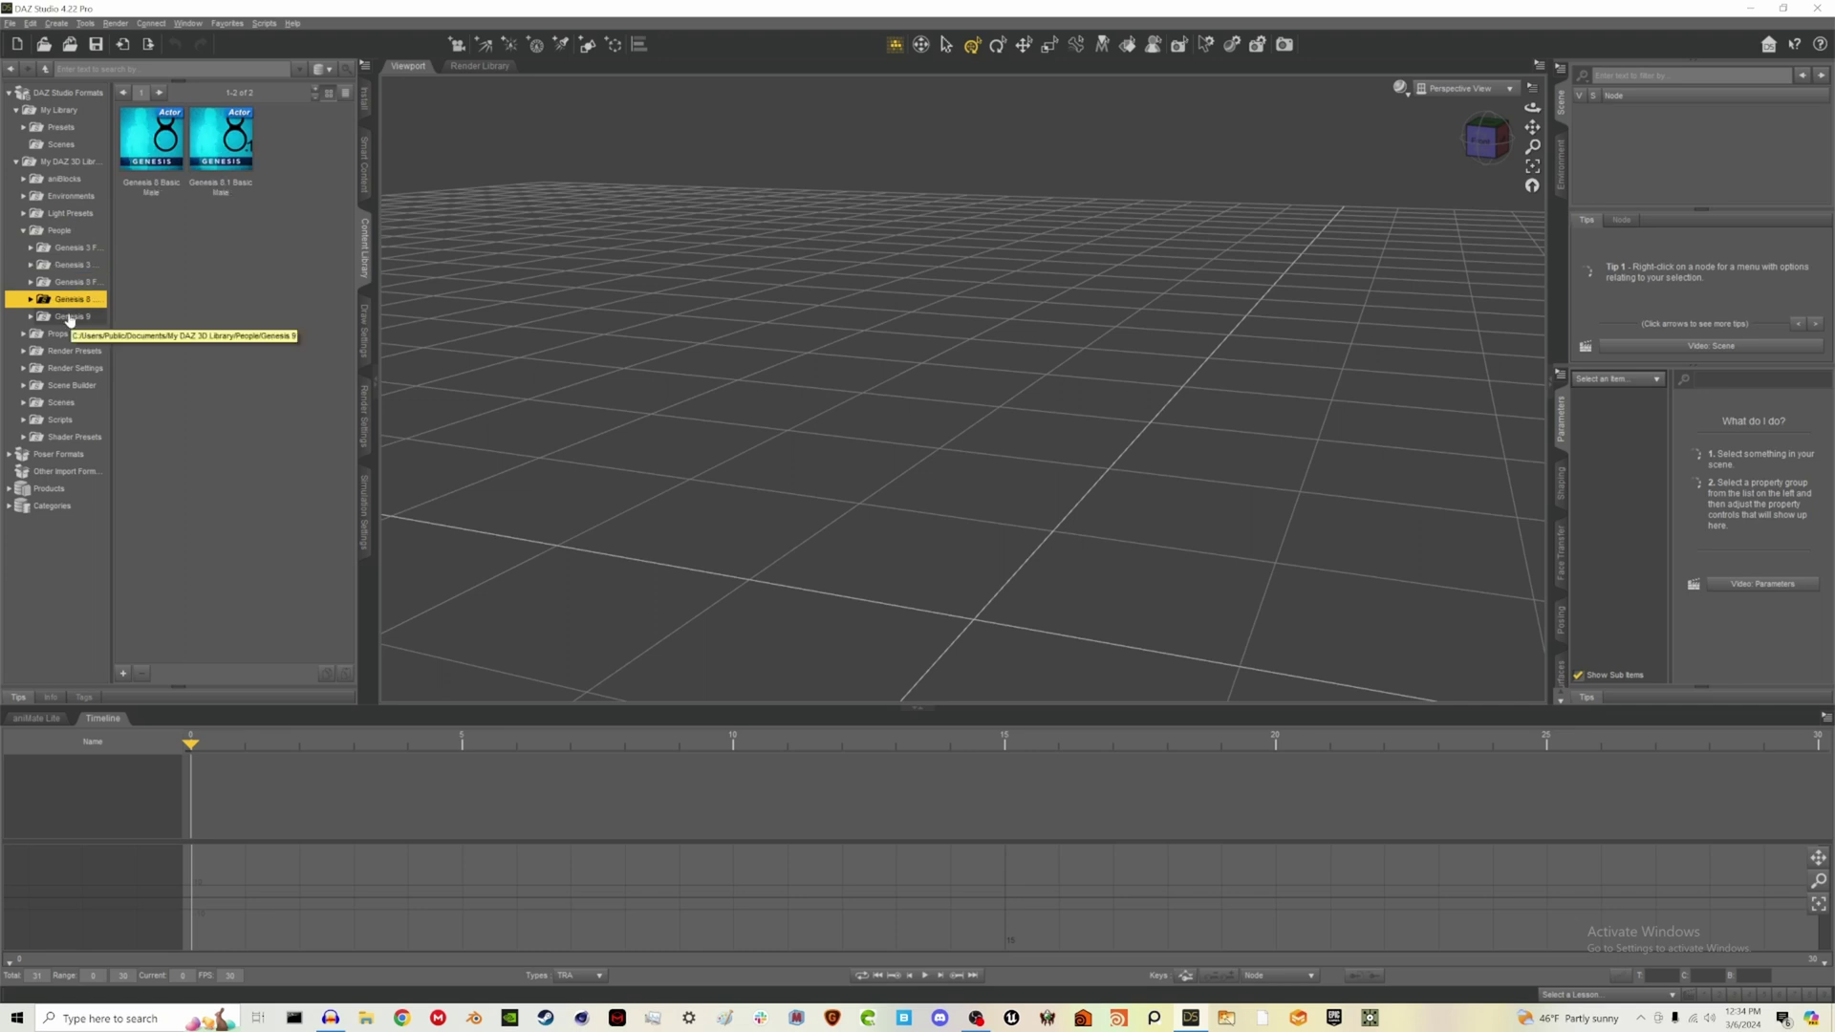
click(69, 318)
click(71, 305)
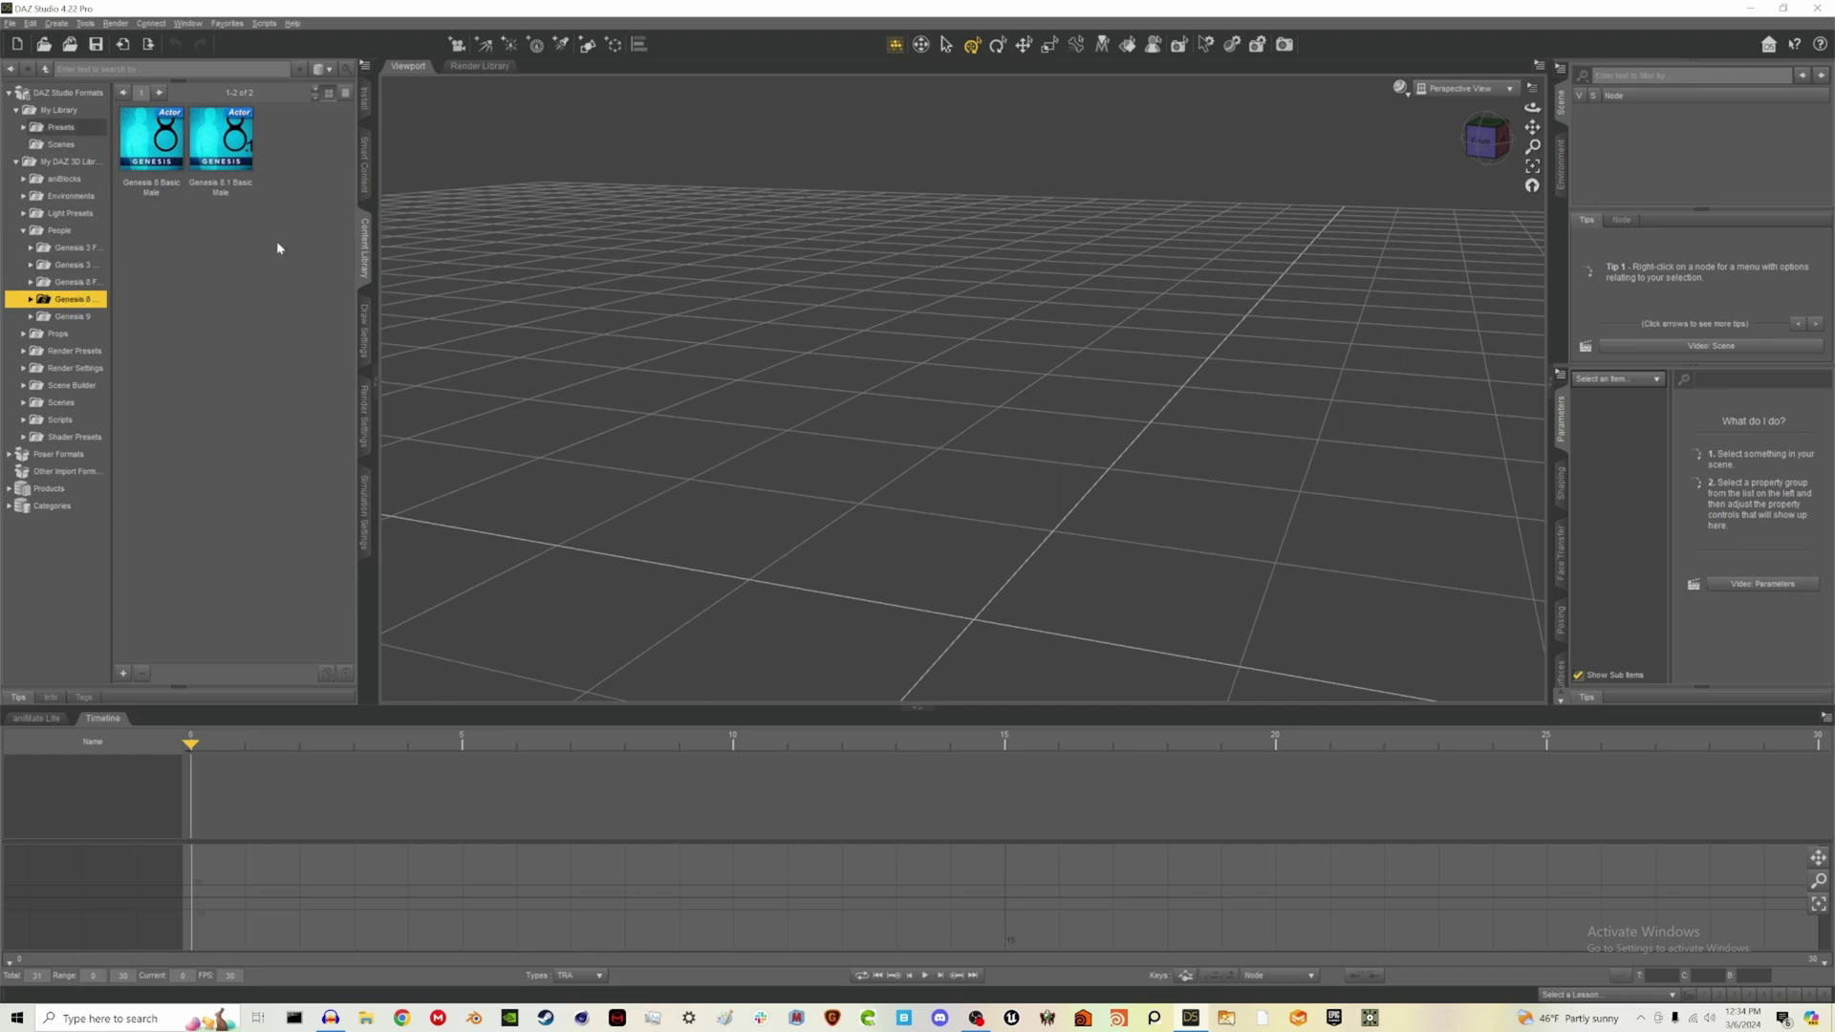
Load the Genesis 8 Basic Male figure into the scene and set the viewport to an untextured grey shaded draw style
double_click(149, 169)
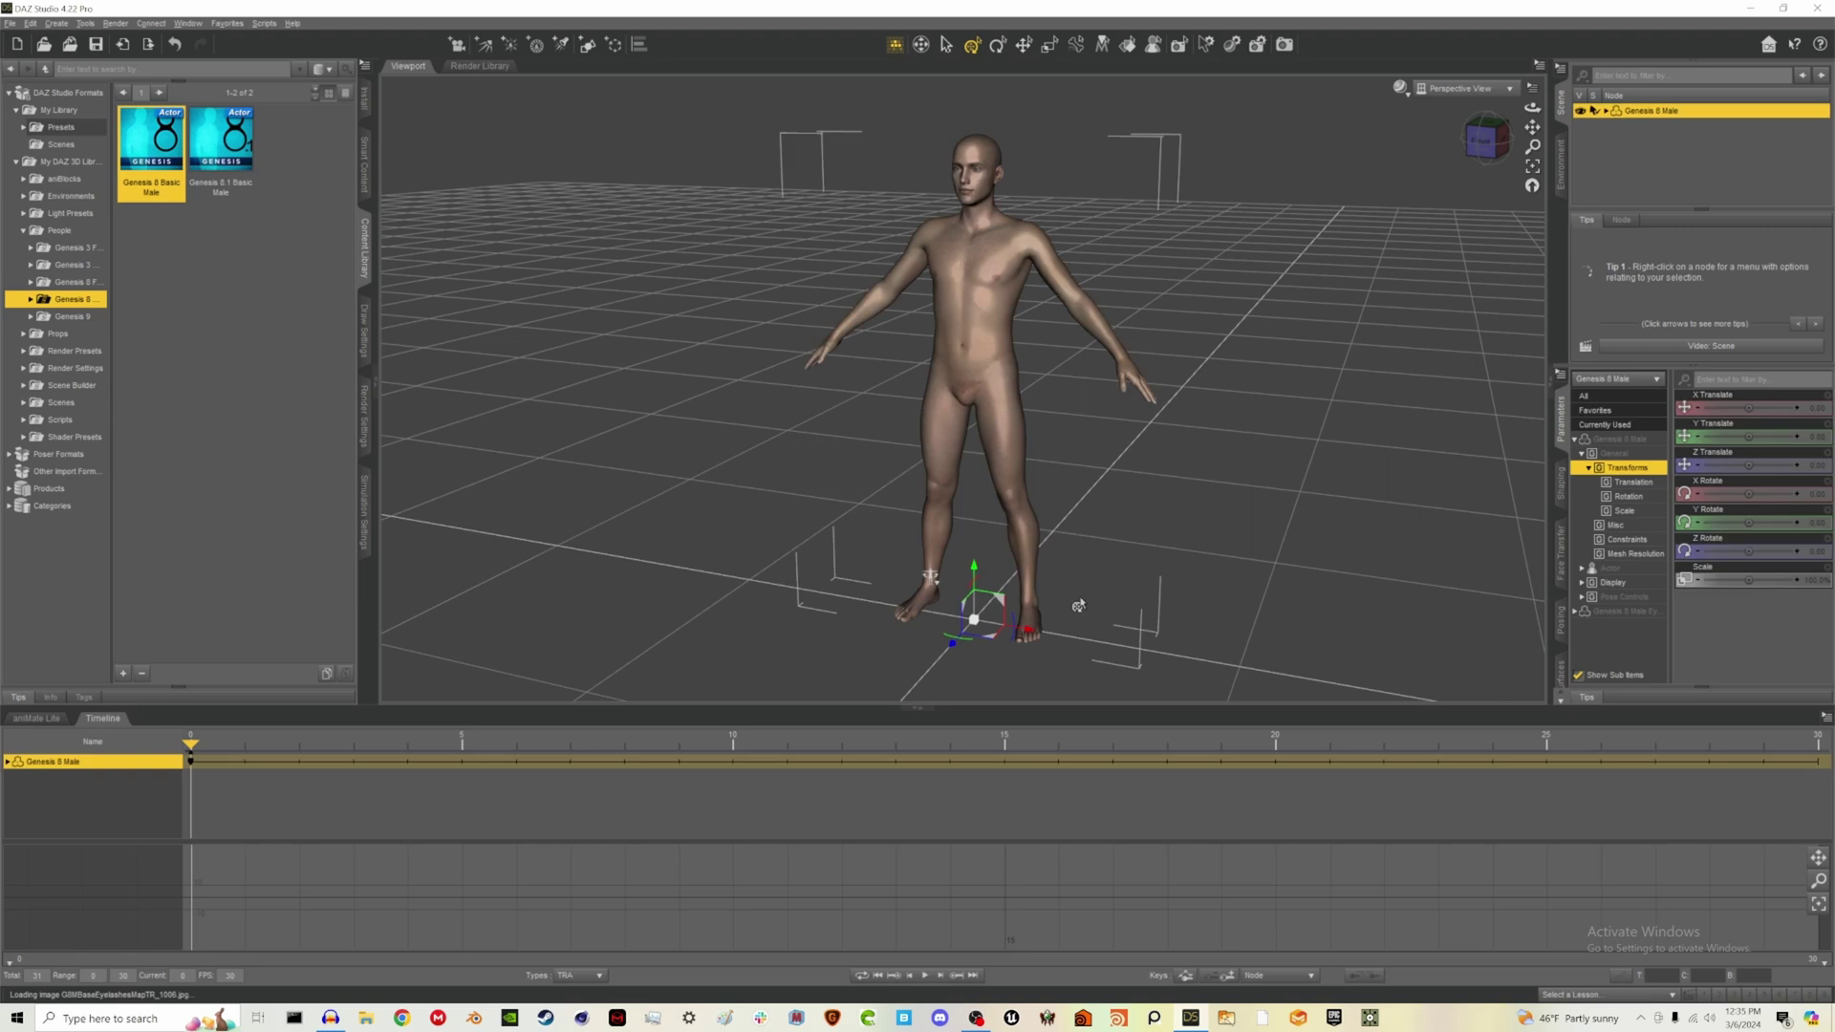
click(1402, 89)
click(1419, 193)
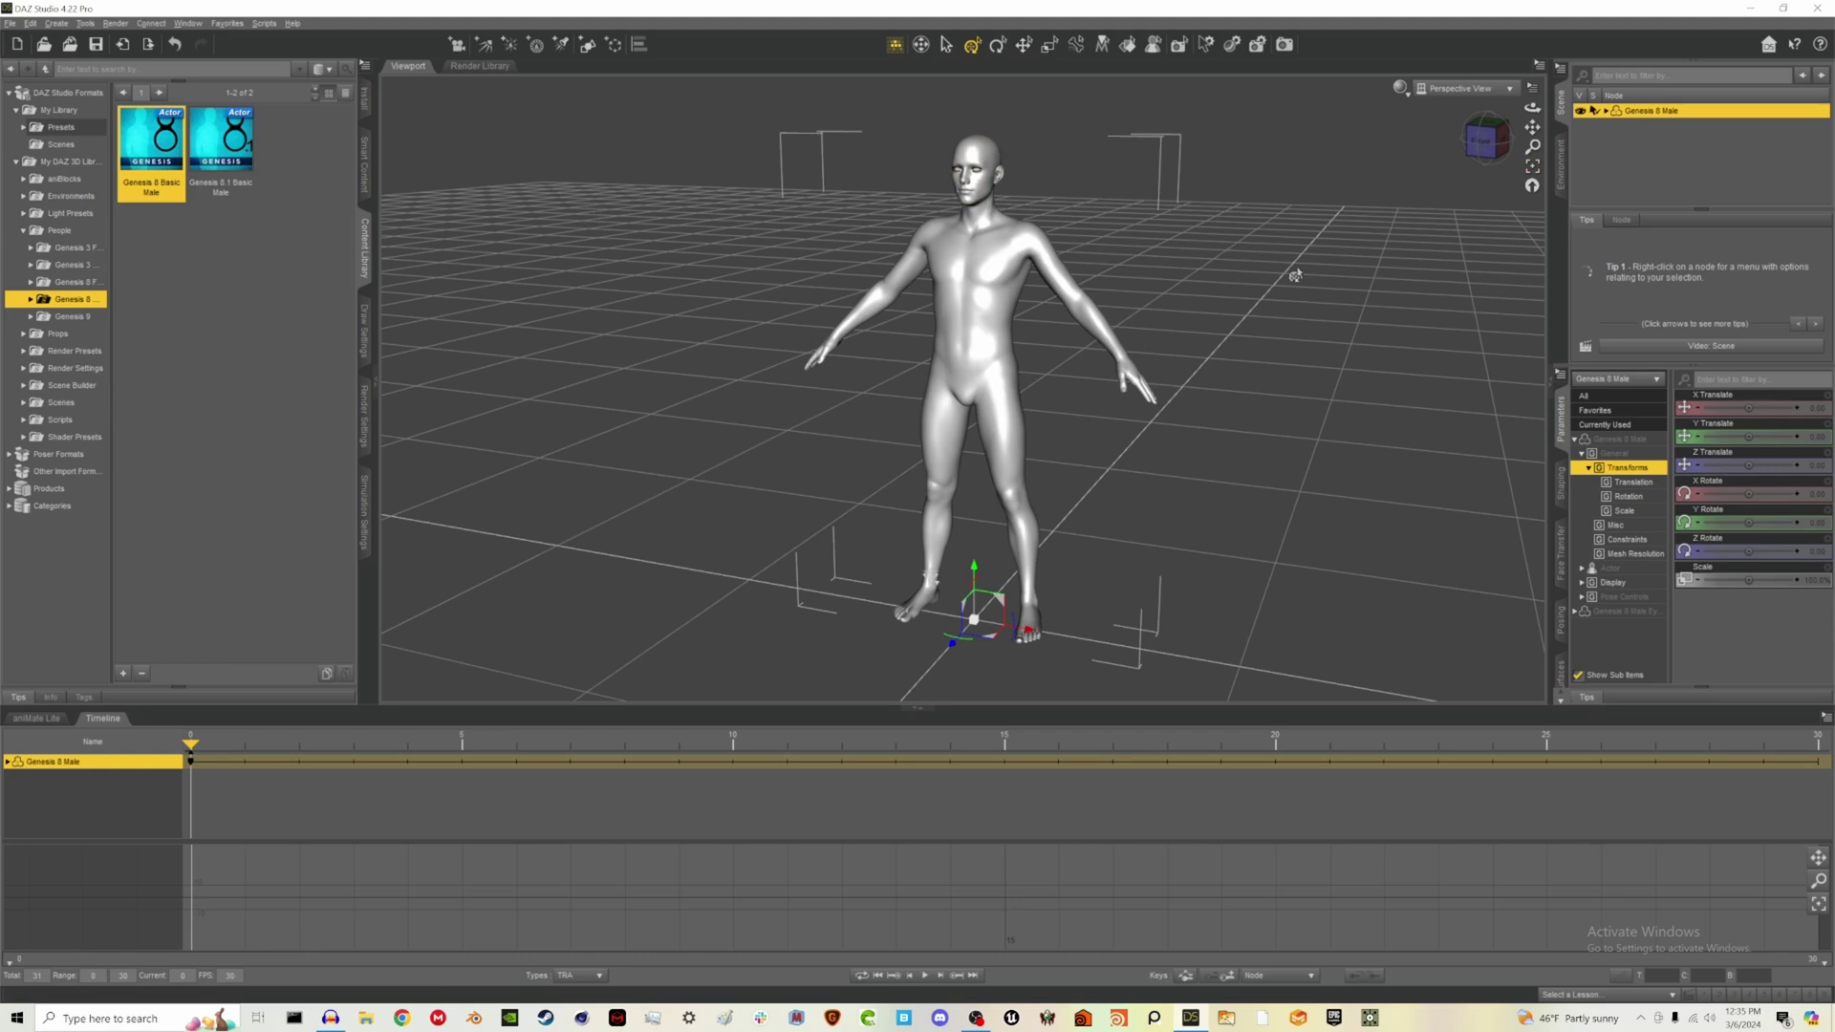
mouse_move(1532, 108)
mouse_down()
mouse_move(1538, 132)
mouse_move(1482, 110)
mouse_move(1535, 110)
mouse_move(1533, 130)
mouse_up()
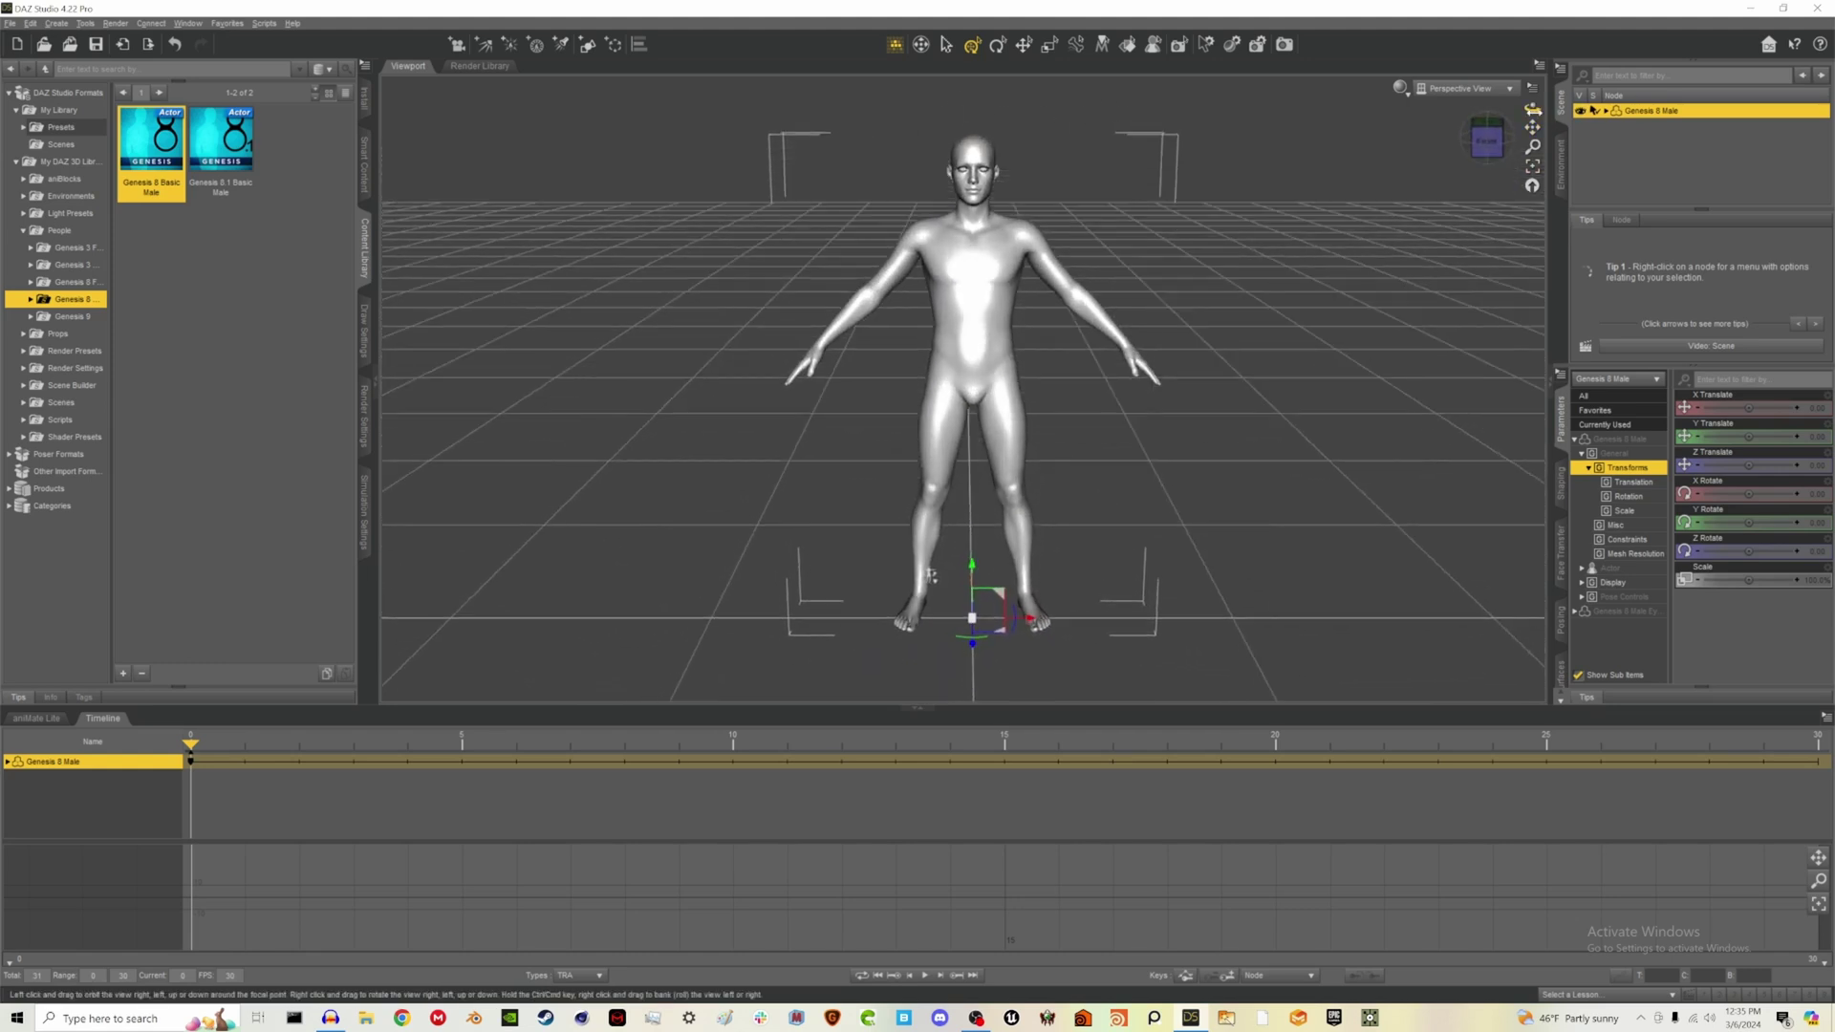
click(1533, 167)
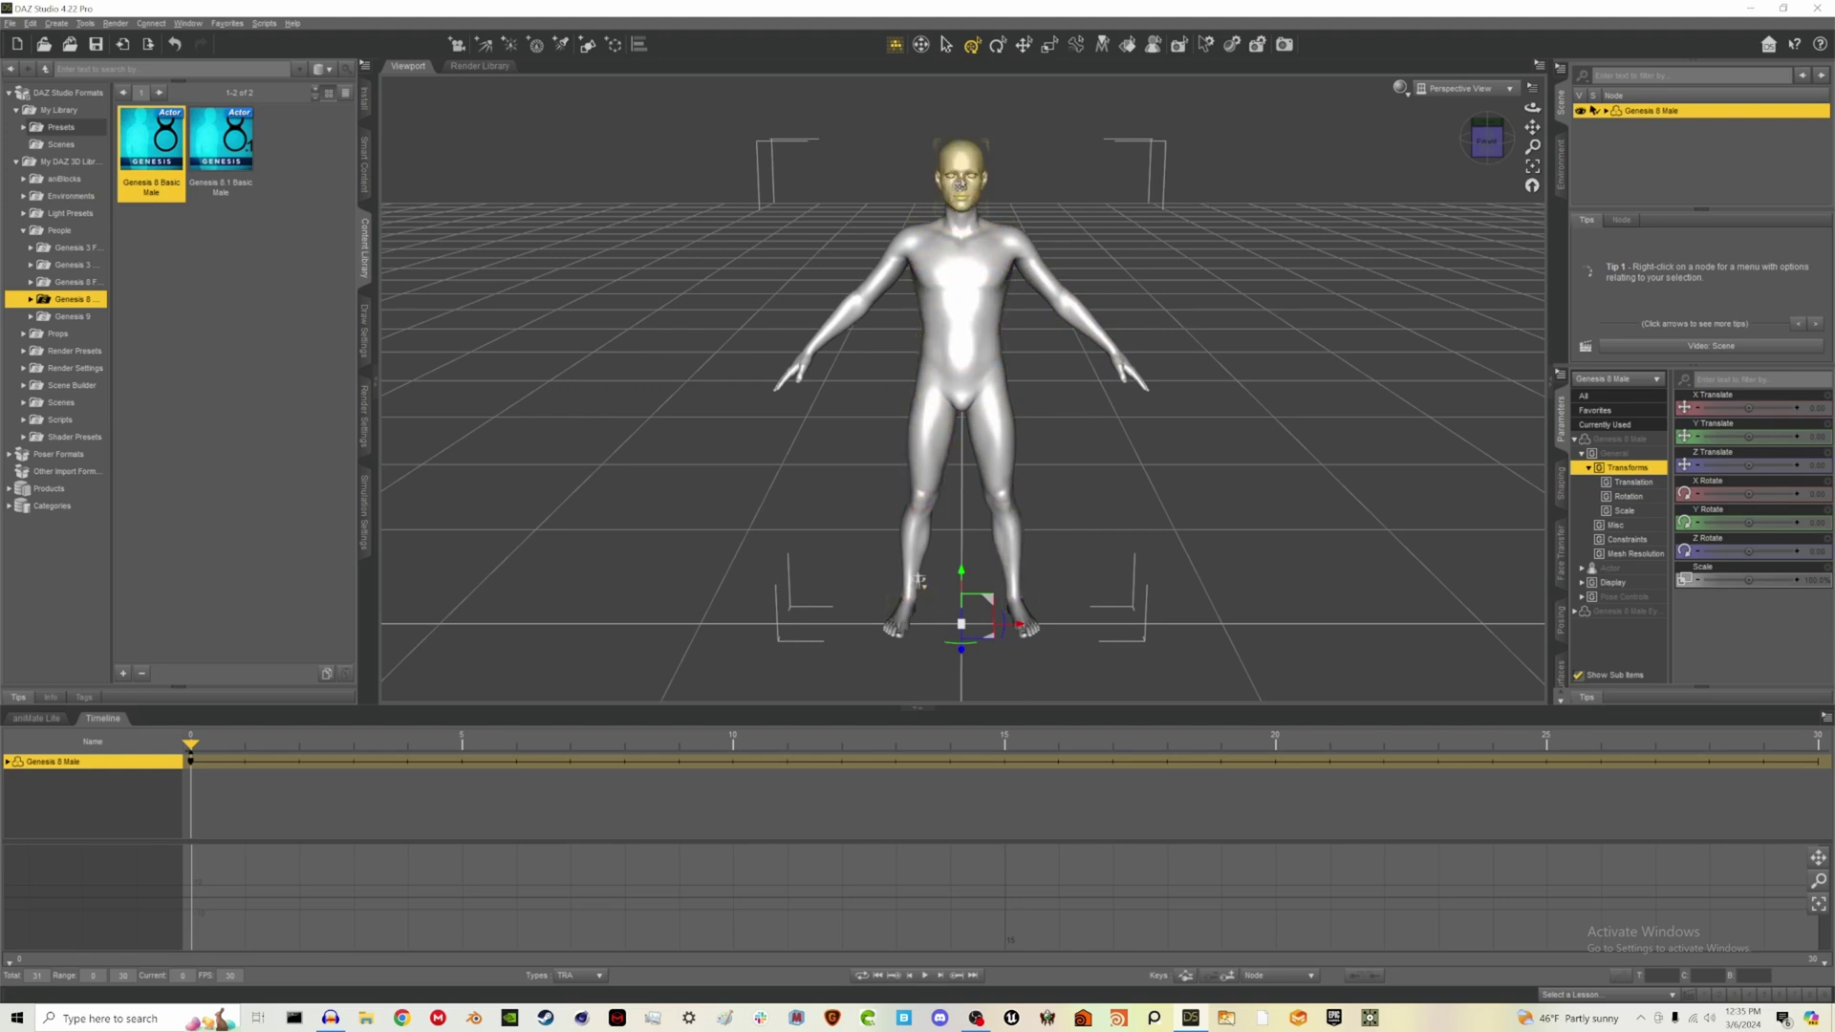
Try posing the figure by moving its right hand and raising its left arm, undoing each change
click(801, 363)
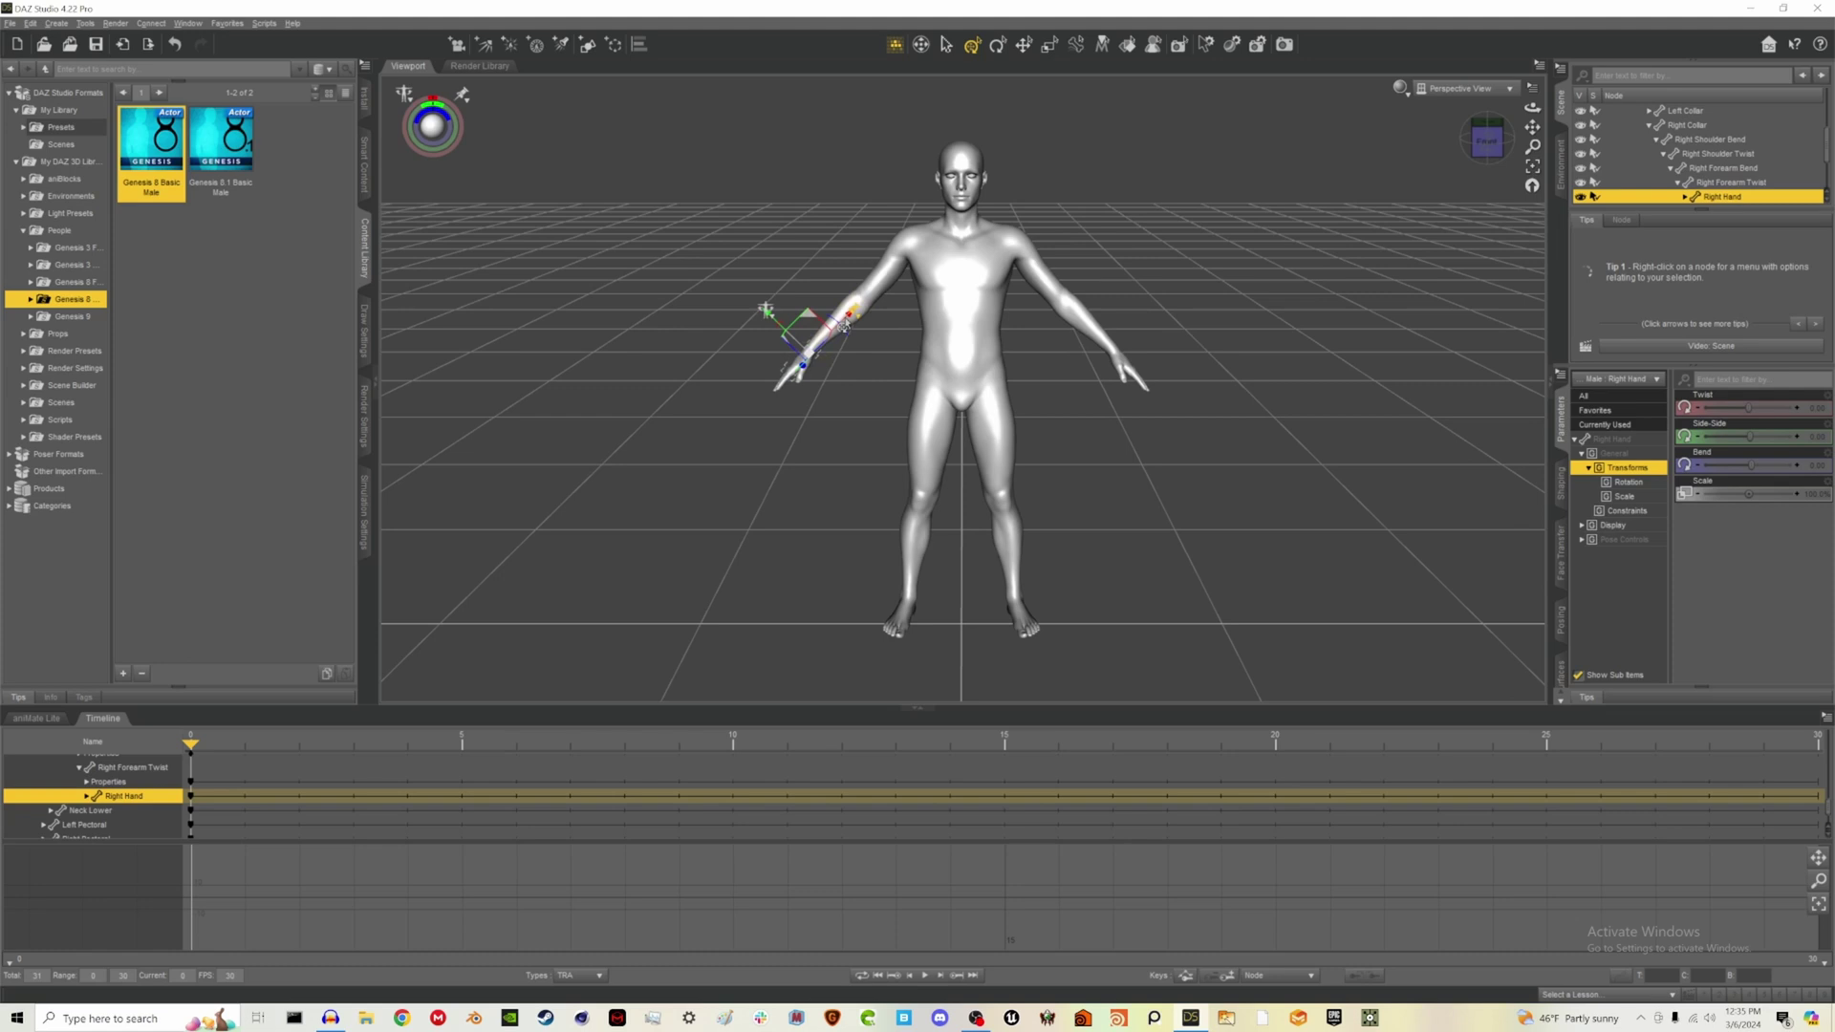
mouse_move(839, 322)
mouse_down()
mouse_move(841, 383)
mouse_move(785, 319)
mouse_move(838, 326)
mouse_up()
key(ctrl+z)
drag(1132, 380, 1157, 256)
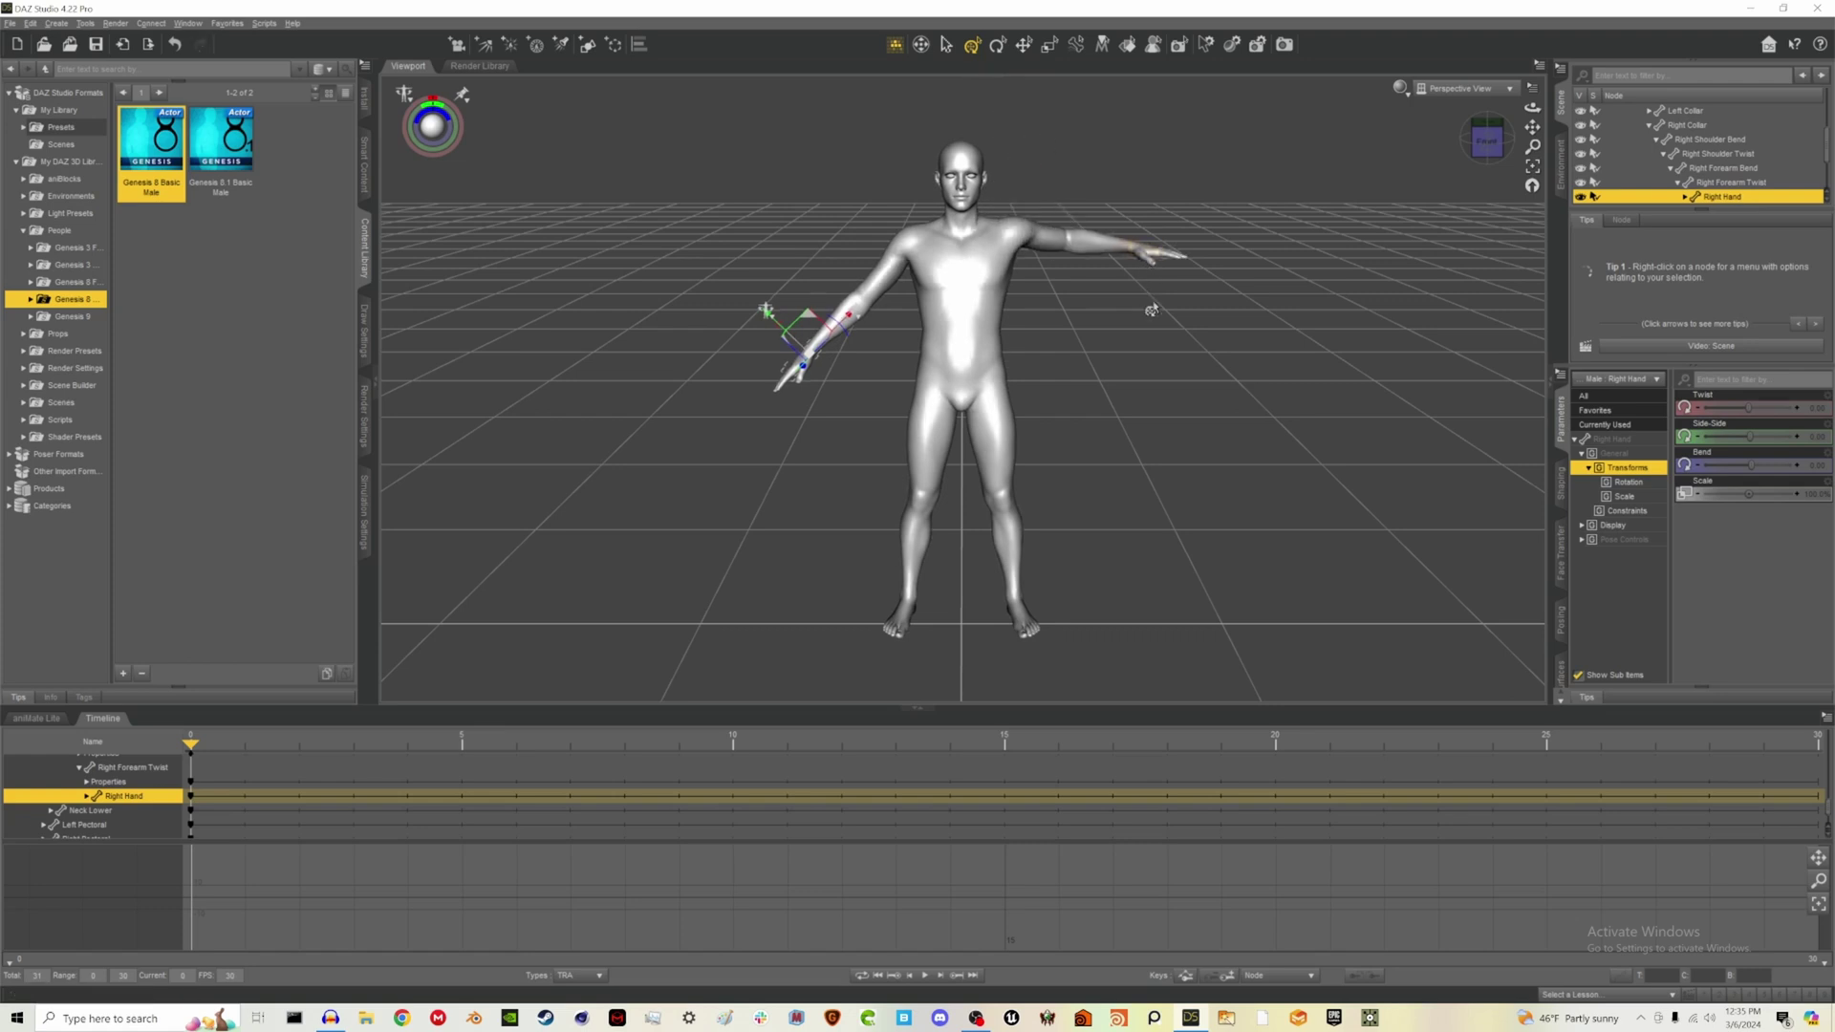
key(ctrl+z)
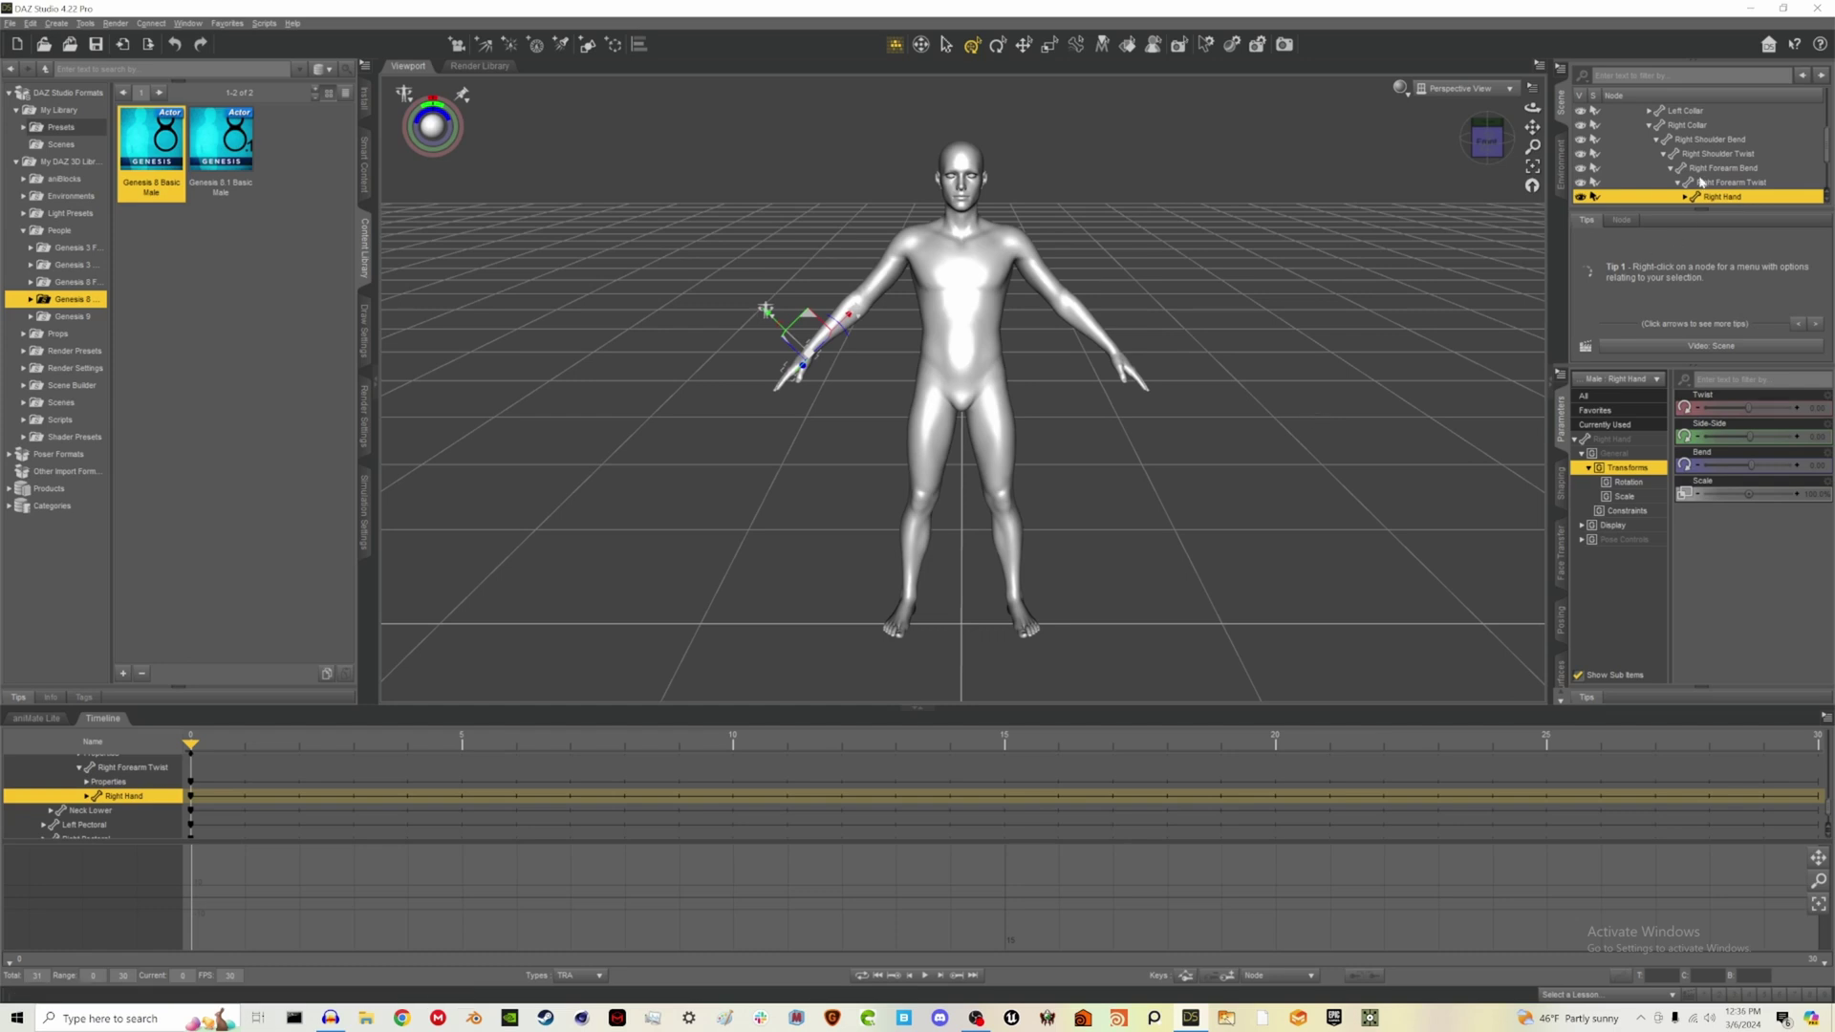
Collapse the figure's bone hierarchy in the Scene list and select the whole Genesis 8 Male figure
scroll(1701, 182, up, 5)
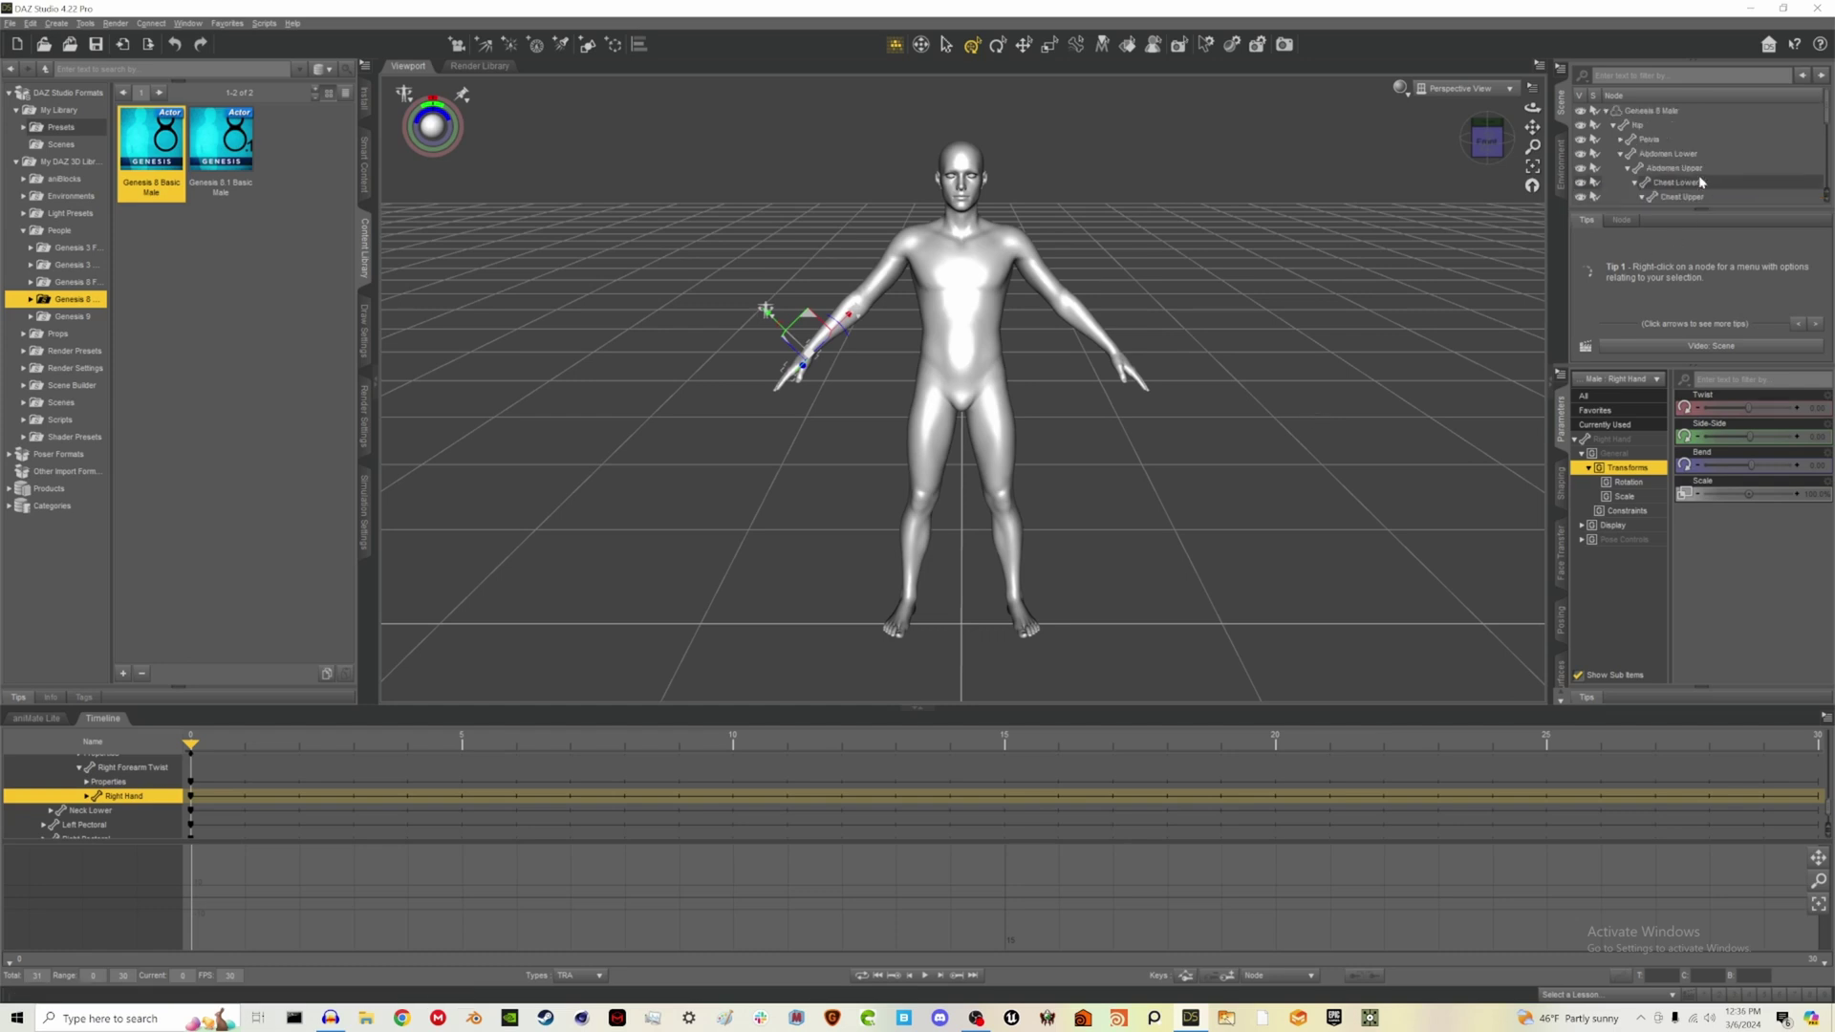
click(1613, 126)
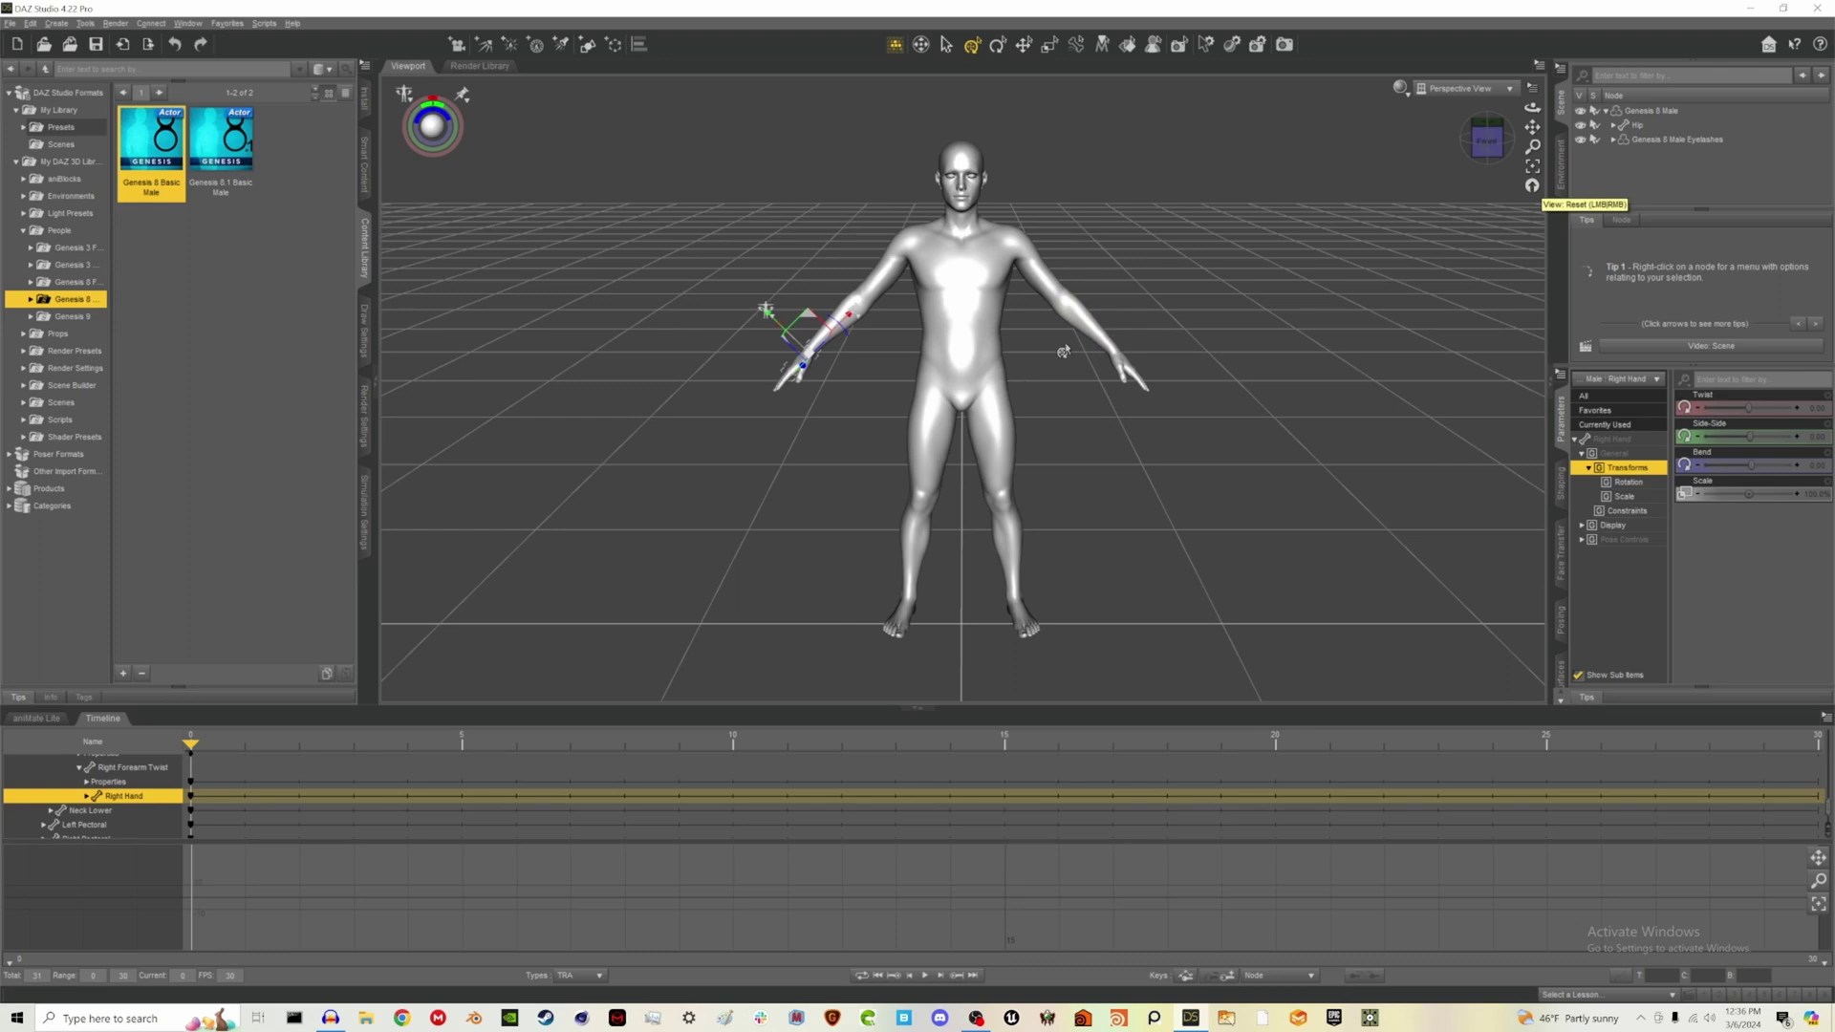
click(1263, 199)
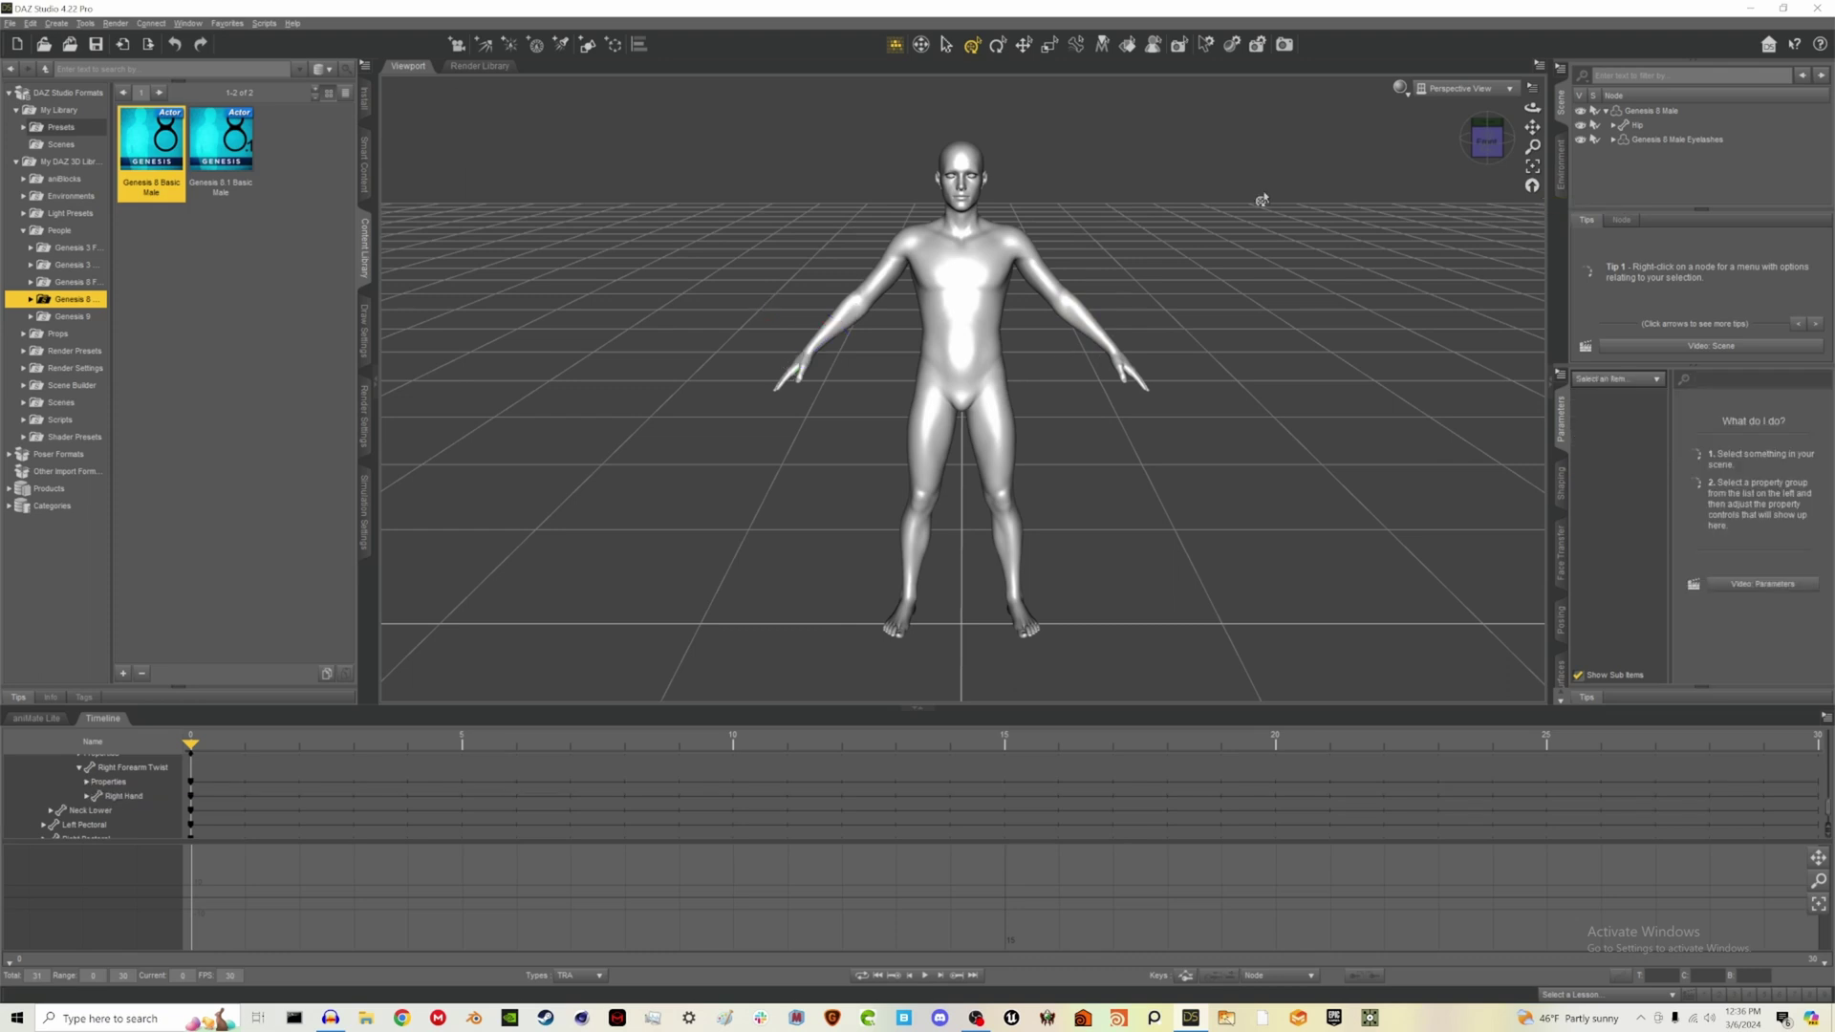
click(1606, 111)
click(1639, 112)
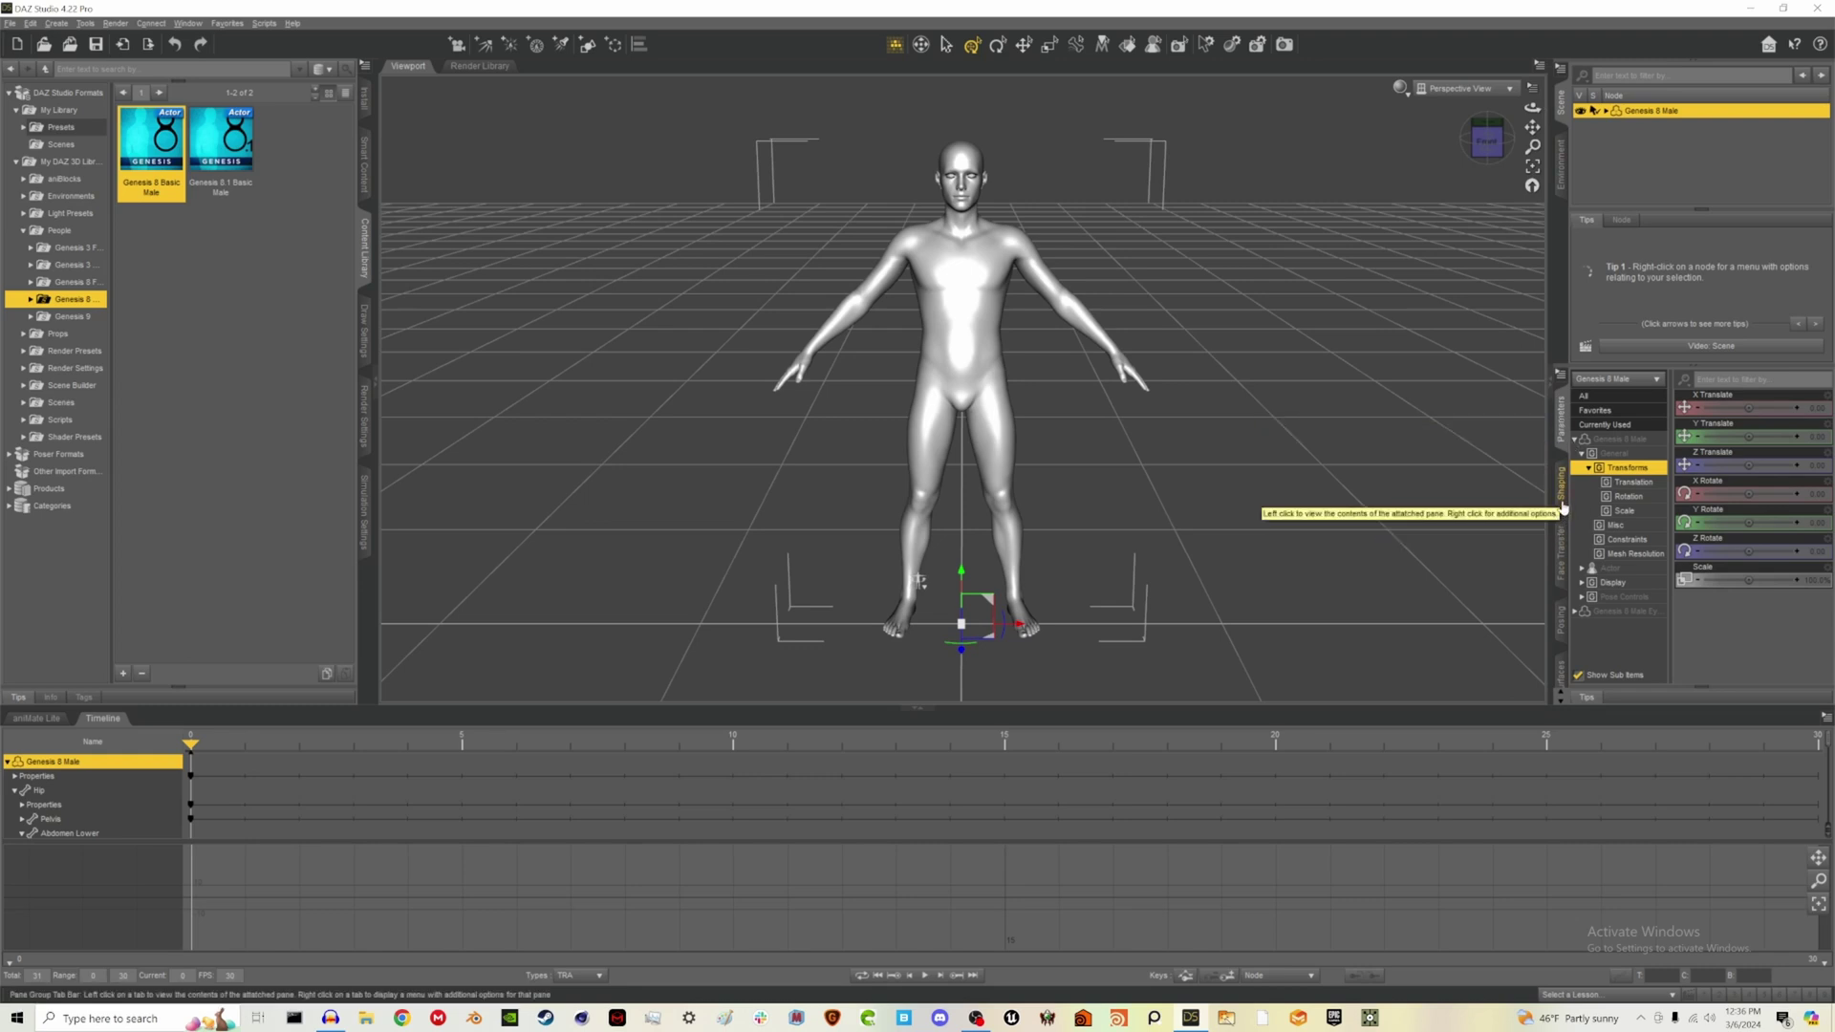
Examine the figure's shaping morphs by body region, including Head and Eyes, and return to the Actor morphs
click(1562, 489)
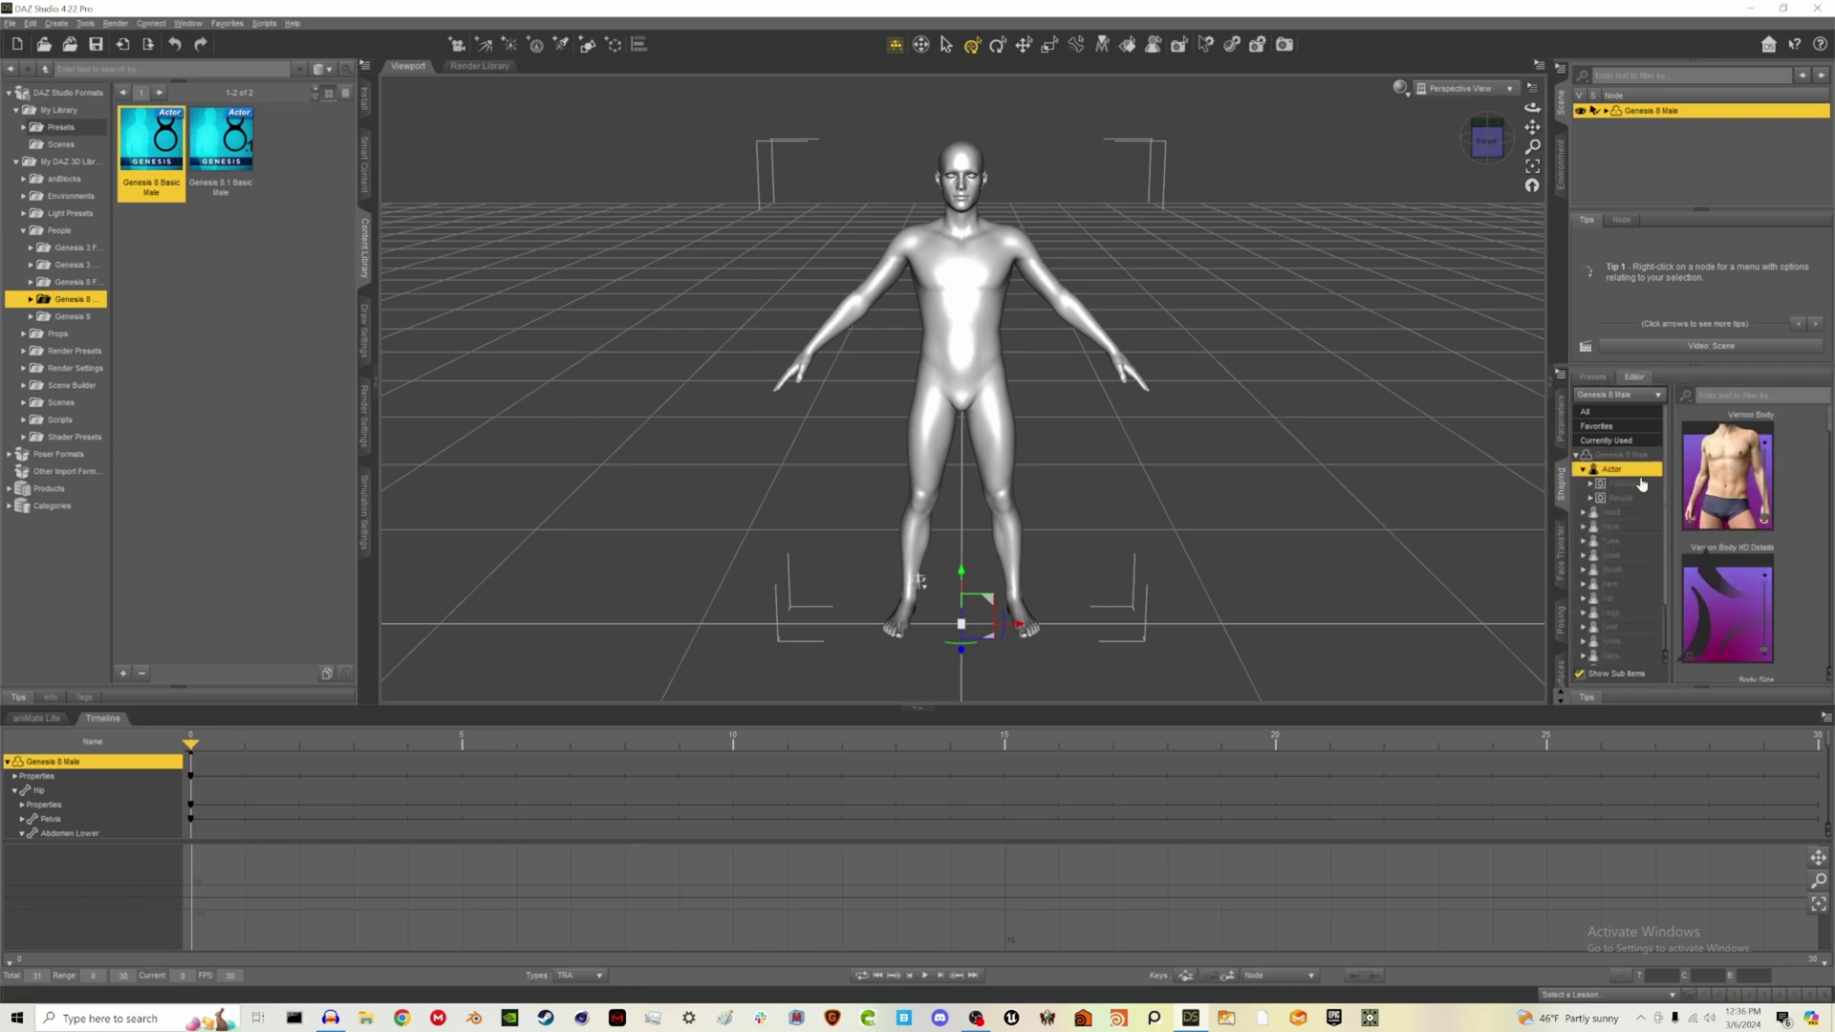
drag(1829, 425, 1828, 478)
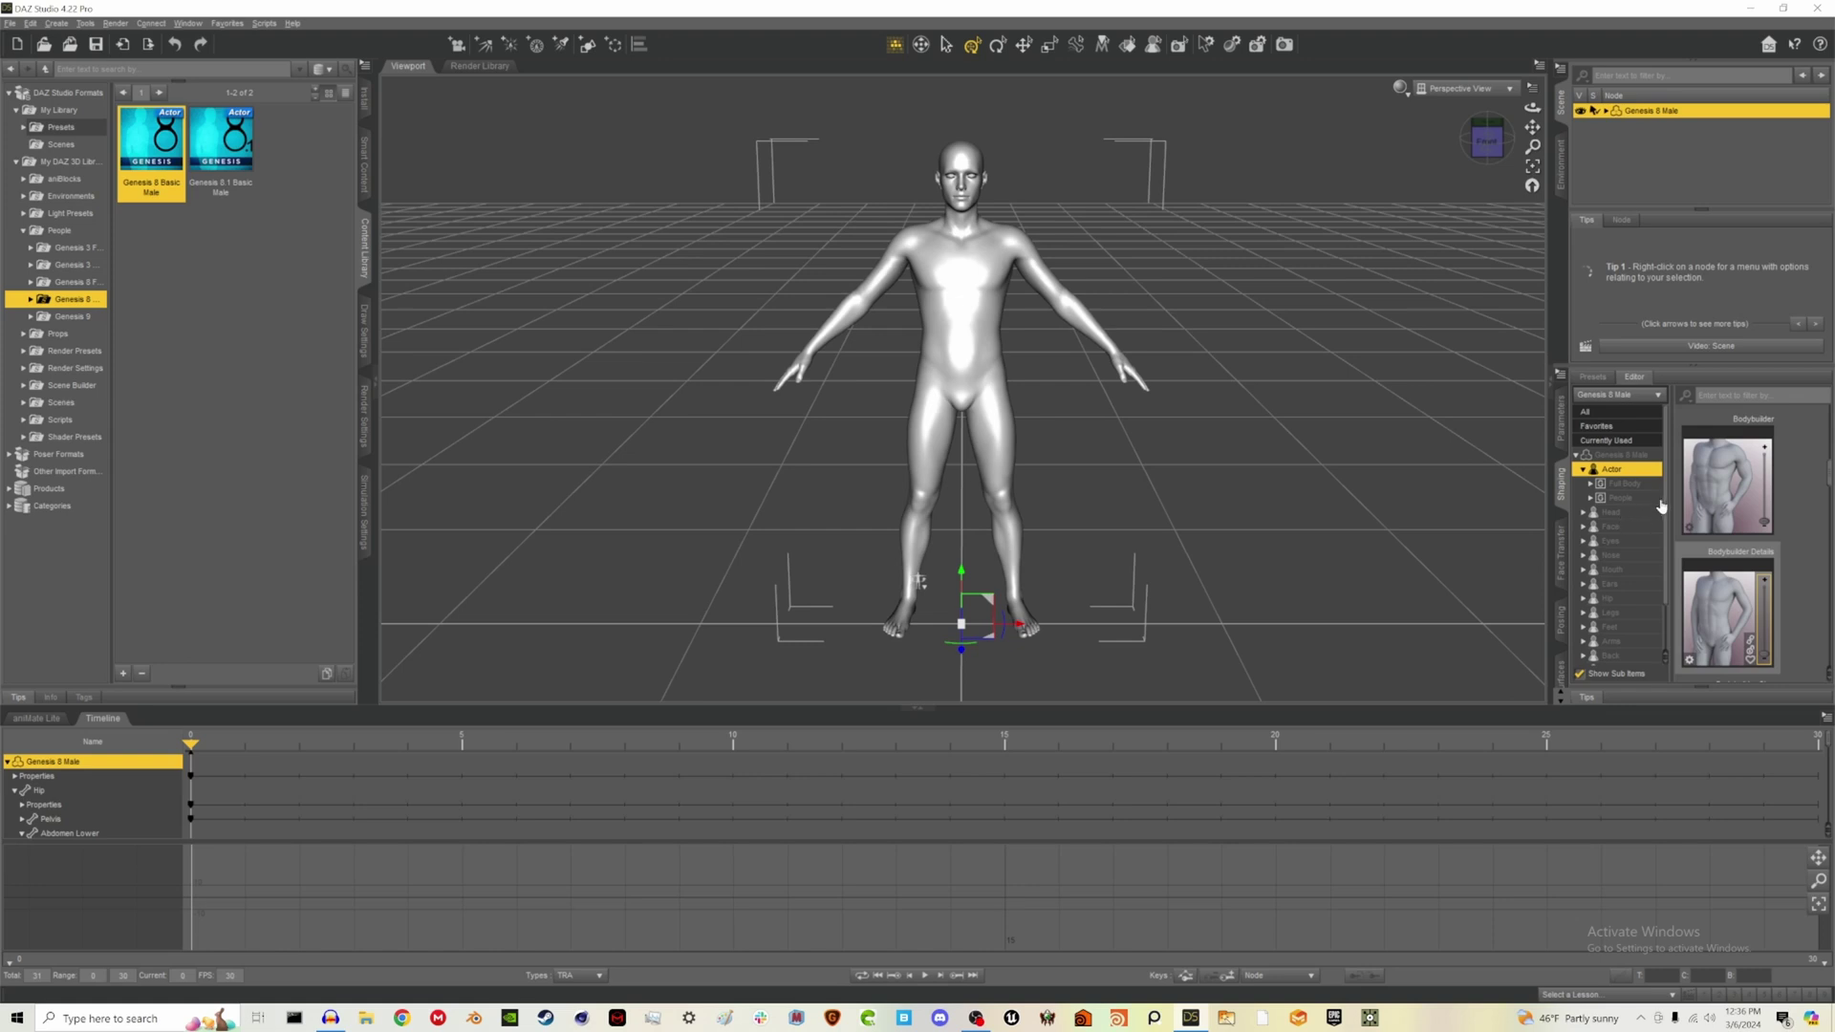
drag(1668, 506, 1668, 537)
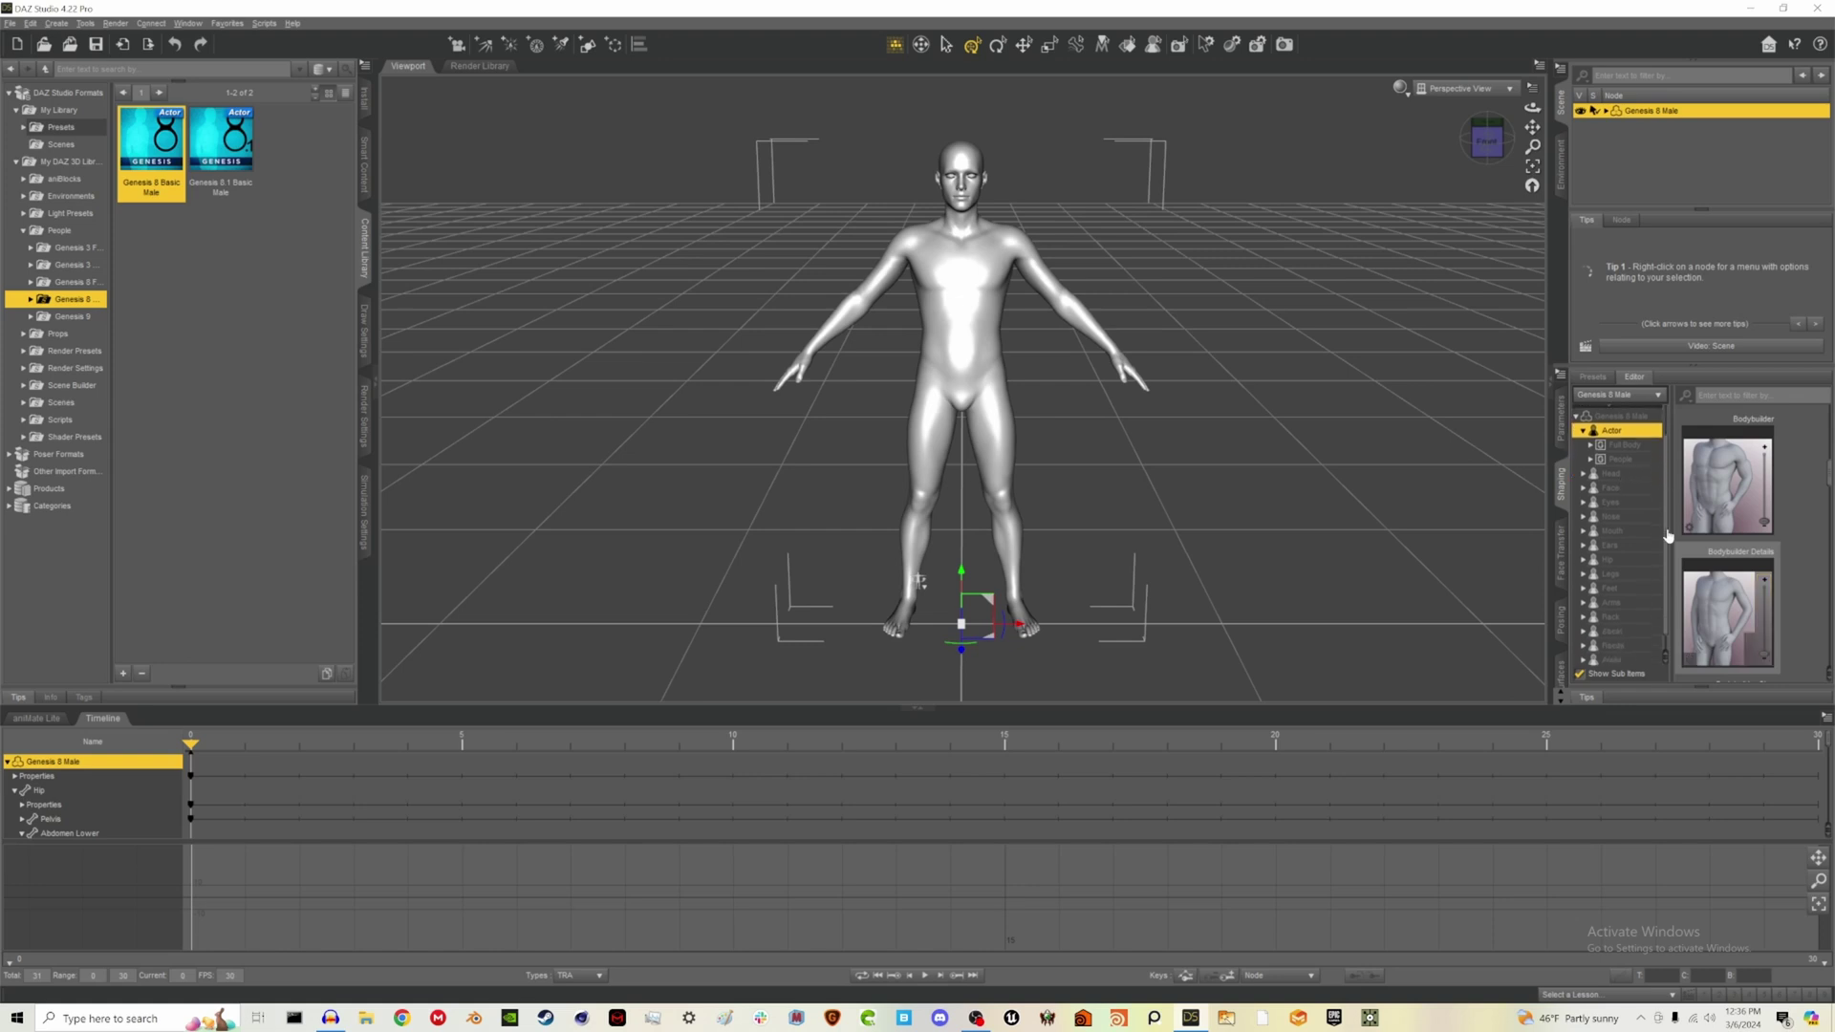
click(1612, 474)
click(1613, 501)
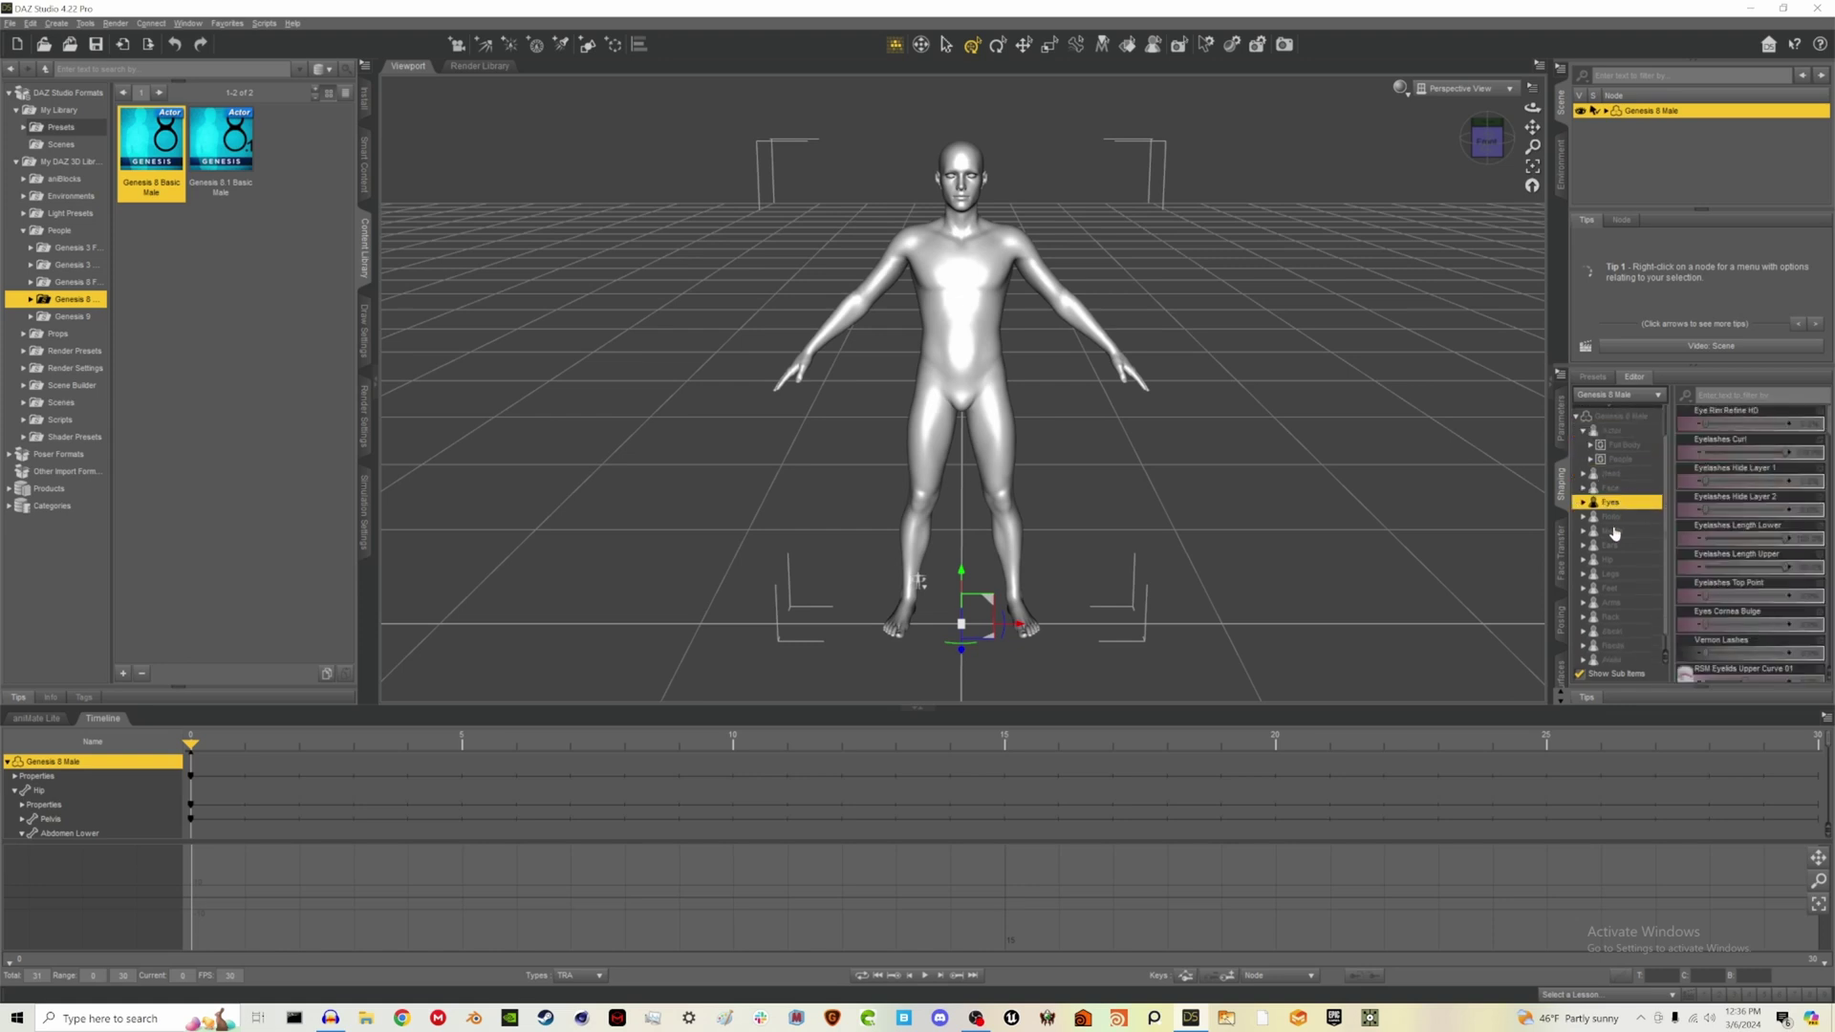
scroll(1758, 535, down, 10)
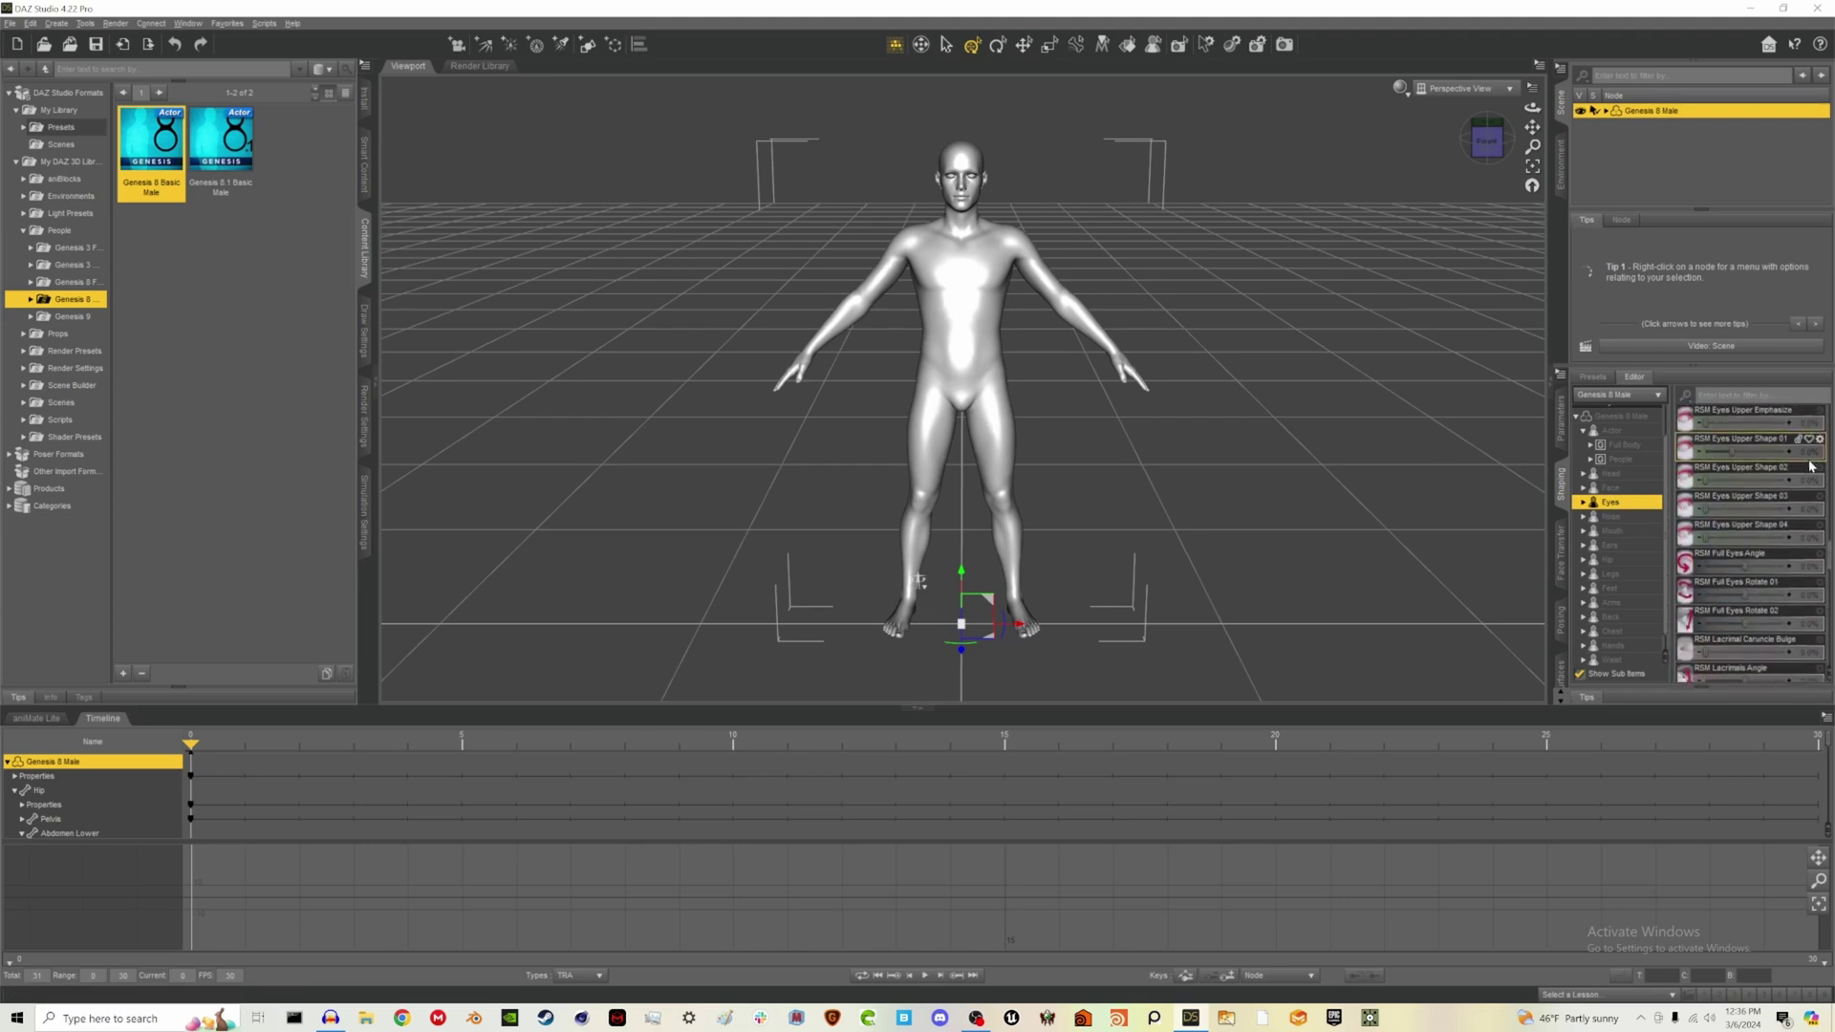
scroll(1801, 533, down, 4)
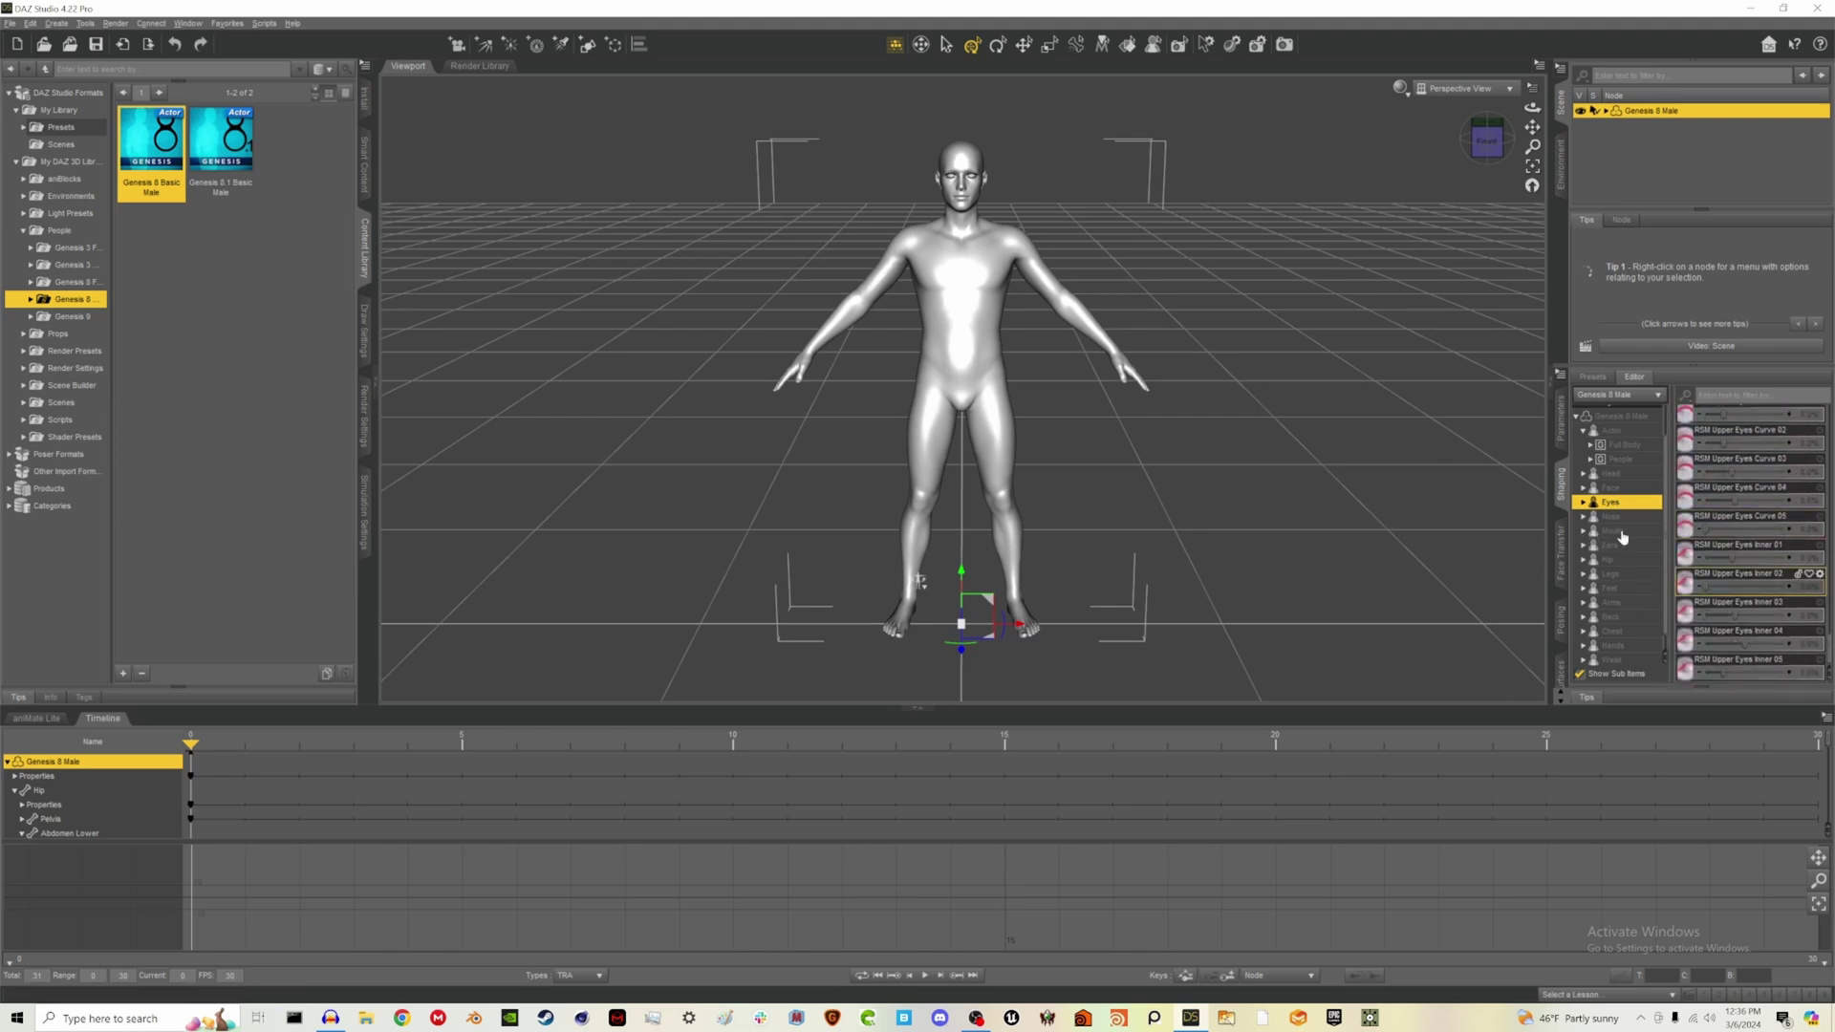
click(1612, 431)
scroll(1822, 474, up, 10)
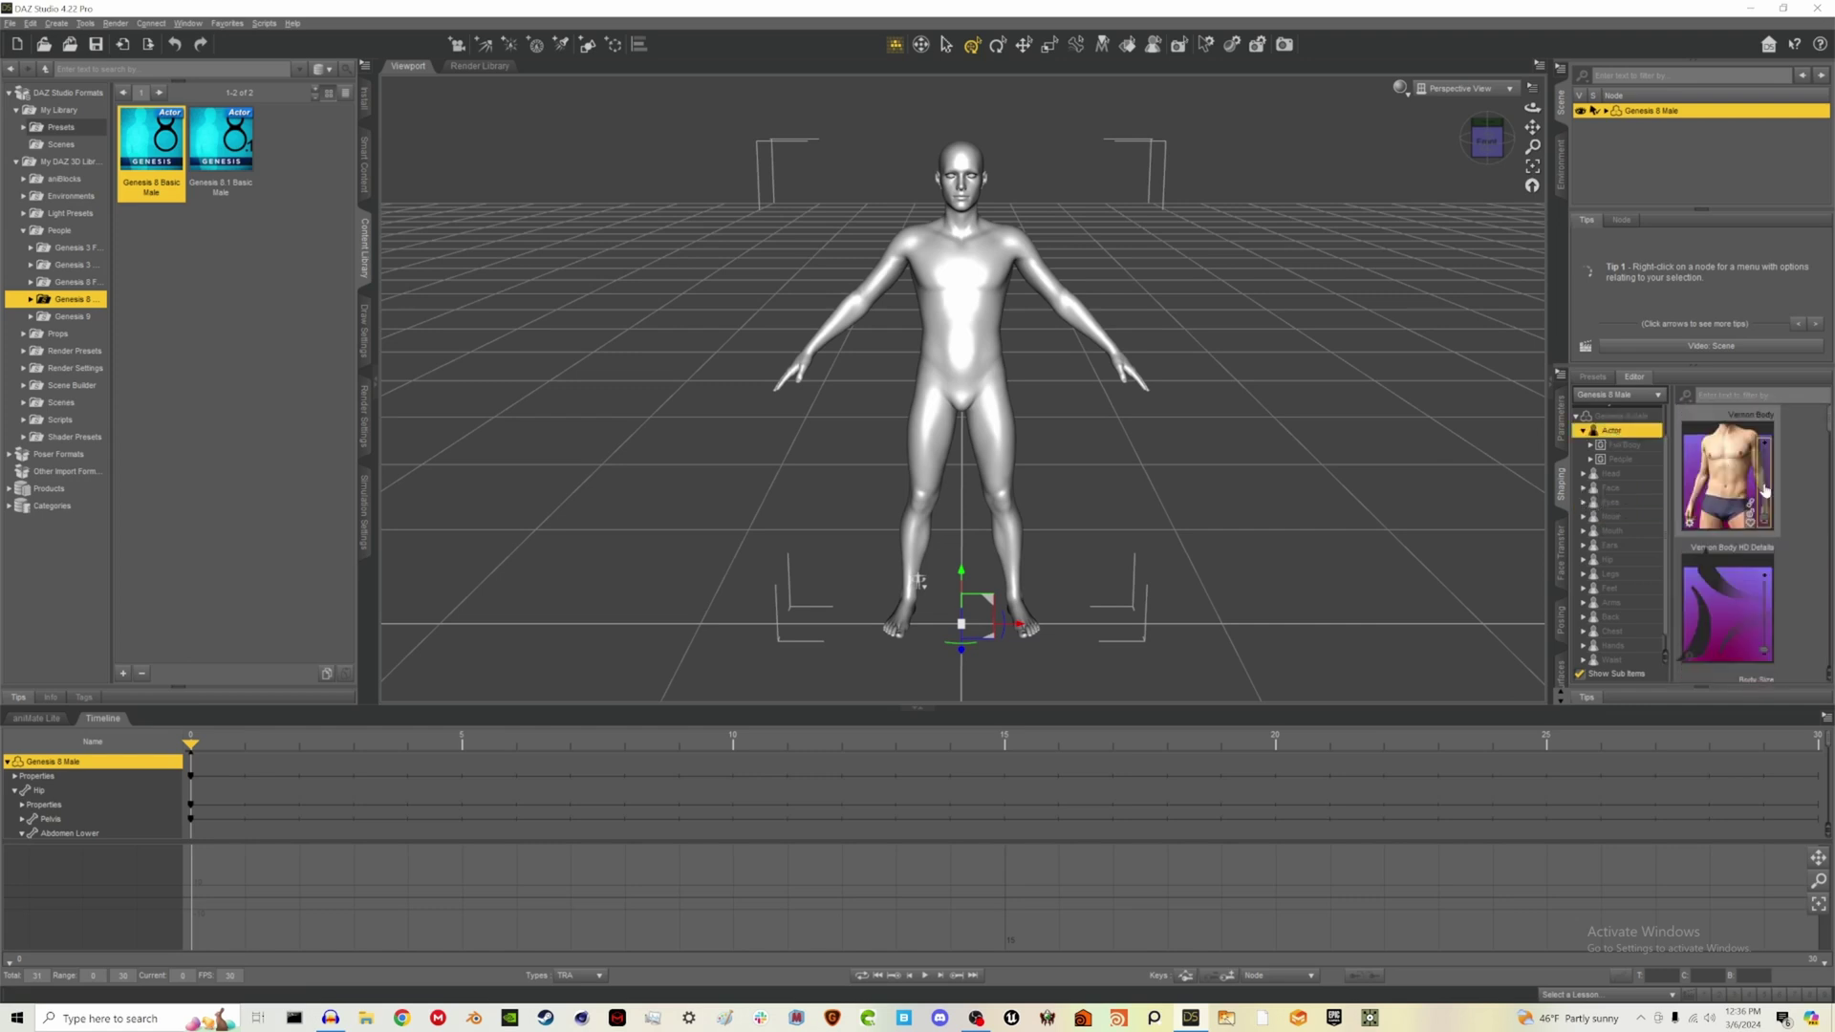
Set the Vernon Body HD Details morph to 100%
mouse_move(1728, 592)
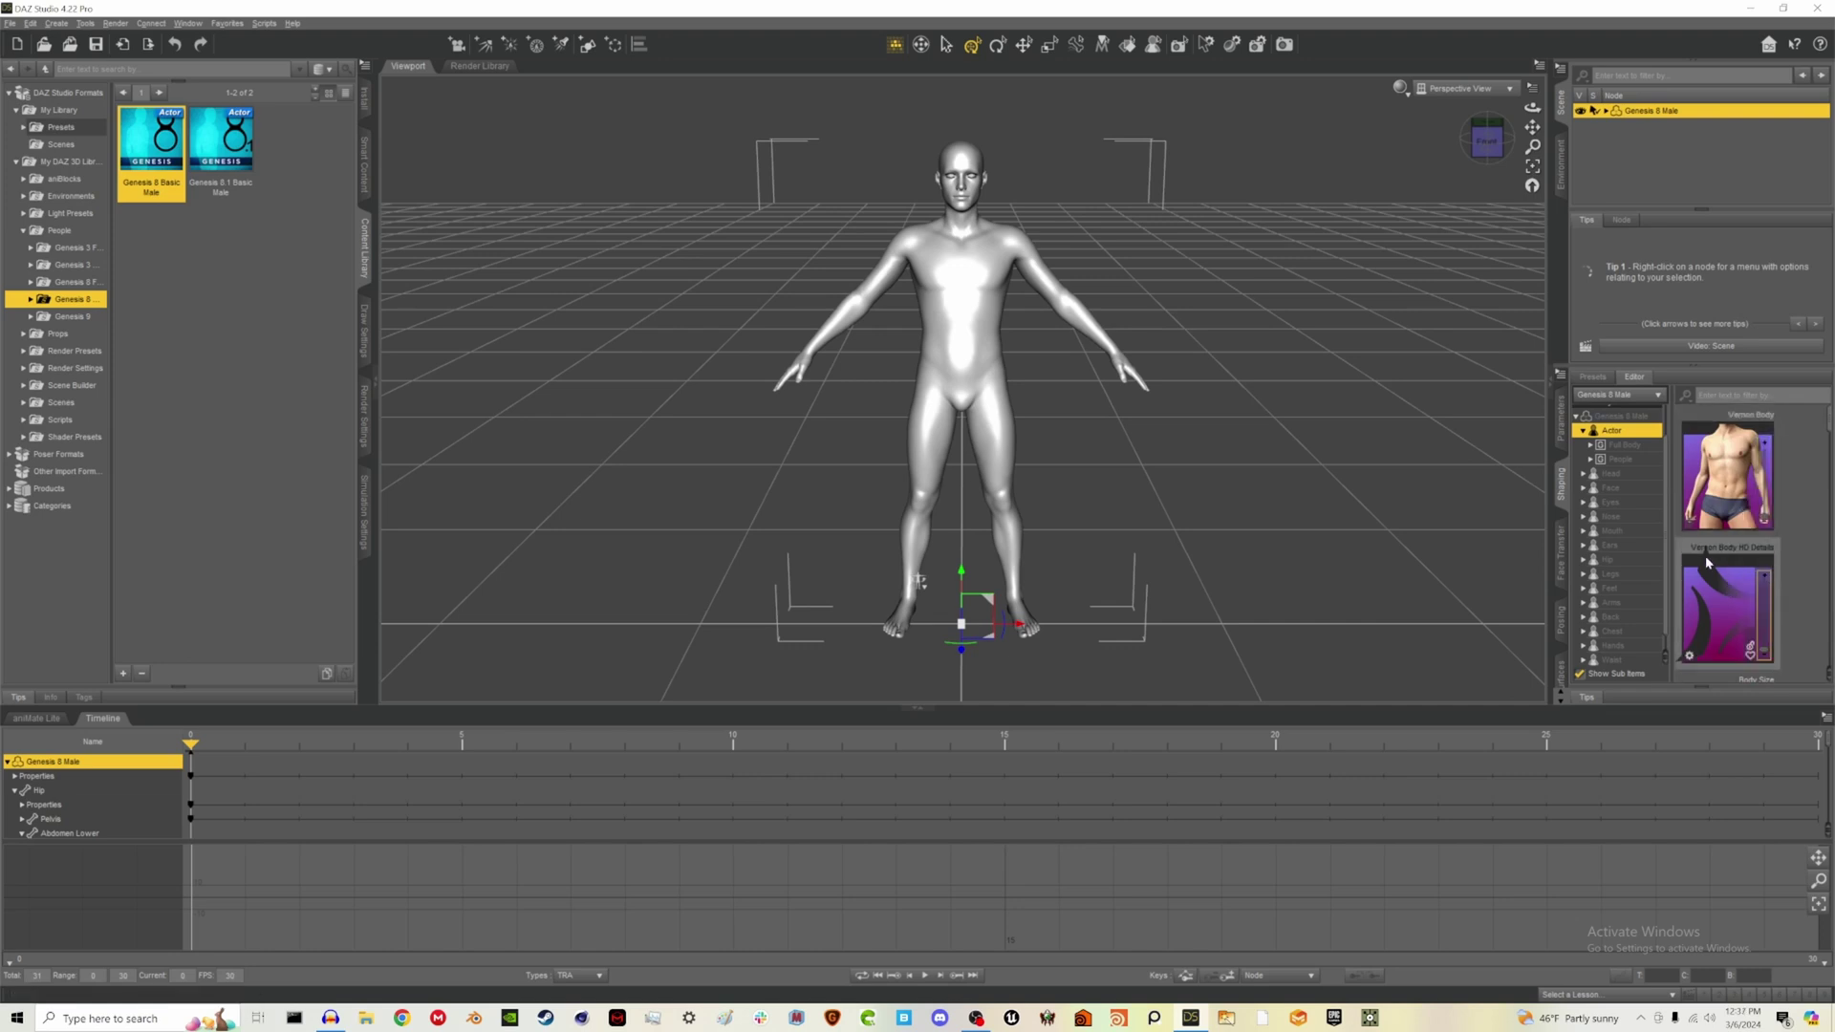
drag(1765, 650, 1762, 517)
drag(1758, 652, 1753, 521)
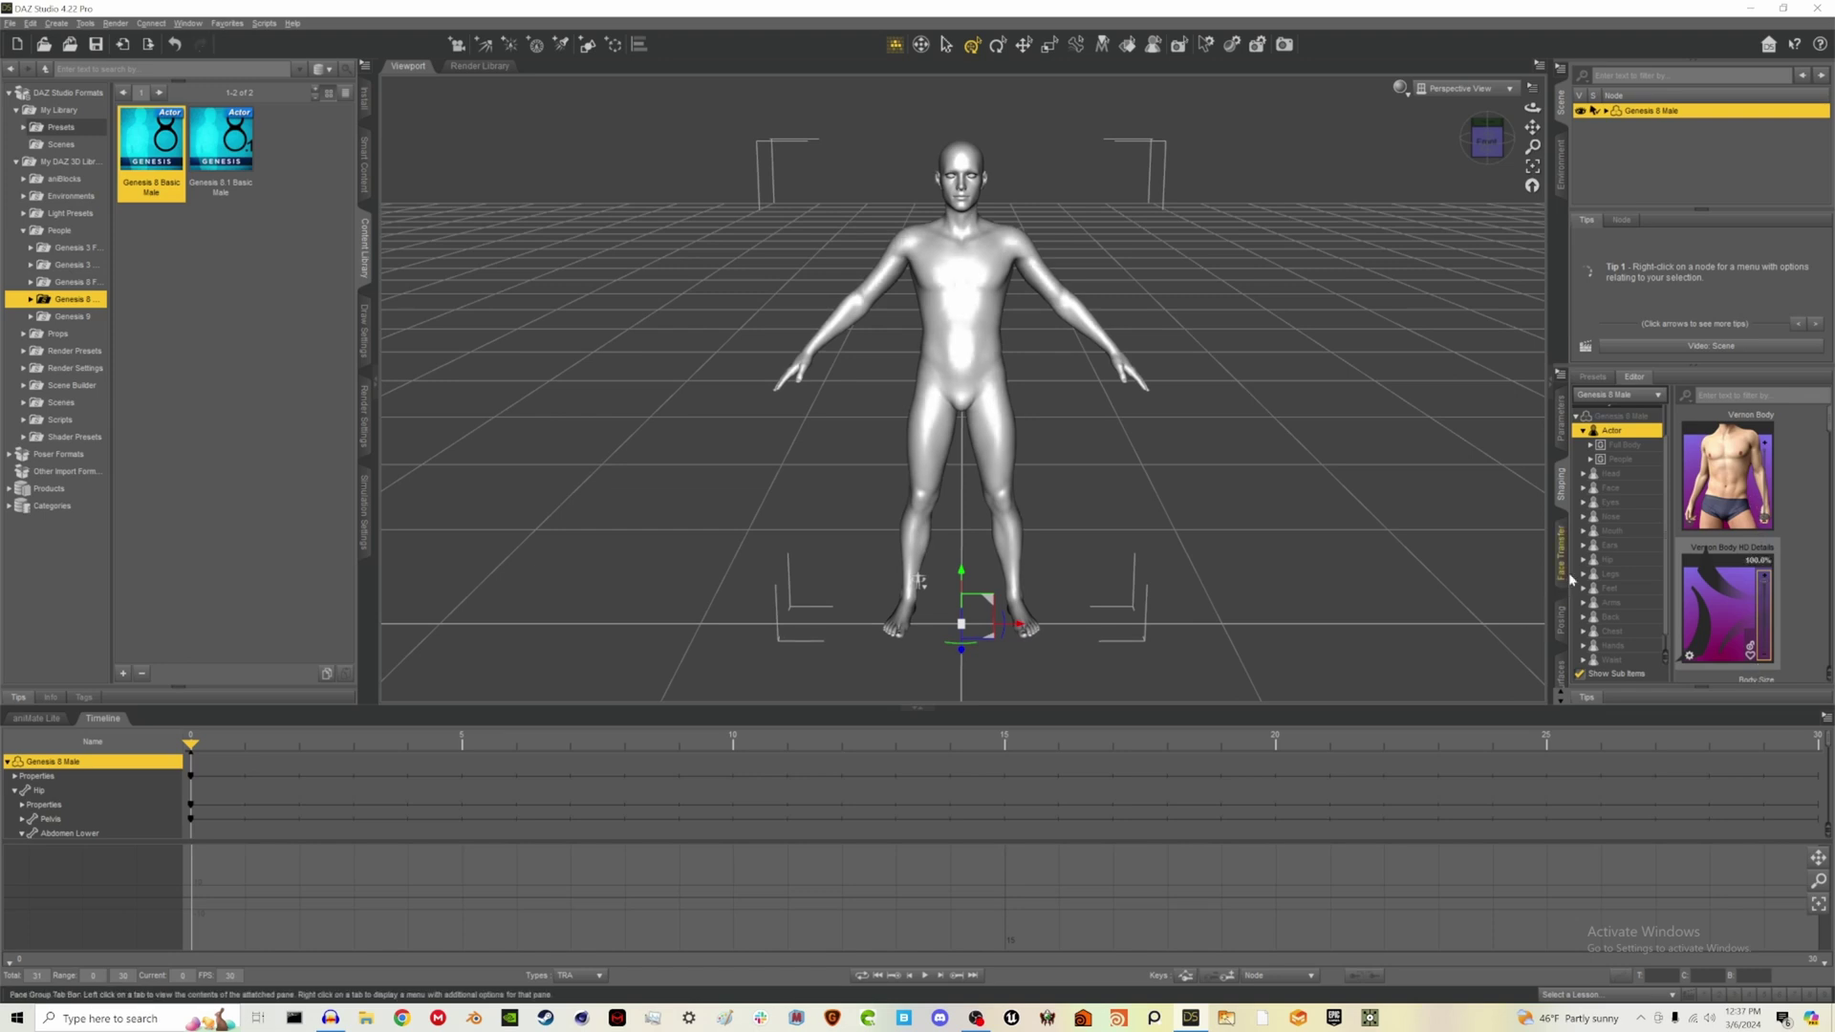
Raise the figure's SubDivision Level to 3 in its Mesh Resolution parameters
click(1562, 431)
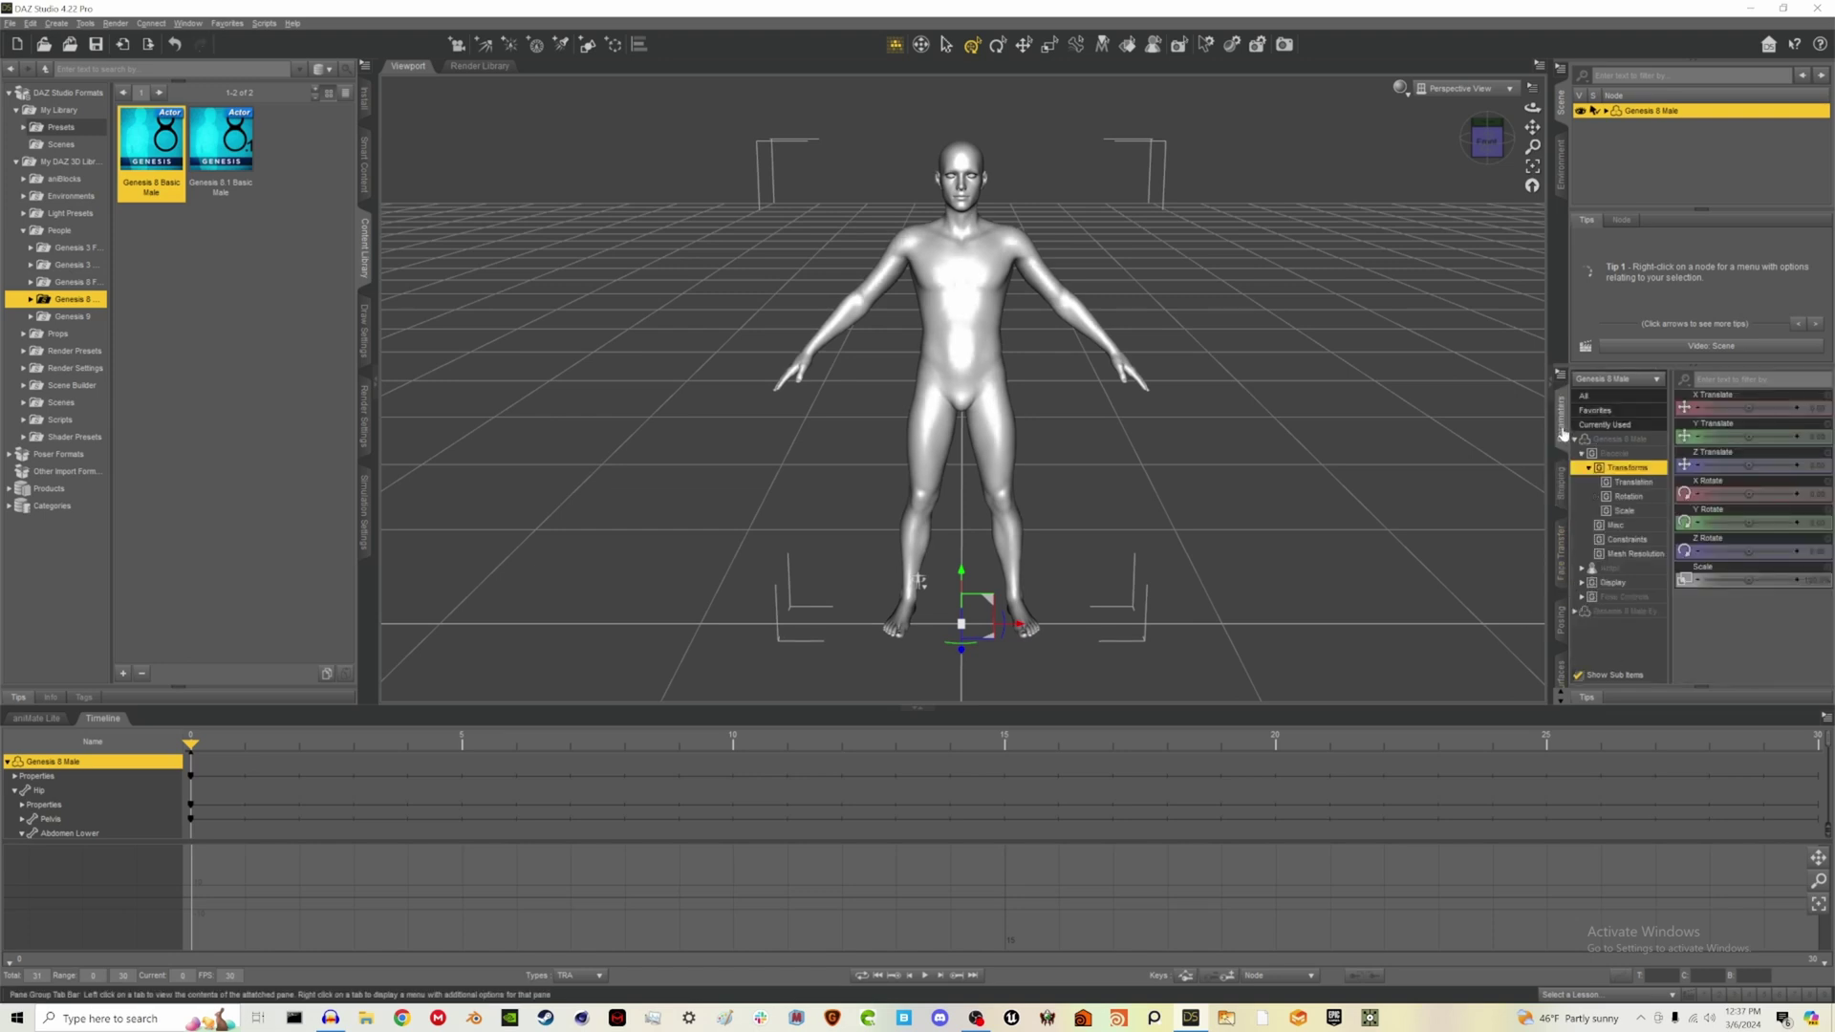
click(1637, 554)
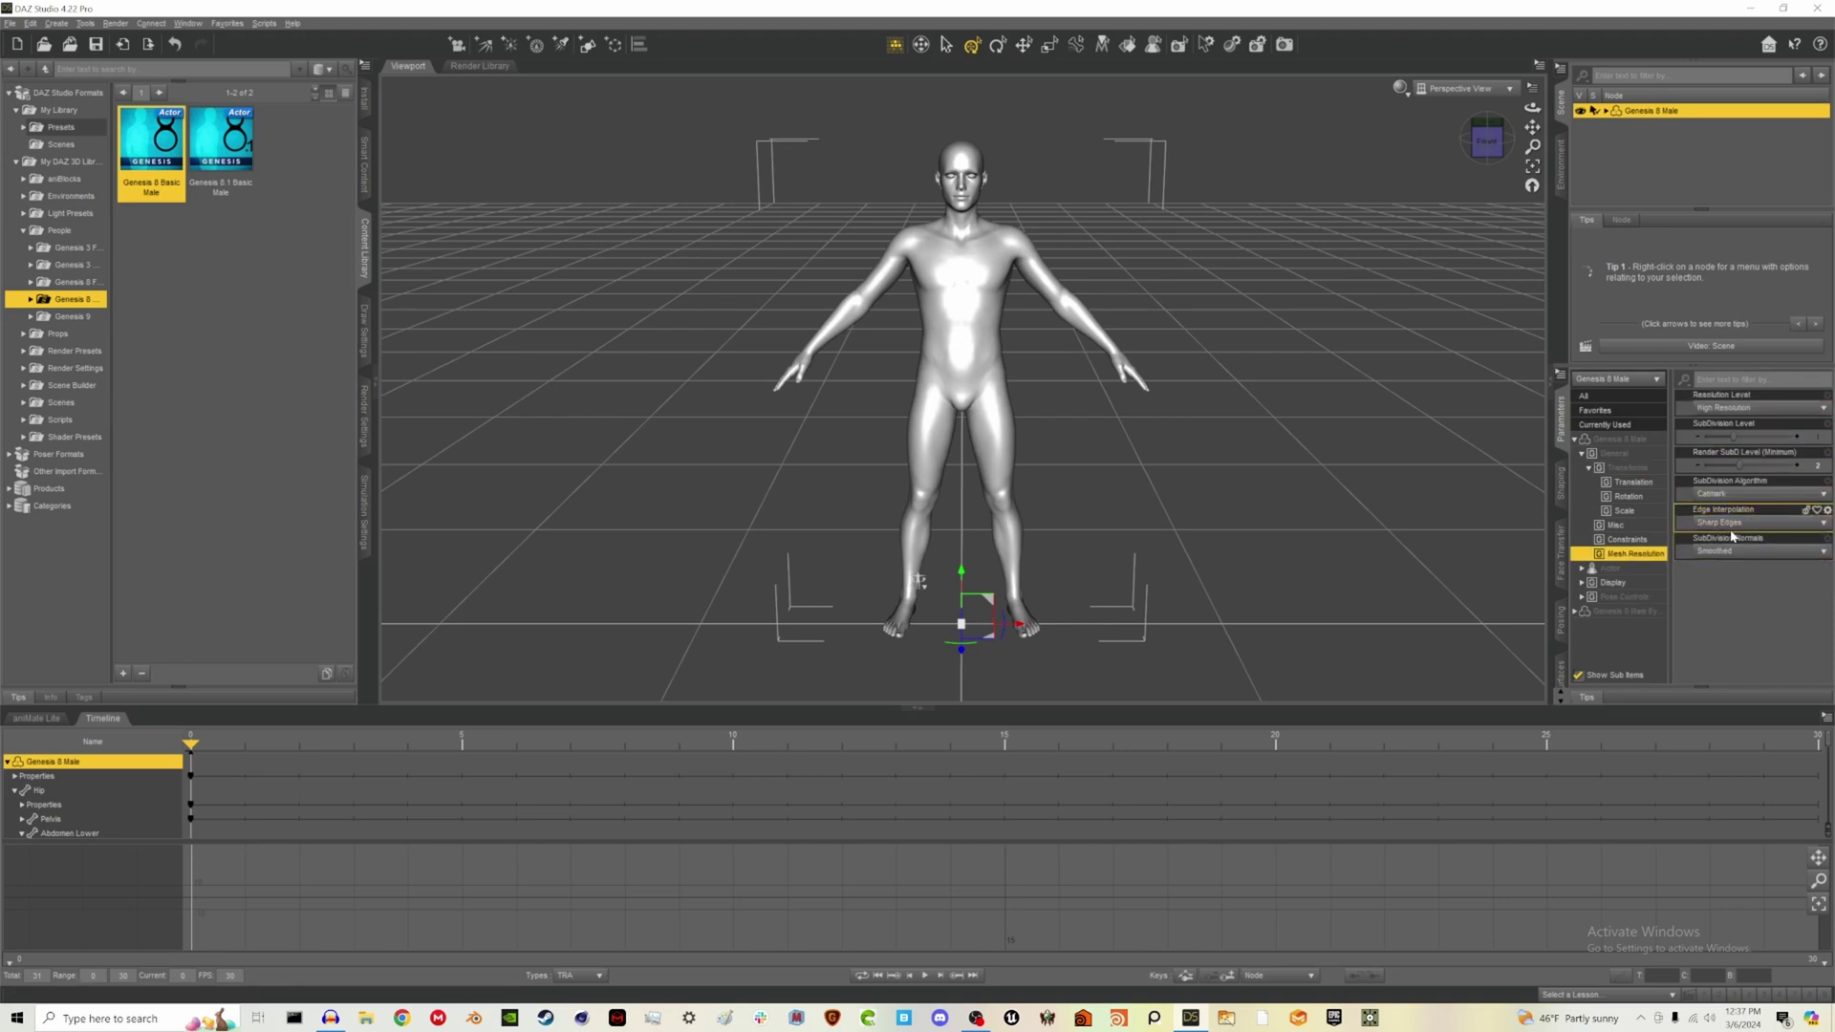
click(1801, 441)
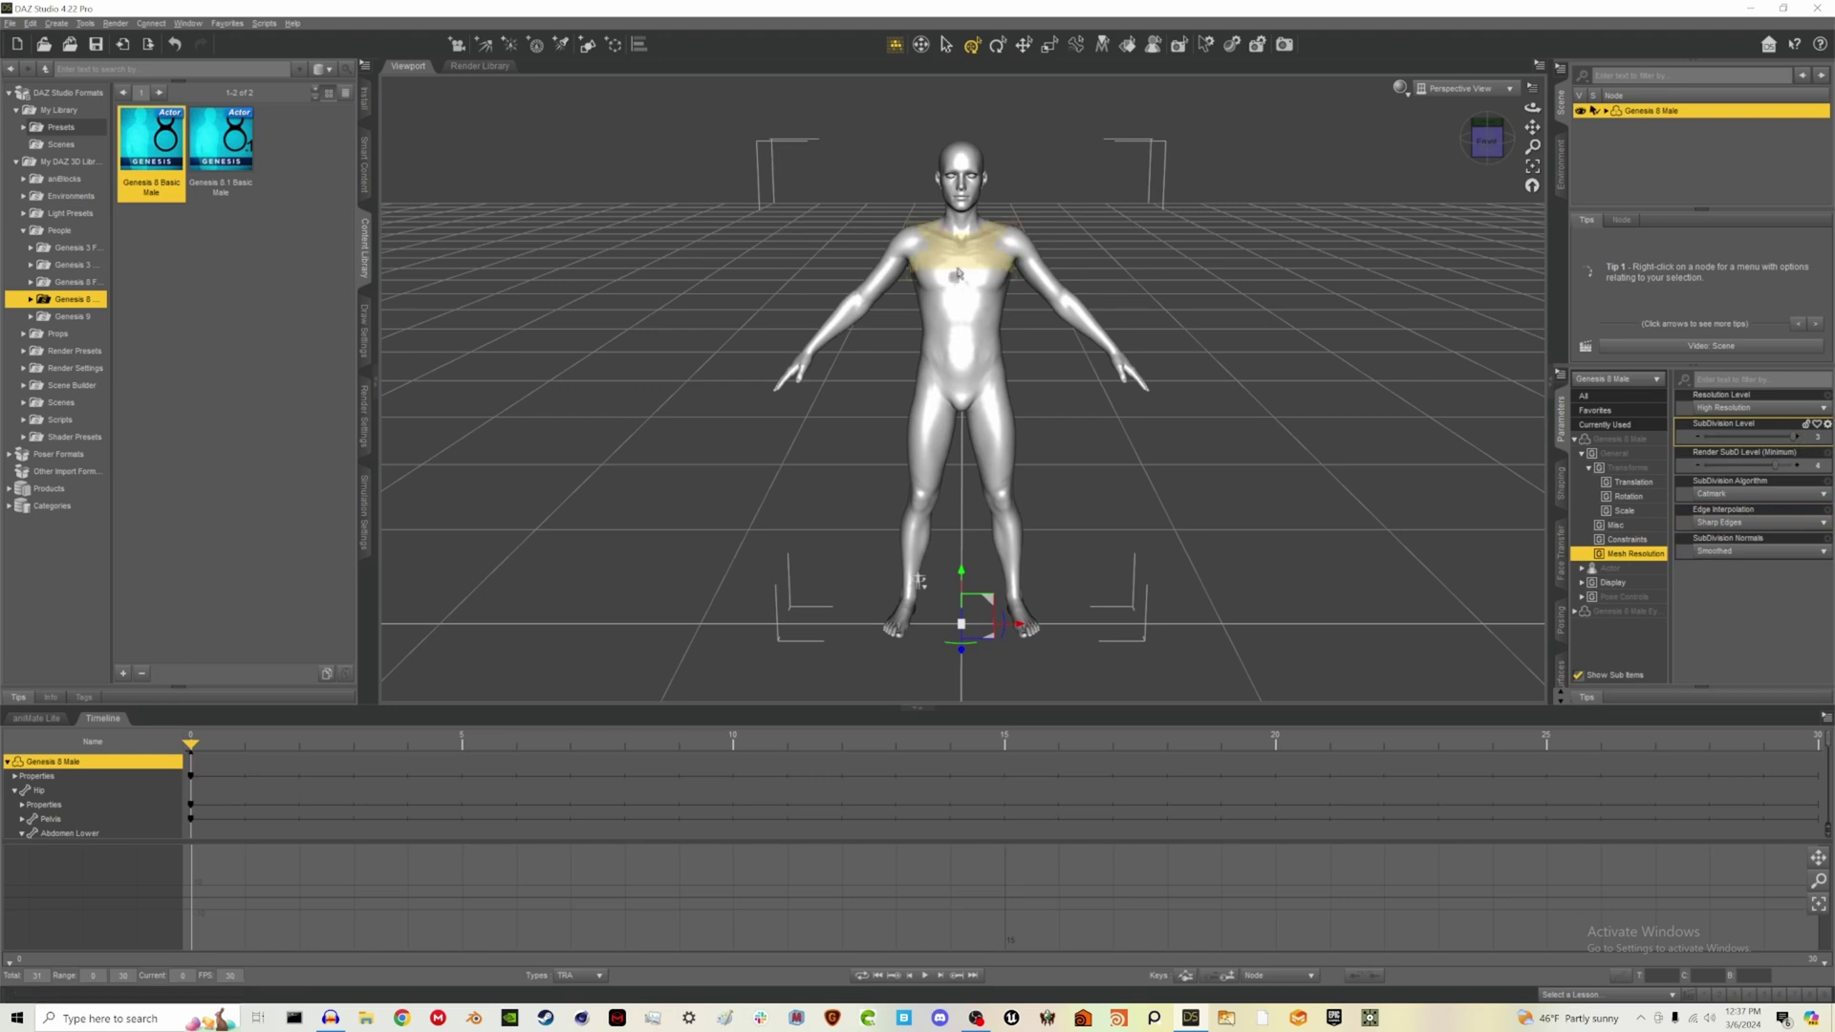
Inspect the torso up close and reapply the Vernon Body HD Details morph at 100% to compare the surface detail
scroll(975, 270, down, 3)
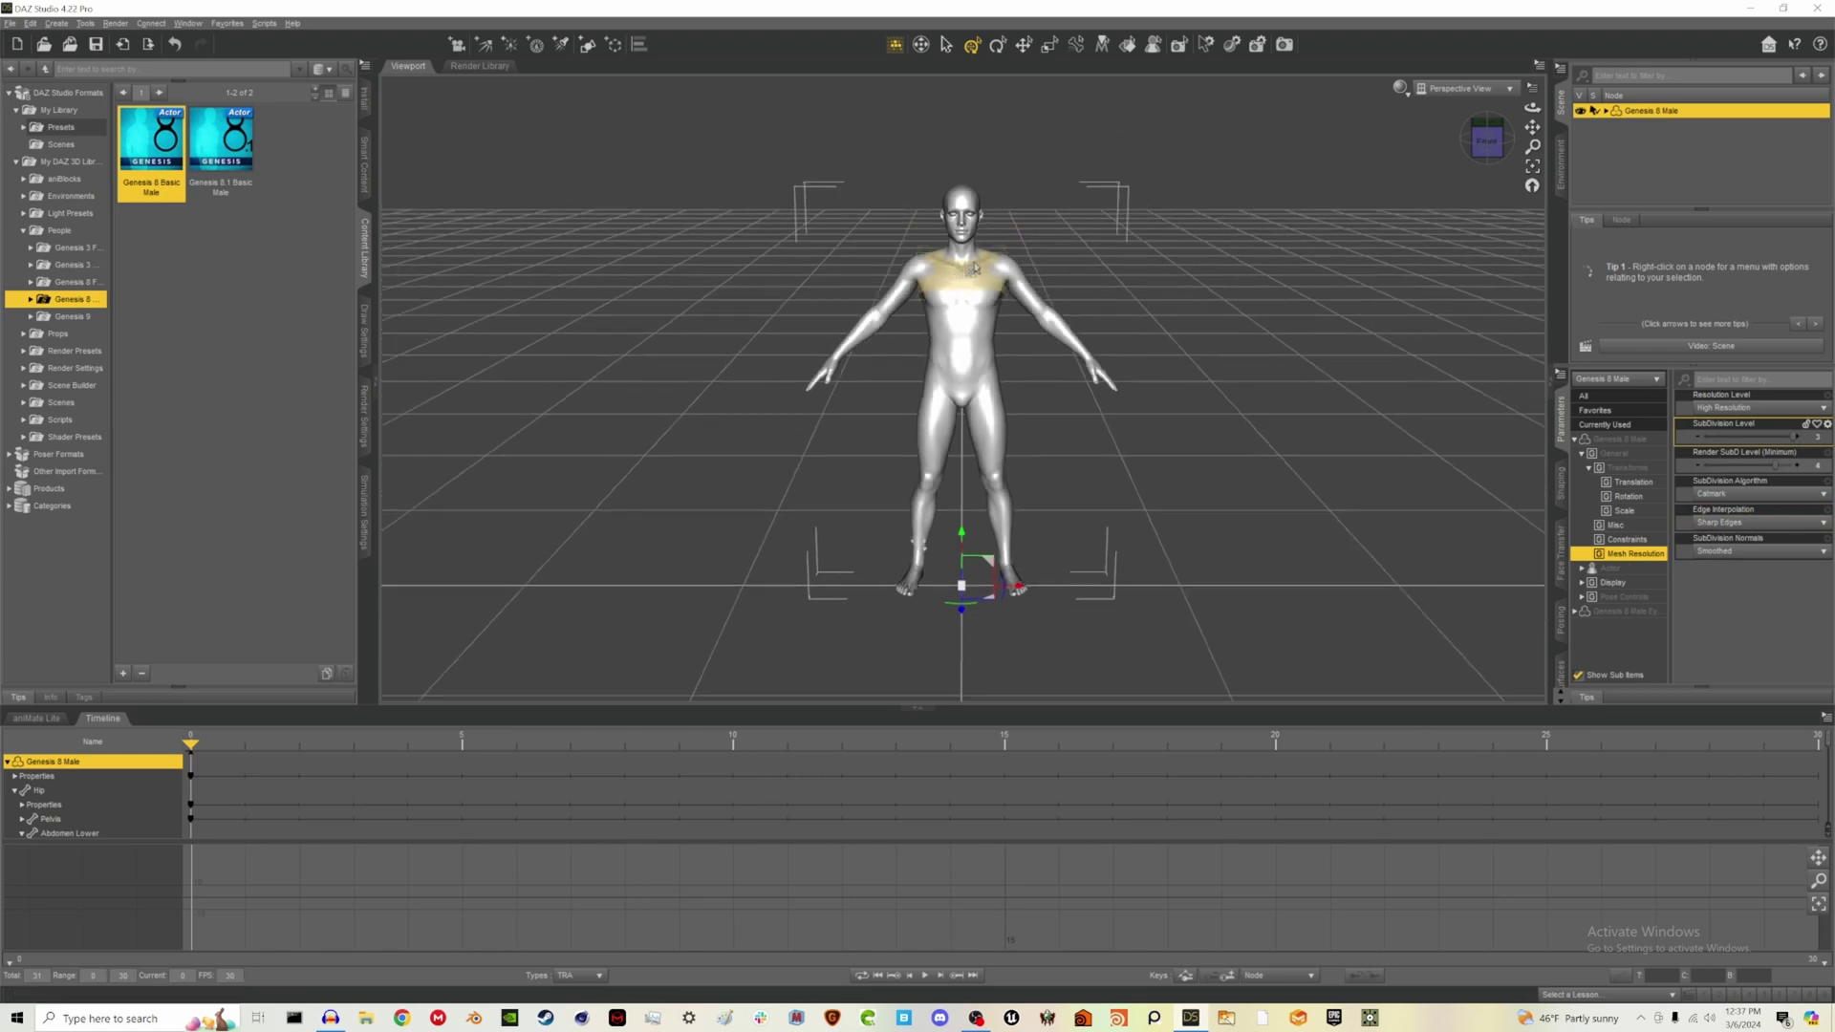
scroll(980, 251, up, 8)
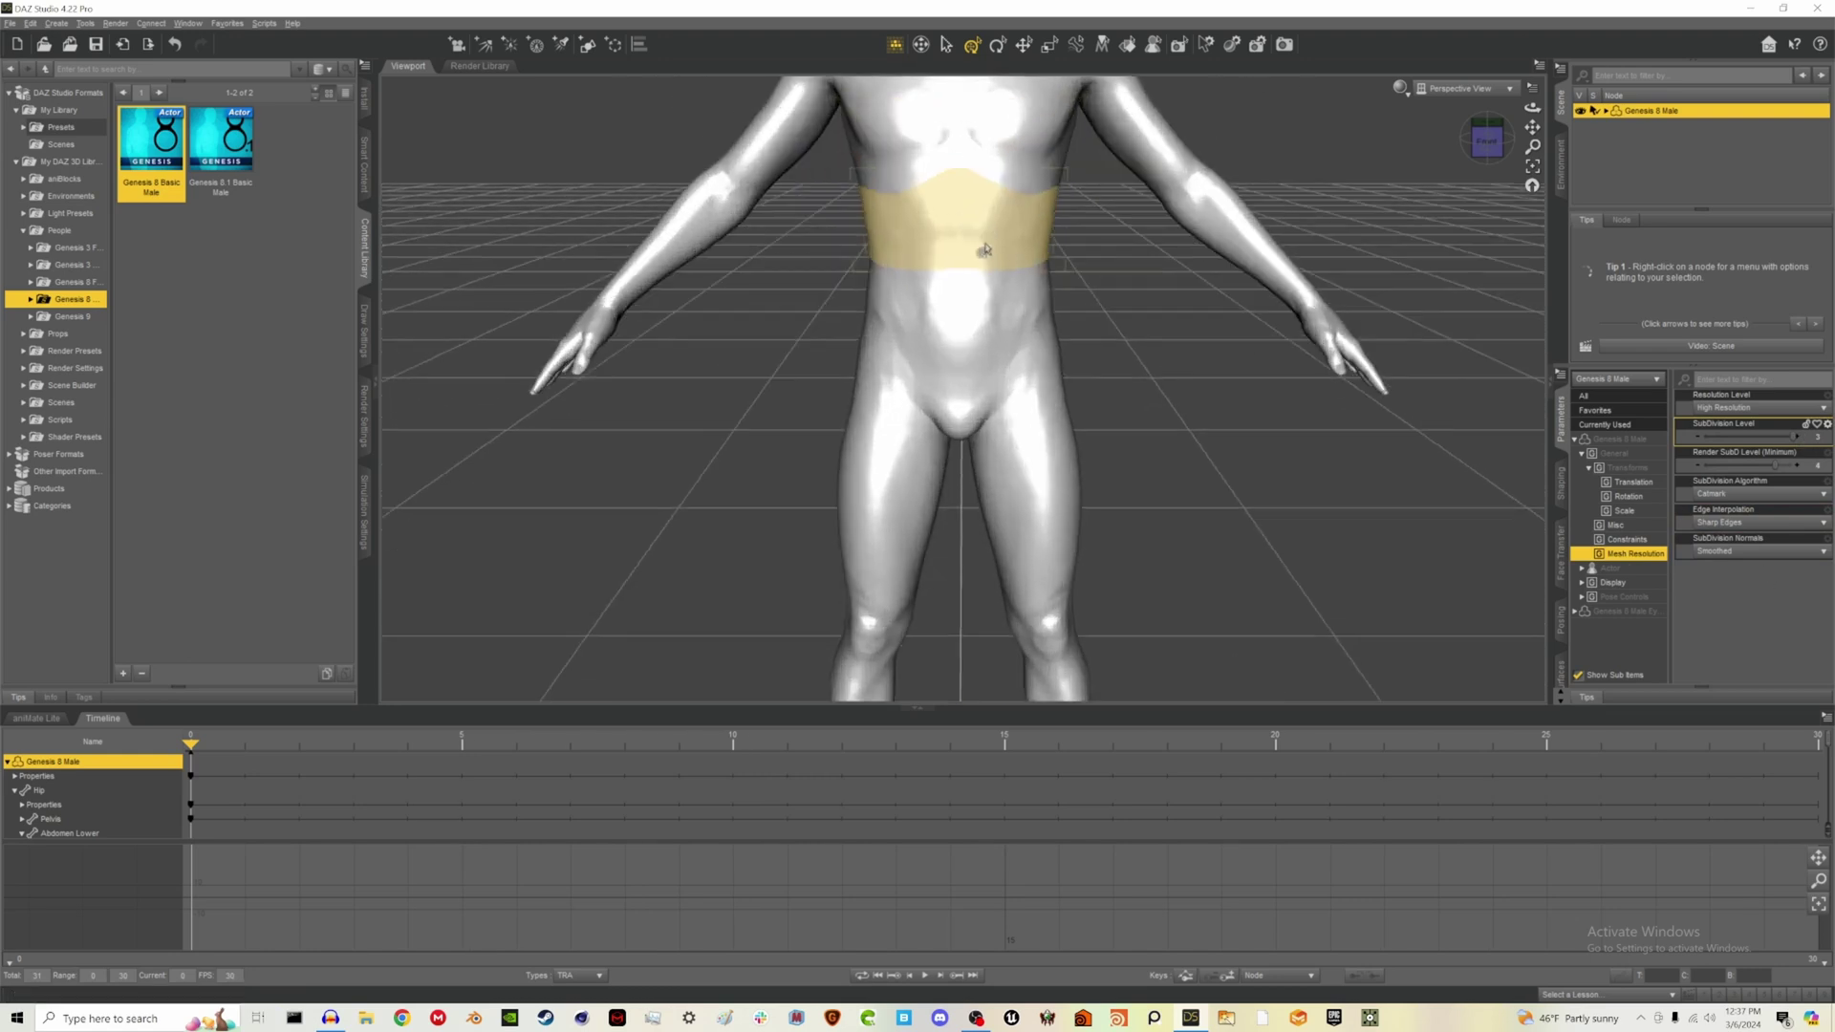
drag(1531, 128, 1532, 210)
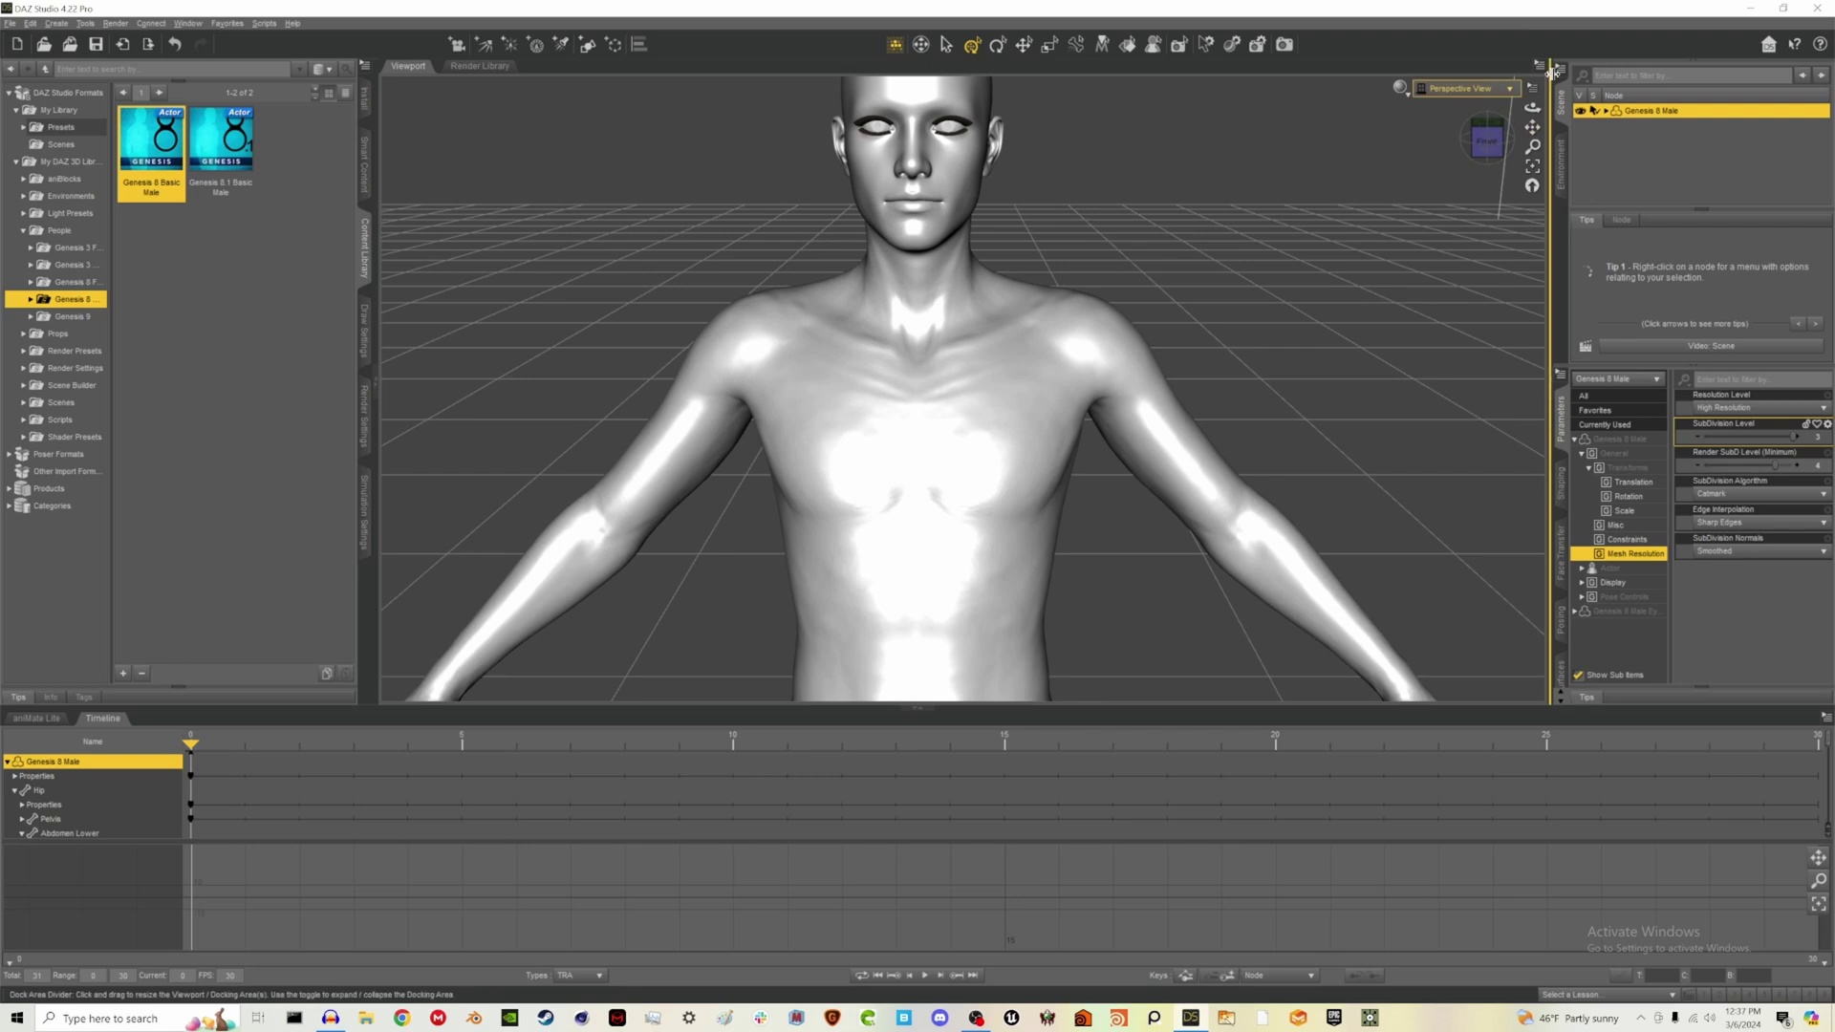
drag(1532, 107, 1487, 95)
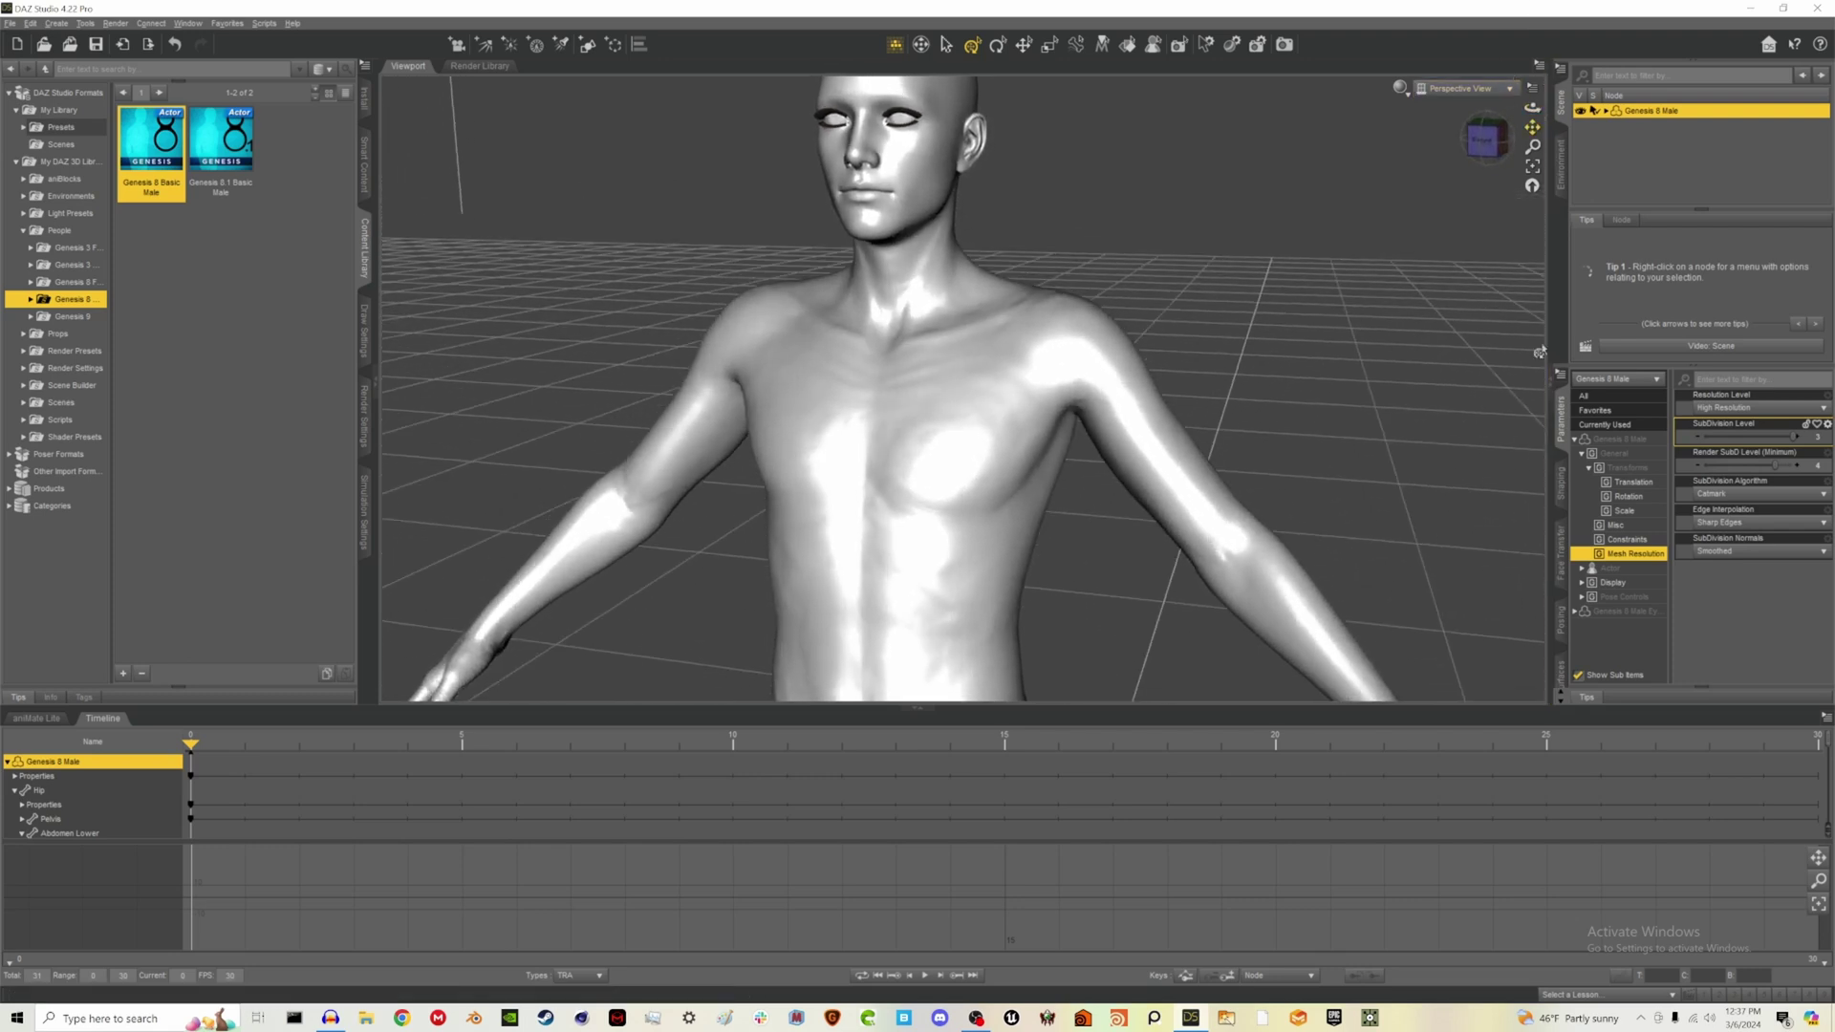
click(1564, 487)
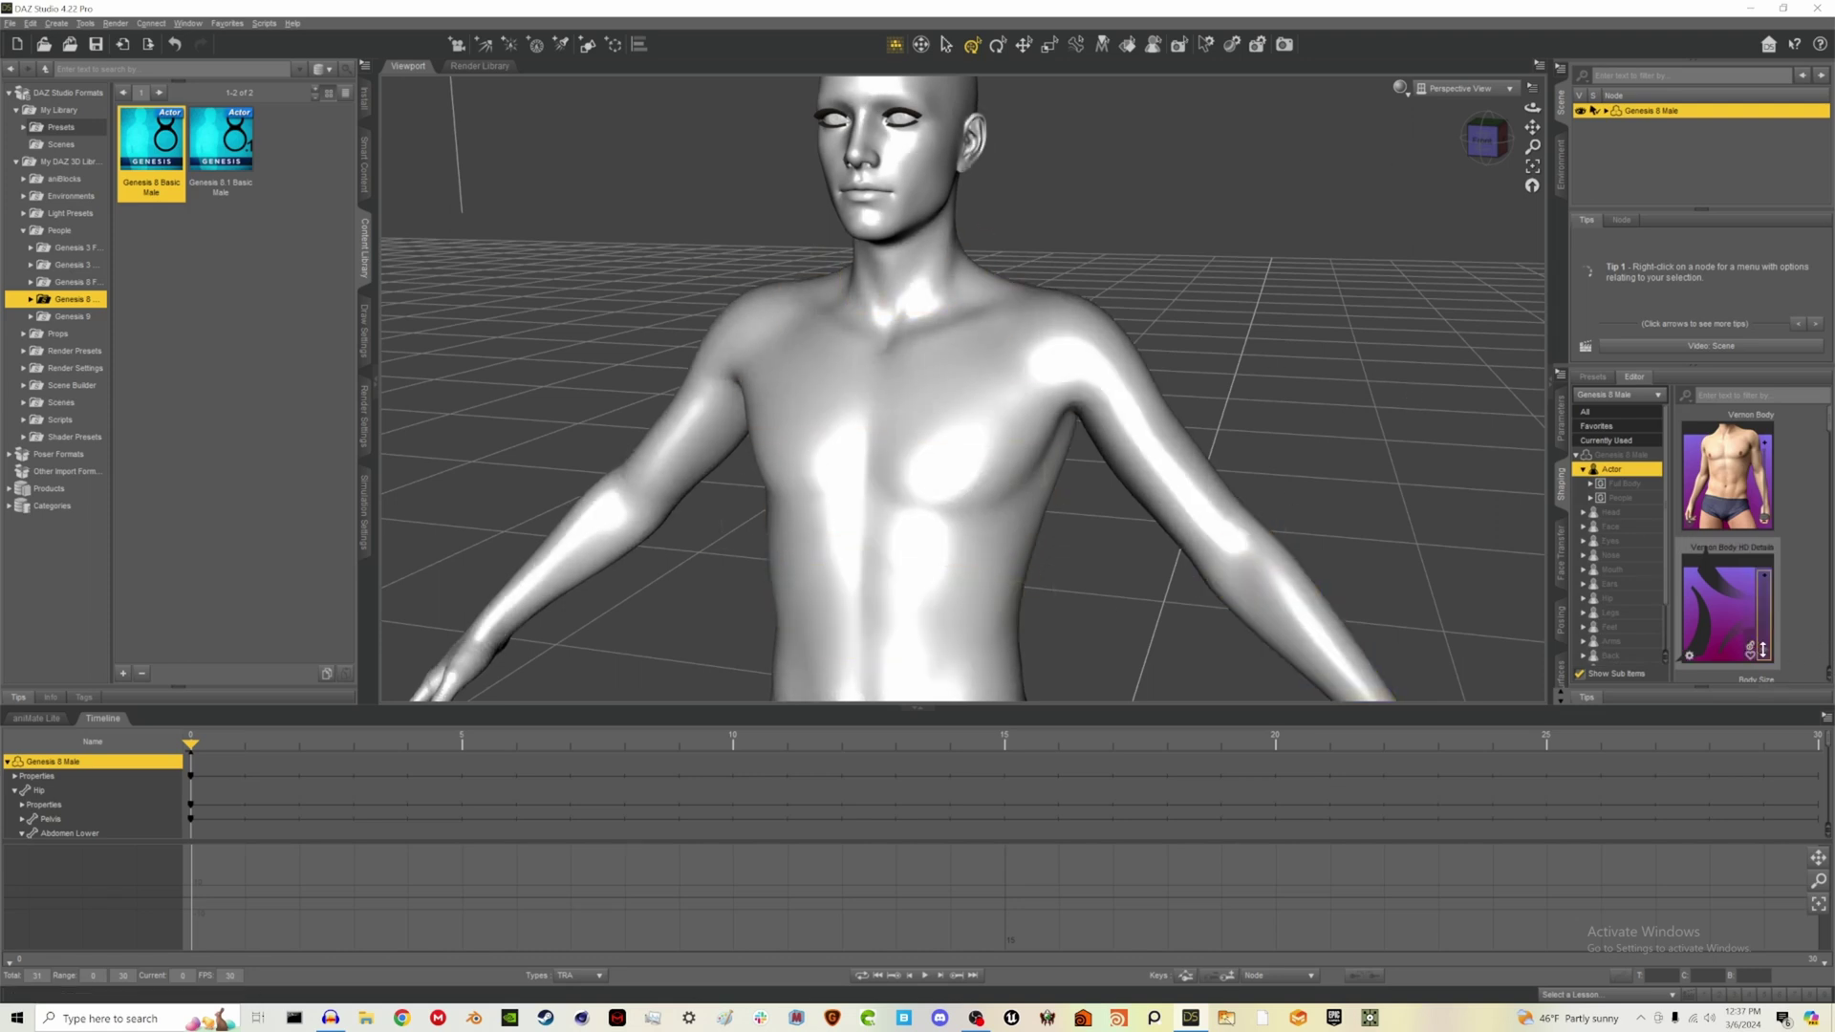
drag(1763, 649, 1774, 578)
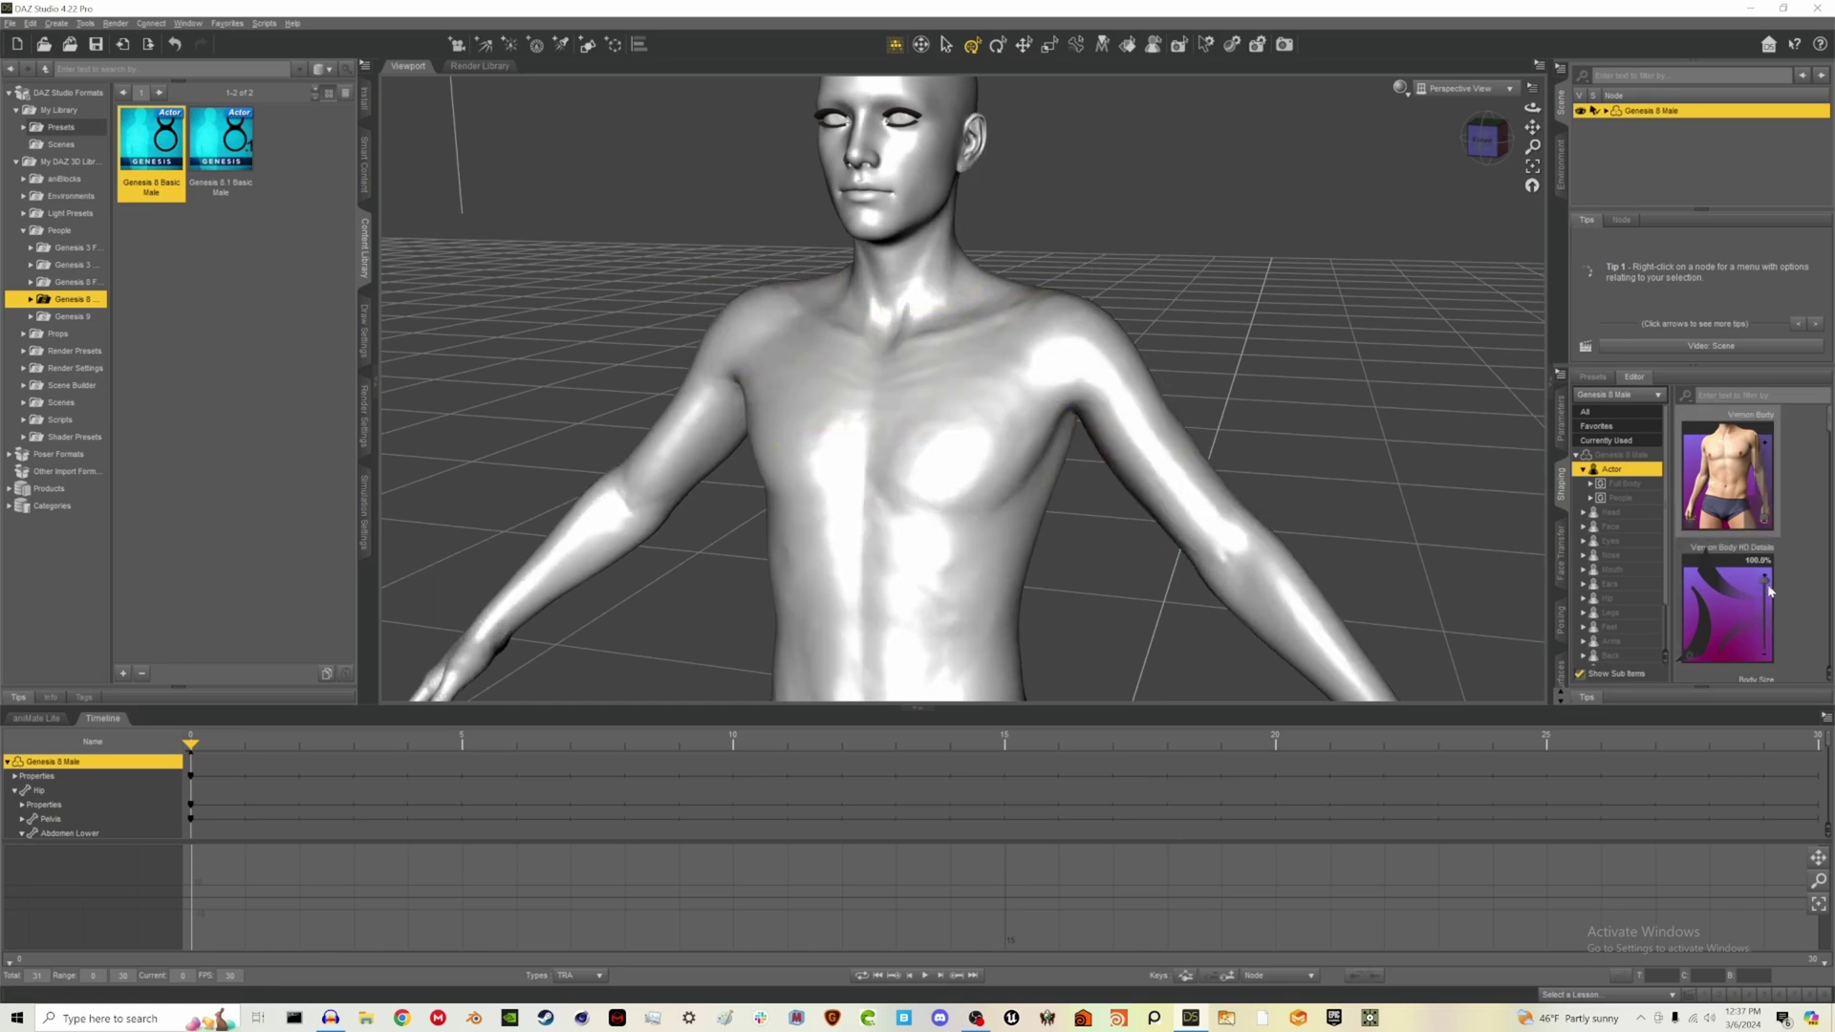
Try the Vernon Body morph at 100% and reduce it to about half strength
mouse_move(1768, 526)
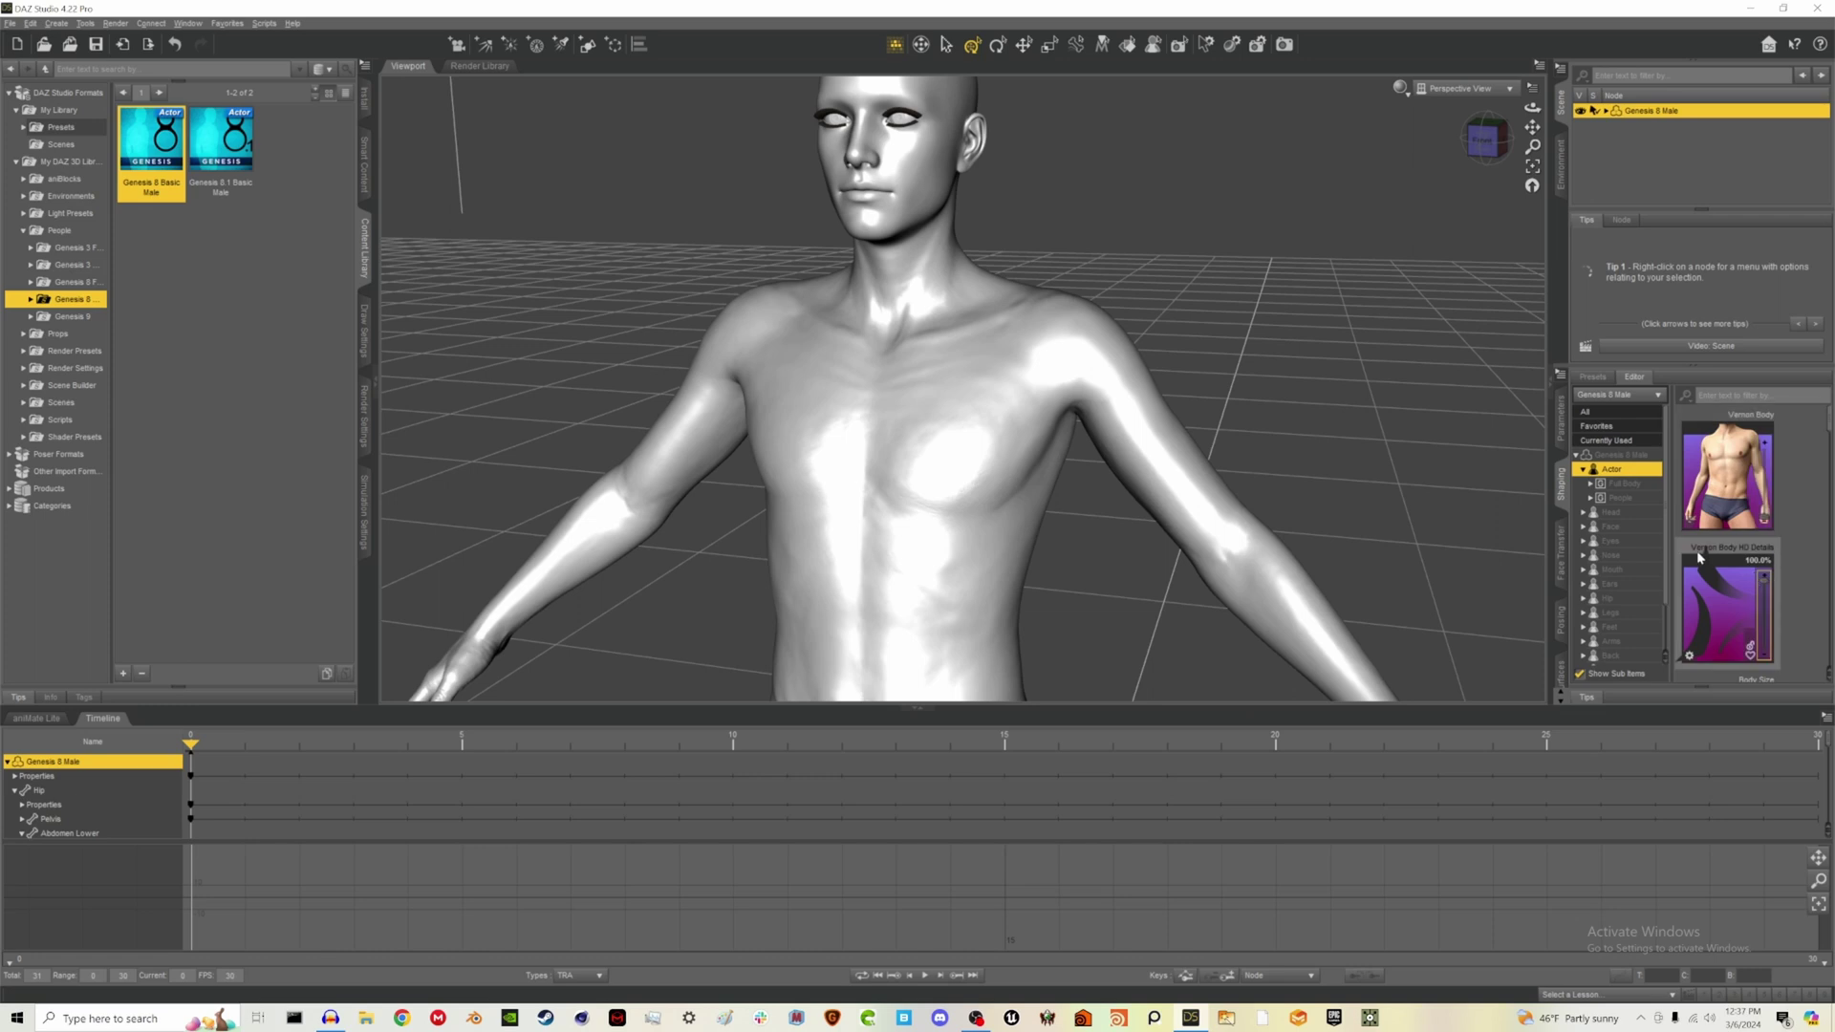
drag(1767, 516, 1779, 409)
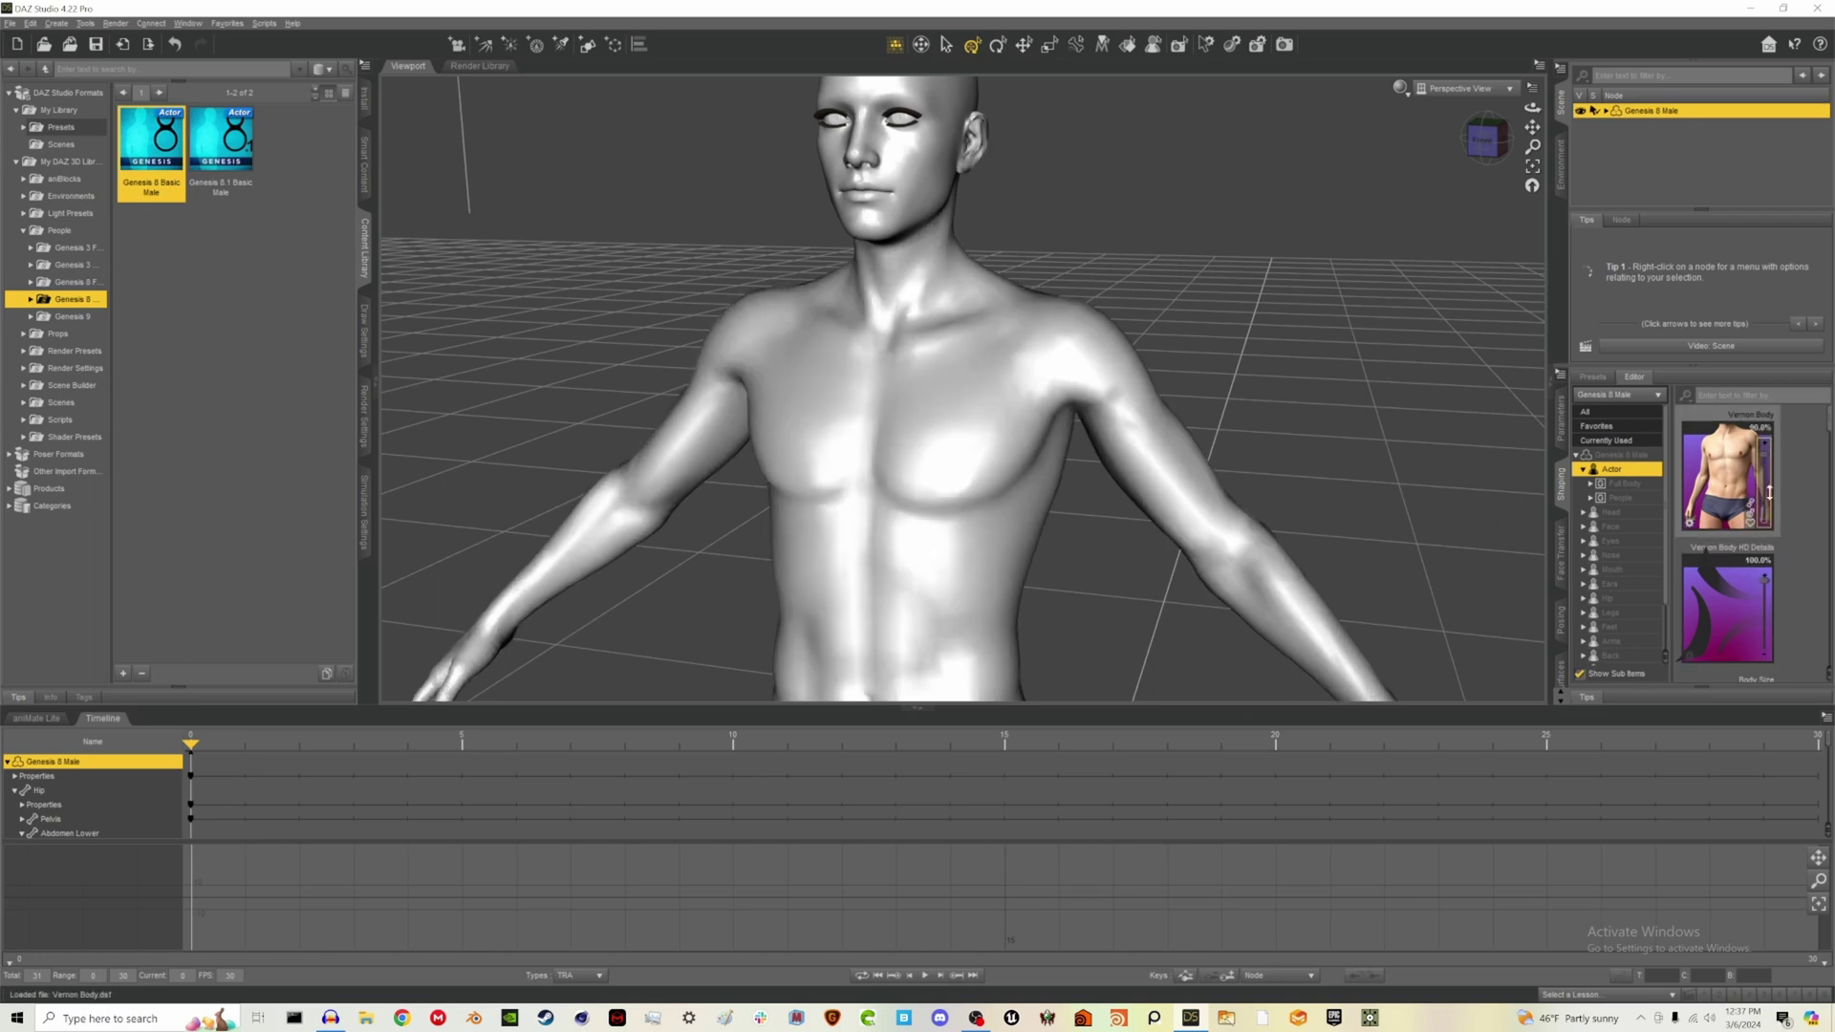
drag(1769, 492, 1770, 387)
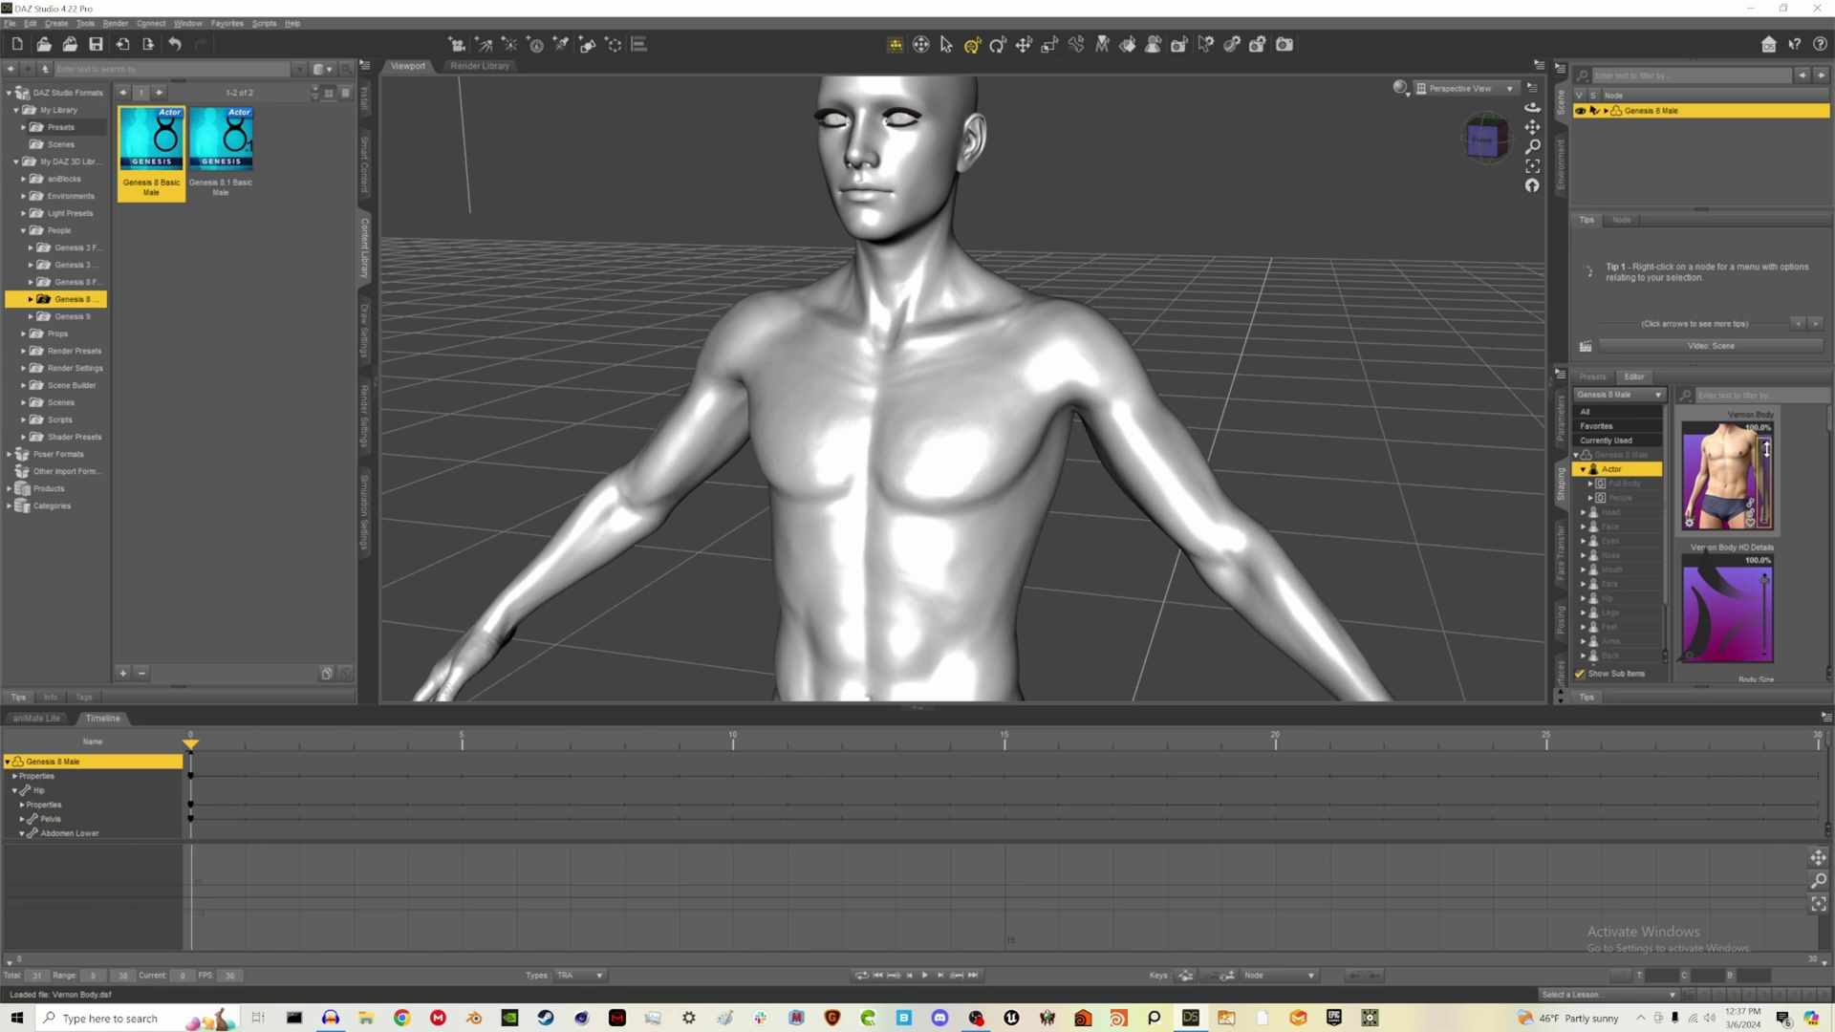
mouse_move(1767, 449)
mouse_down()
mouse_move(1772, 516)
mouse_move(1772, 457)
mouse_move(1773, 479)
mouse_up()
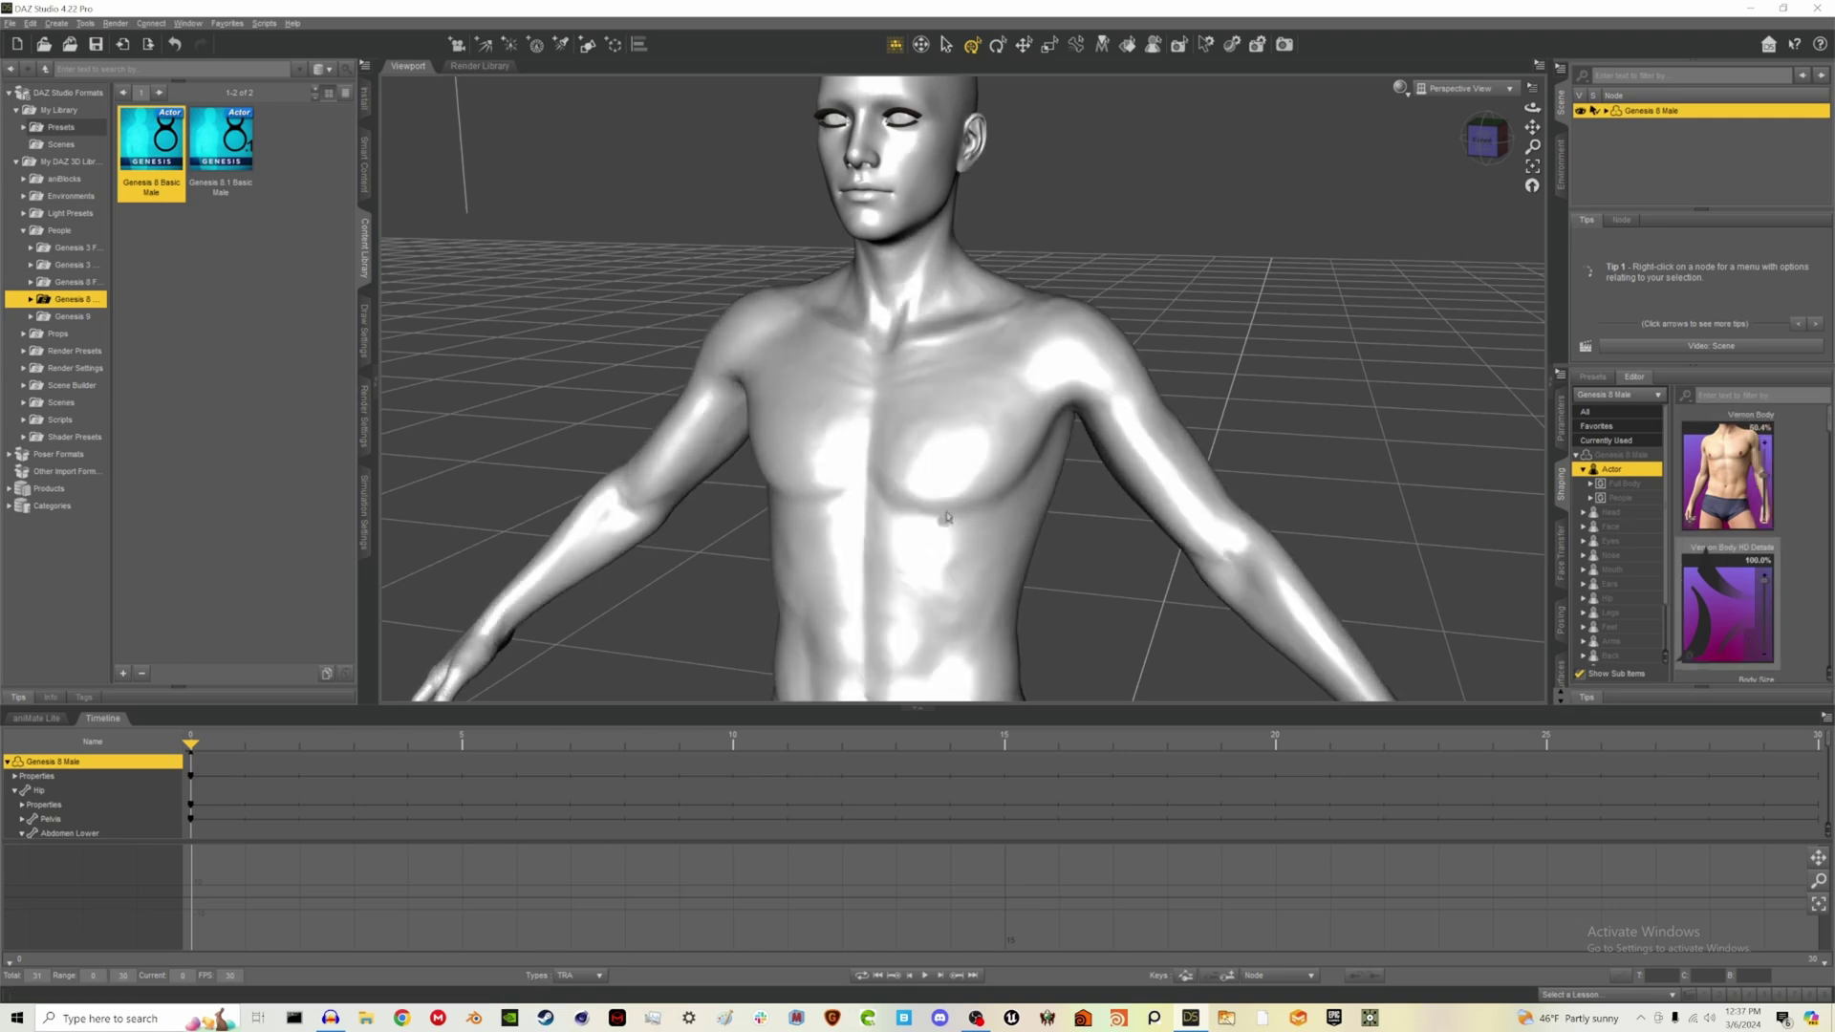
Slightly increase the figure's Body Size and Height morphs
drag(1828, 428, 1828, 444)
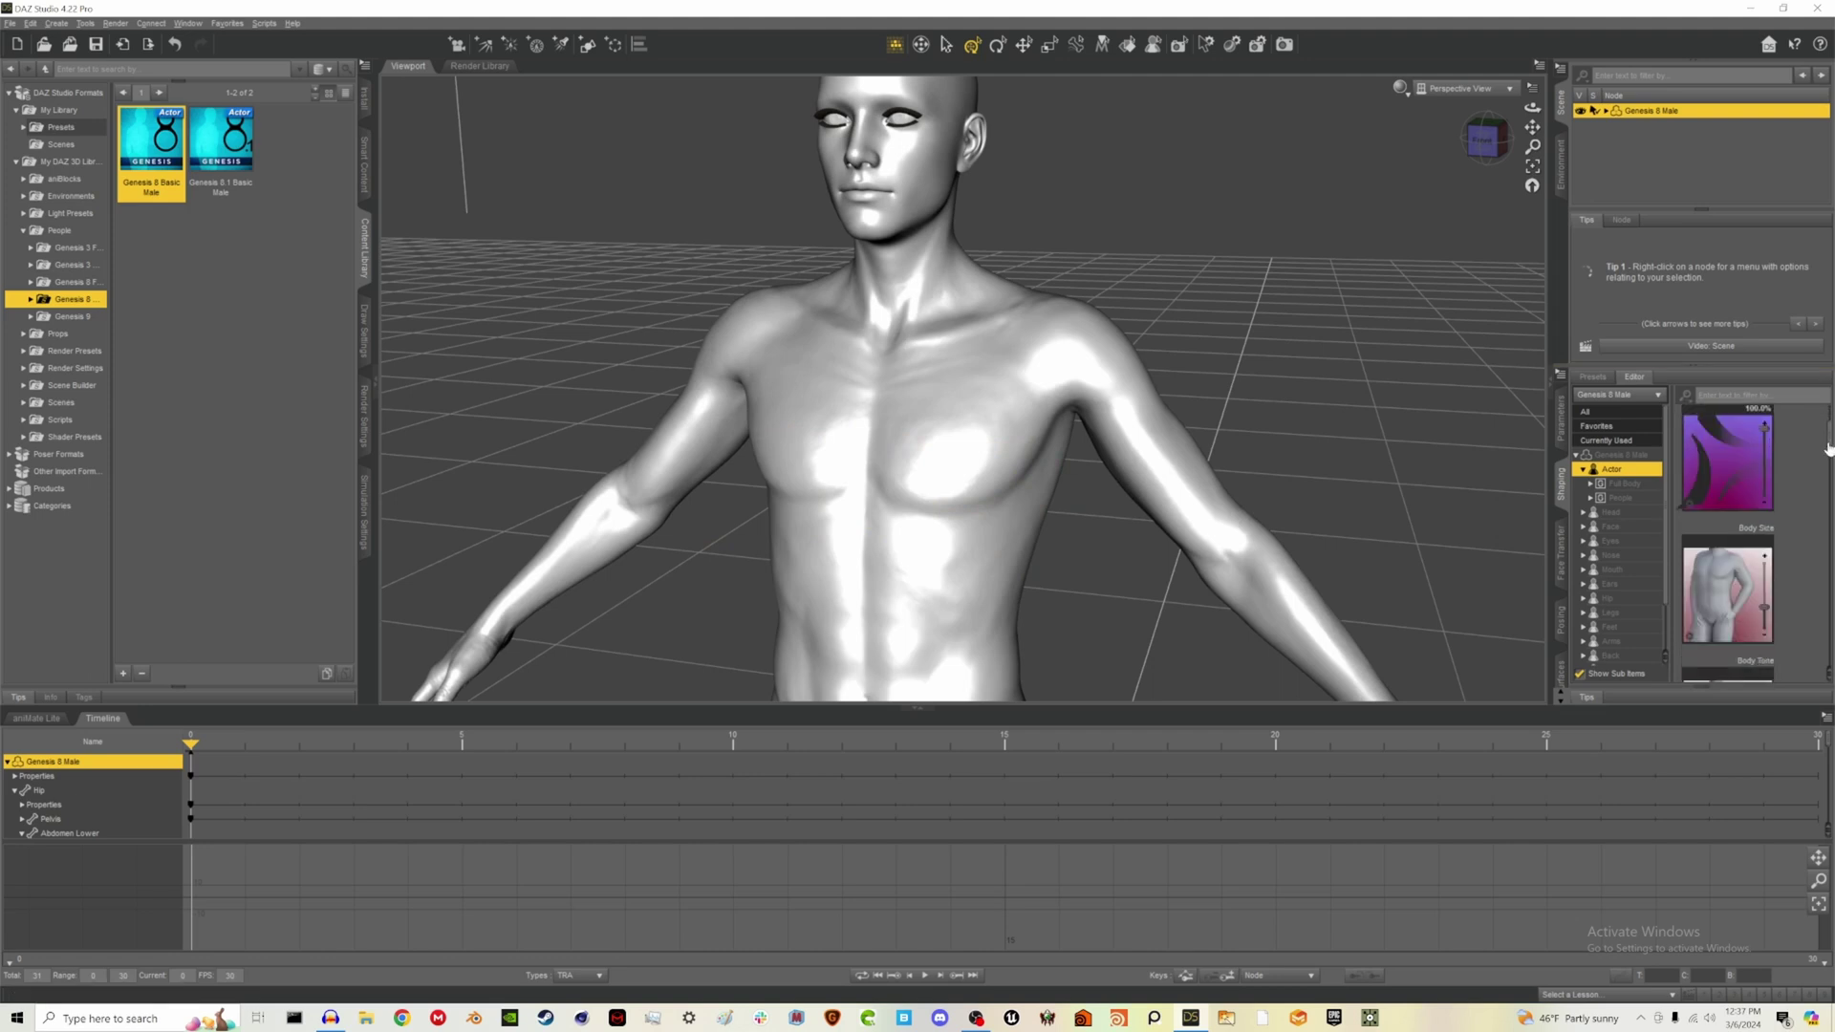
scroll(909, 421, up, 4)
scroll(910, 418, down, 7)
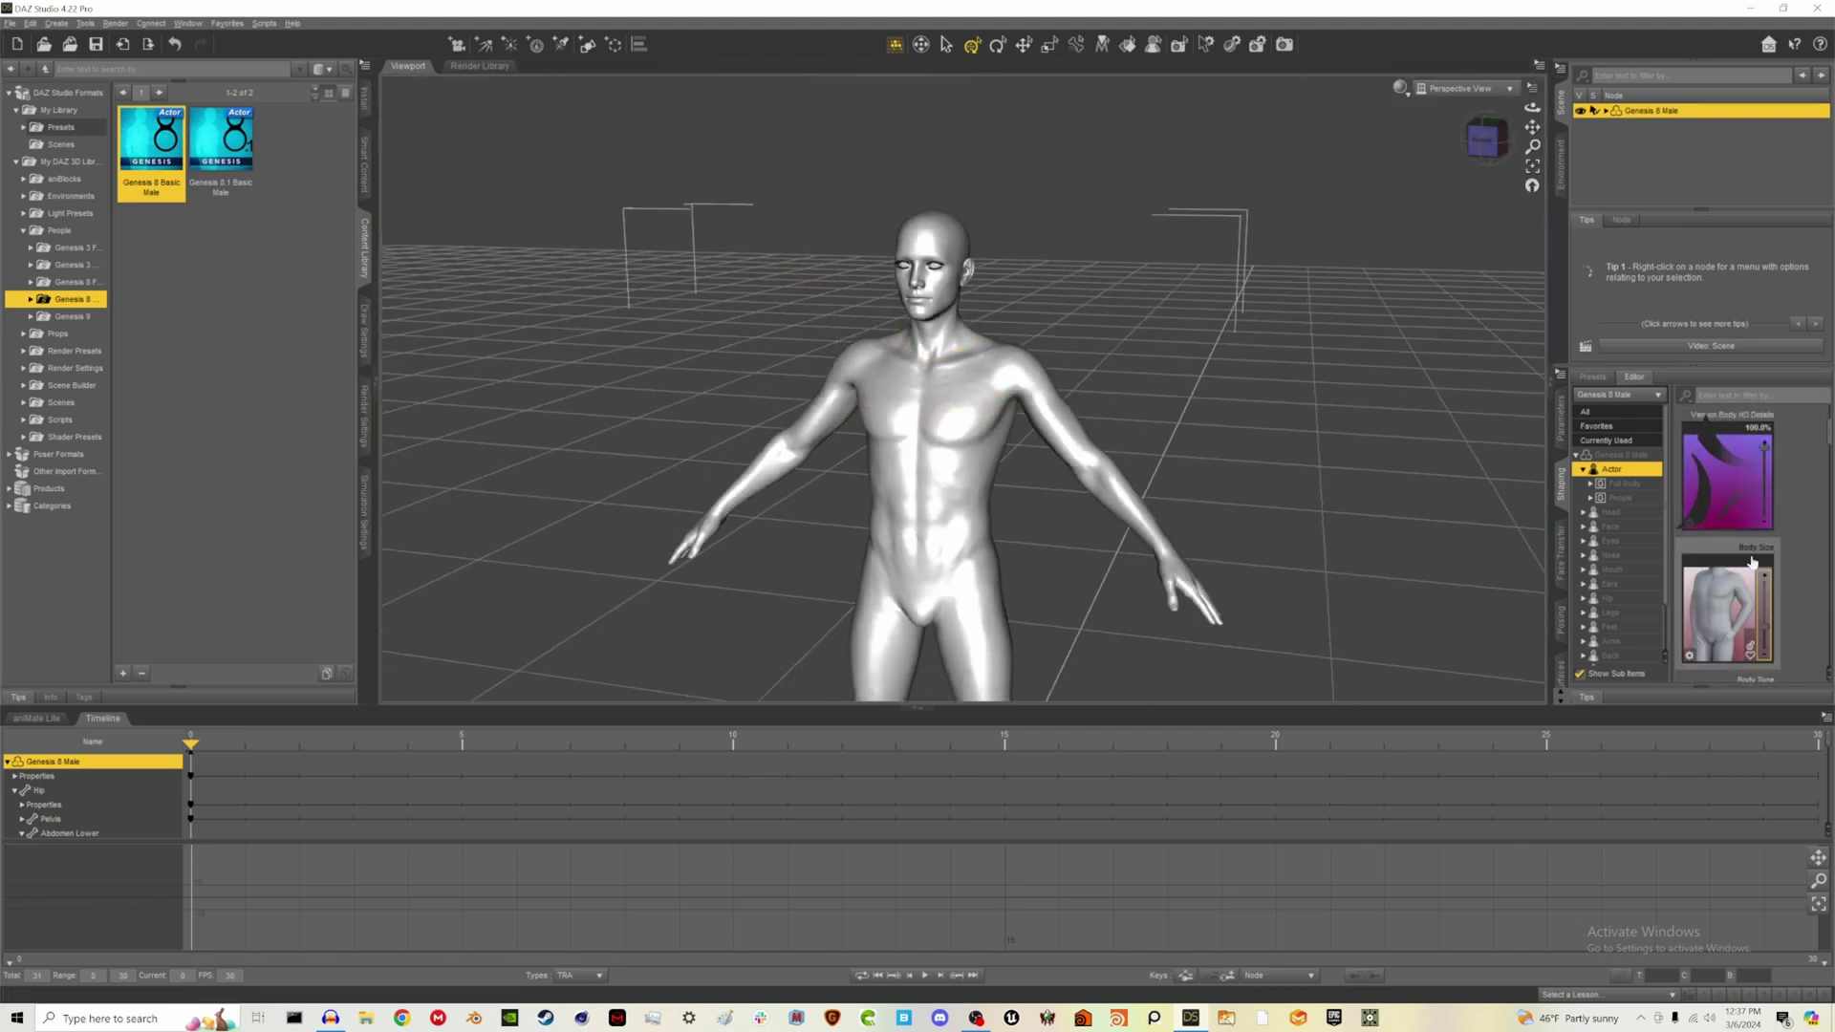
drag(1764, 626, 1756, 607)
scroll(1780, 591, down, 3)
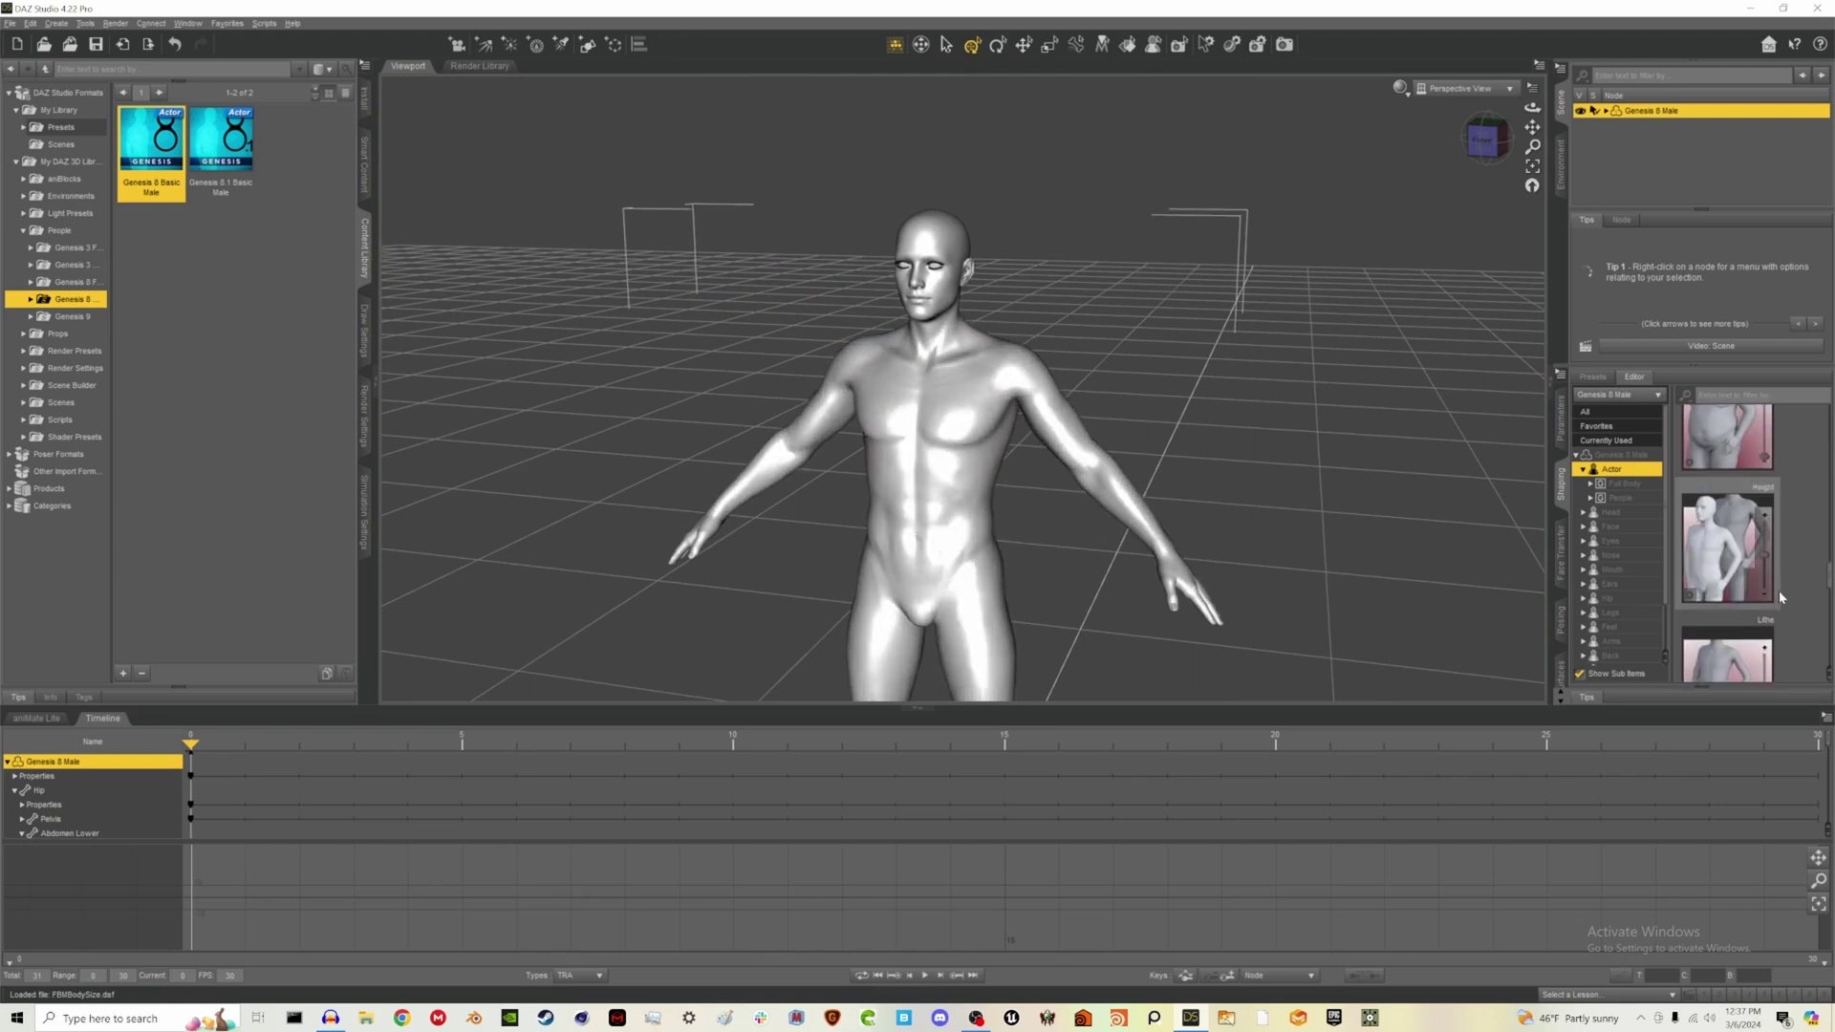
drag(1764, 556, 1765, 533)
Find the Stocky morph among the Actor shapes and raise it to about half strength
scroll(1766, 573, down, 1)
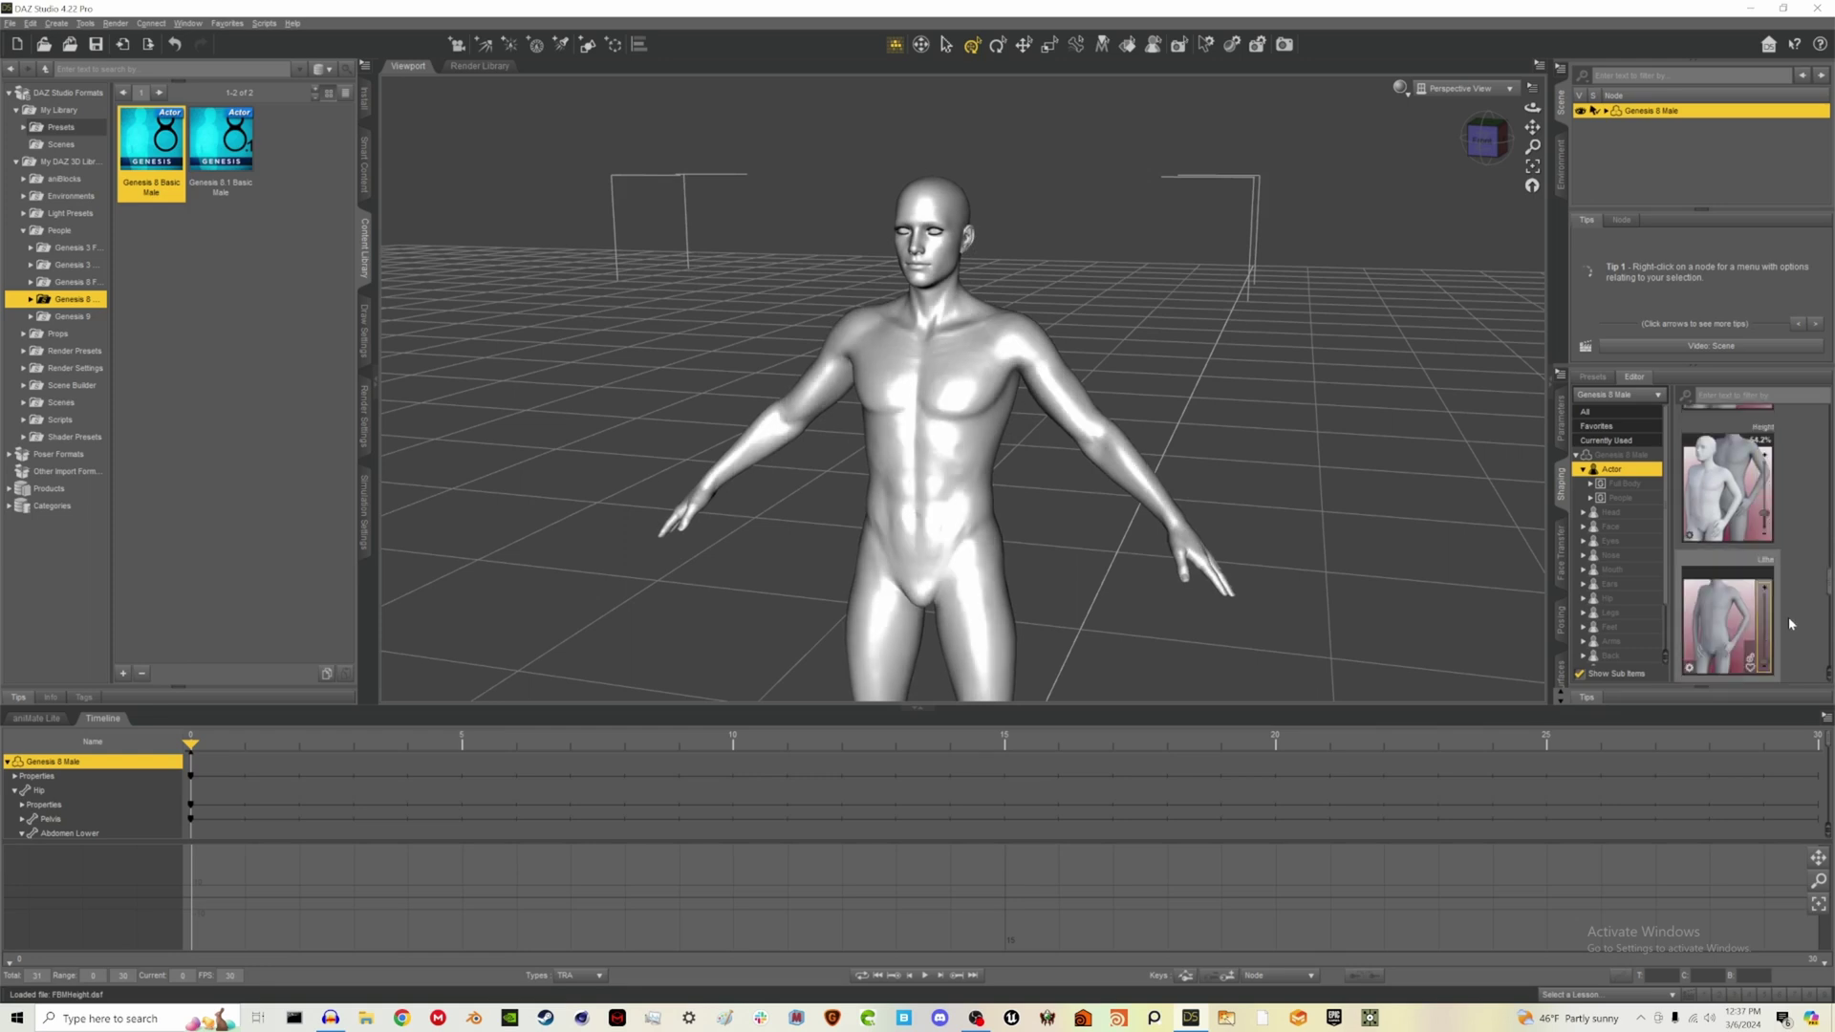
scroll(1787, 616, down, 2)
scroll(1749, 534, down, 3)
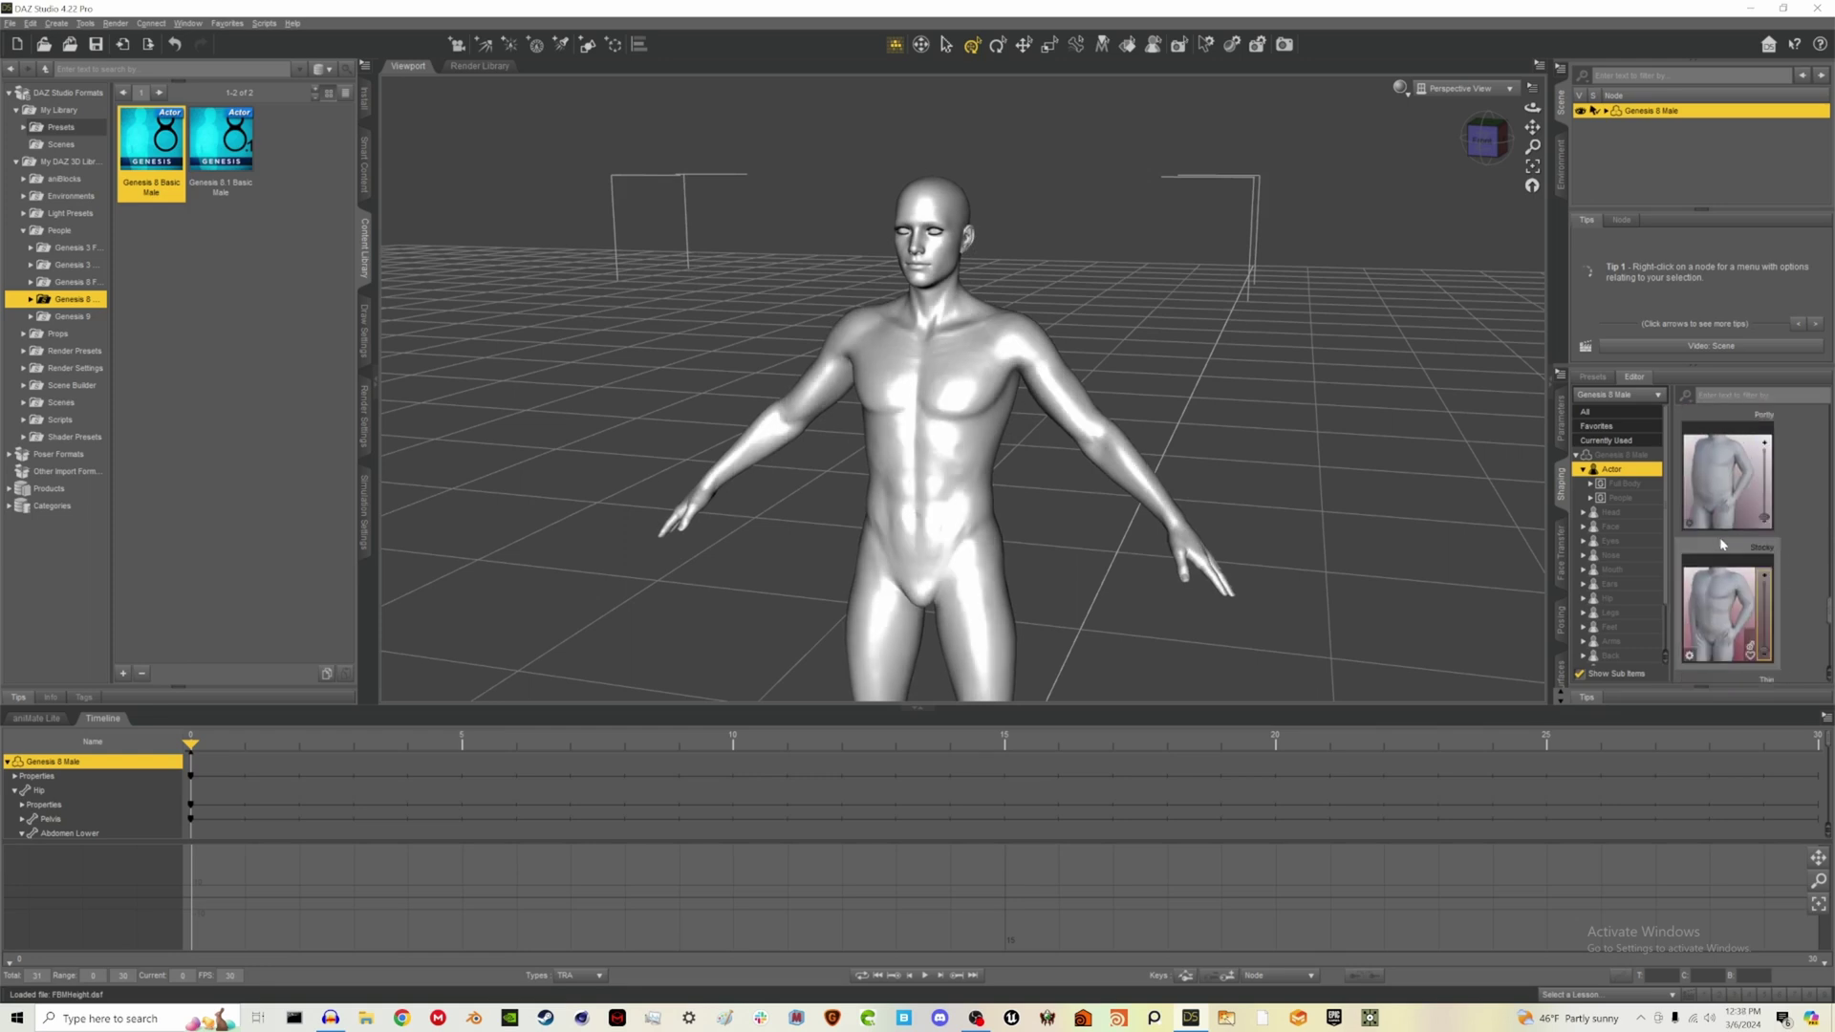
scroll(1737, 525, up, 3)
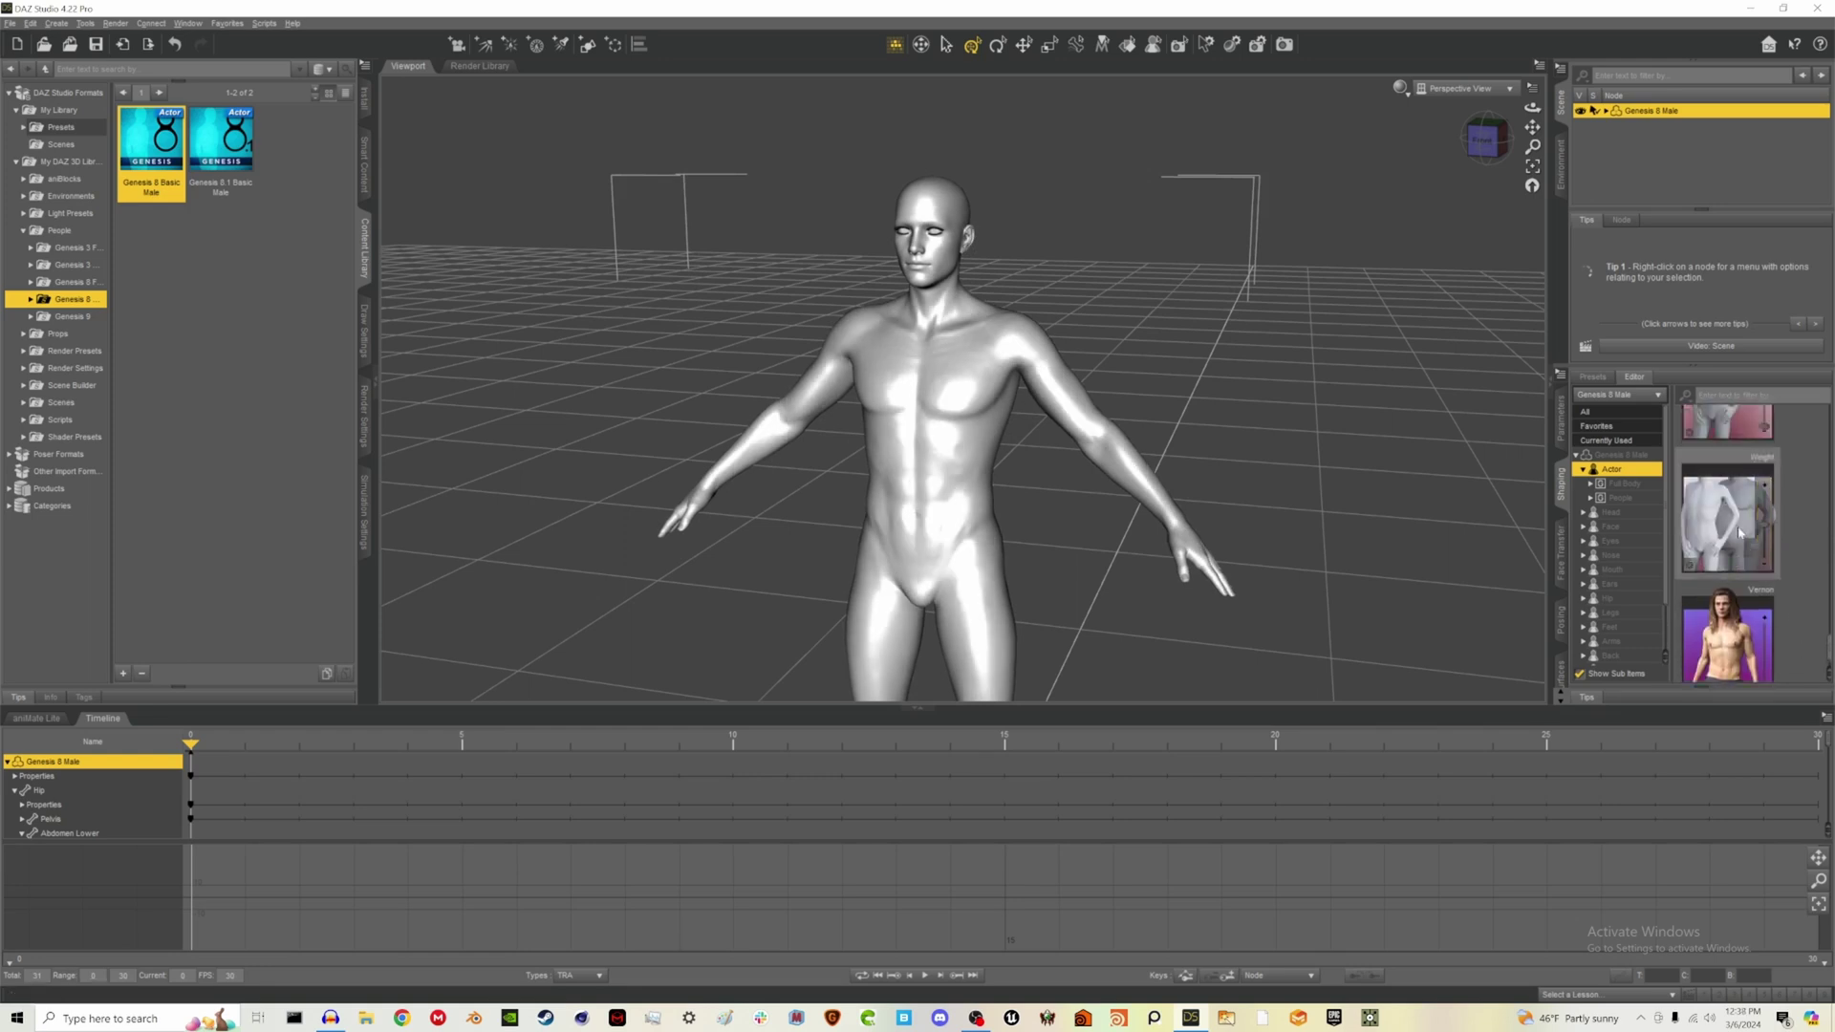
drag(1771, 552, 1765, 515)
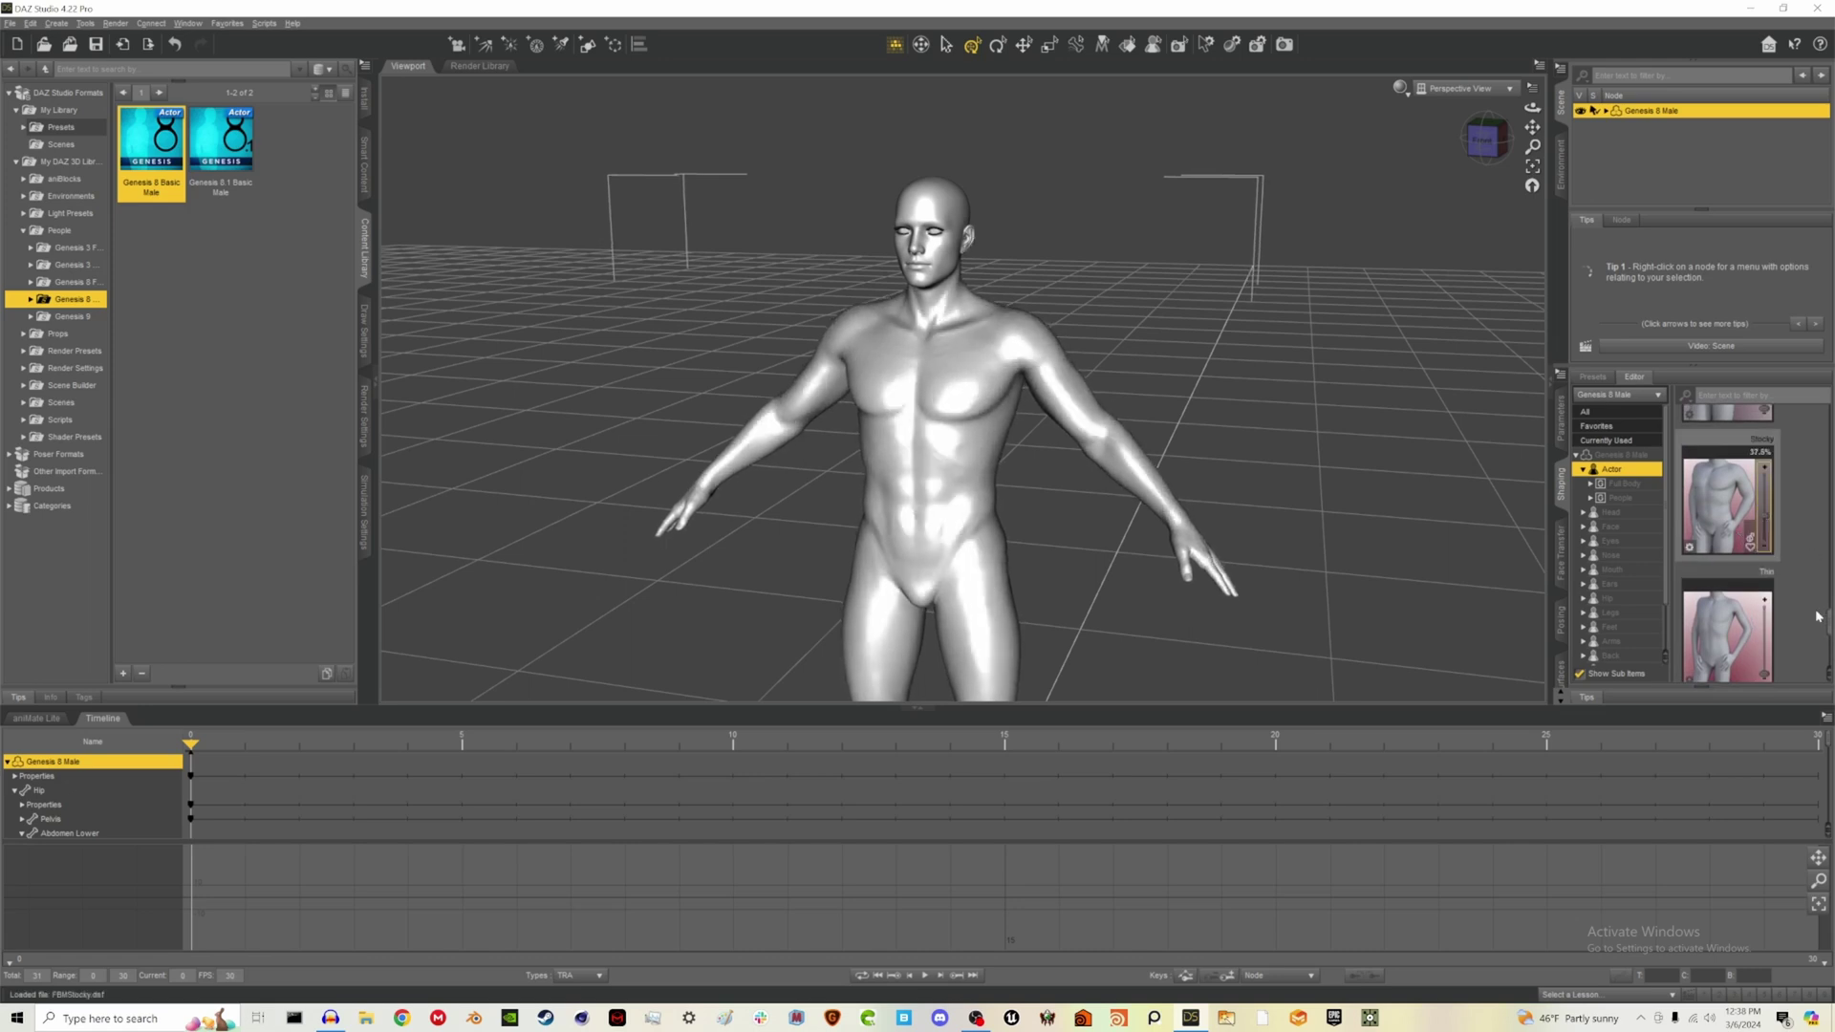
View the figure from the front and compare its mesh resolution parameters with the available shaping morphs
scroll(1749, 579, down, 1)
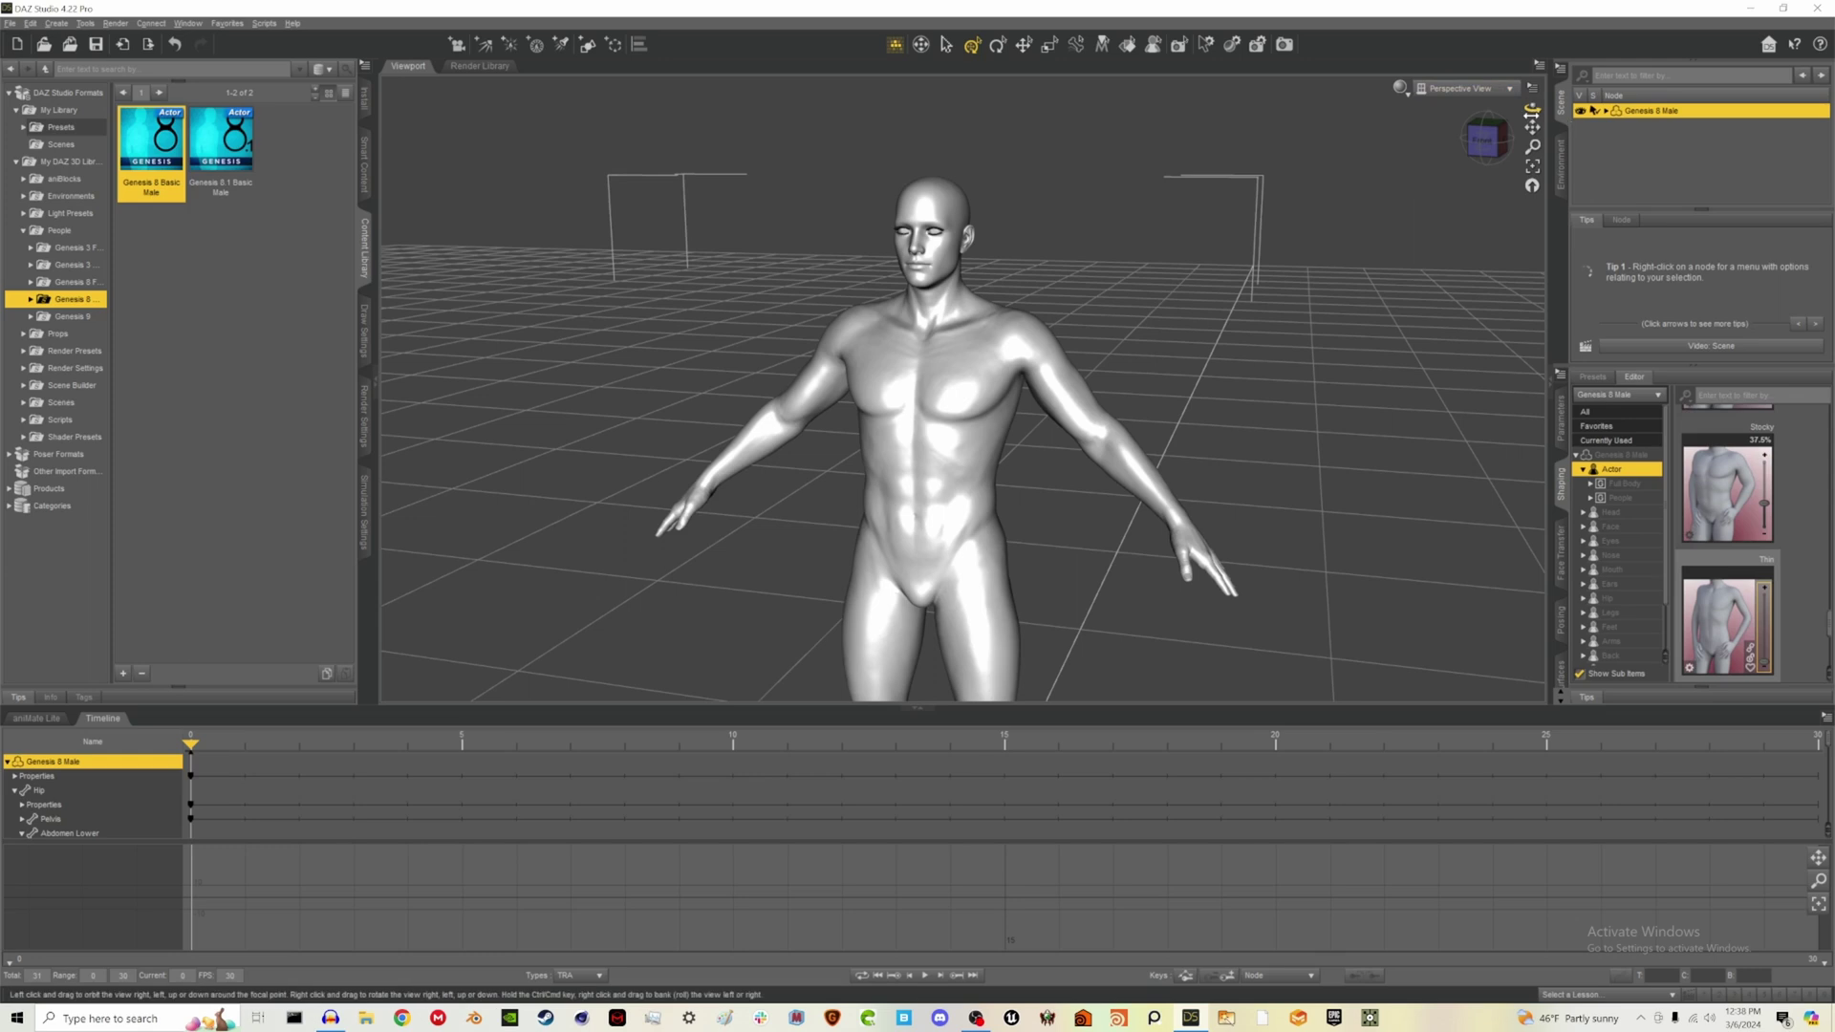
mouse_move(1533, 108)
mouse_down()
mouse_move(1567, 88)
mouse_move(1601, 134)
mouse_move(1532, 108)
mouse_up()
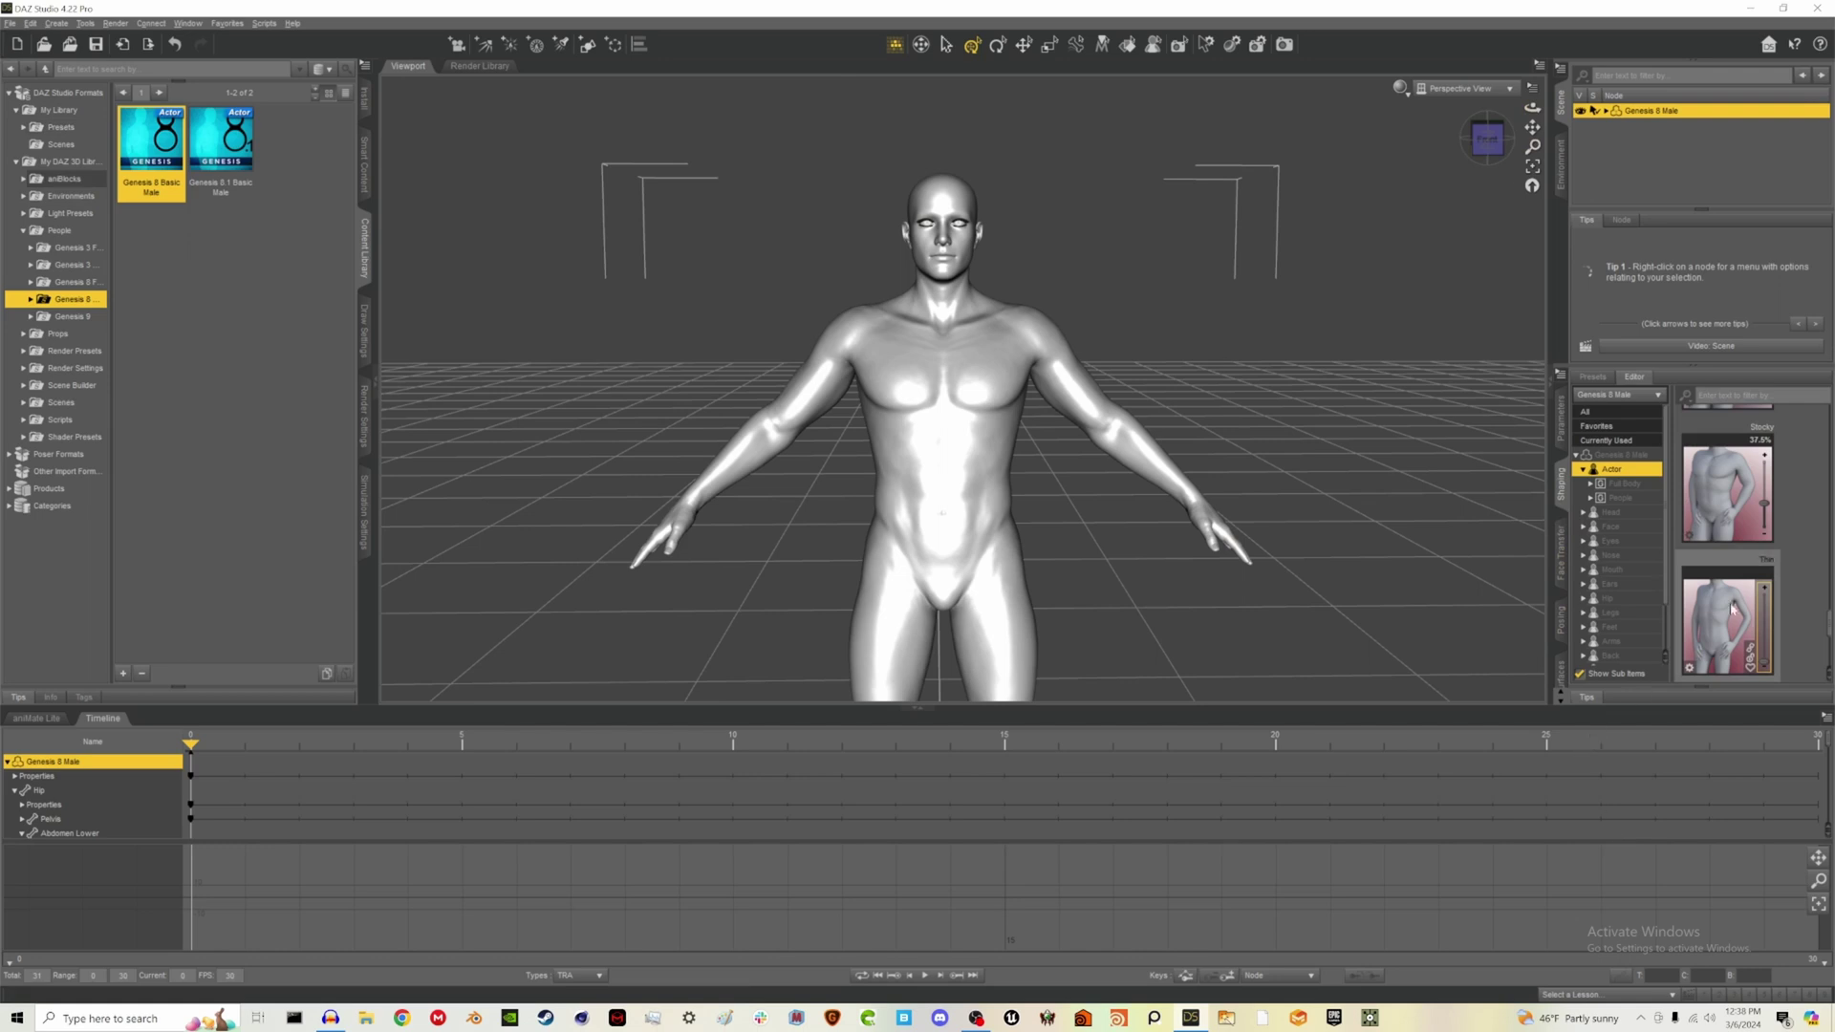
click(1559, 433)
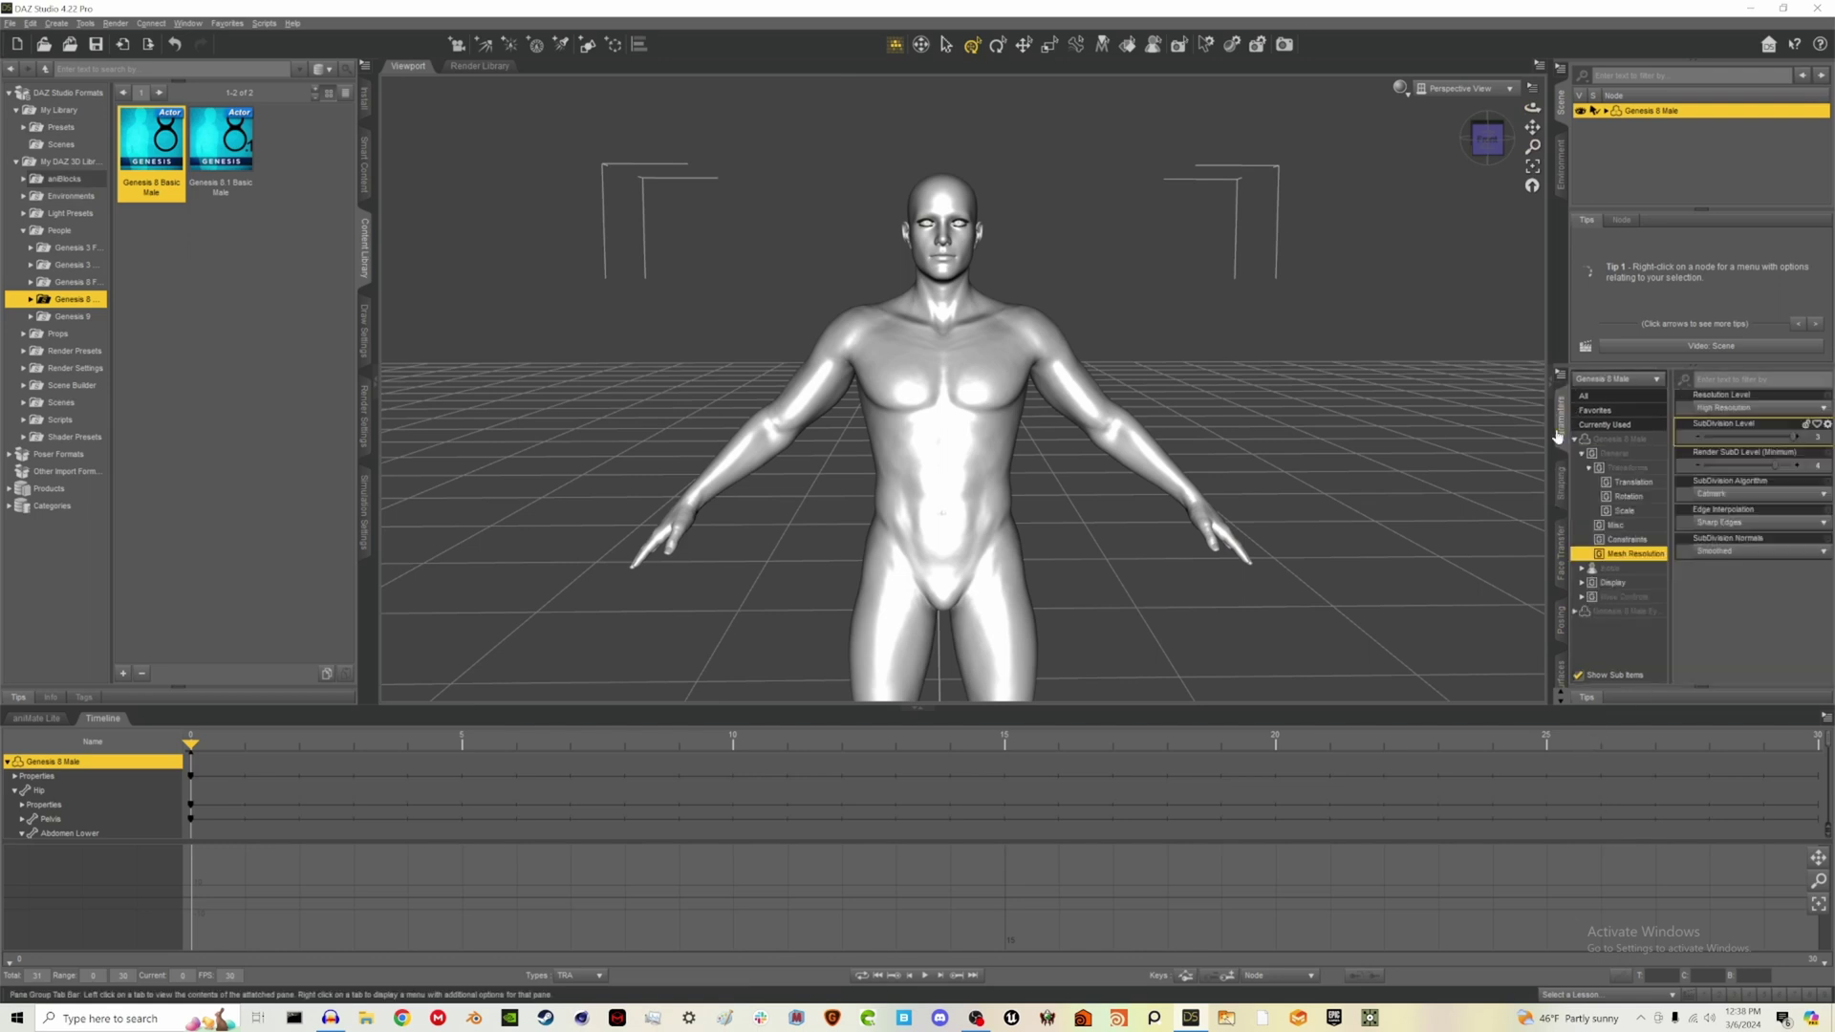
click(1563, 482)
click(1563, 434)
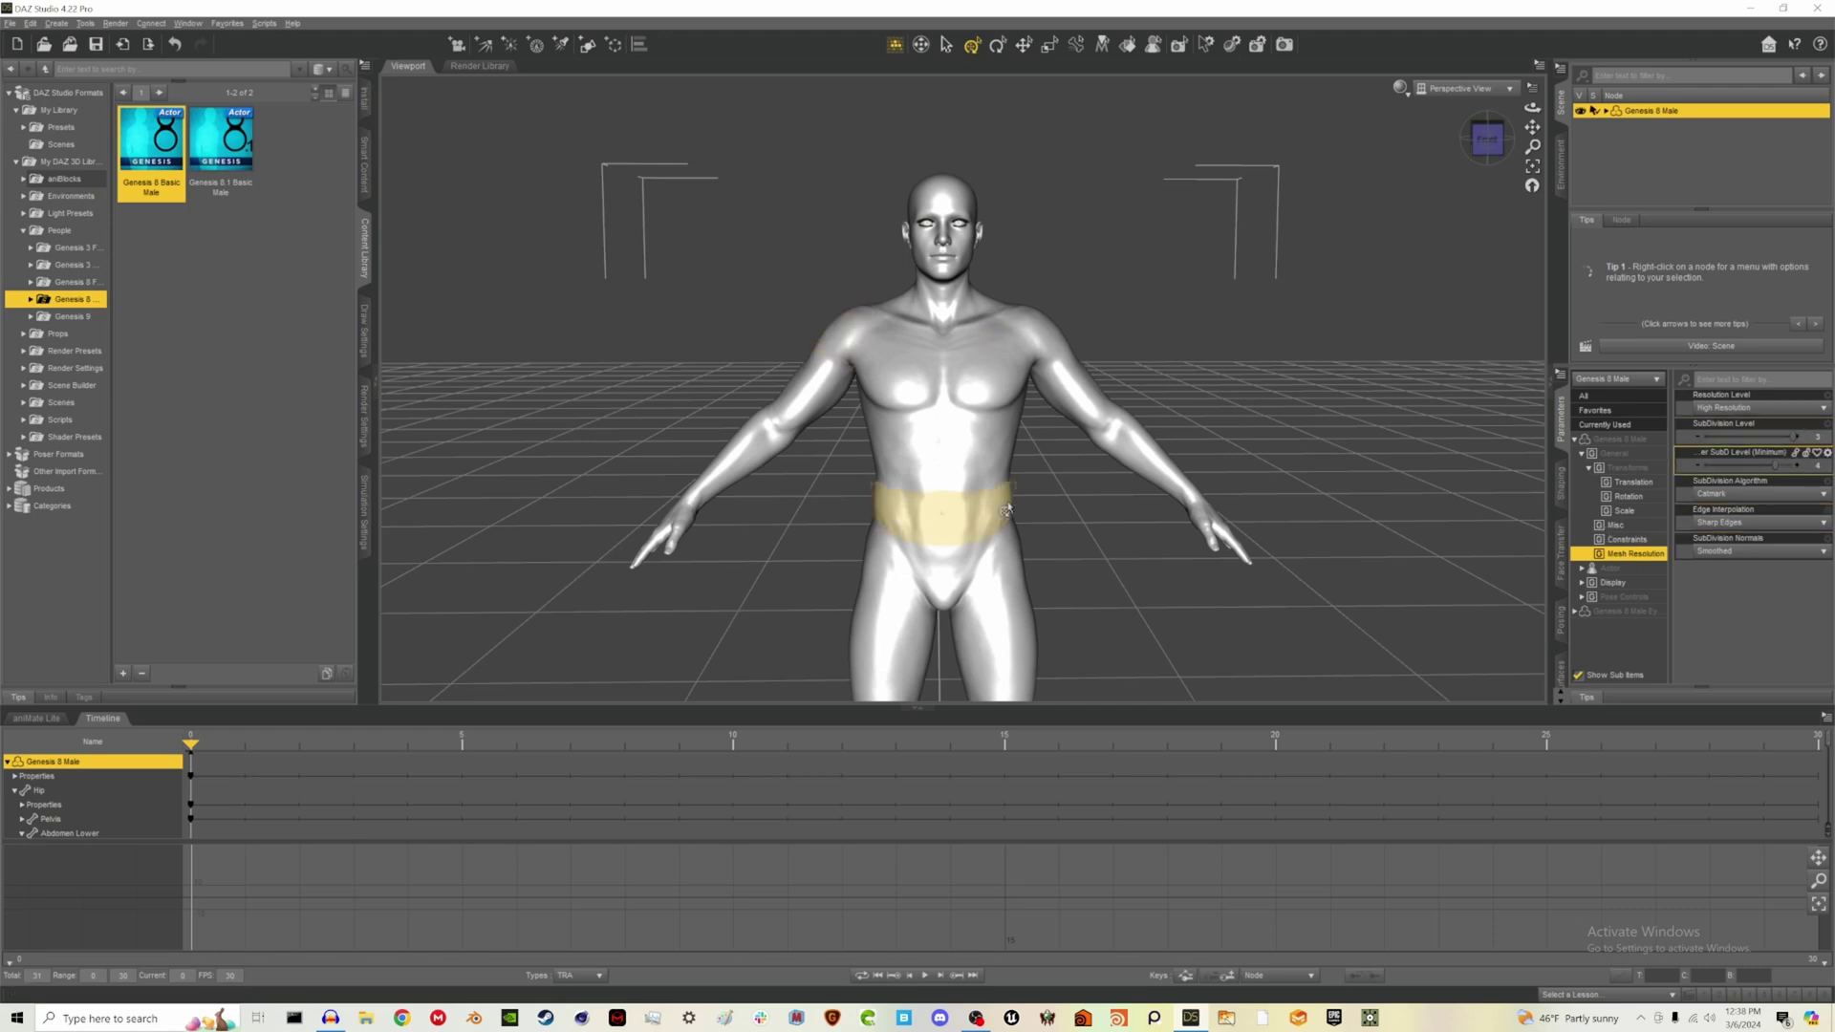
click(1561, 487)
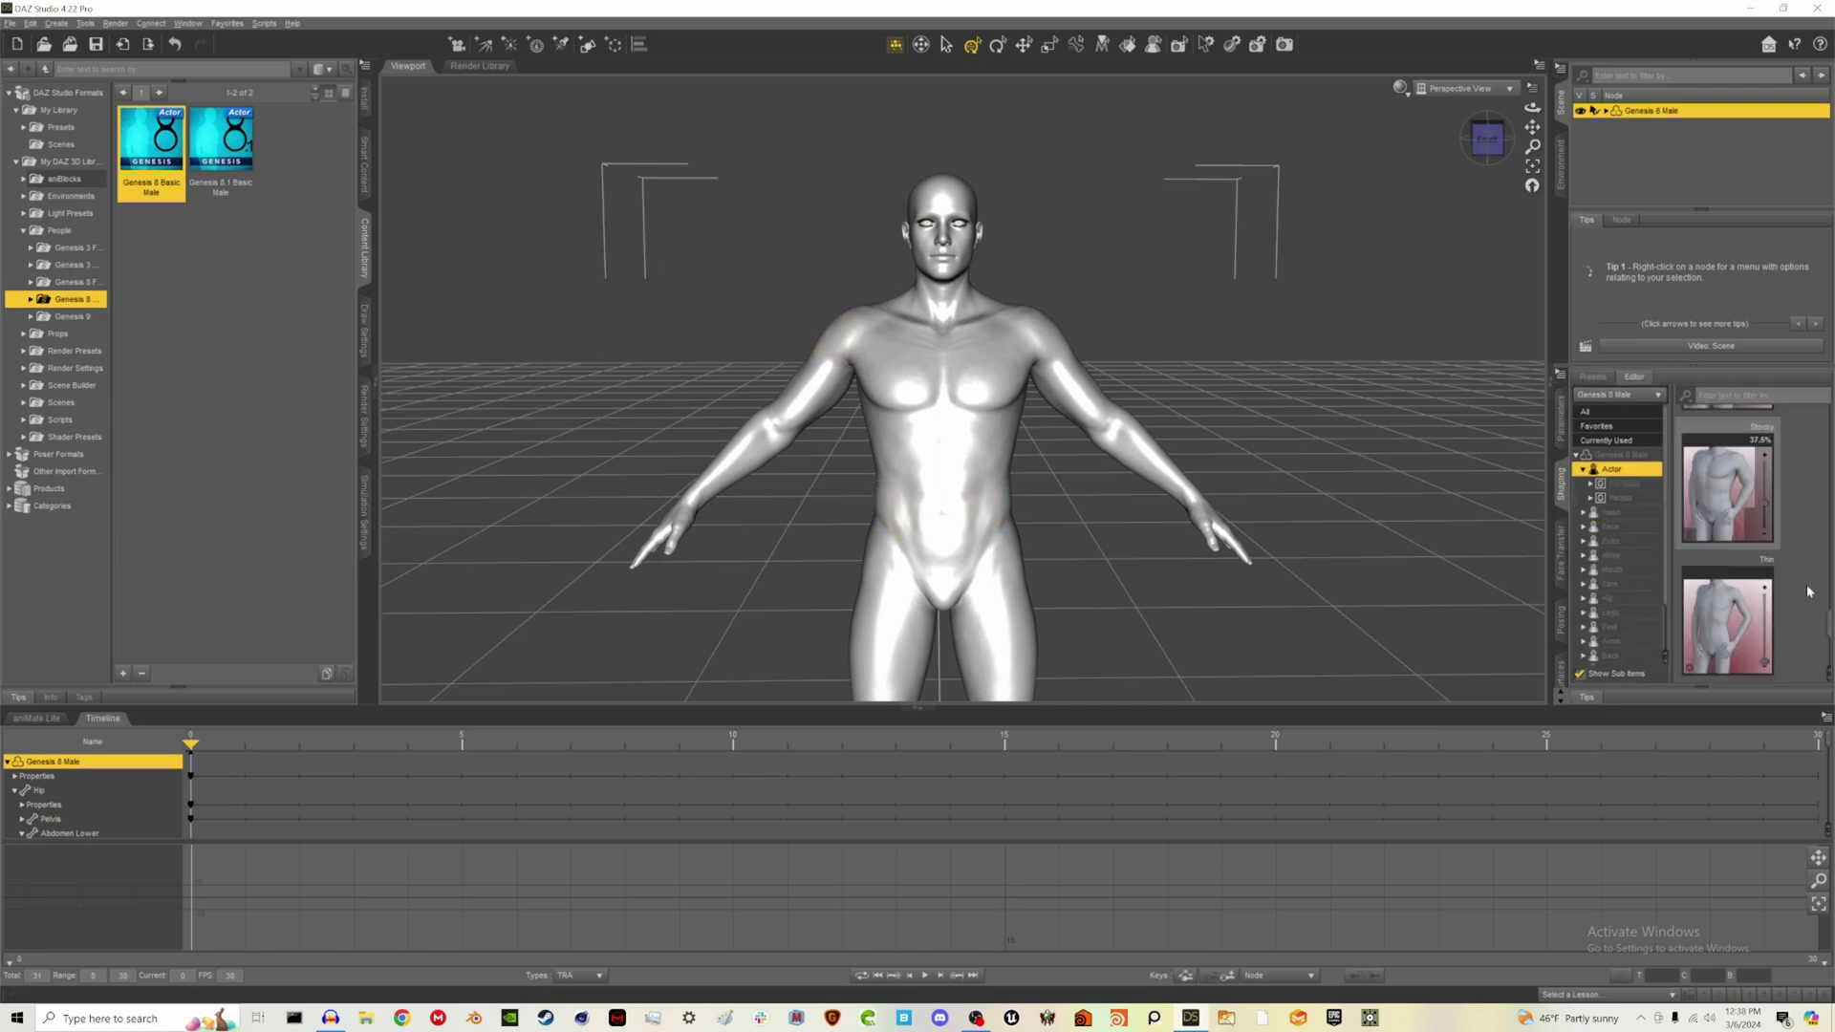
Blend in the Vernon Head, Vernon Head Alt and Vernon Head Young morphs at low strength and set Vernon Head HD Details to 100%
click(1609, 516)
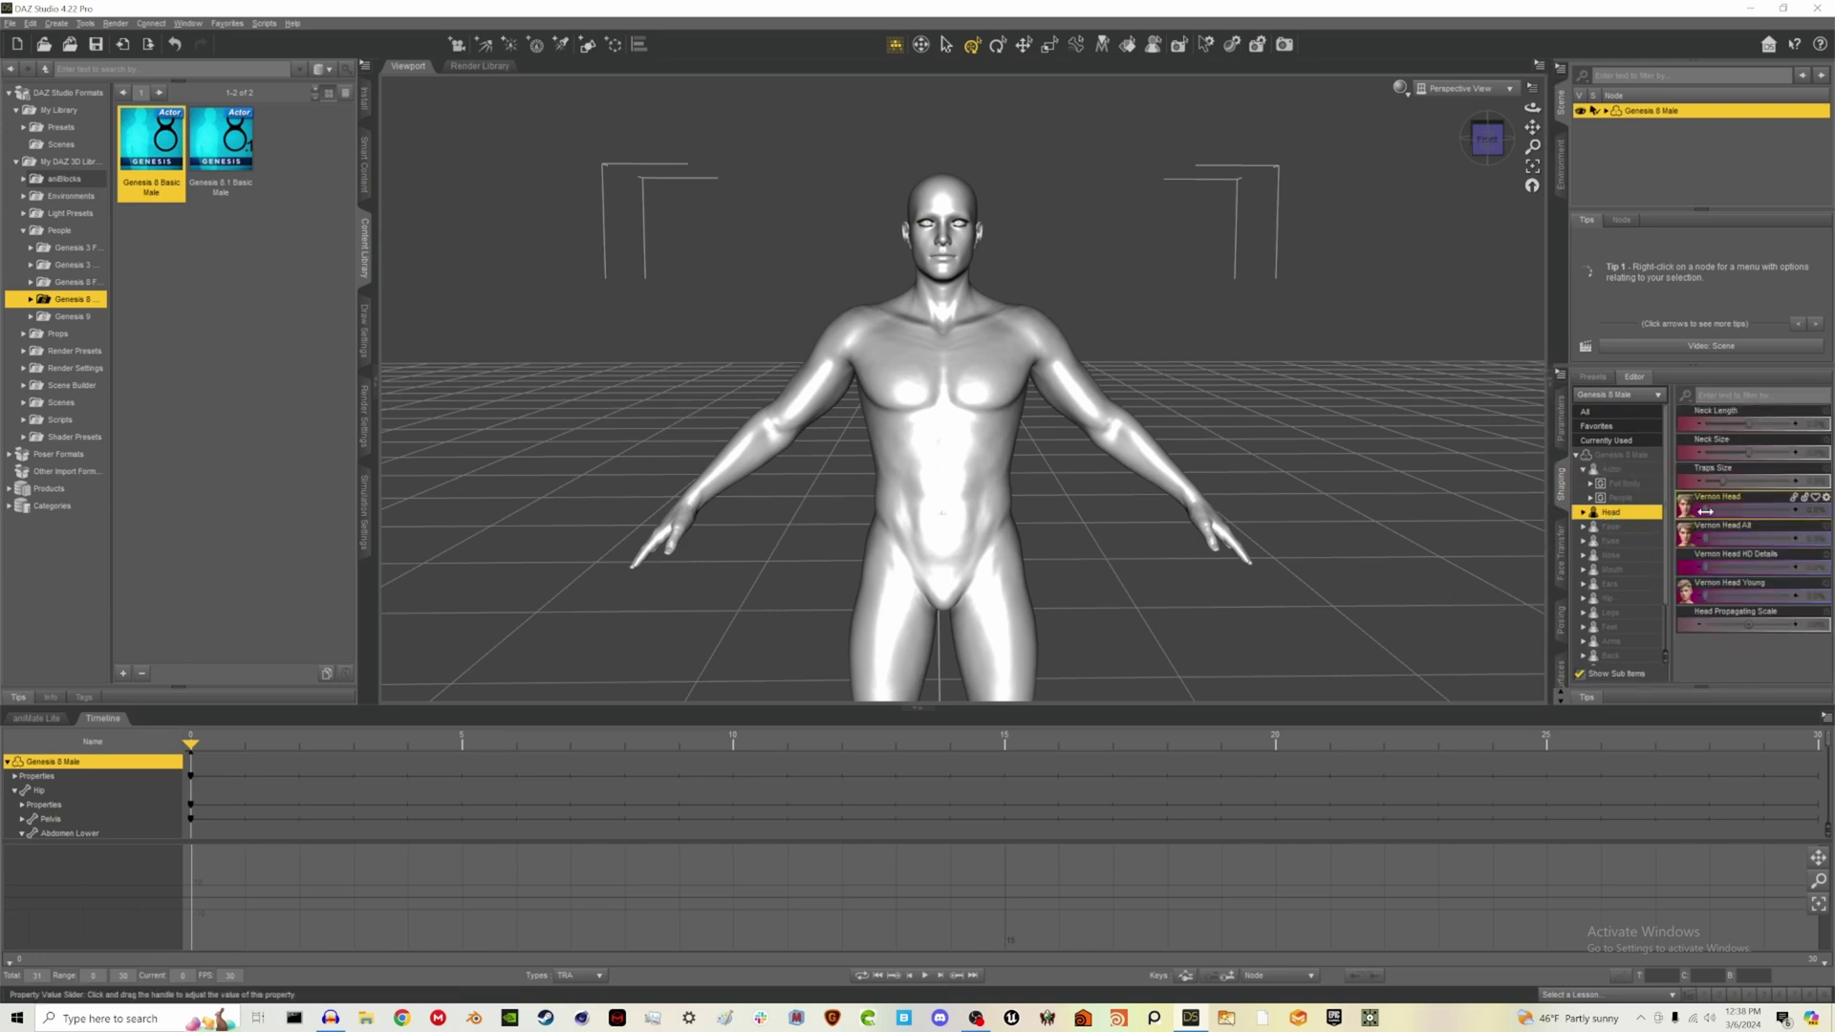
drag(1707, 512, 1732, 517)
mouse_move(1703, 512)
mouse_down()
mouse_move(1792, 523)
mouse_move(1684, 528)
mouse_up()
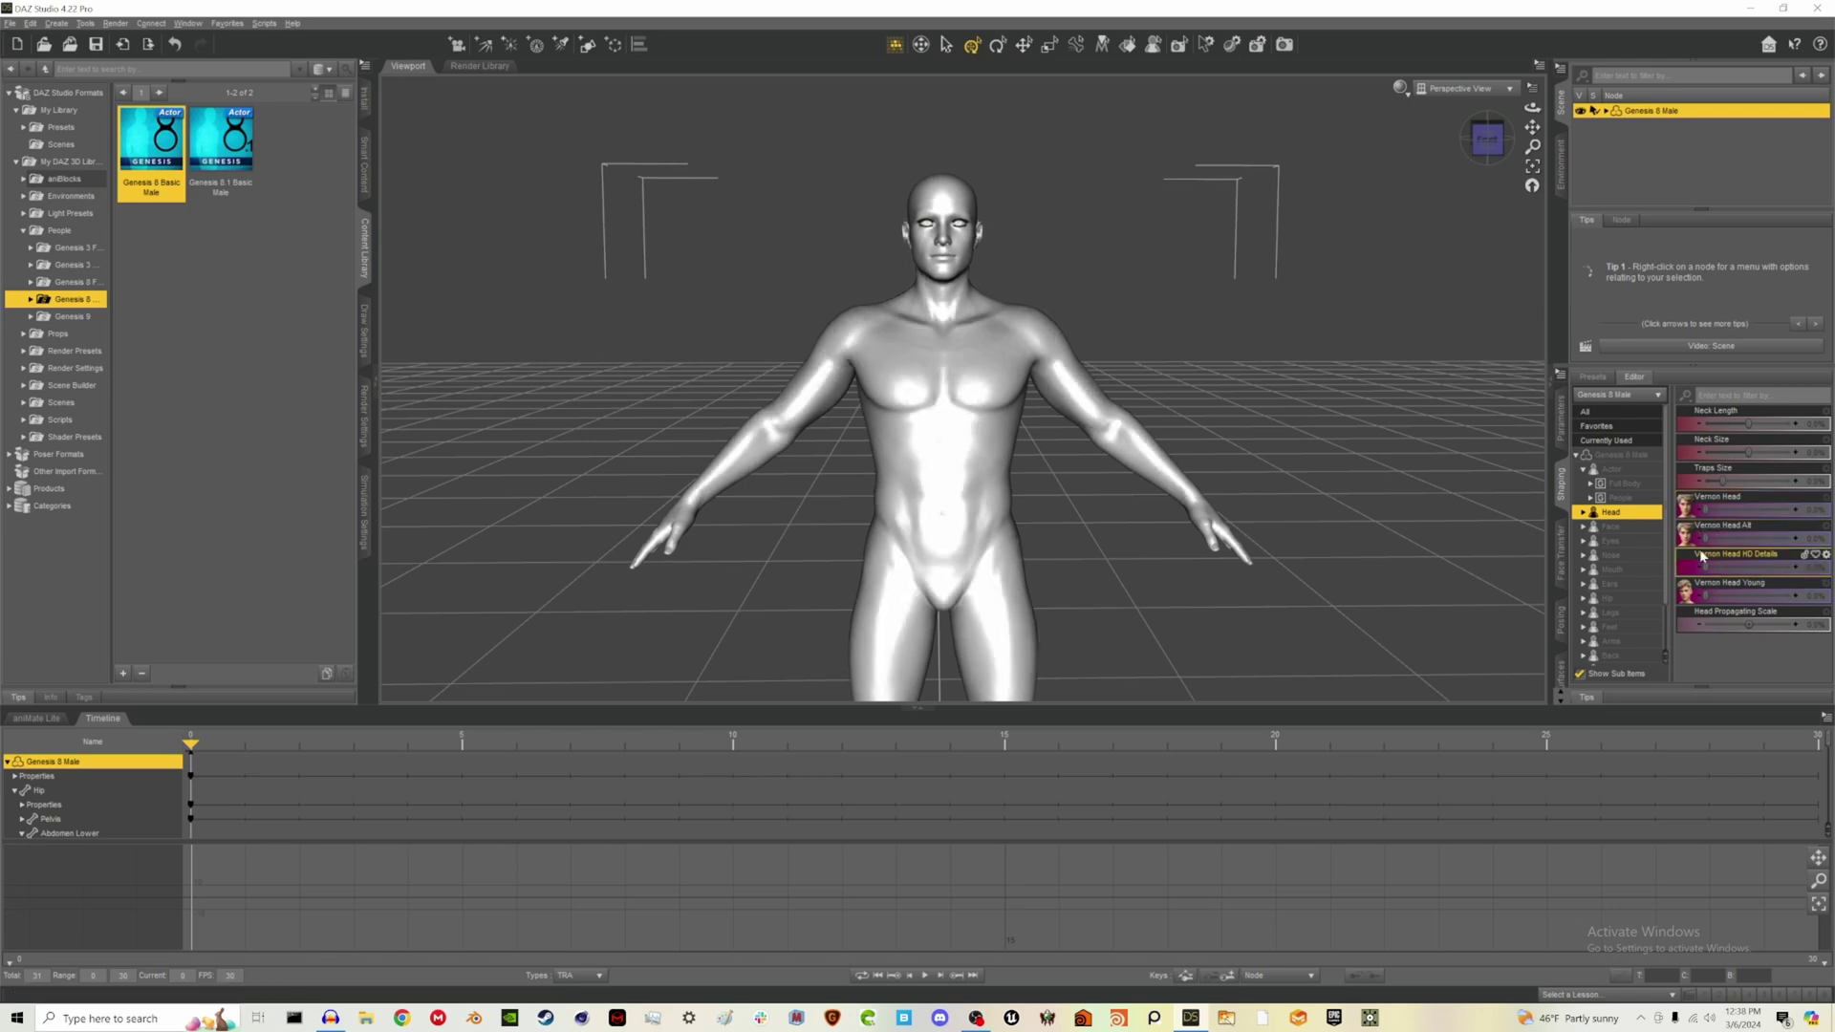
drag(1705, 569, 1722, 627)
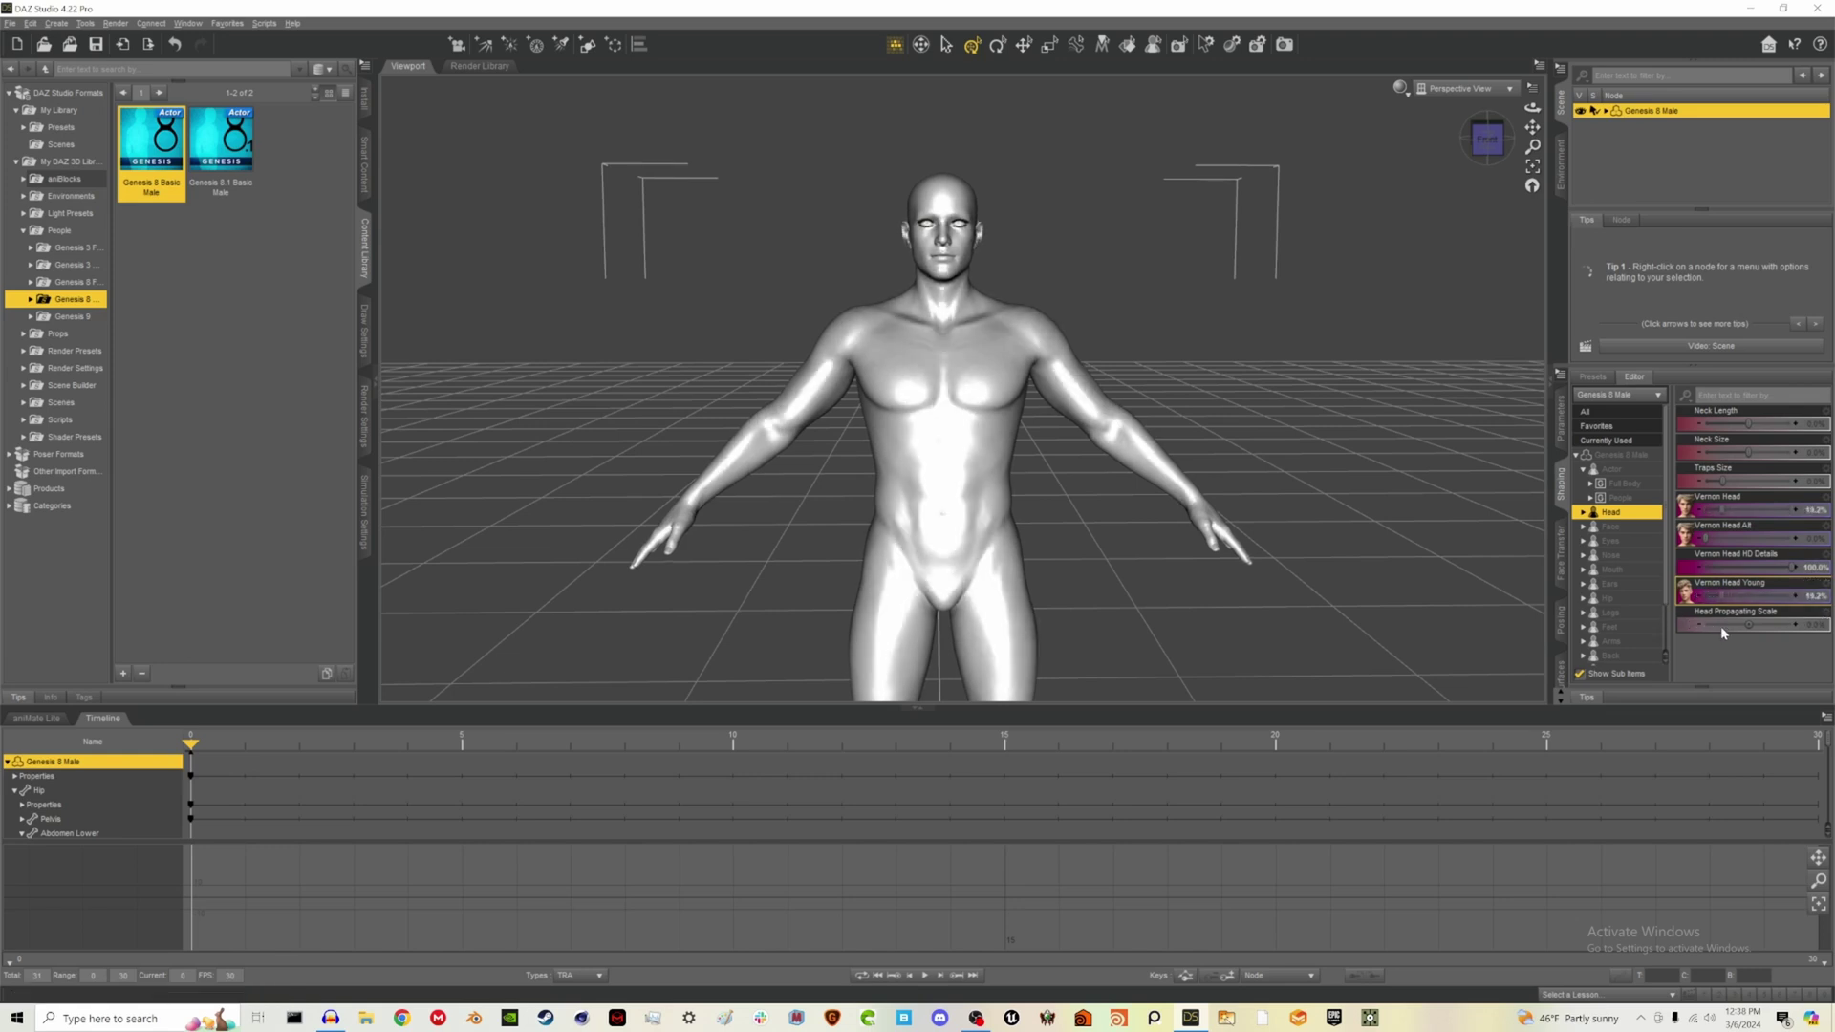
mouse_move(1707, 539)
mouse_down()
mouse_move(1816, 553)
mouse_move(1690, 546)
mouse_up()
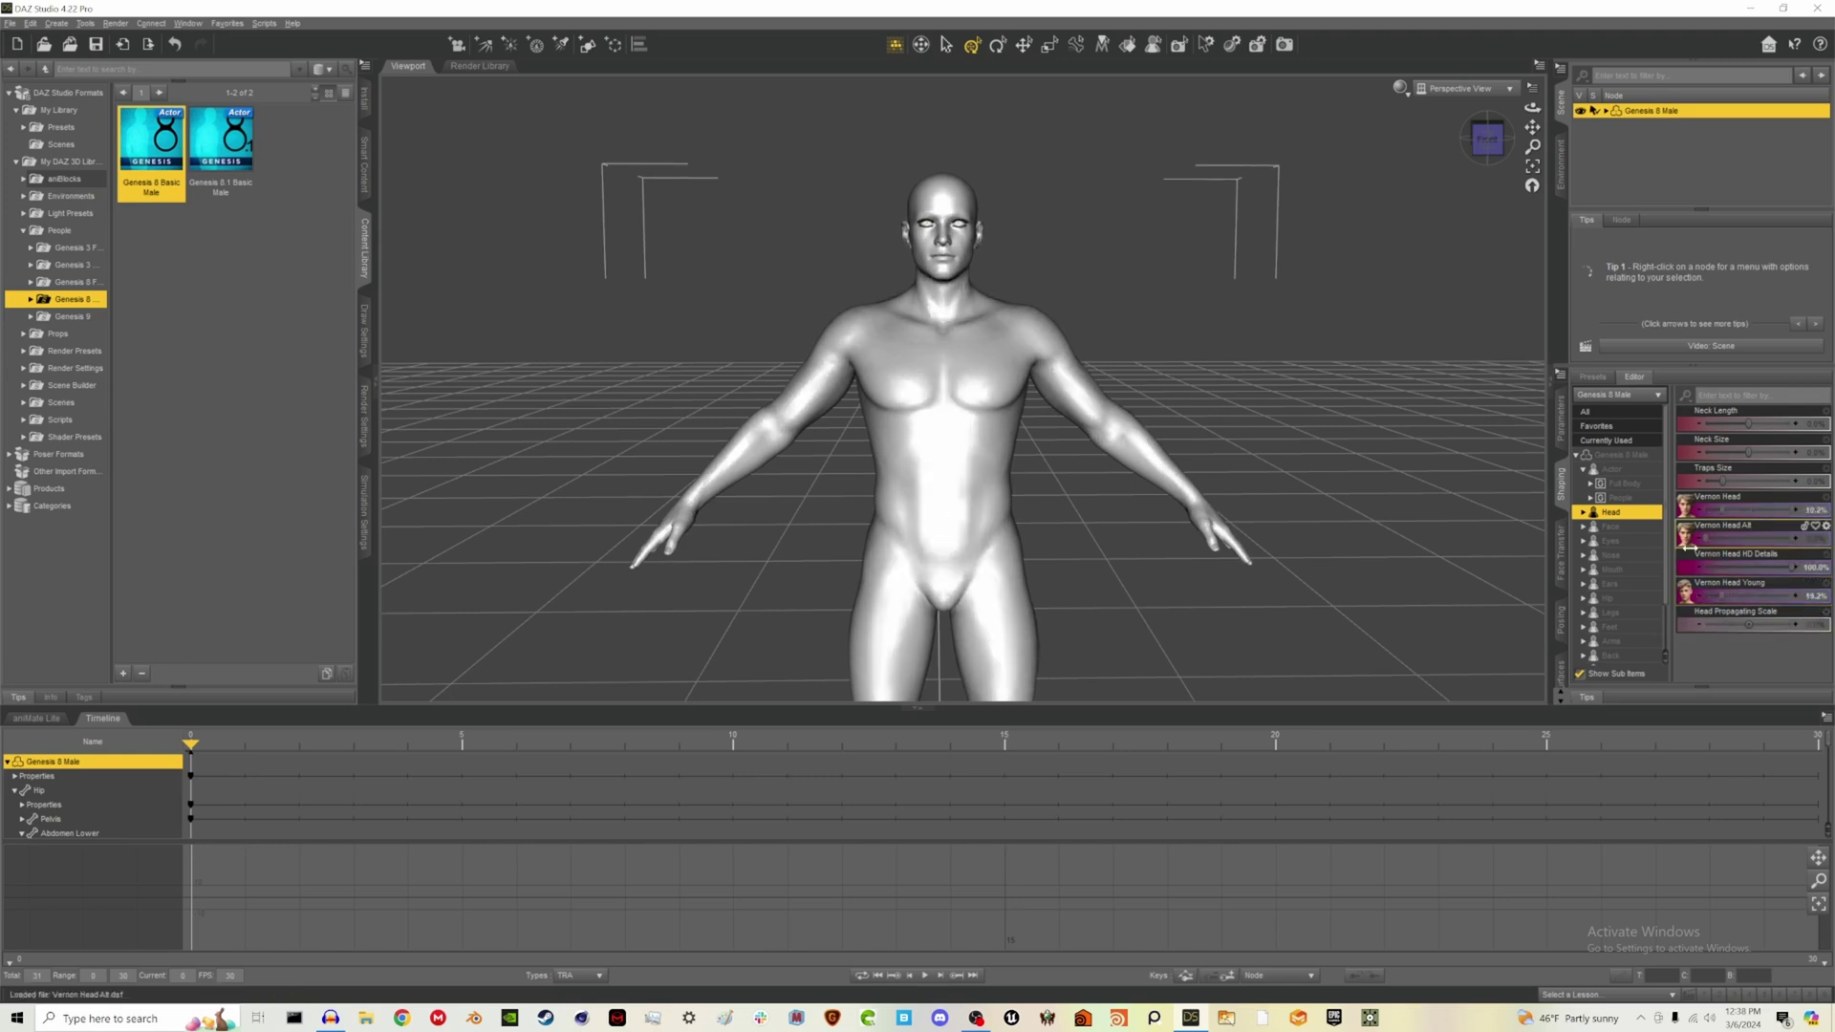
Look through the shape morphs available for the figure's face, eyes, mouth and chest
click(1609, 527)
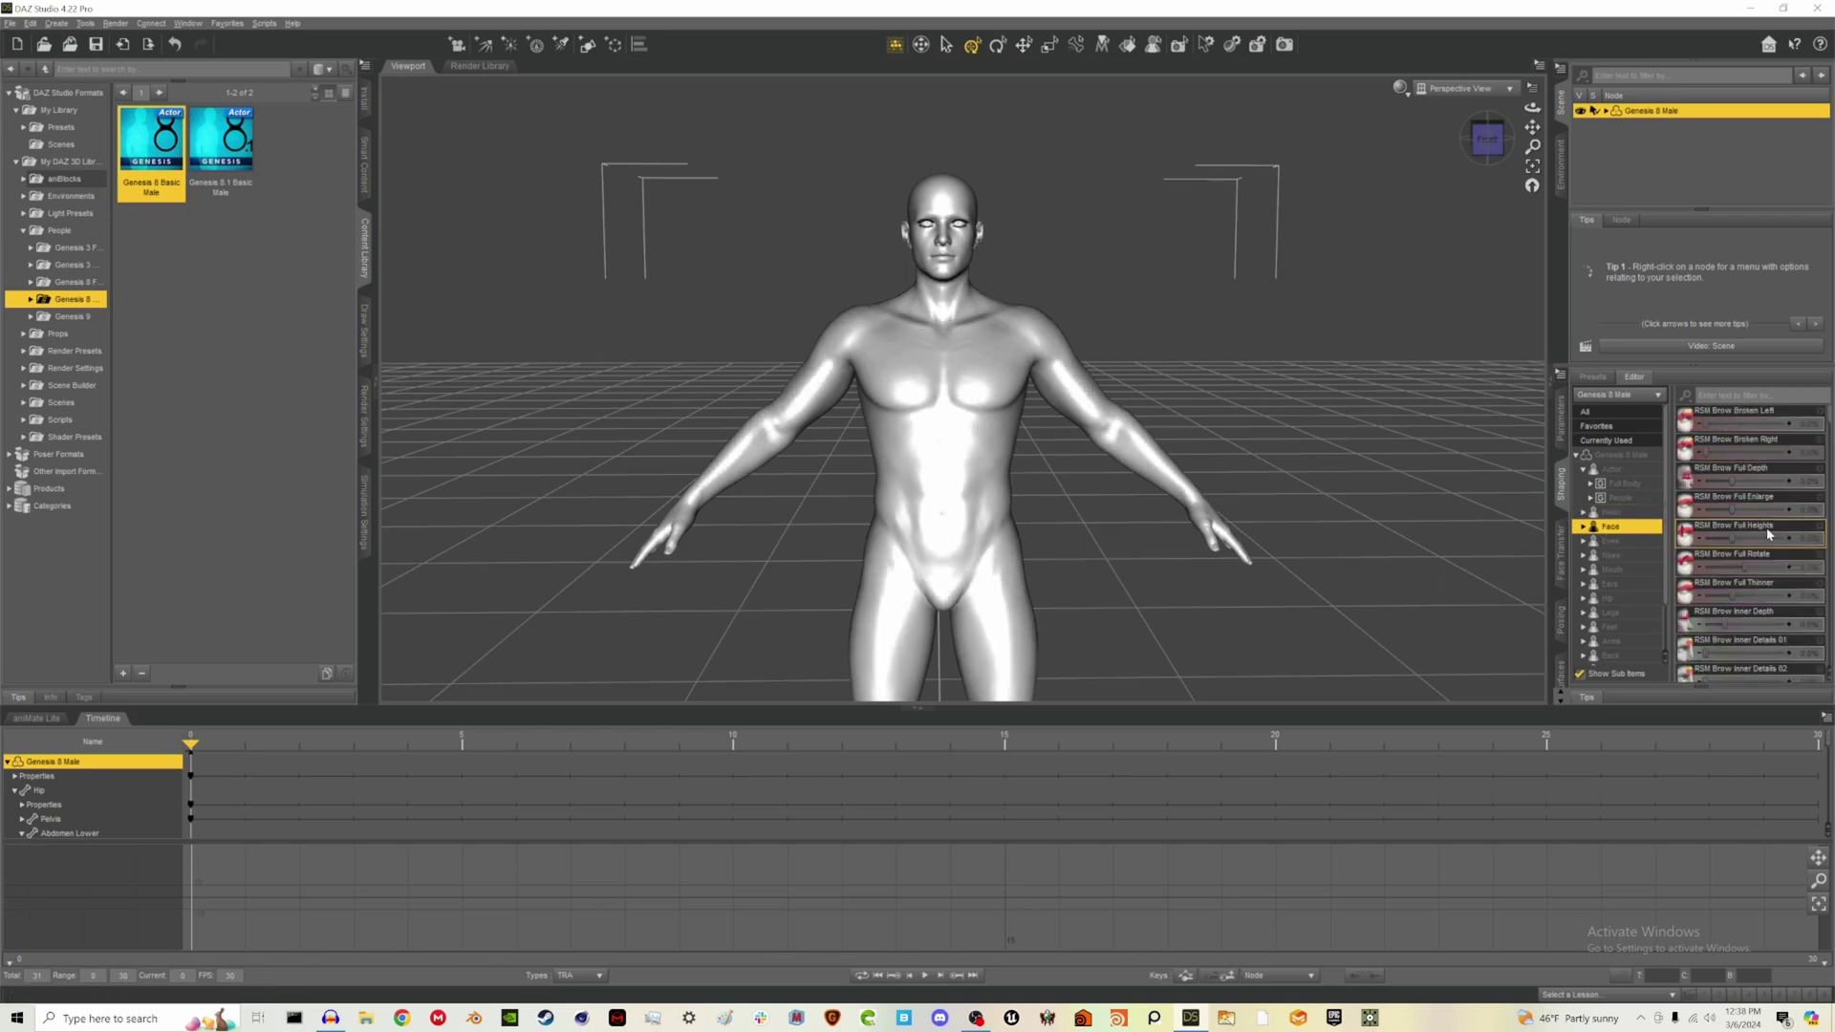
scroll(1752, 599, down, 2)
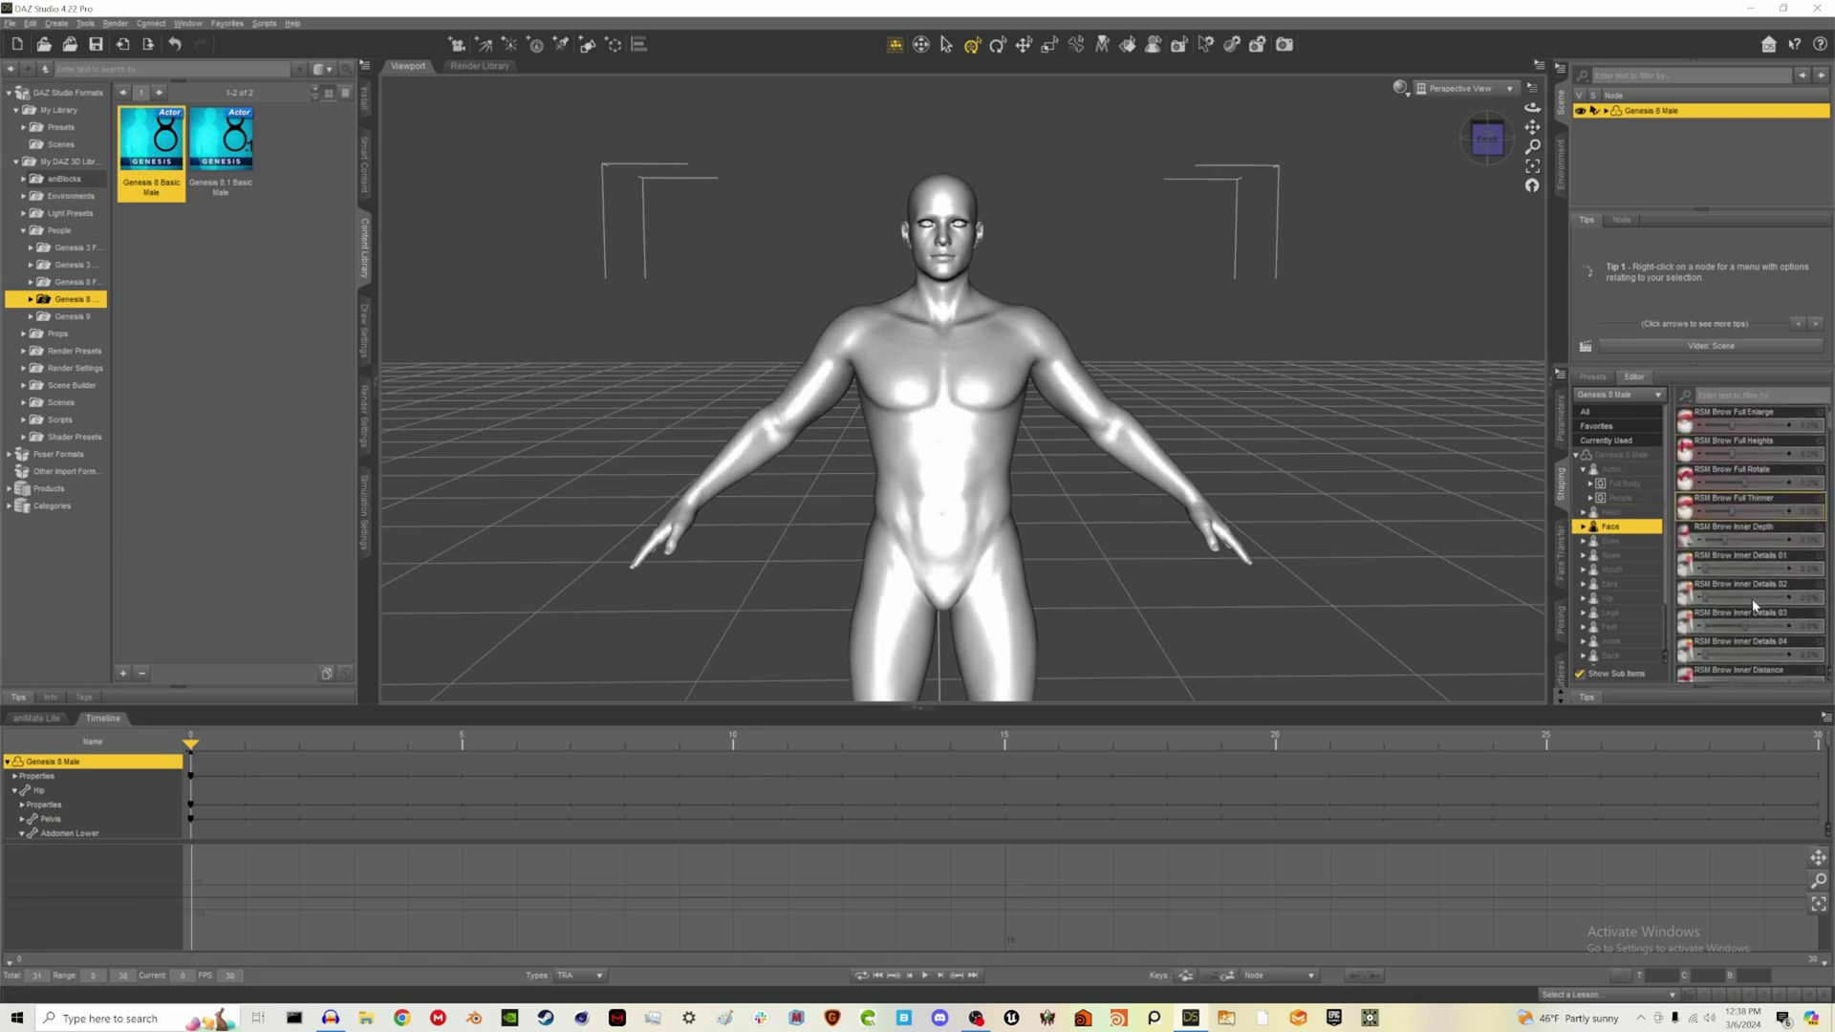
click(1623, 544)
click(1619, 571)
scroll(1633, 611, down, 1)
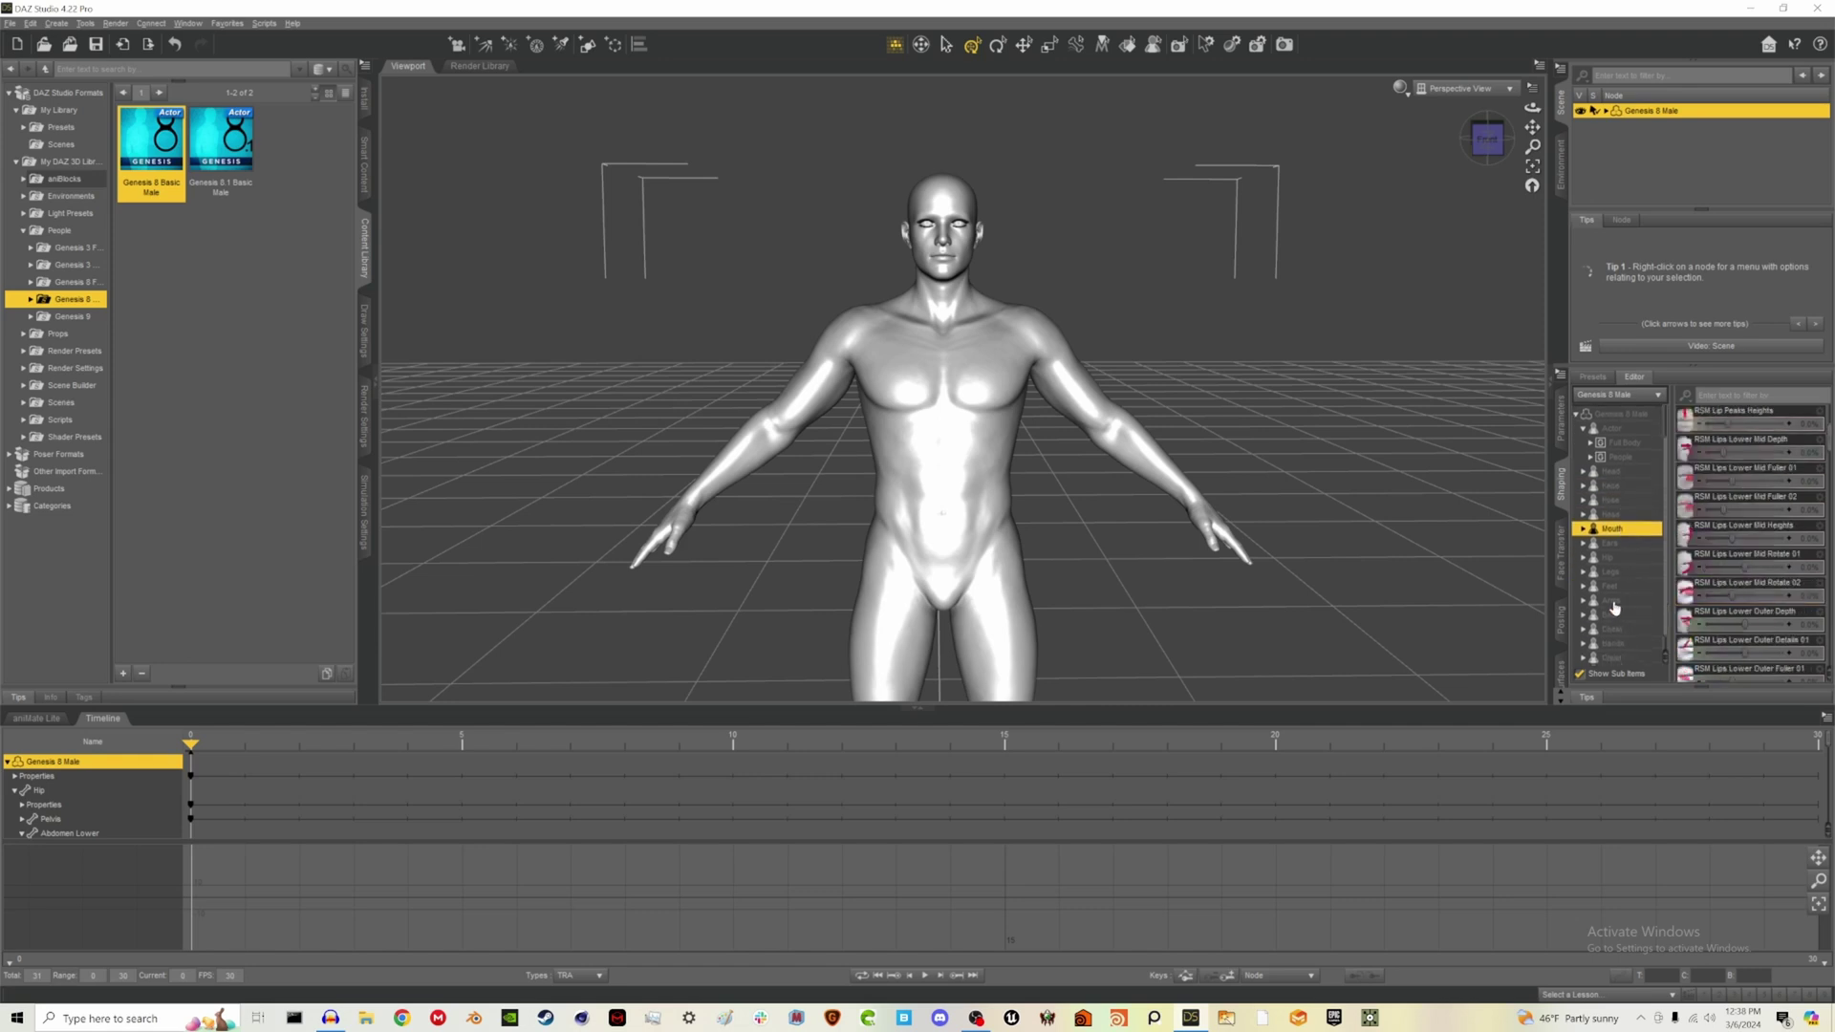
click(1622, 630)
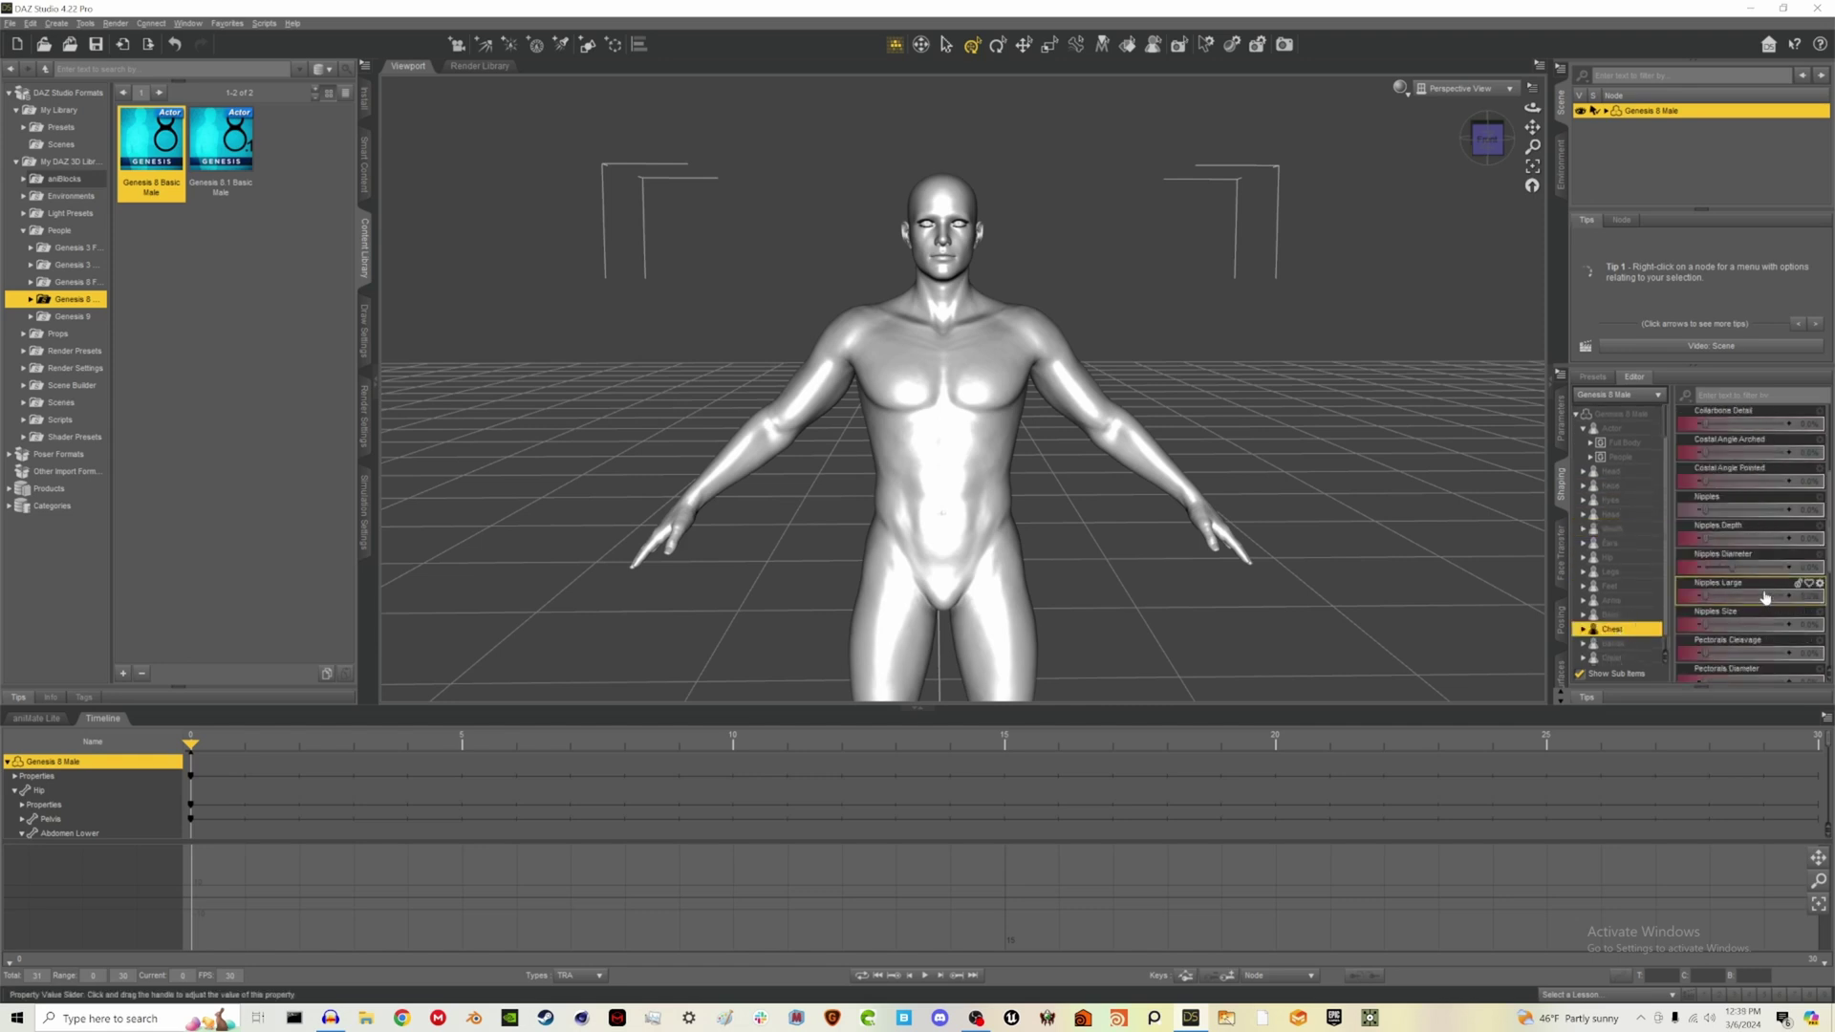
scroll(1725, 572, down, 3)
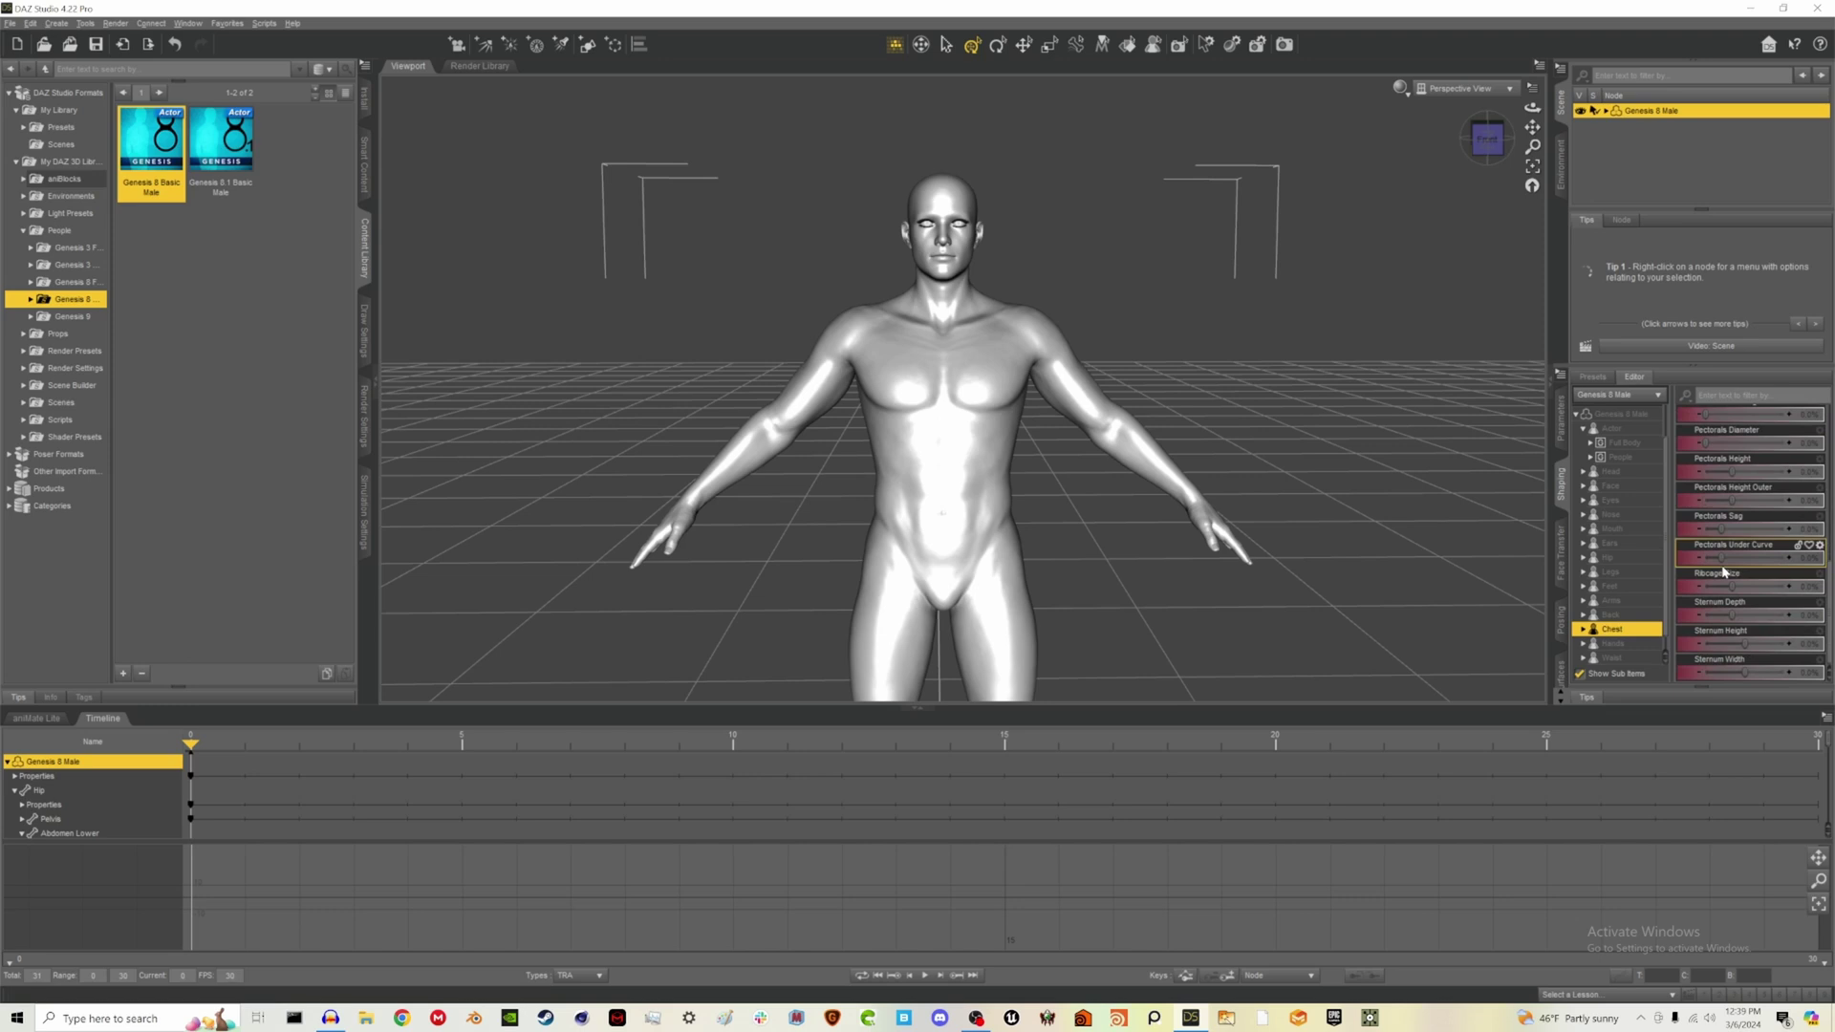
Raise the Wrist Size morph of the hands above half strength and reduce Nails Length slightly below zero
click(1615, 647)
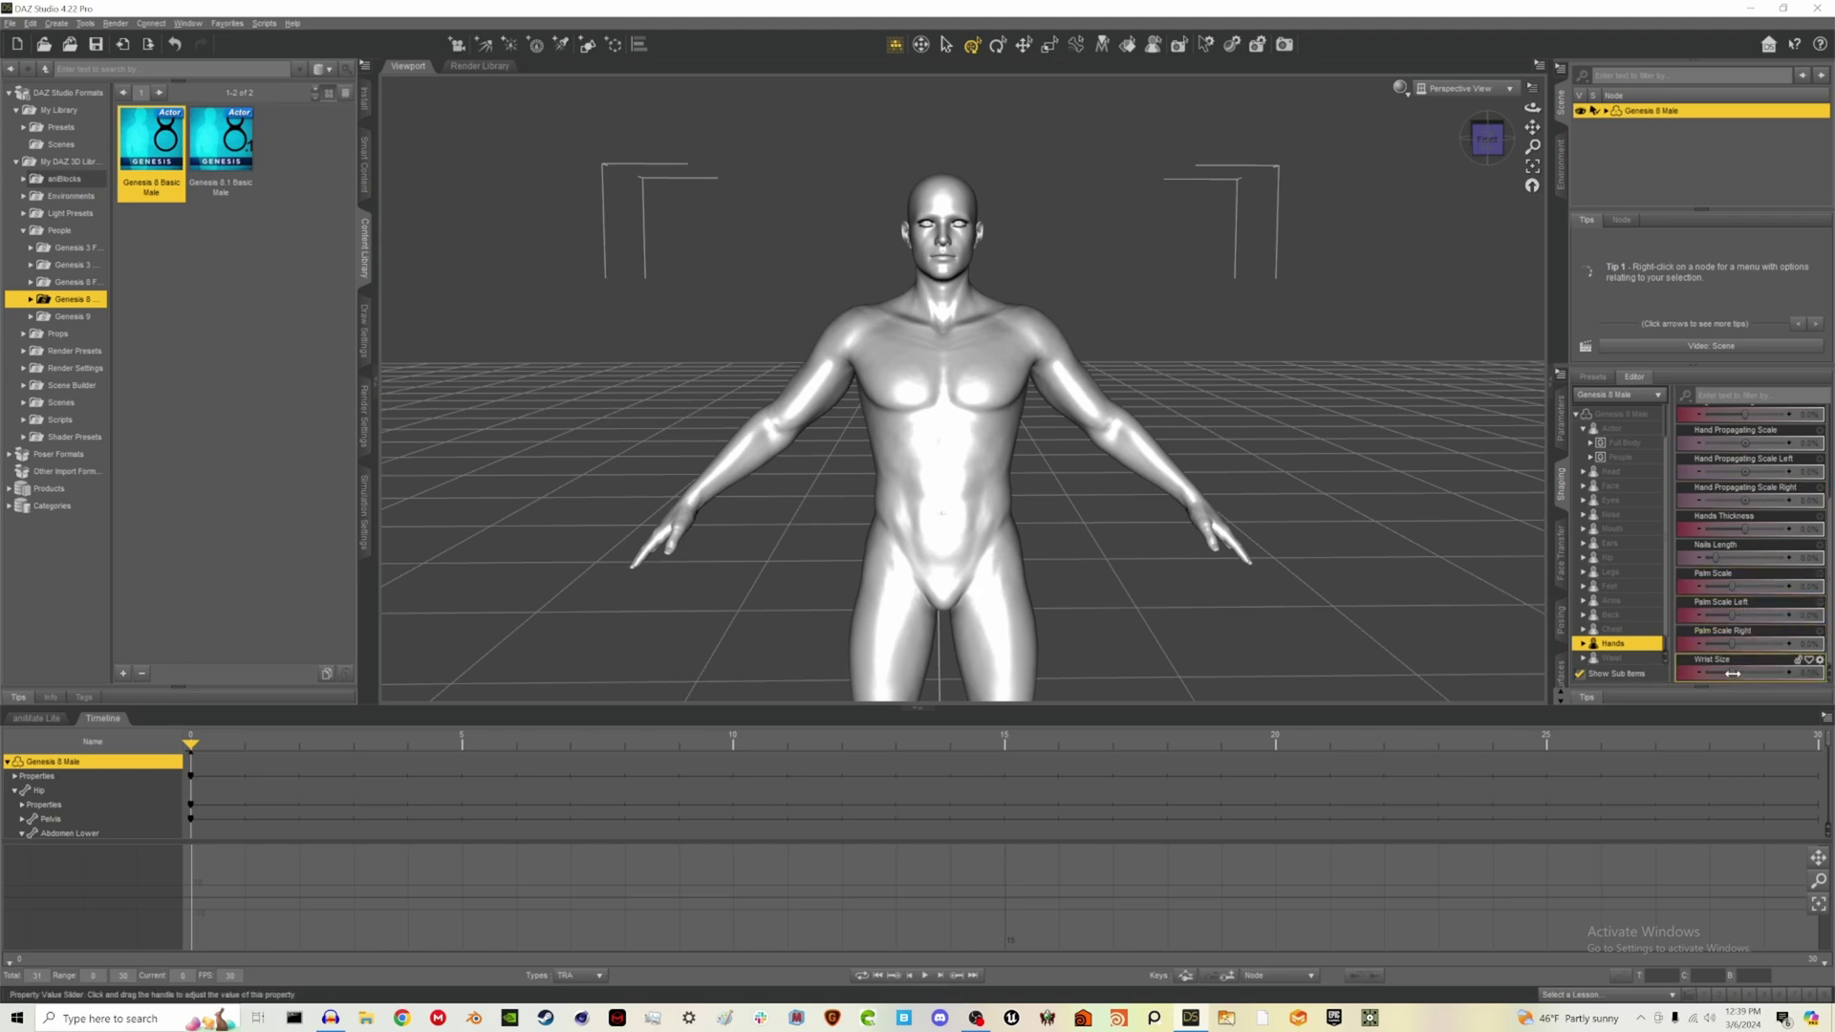
mouse_move(1732, 673)
mouse_down()
mouse_move(1670, 674)
mouse_move(1764, 674)
mouse_up()
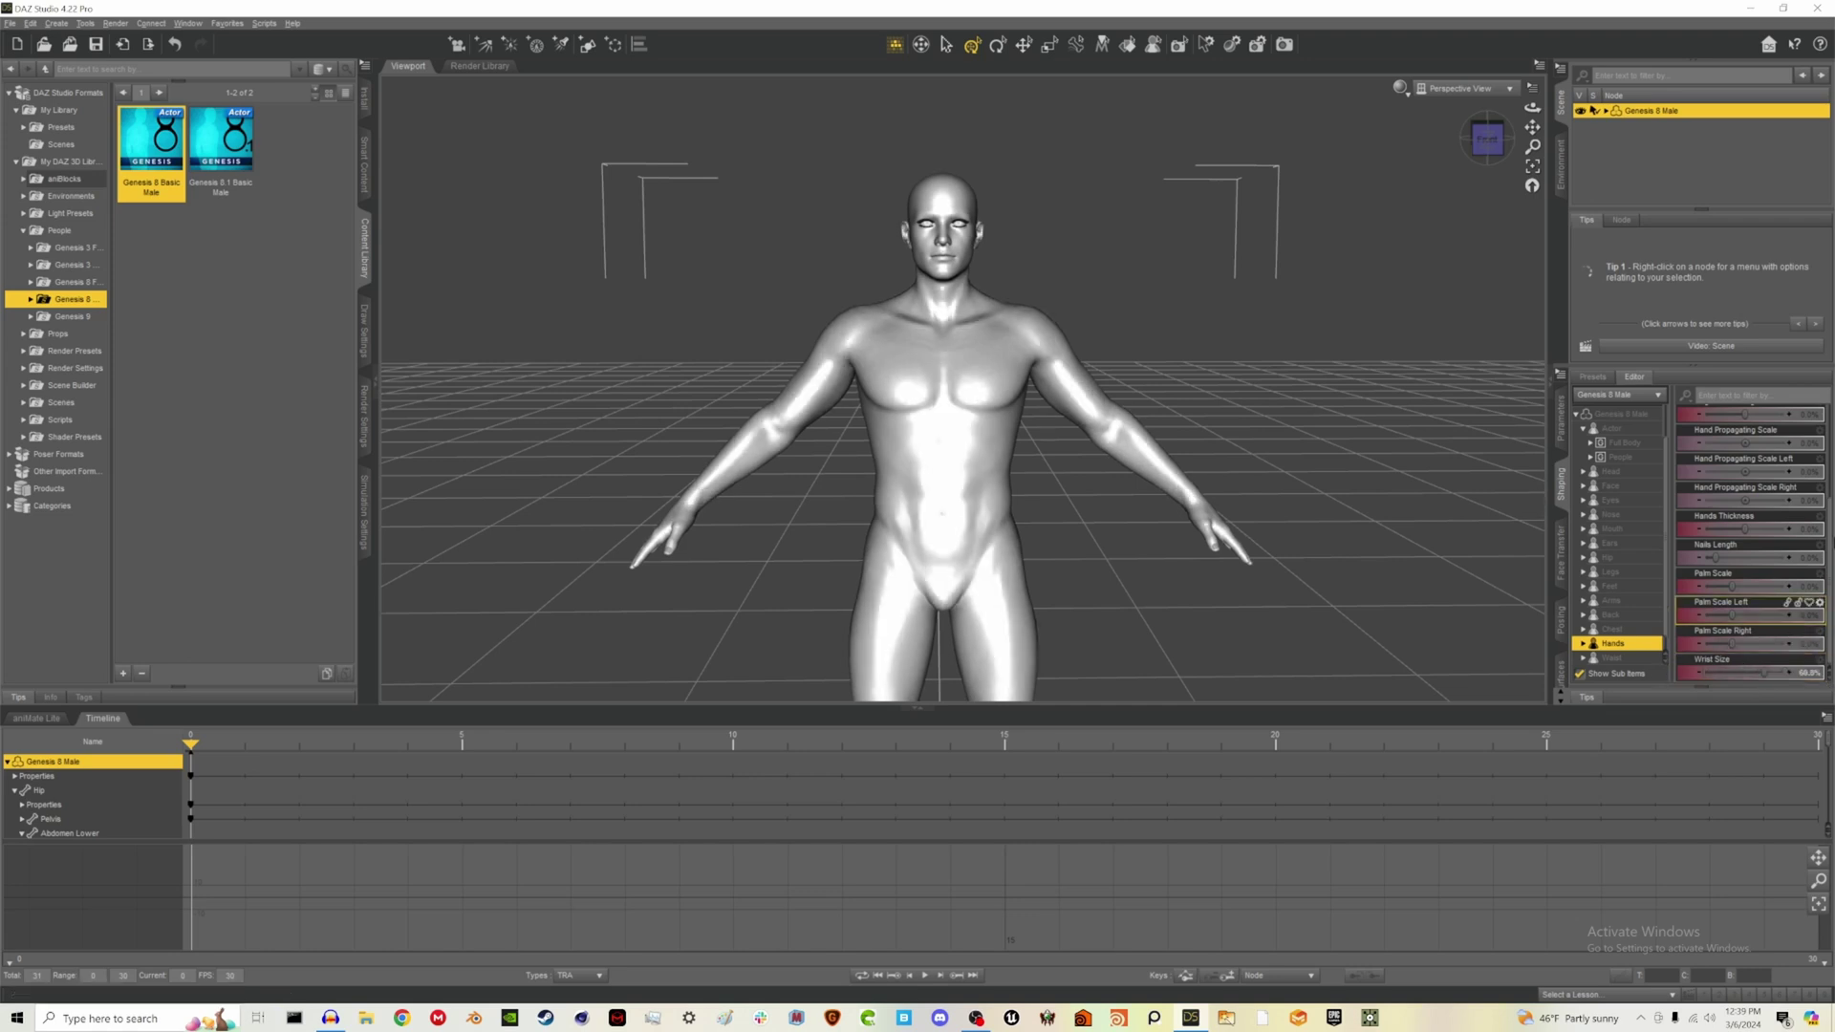
mouse_move(1719, 560)
mouse_down()
mouse_move(1808, 570)
mouse_move(1711, 579)
mouse_up()
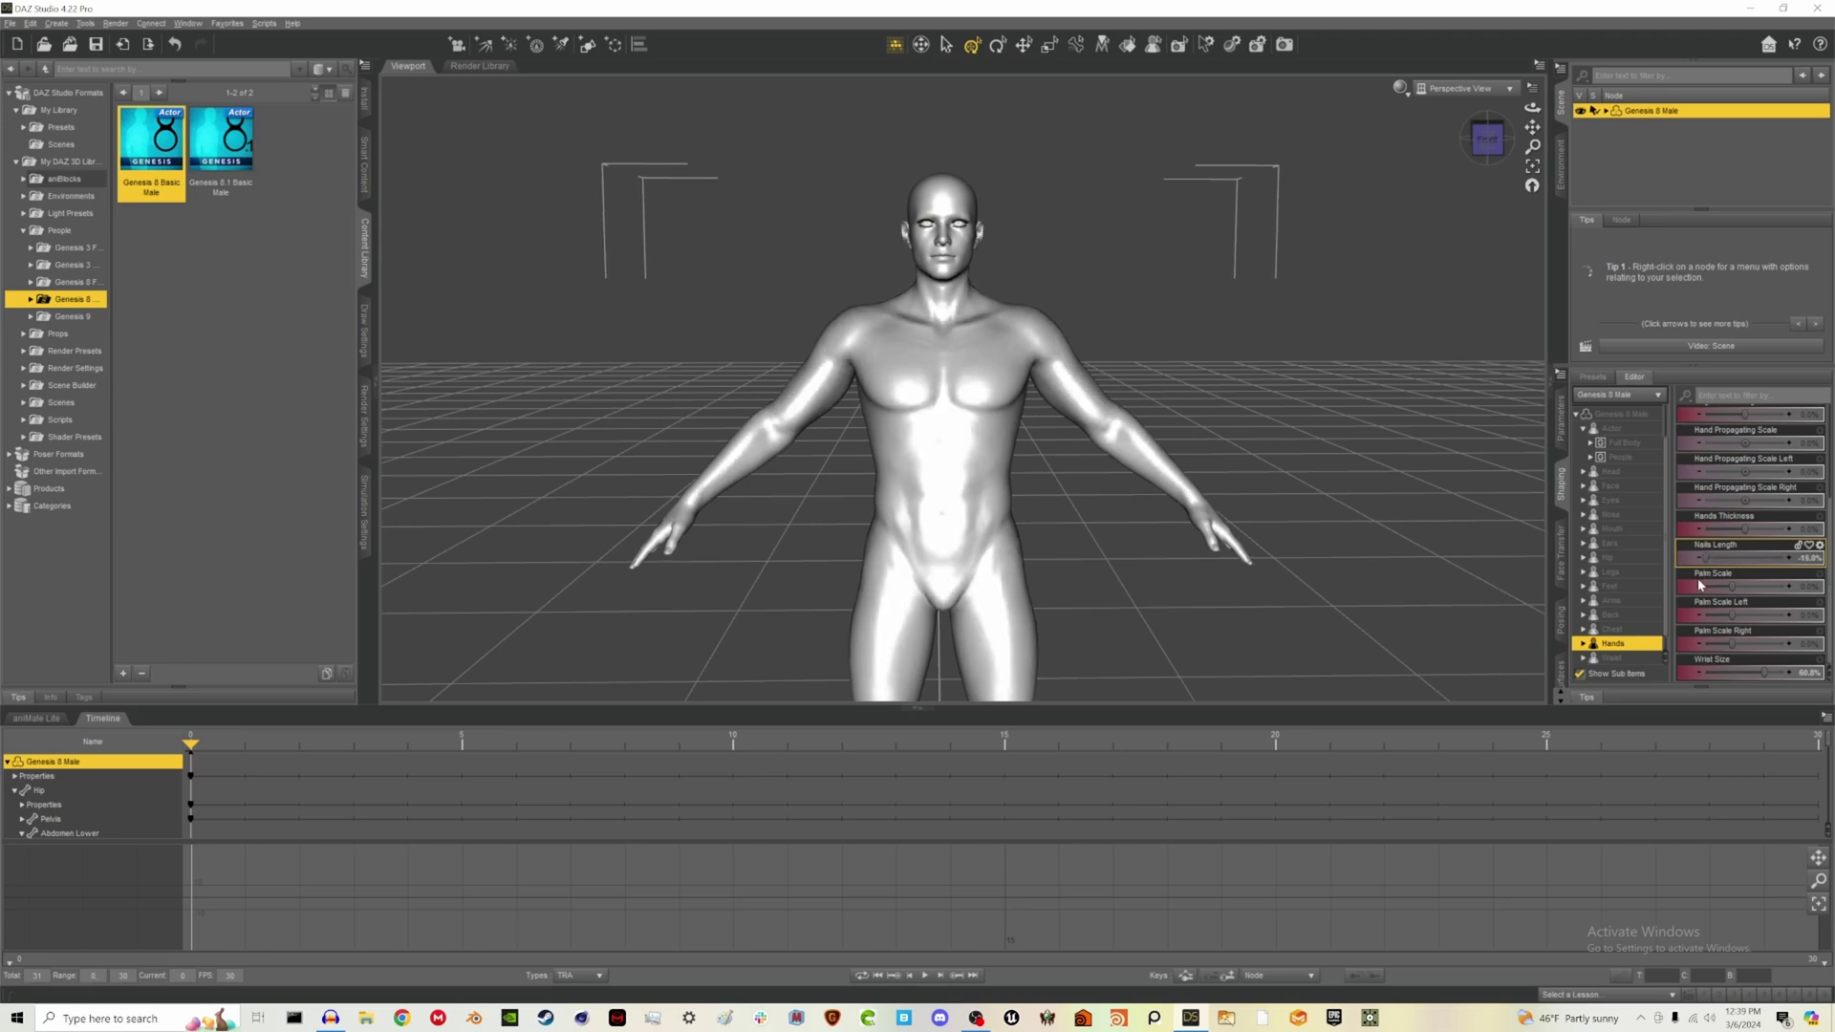
Look over the remaining hand morphs and the chest and back shape categories
scroll(1744, 619, up, 2)
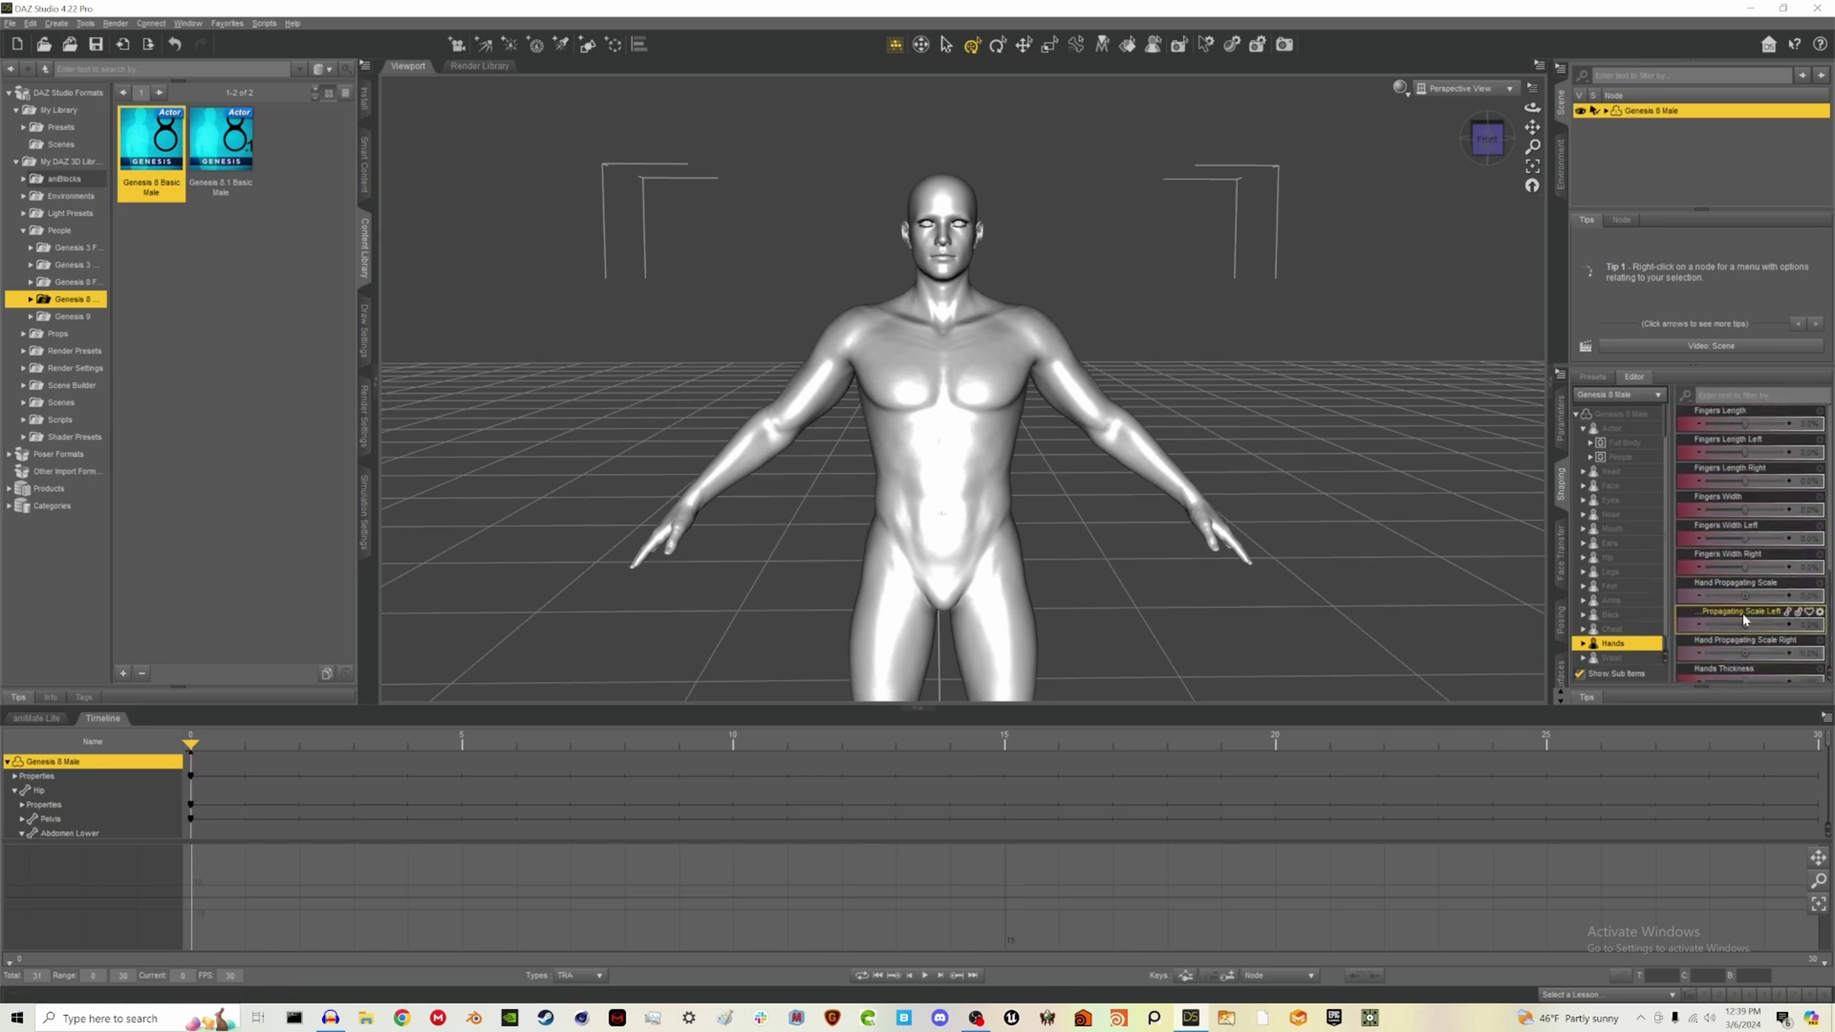
click(1623, 629)
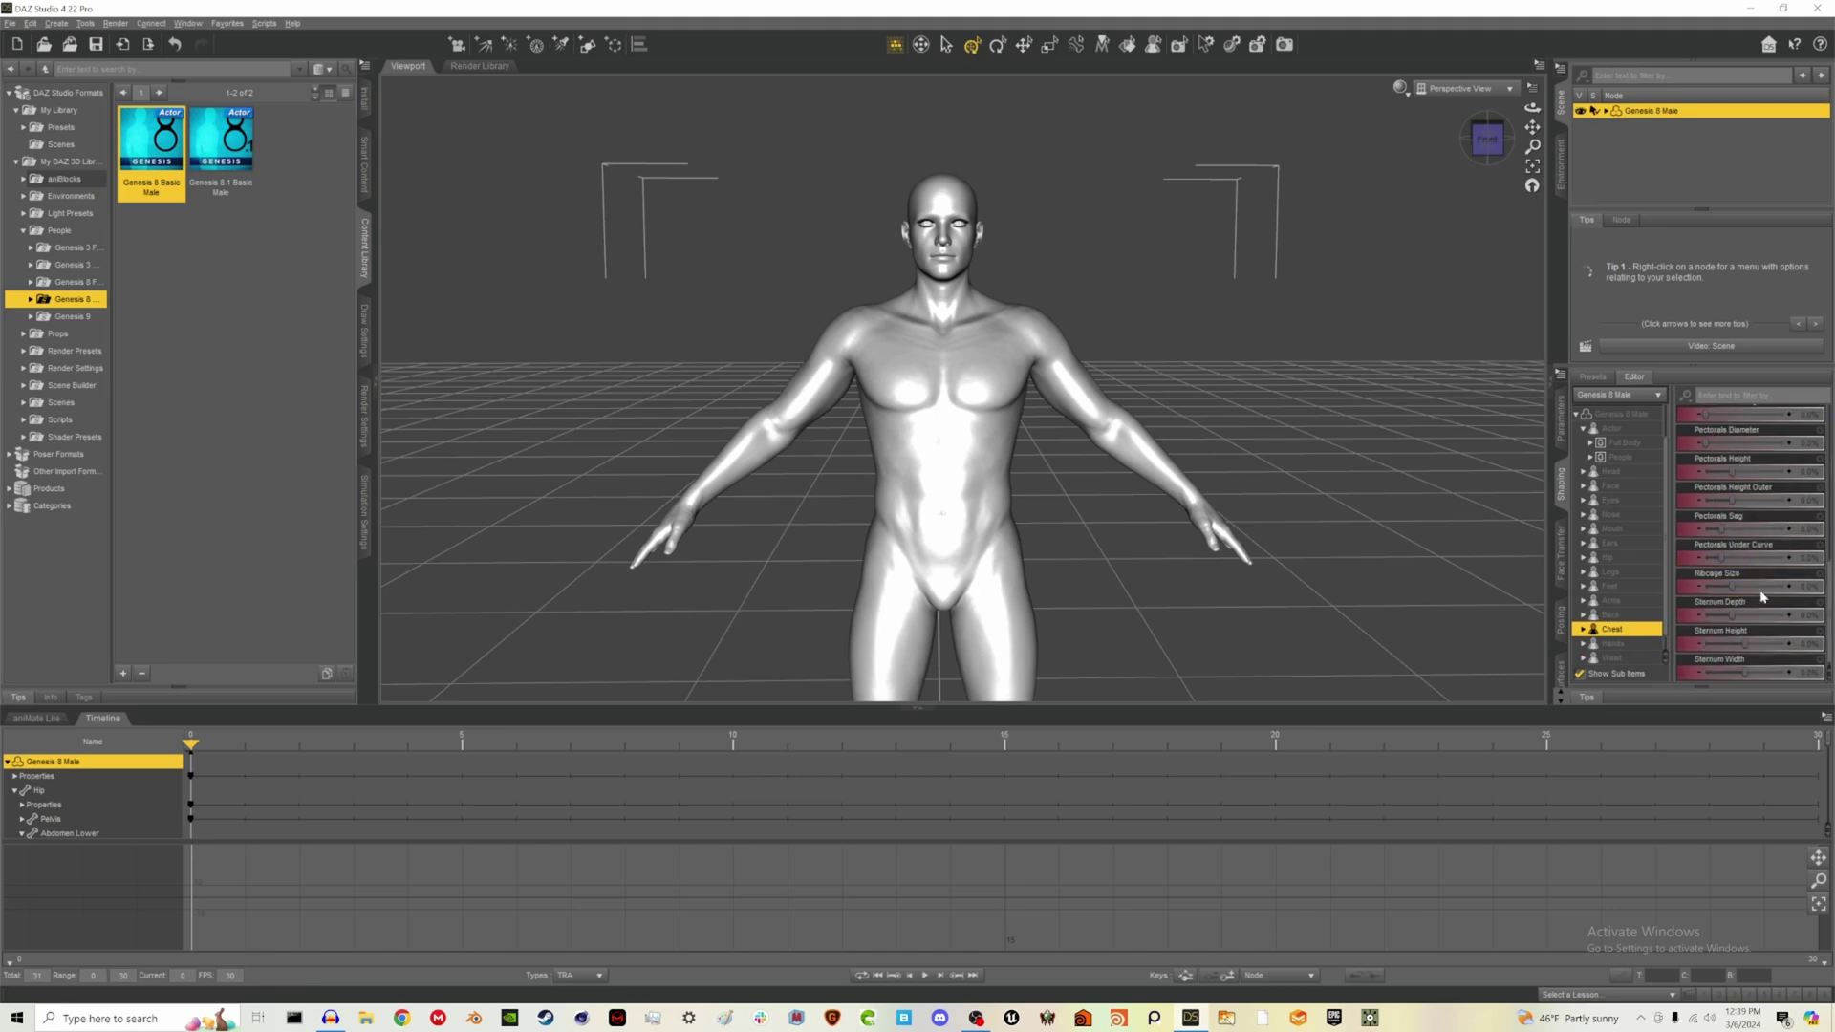
click(1624, 615)
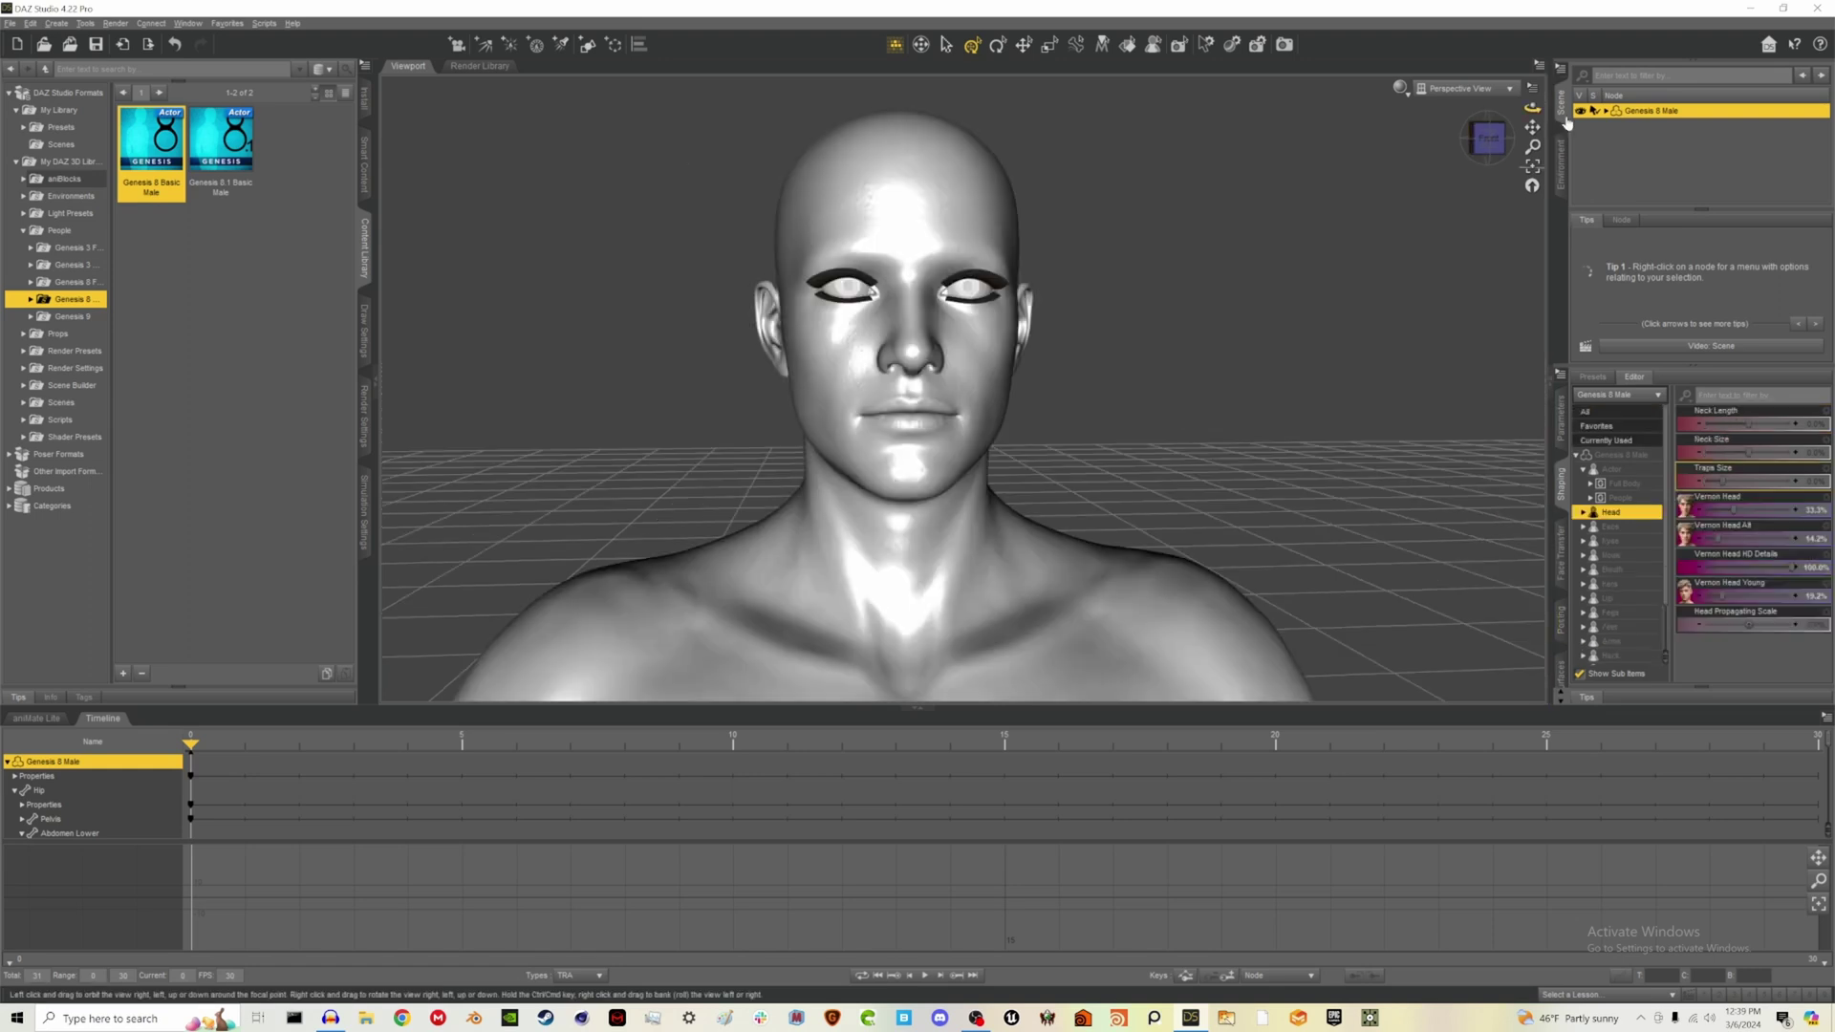
Hide the Genesis 8 Male Eyelashes under the figure in the scene hierarchy
click(1607, 112)
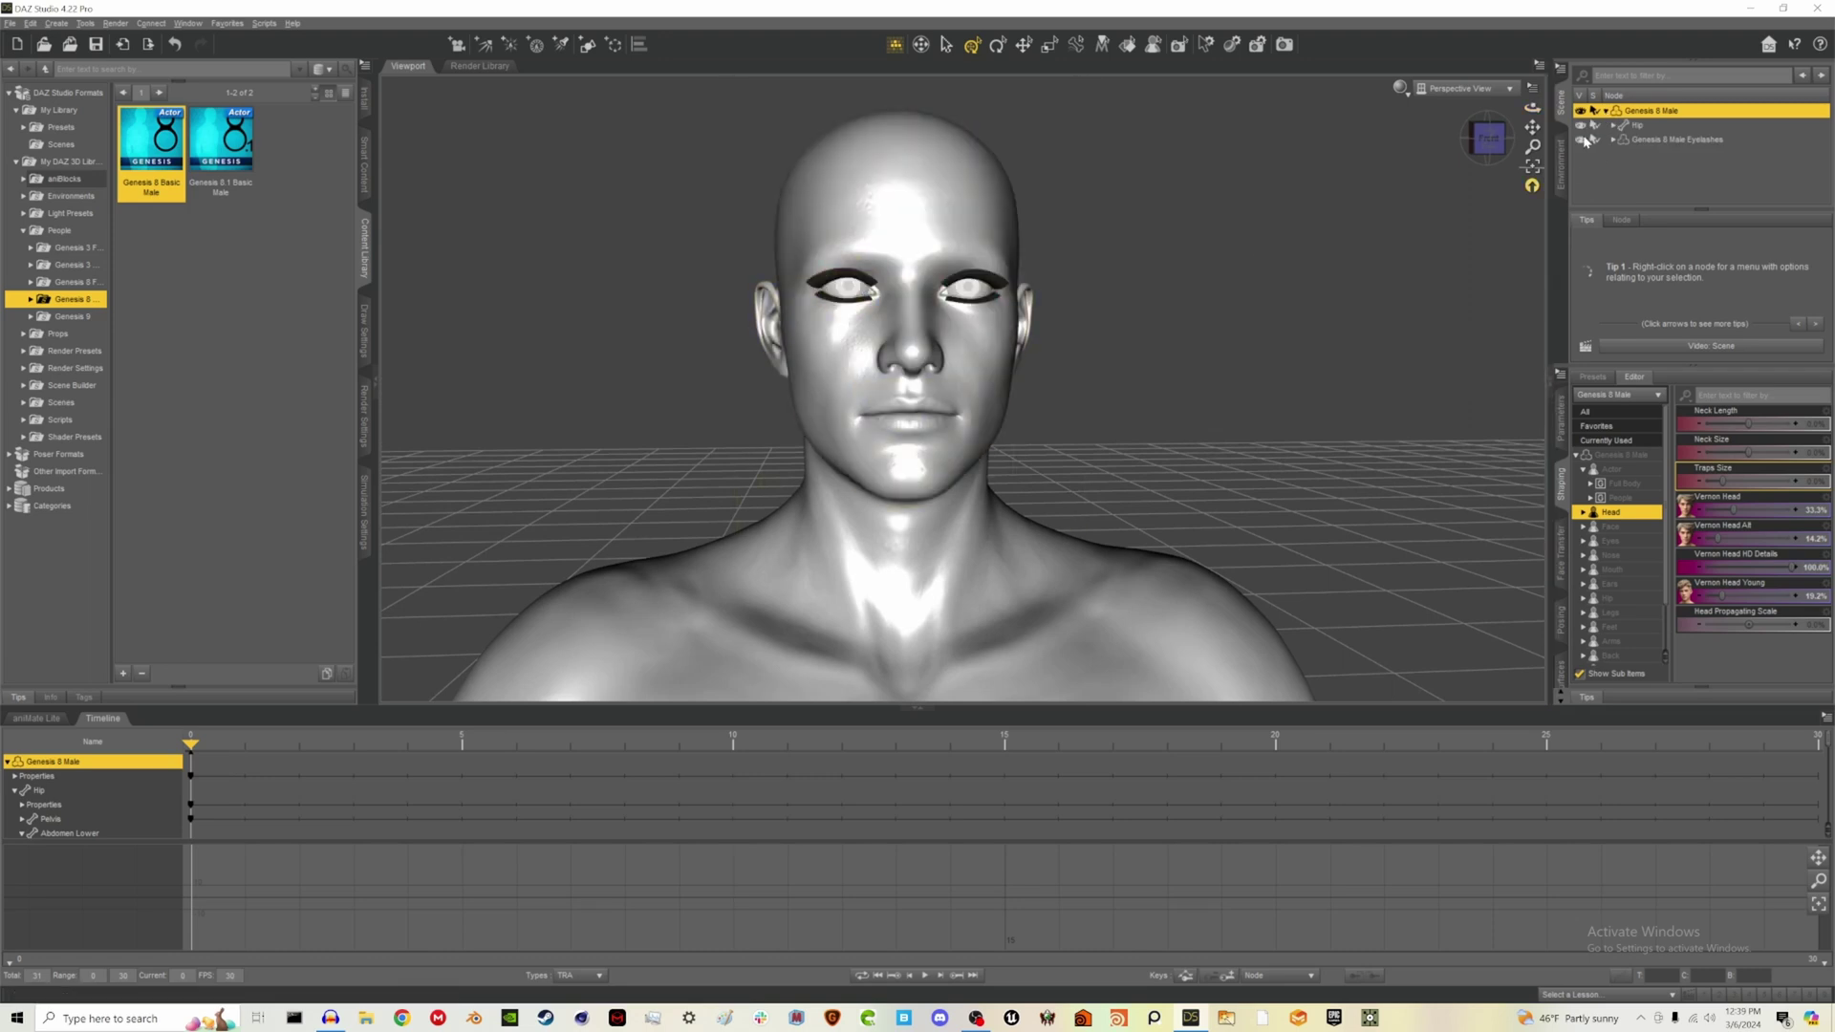
click(1582, 139)
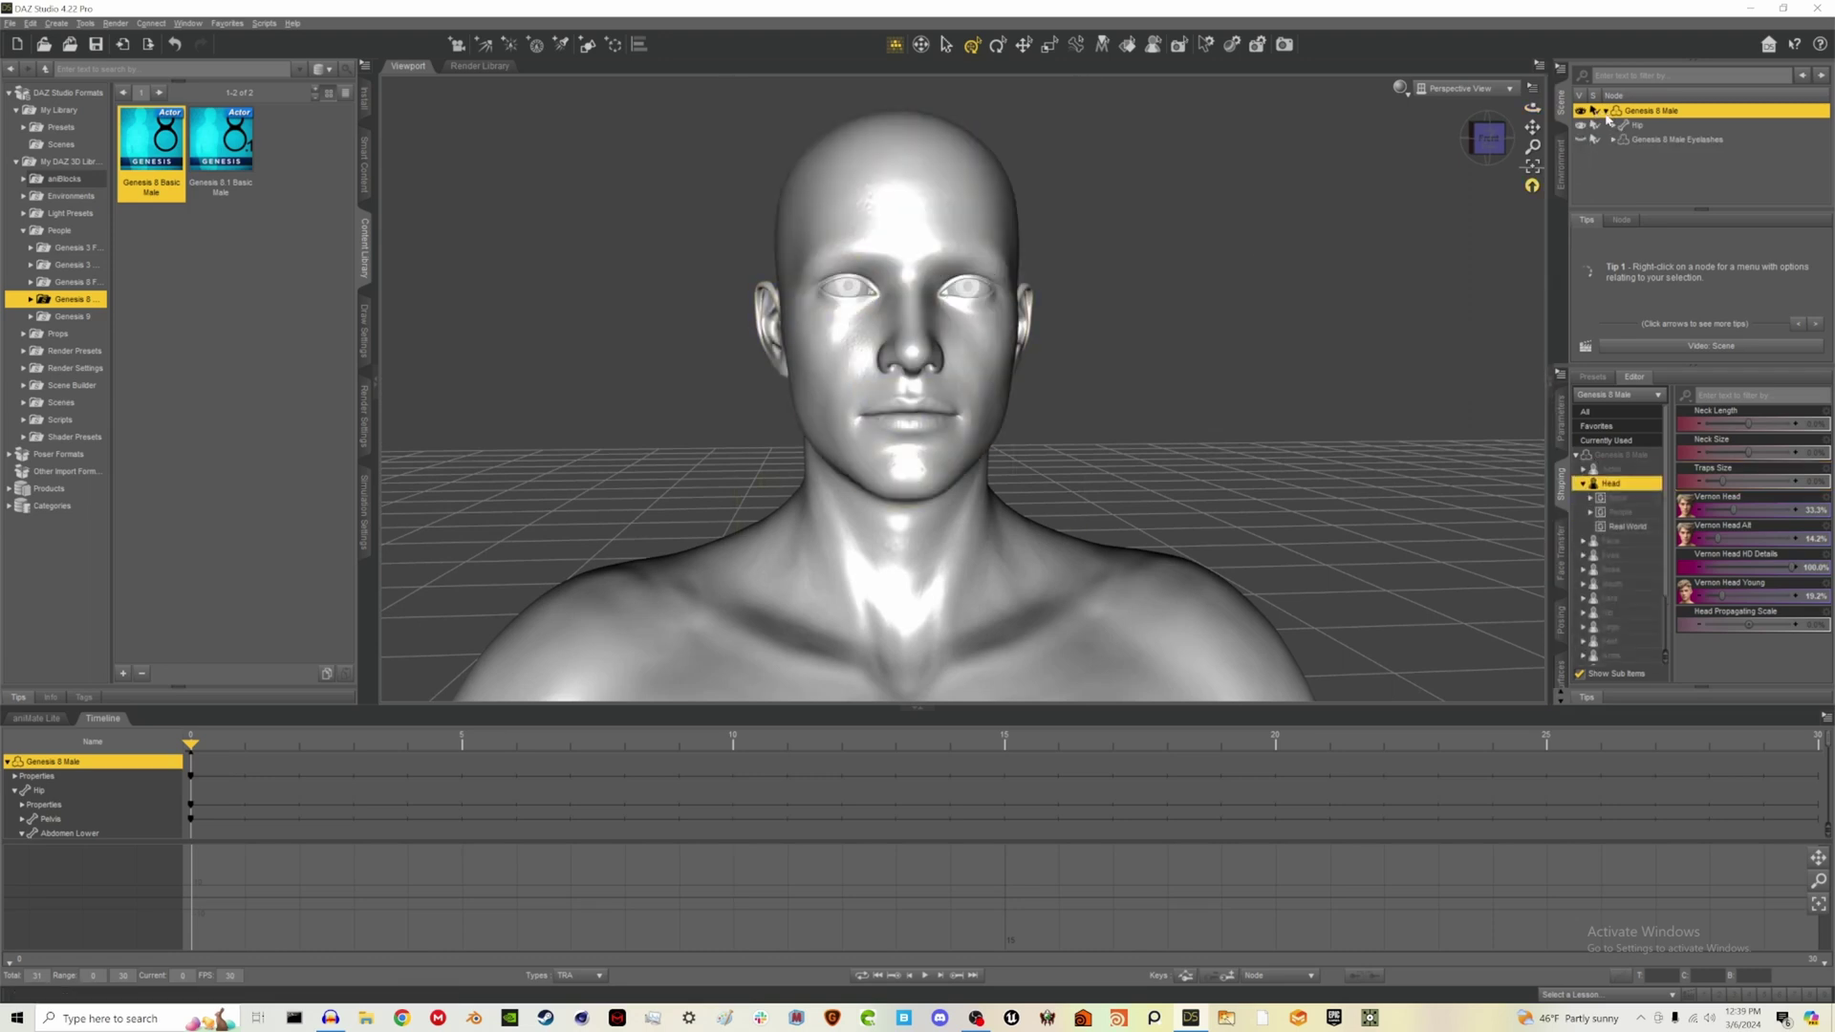
click(1606, 112)
Reshape the figure's eyes and nose using the RSM upper eyelid, nose bridge and nose septum morphs
click(1610, 555)
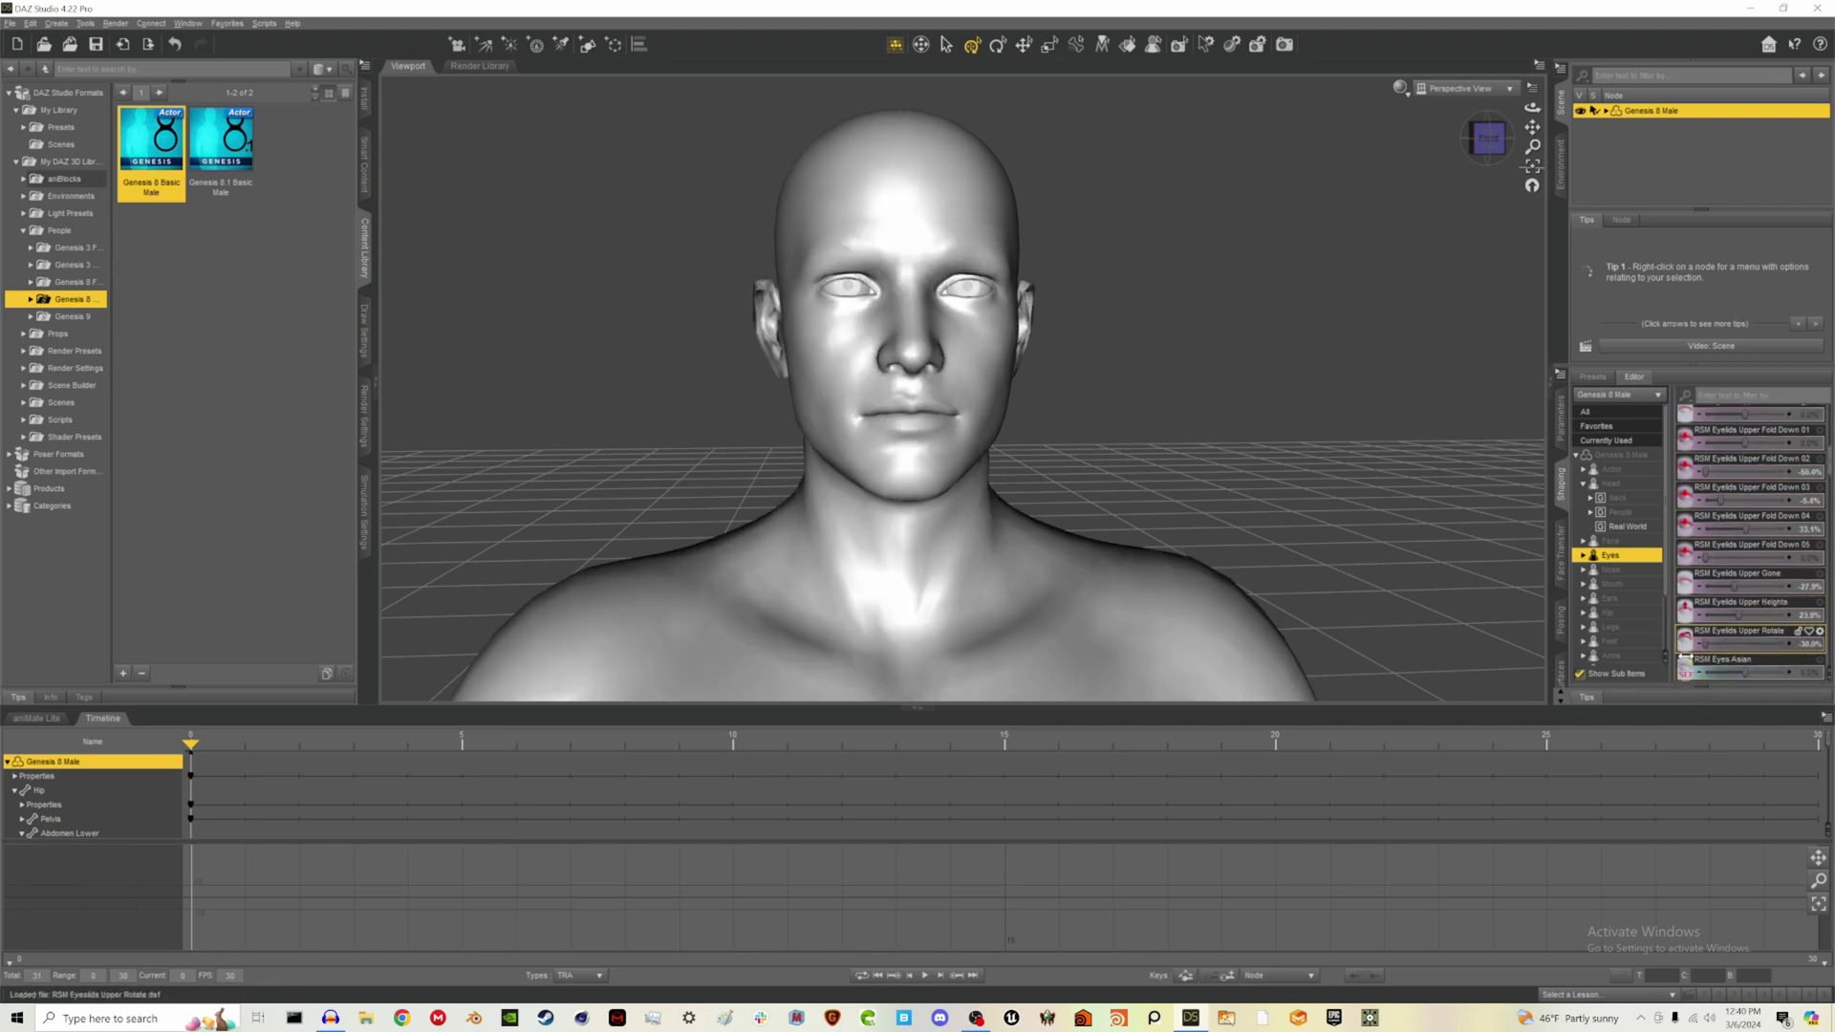
click(1612, 570)
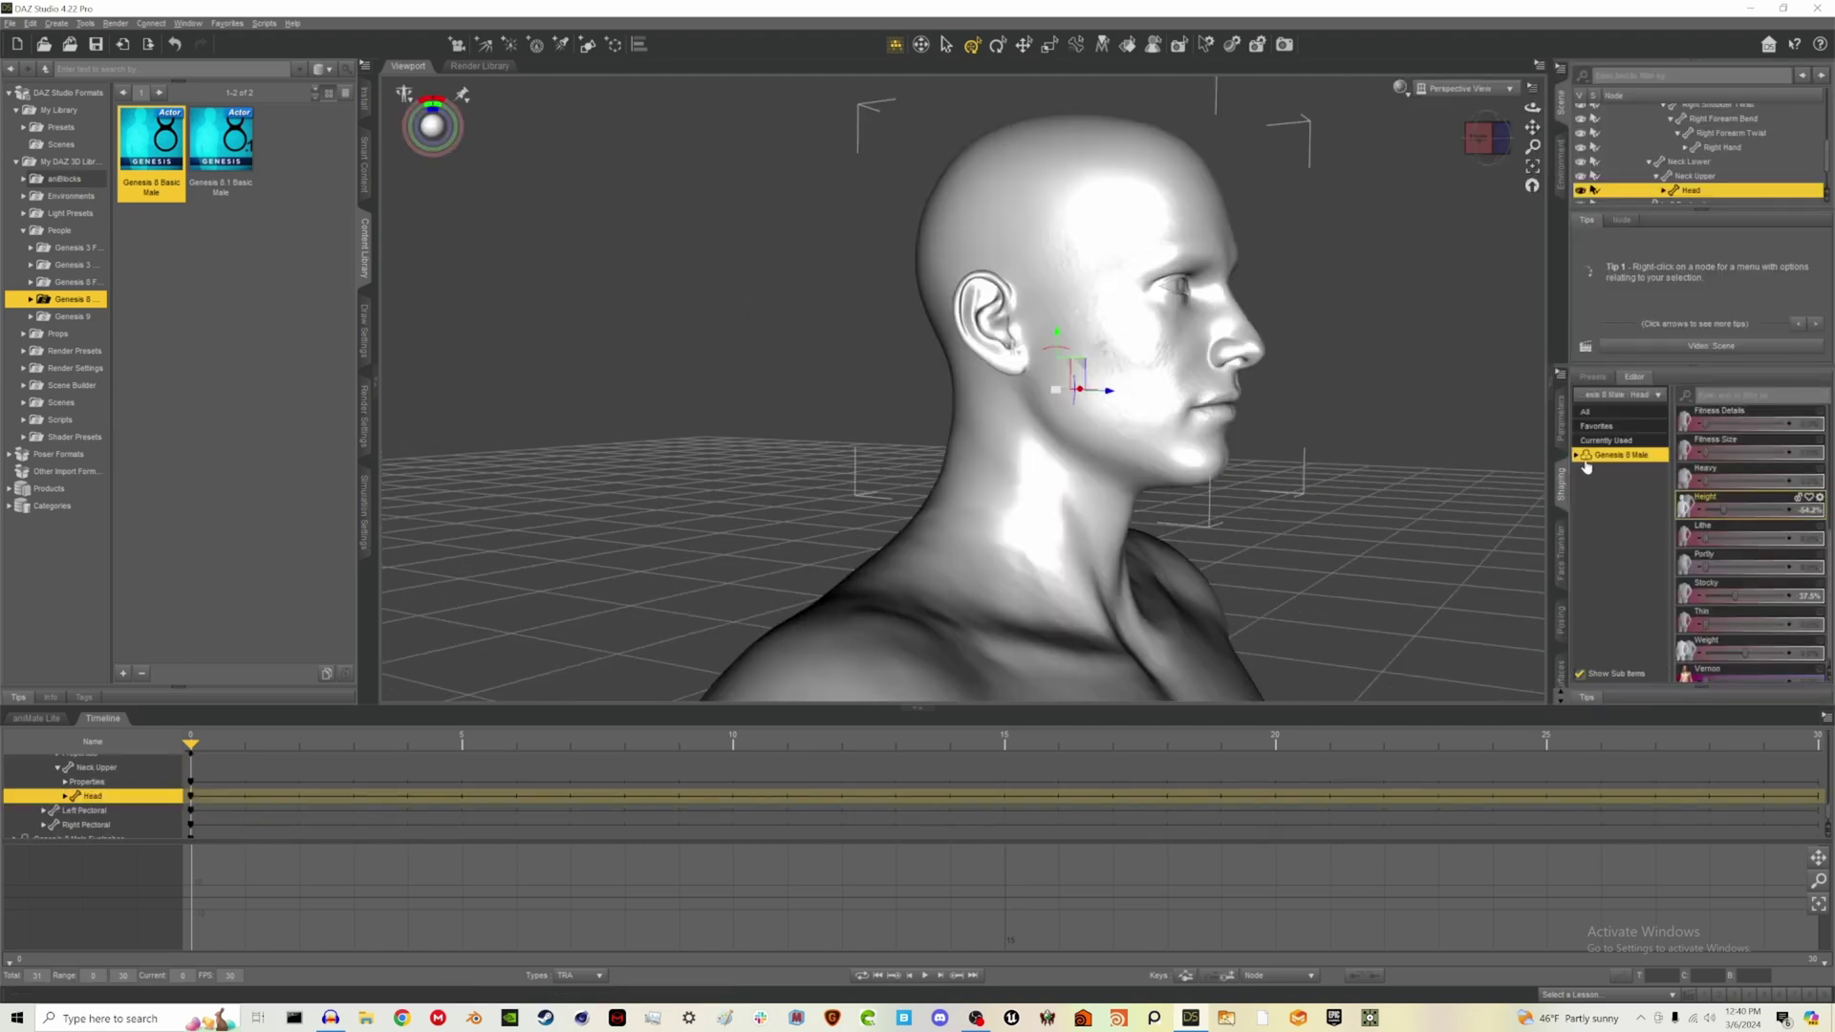
click(1578, 455)
click(1611, 526)
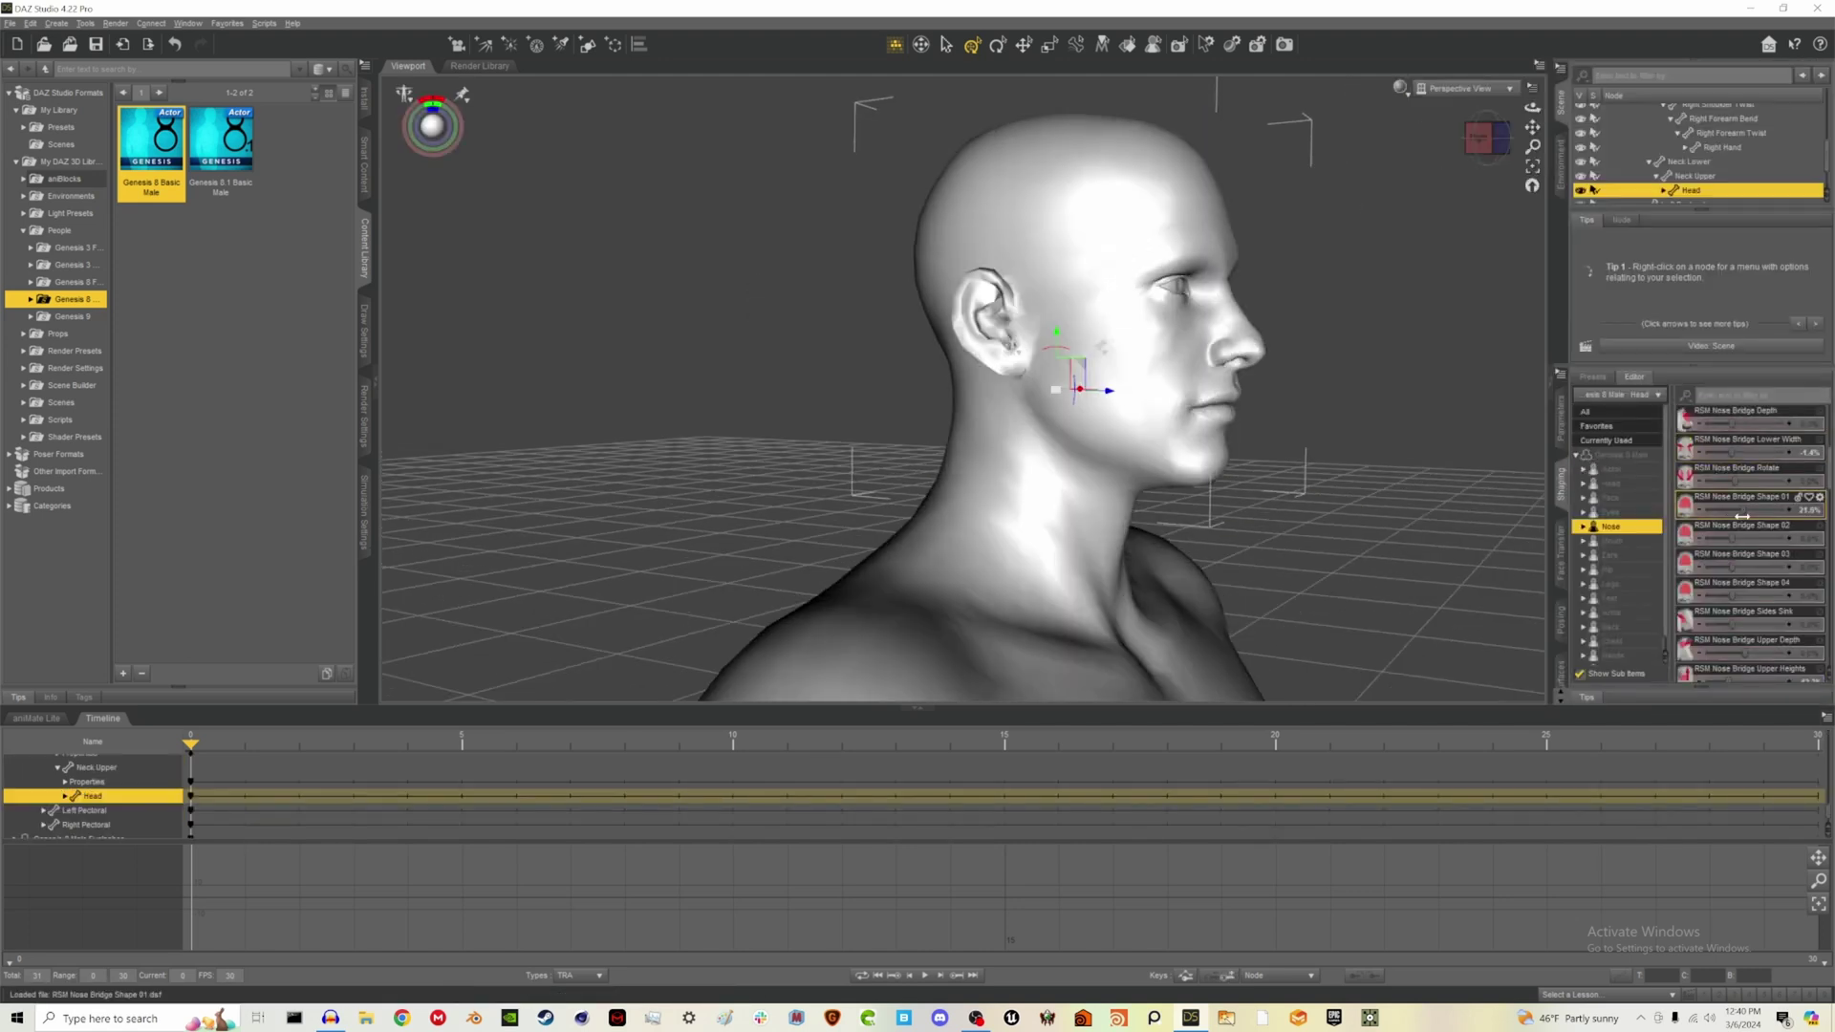
scroll(1730, 554, down, 5)
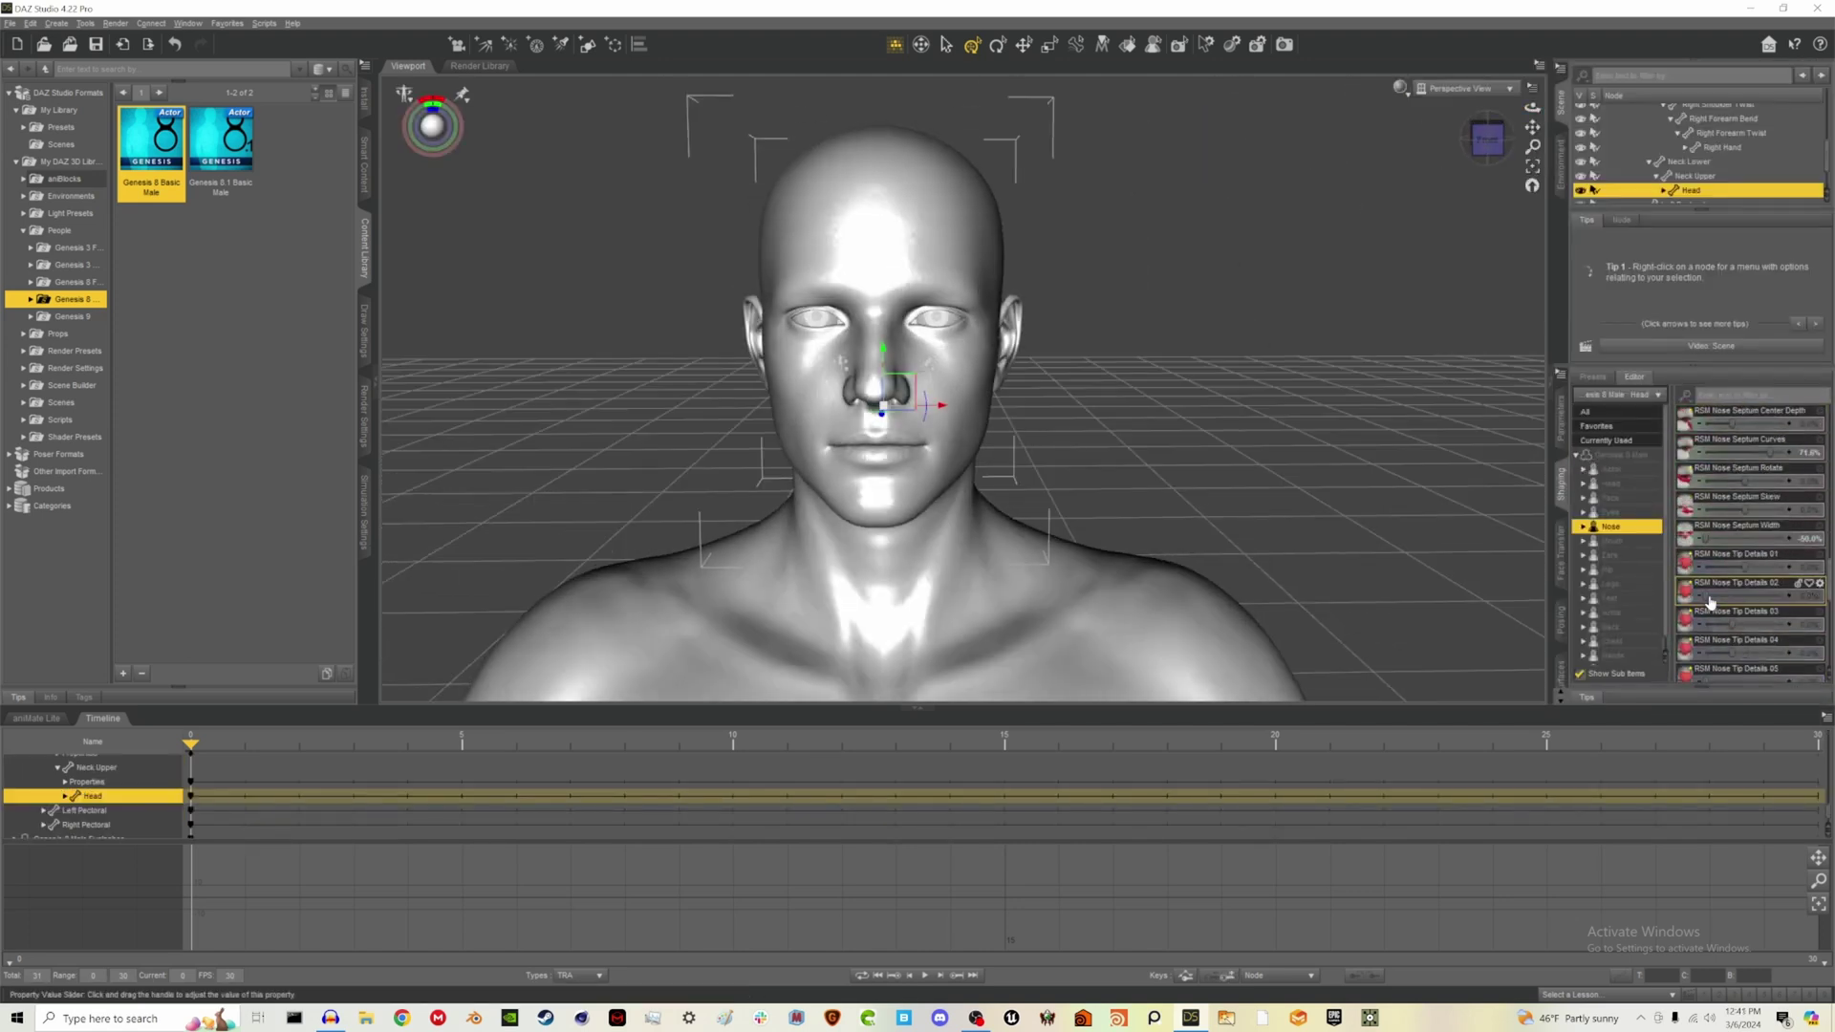
scroll(1710, 601, down, 3)
drag(1745, 538, 1725, 538)
Set the RSM Mouth Full Set 09 morph to 100% and fine-tune other mouth morphs
drag(1706, 586, 1829, 596)
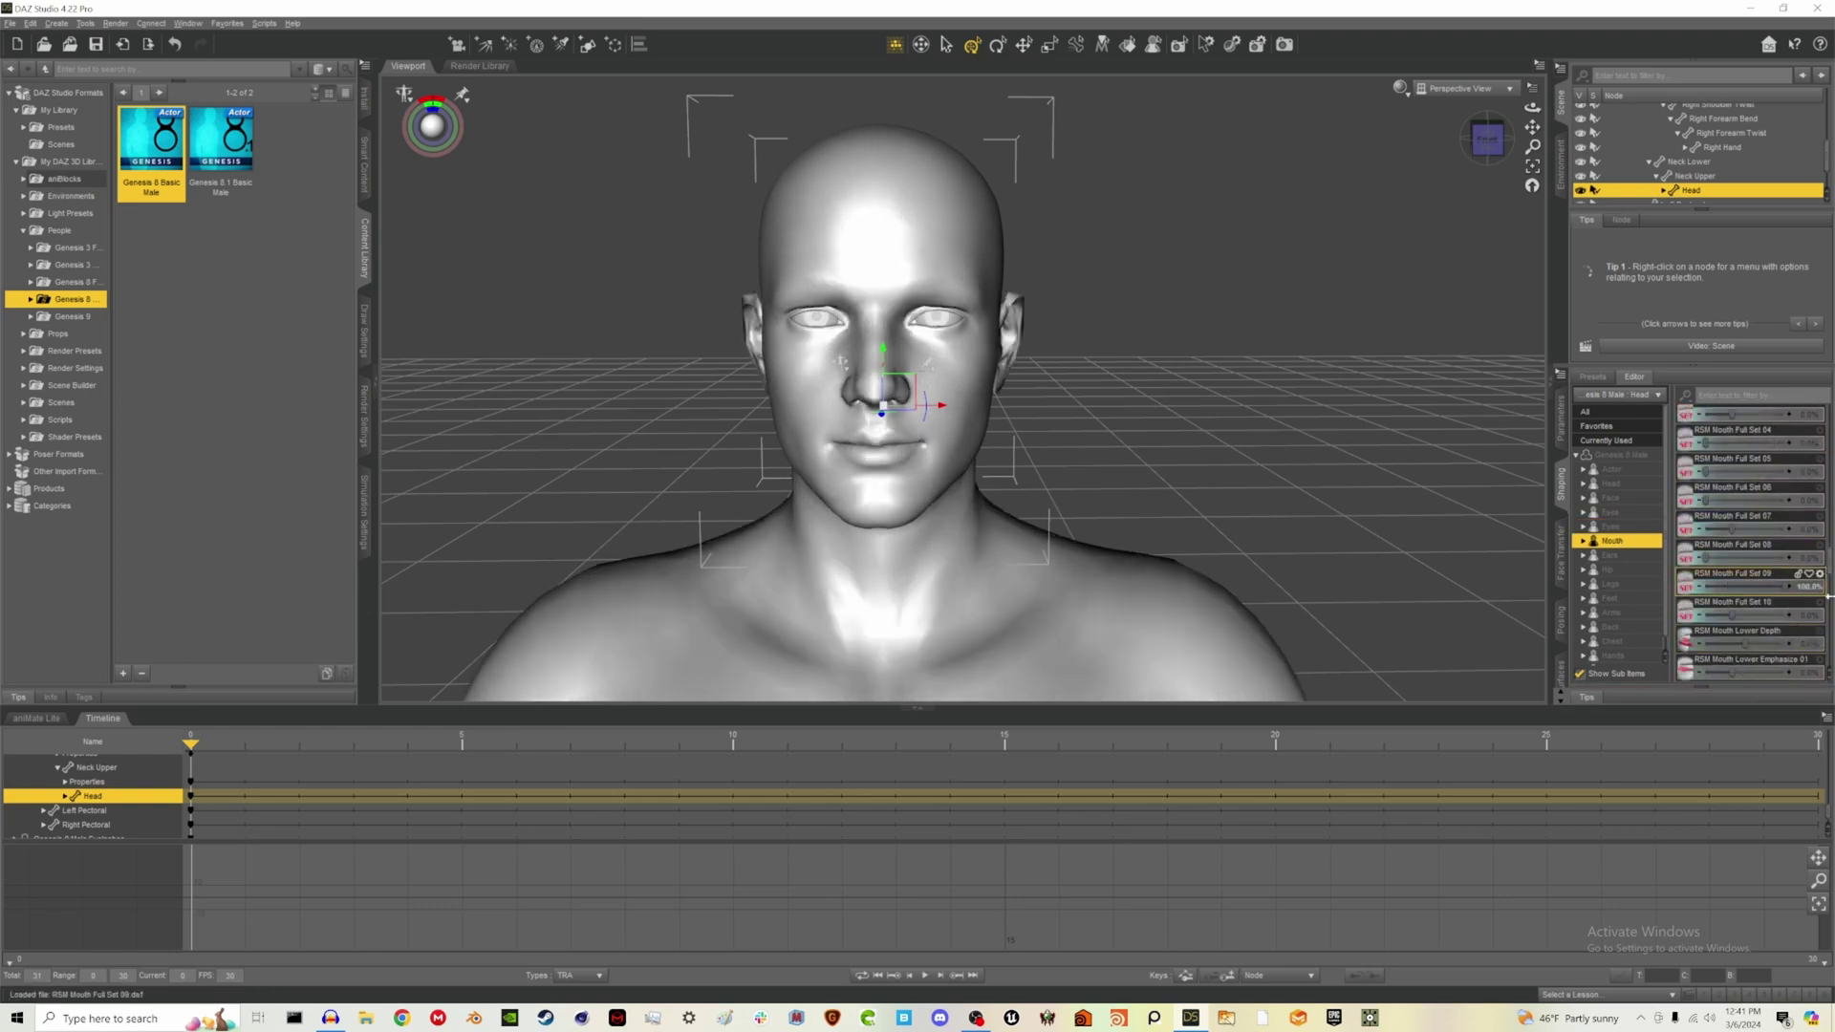
scroll(1749, 529, up, 1)
drag(1732, 500, 1733, 478)
scroll(1740, 483, up, 2)
drag(1745, 586, 1749, 632)
Adjust the face morphs around the chin and raise RSM Chin Width above half strength
click(1610, 498)
scroll(1749, 616, down, 3)
drag(1746, 530, 1733, 543)
scroll(1733, 541, down, 3)
drag(1746, 473, 1763, 481)
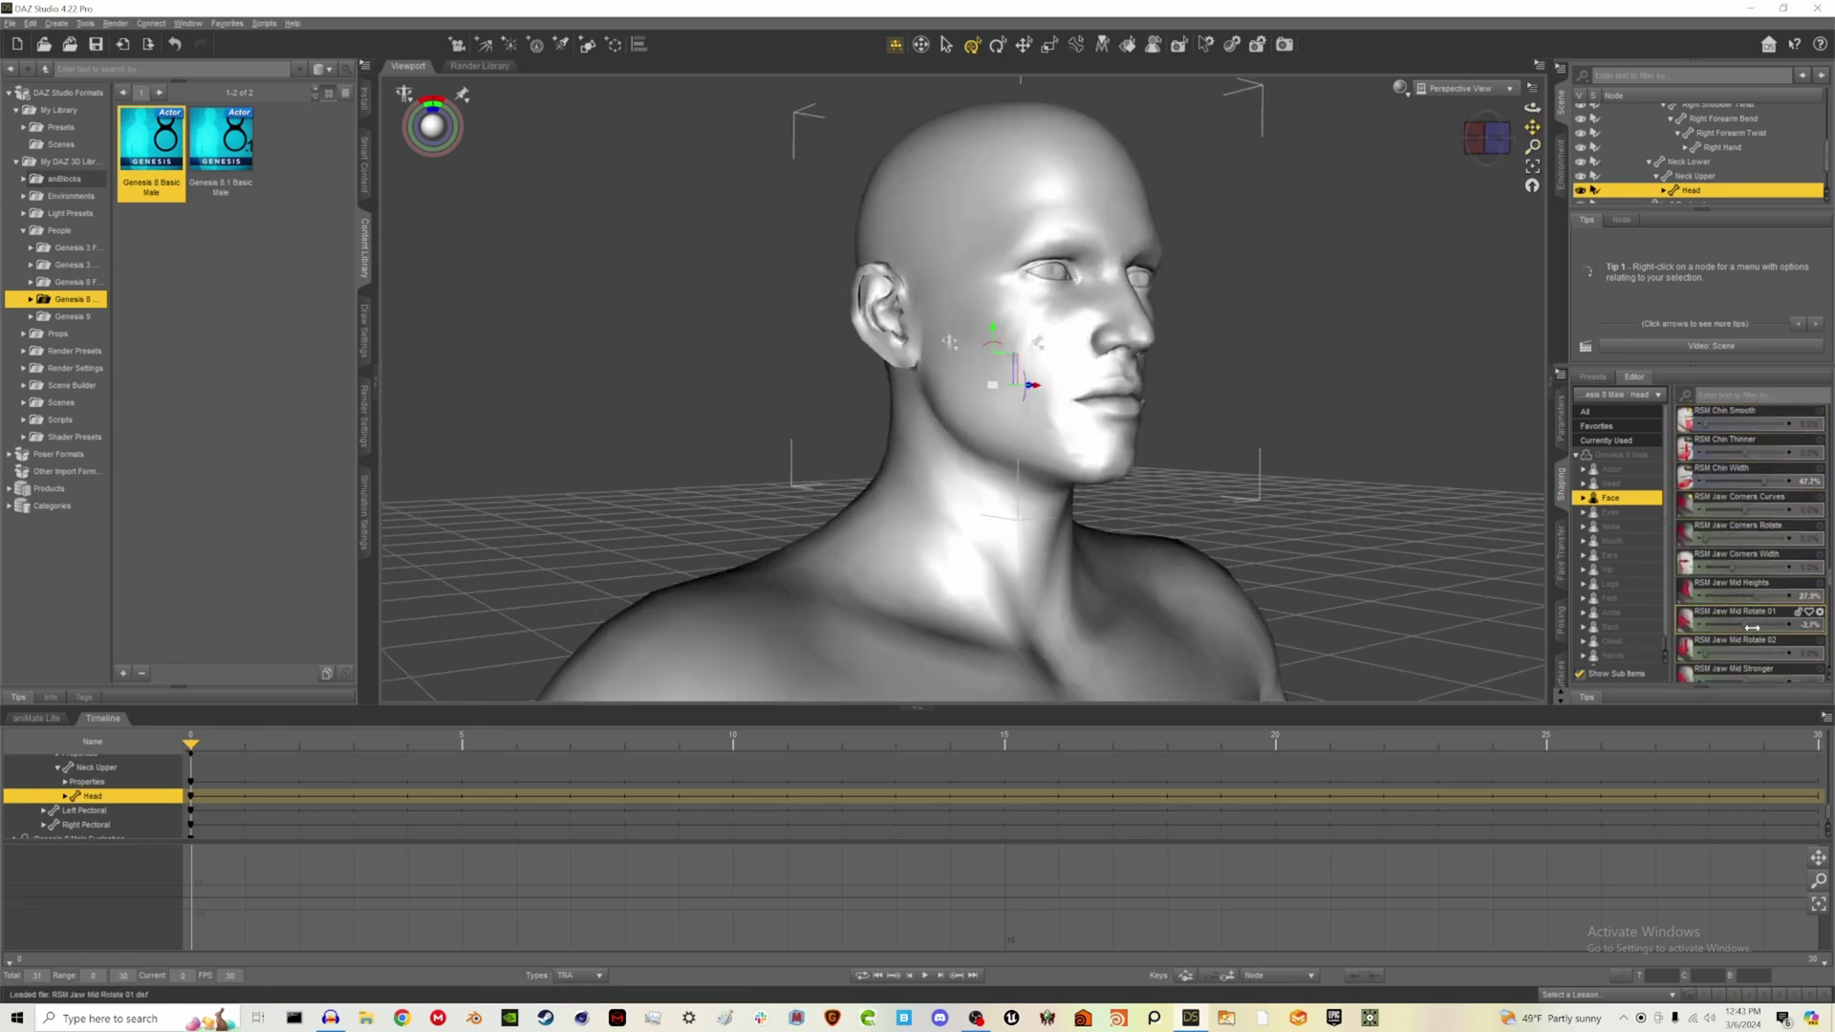
scroll(1745, 574, down, 3)
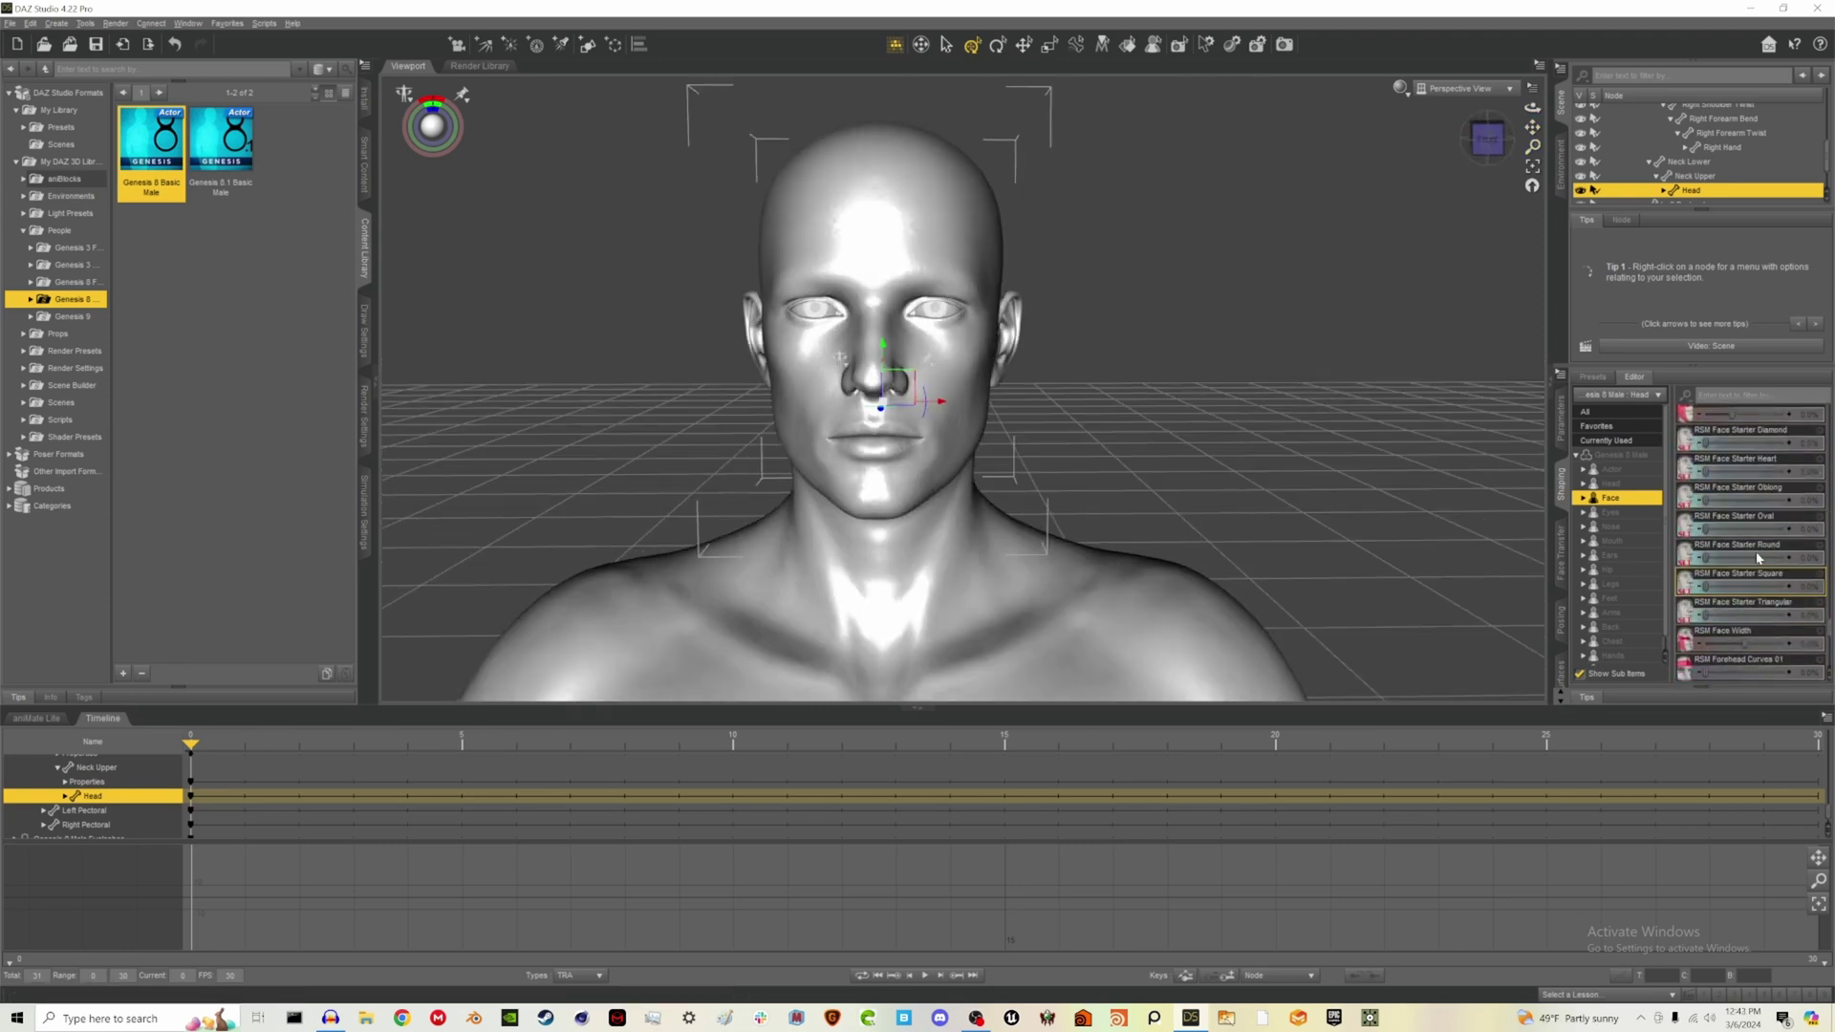
Set the RSM Eyes Lower Puffy 03 morph of the eyes to 100%
scroll(1724, 579, down, 3)
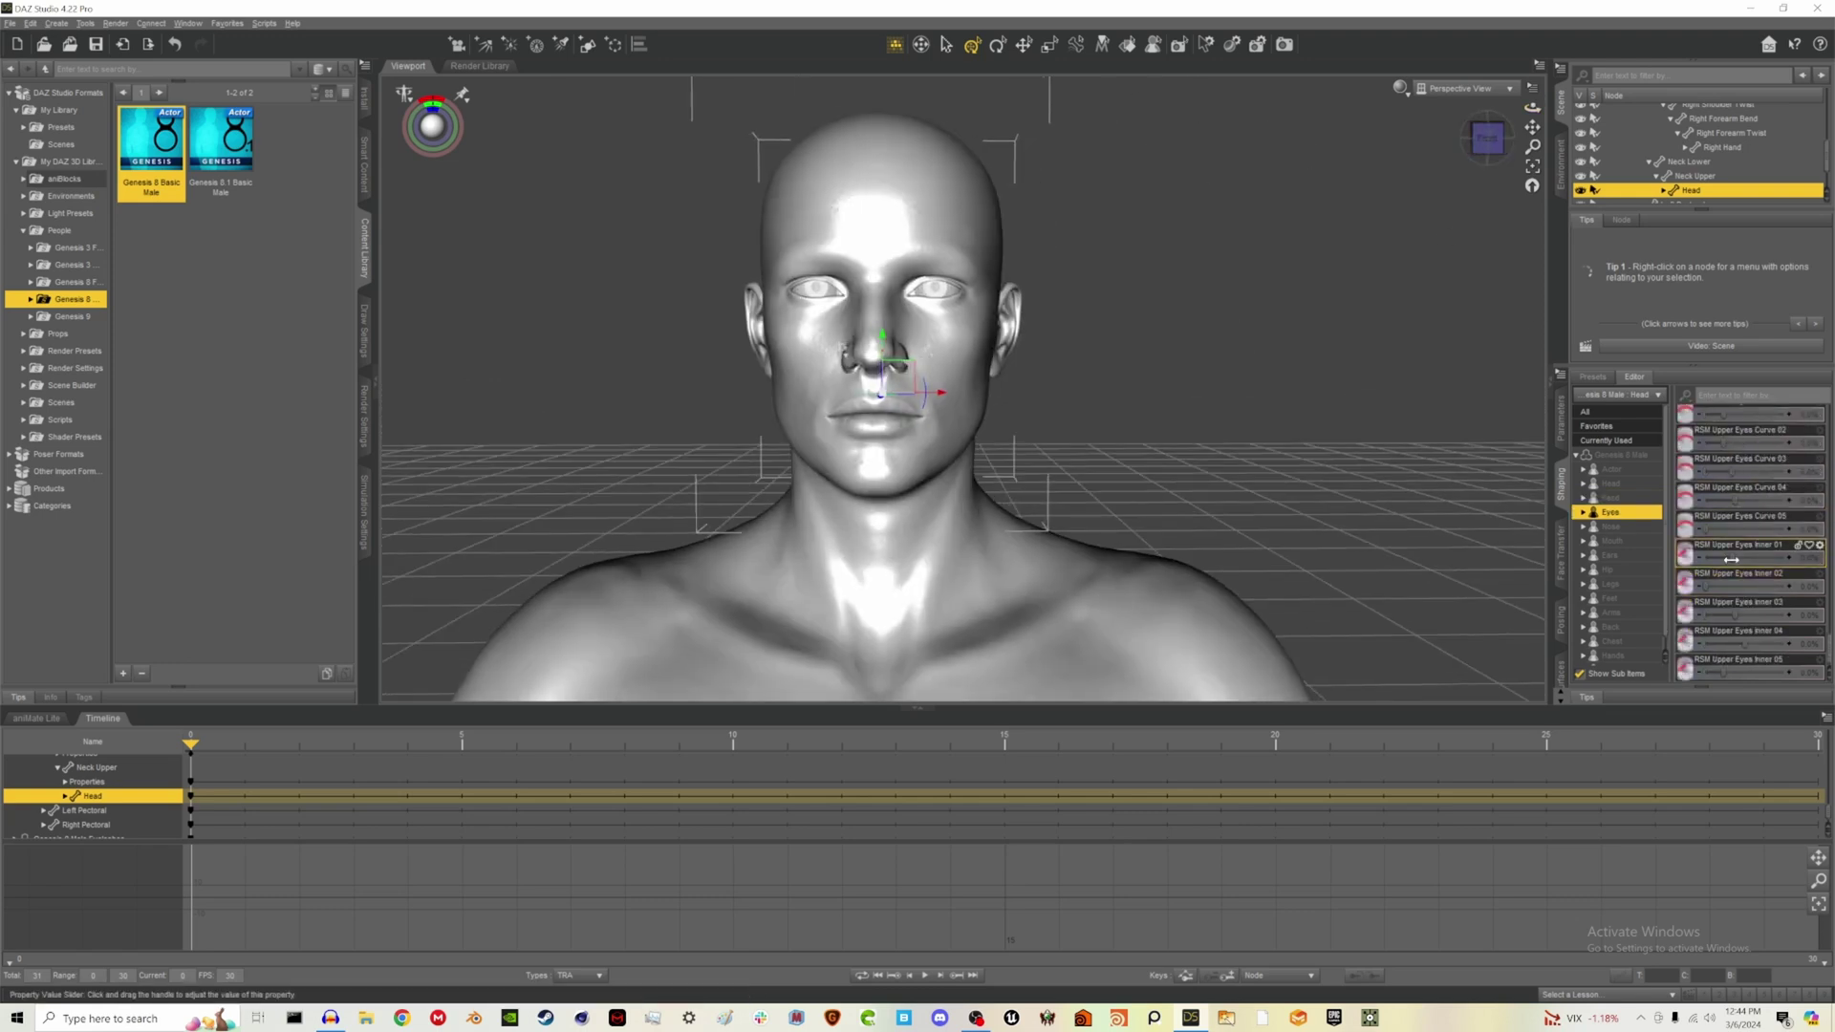
scroll(1731, 560, up, 8)
drag(1733, 473, 1832, 495)
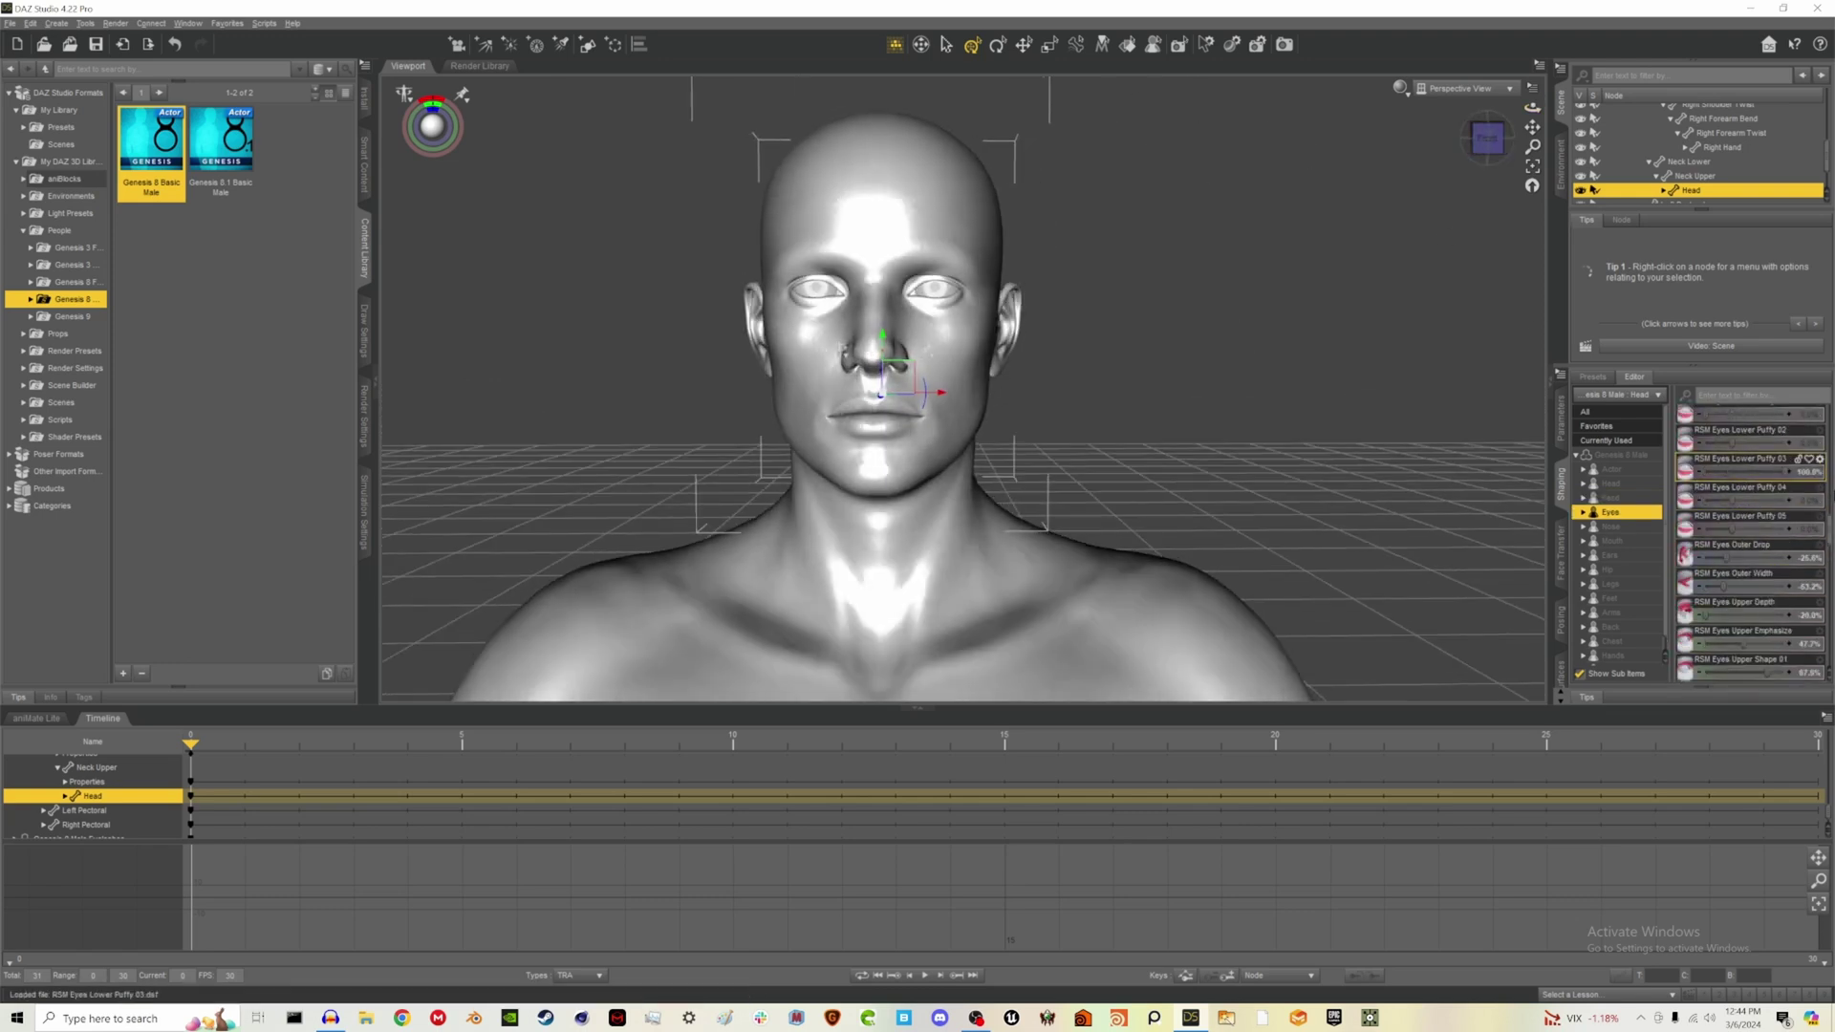
scroll(1756, 478, down, 3)
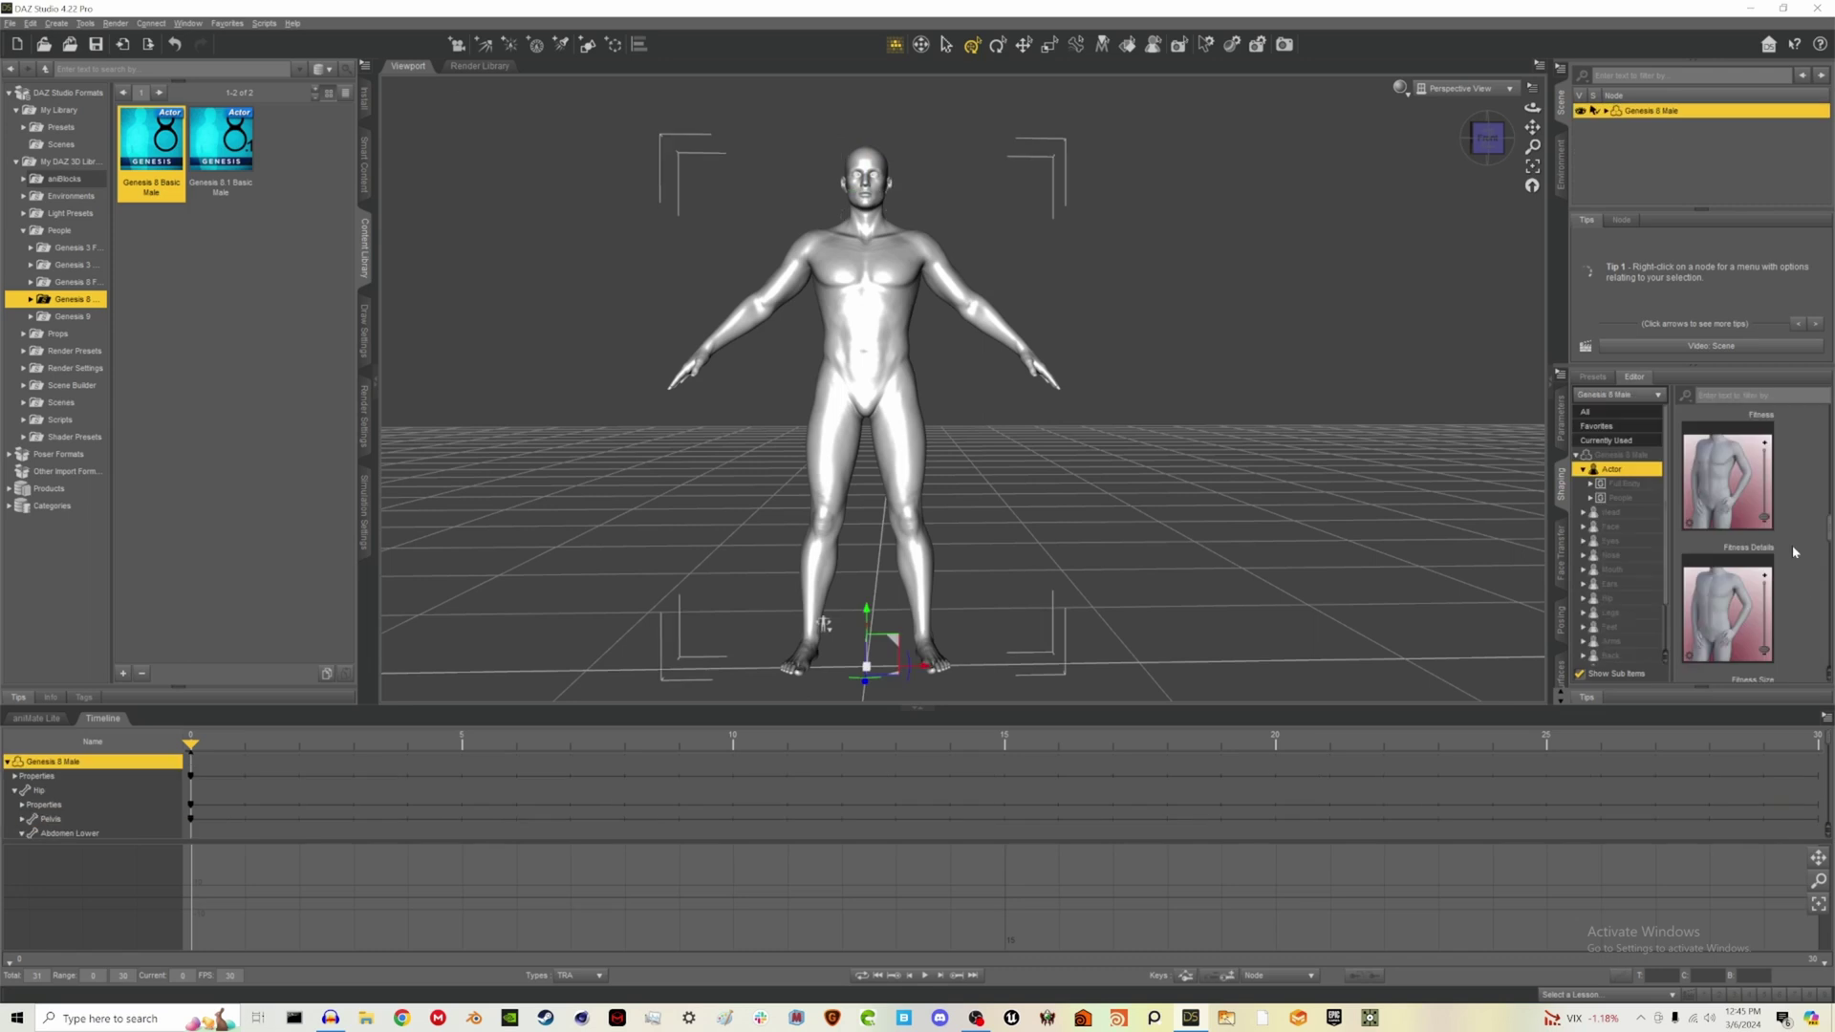
Apply the Fitness morph from the whole-figure Actor shapes at about half strength
scroll(1789, 565, down, 3)
mouse_move(1764, 638)
mouse_down()
mouse_move(1764, 622)
mouse_move(1765, 643)
mouse_up()
scroll(1805, 600, down, 3)
scroll(1789, 554, up, 4)
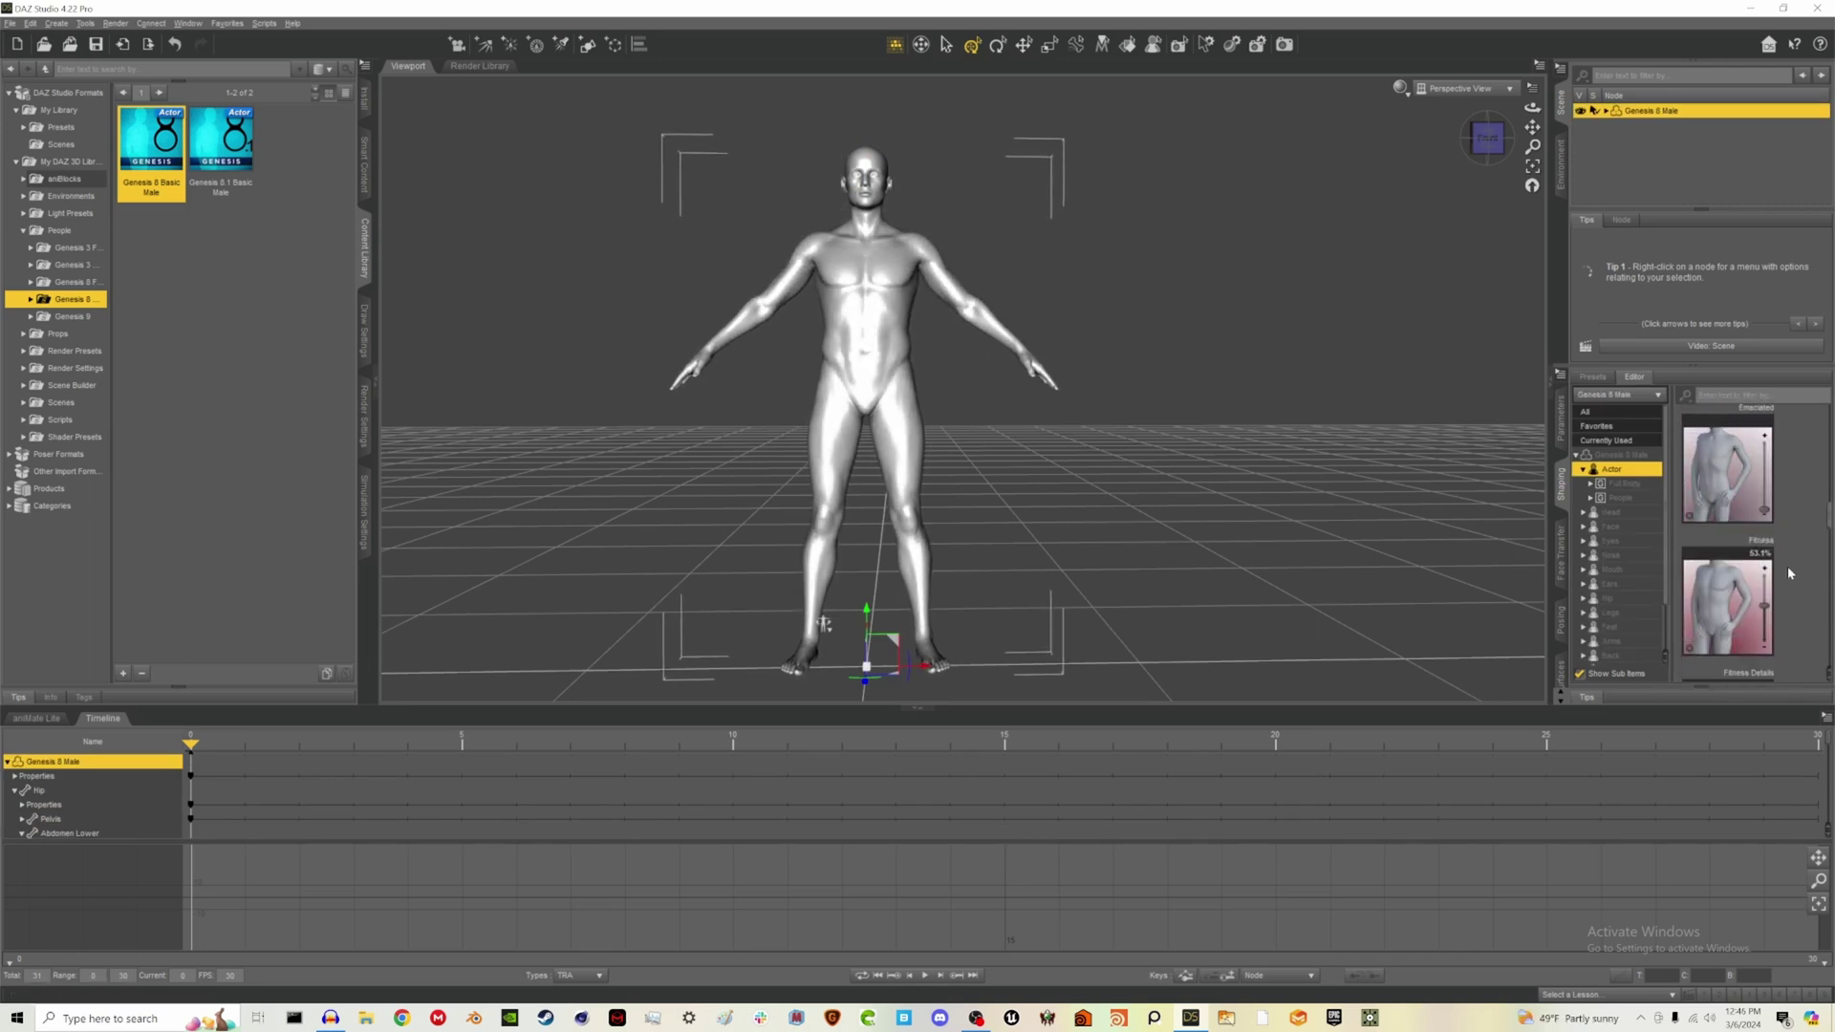
Adjust the arm length, shoulder scale, size and width, enlarge the forearms and upper arms, and check the figure's proportions
click(1612, 641)
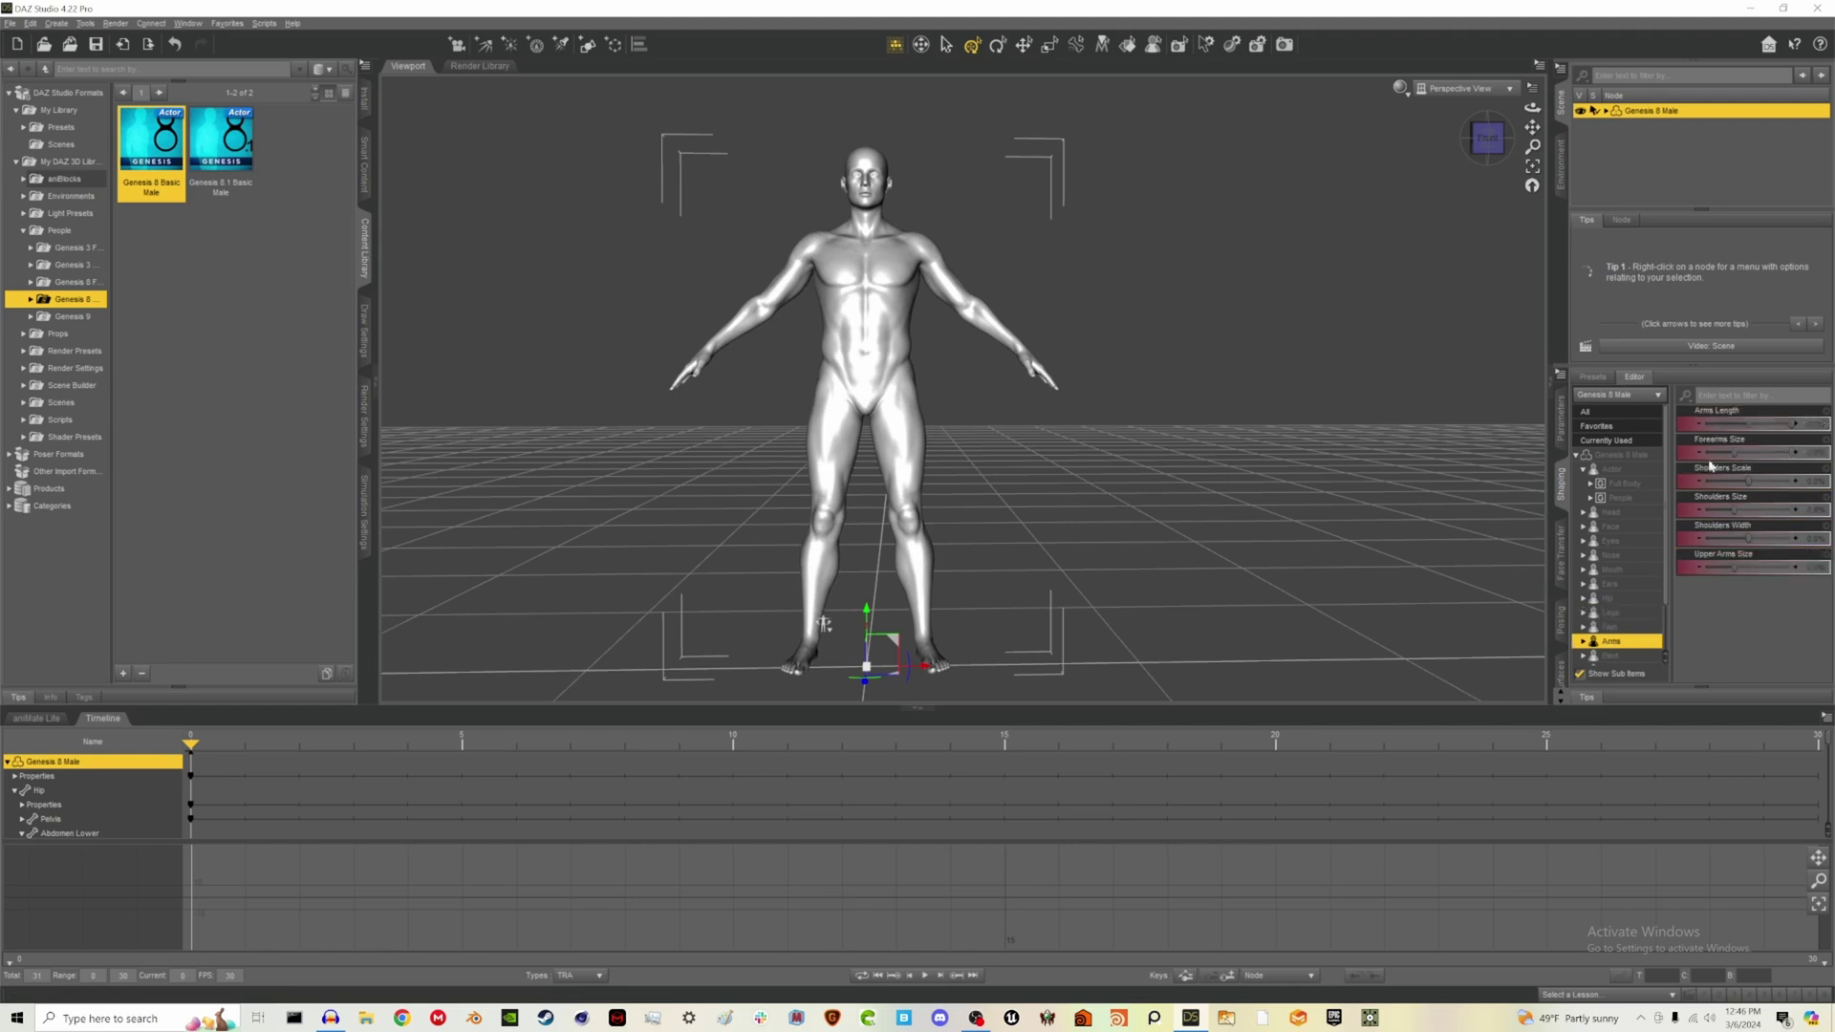
drag(1793, 423, 1766, 424)
drag(1735, 452, 1778, 452)
drag(1749, 481, 1770, 480)
drag(1735, 510, 1747, 538)
drag(1735, 567, 1758, 567)
mouse_move(1532, 107)
mouse_down()
mouse_move(1481, 107)
mouse_move(1553, 109)
mouse_move(1519, 119)
mouse_up()
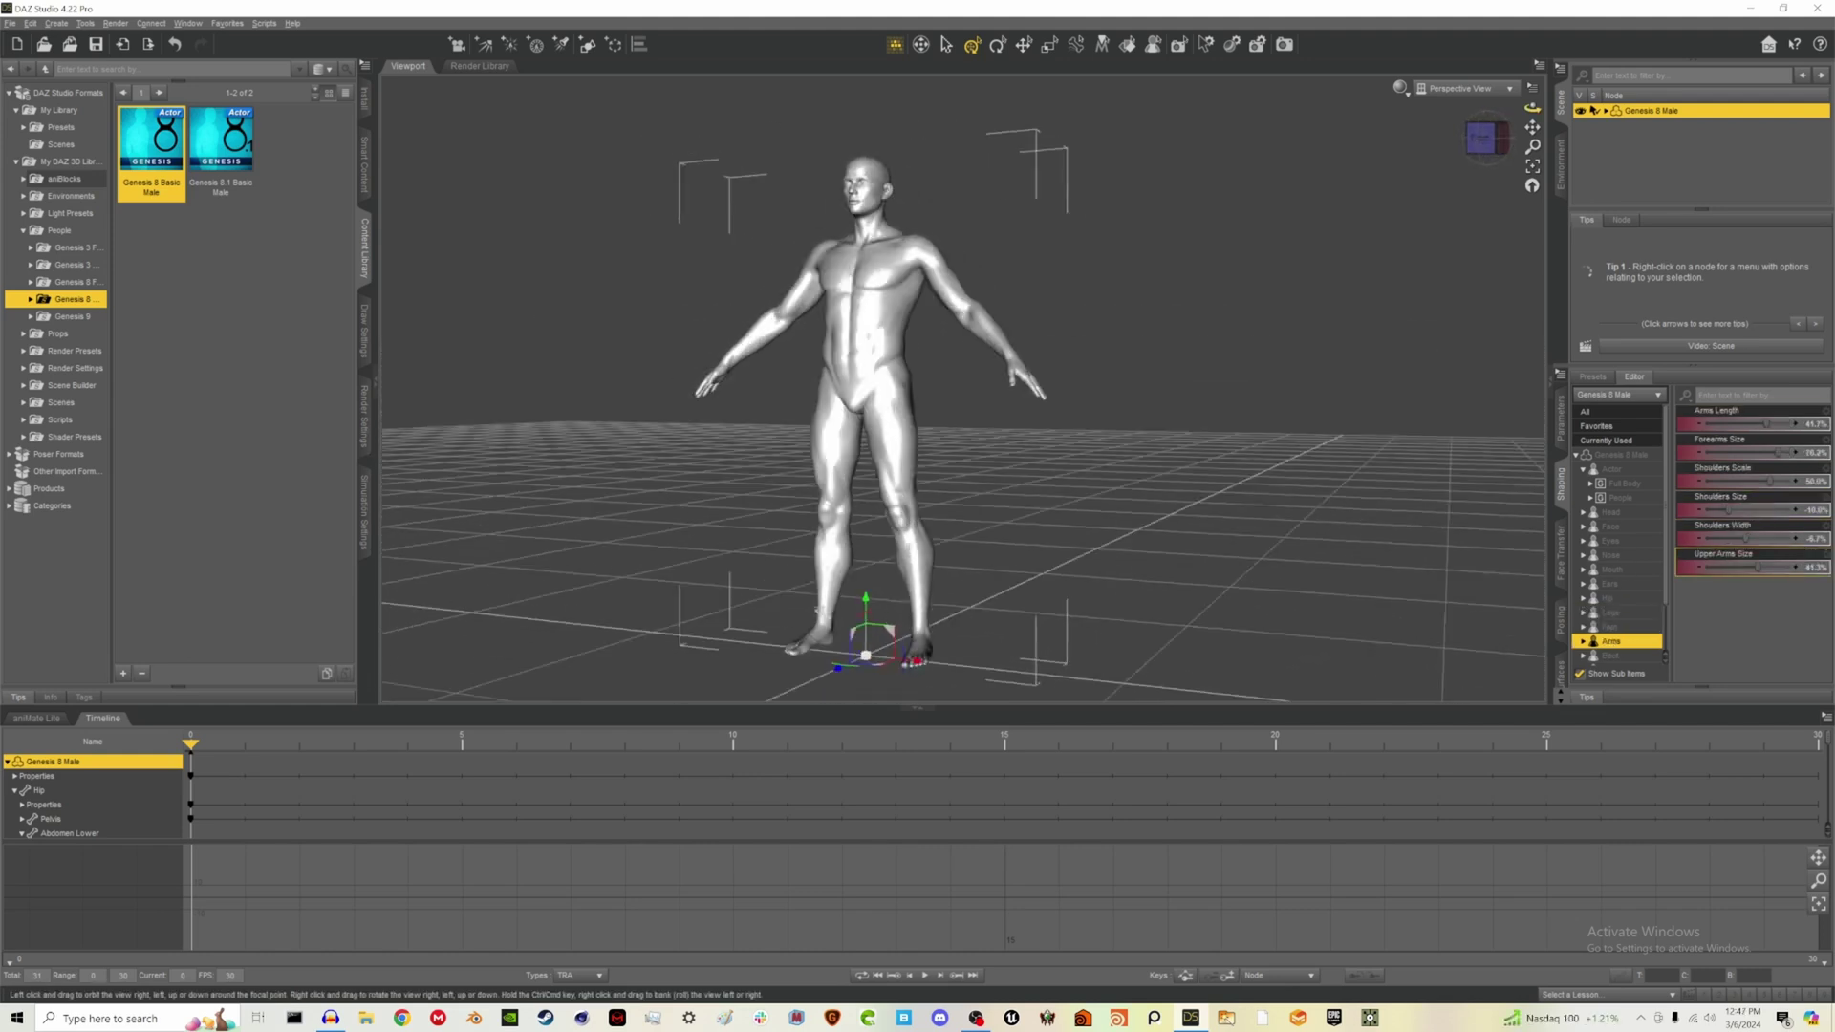
drag(818, 610, 922, 598)
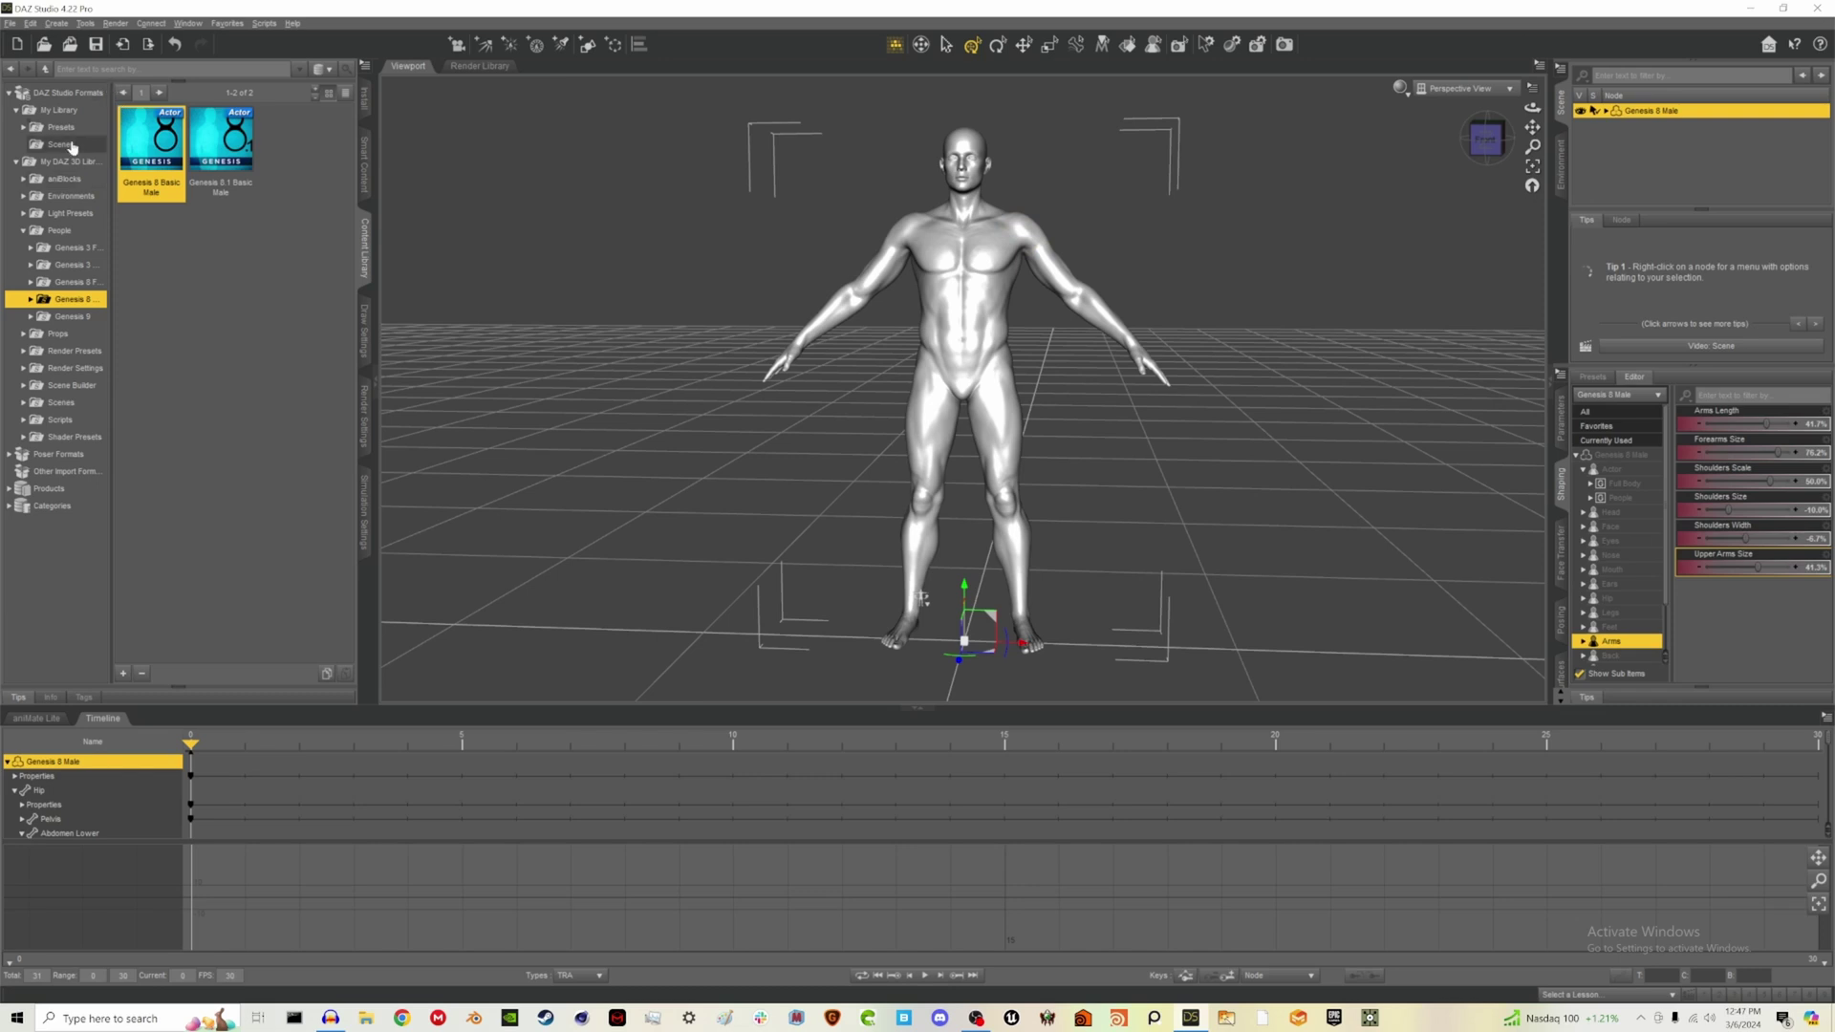
Browse to the saved character presets in the Presets folder of My Library
click(16, 161)
click(46, 130)
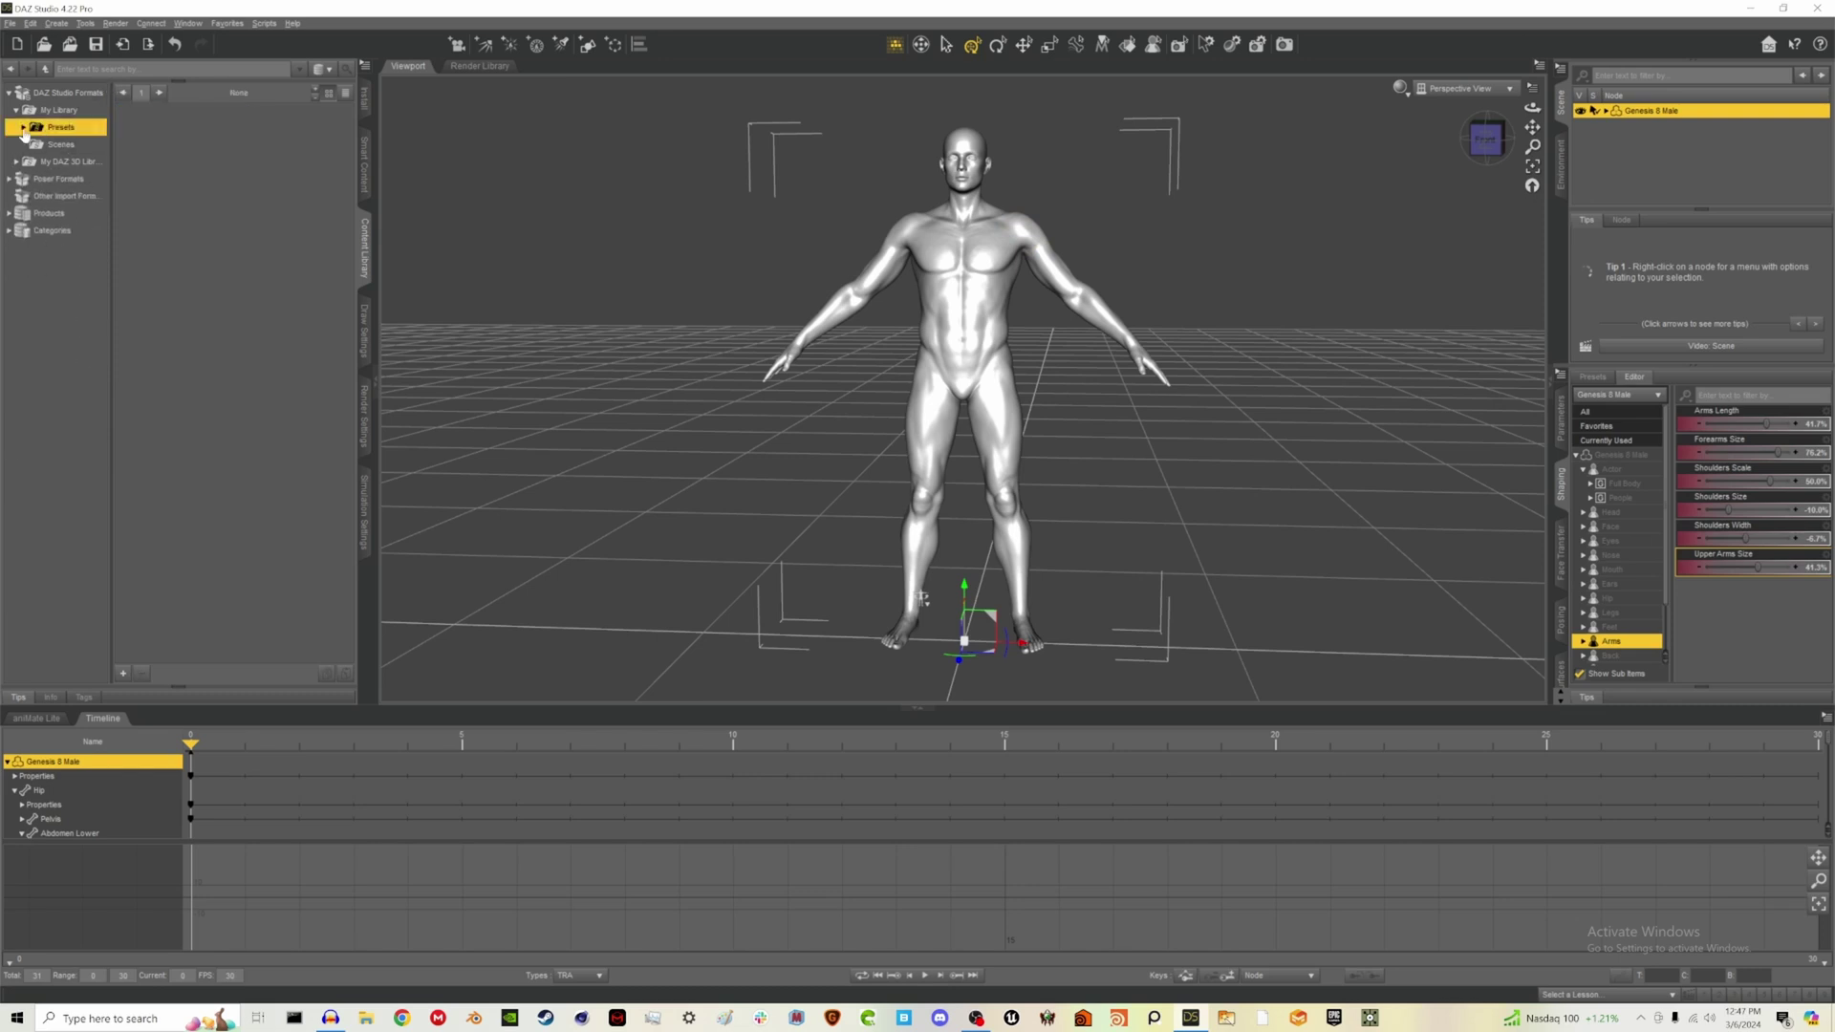
click(23, 127)
click(74, 145)
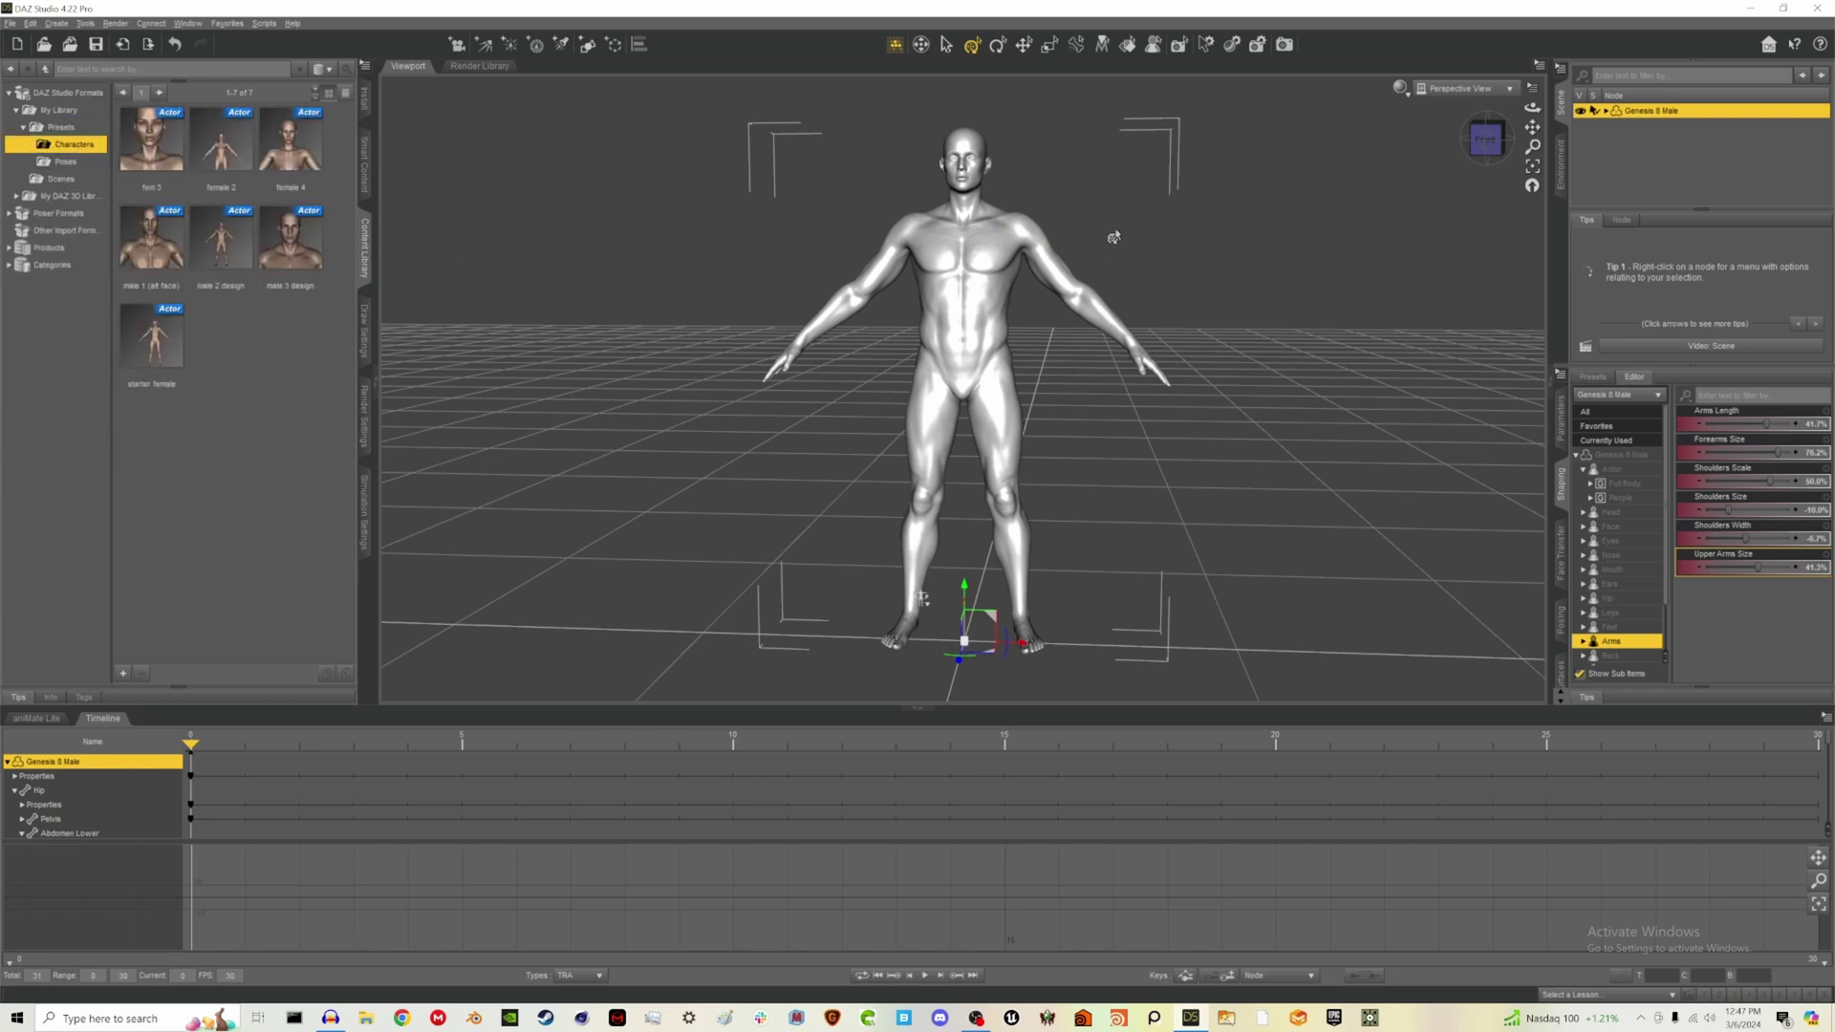
scroll(1022, 182, up, 1)
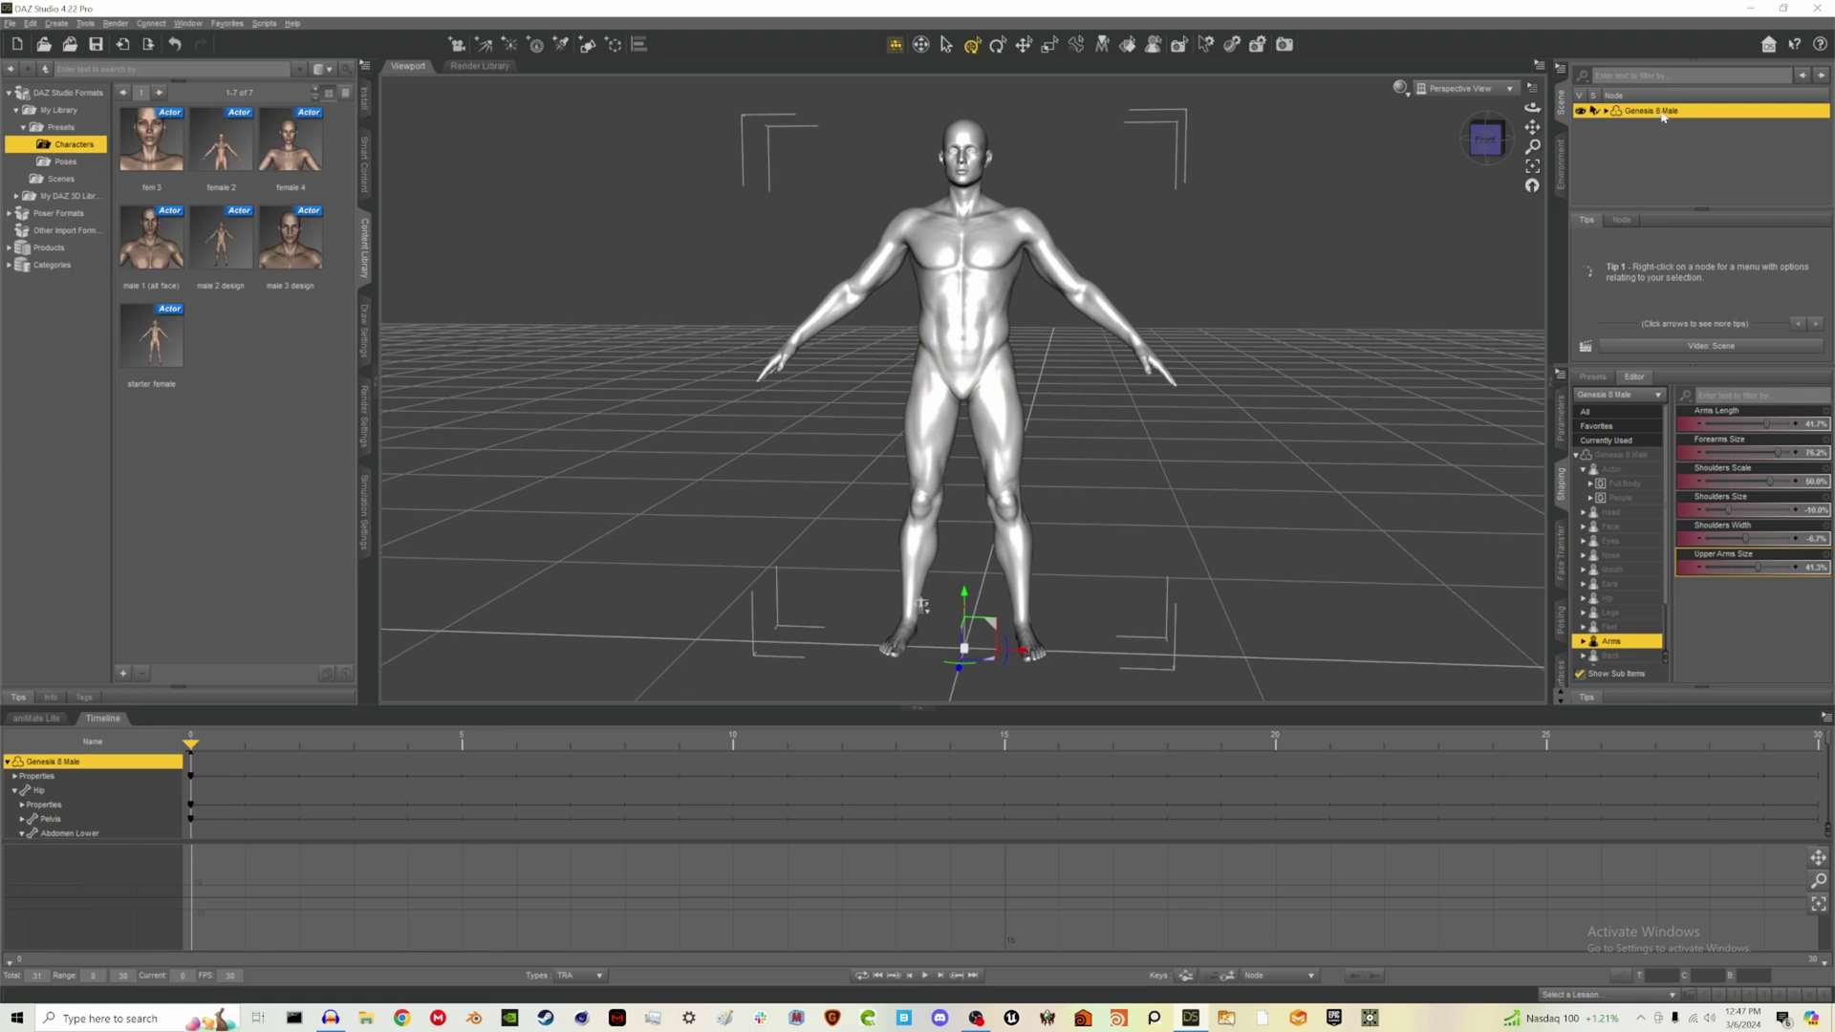
Save the selected Genesis 8 Male as a character preset named "male design 4" with shape settings, material settings and file compression included
key(Return)
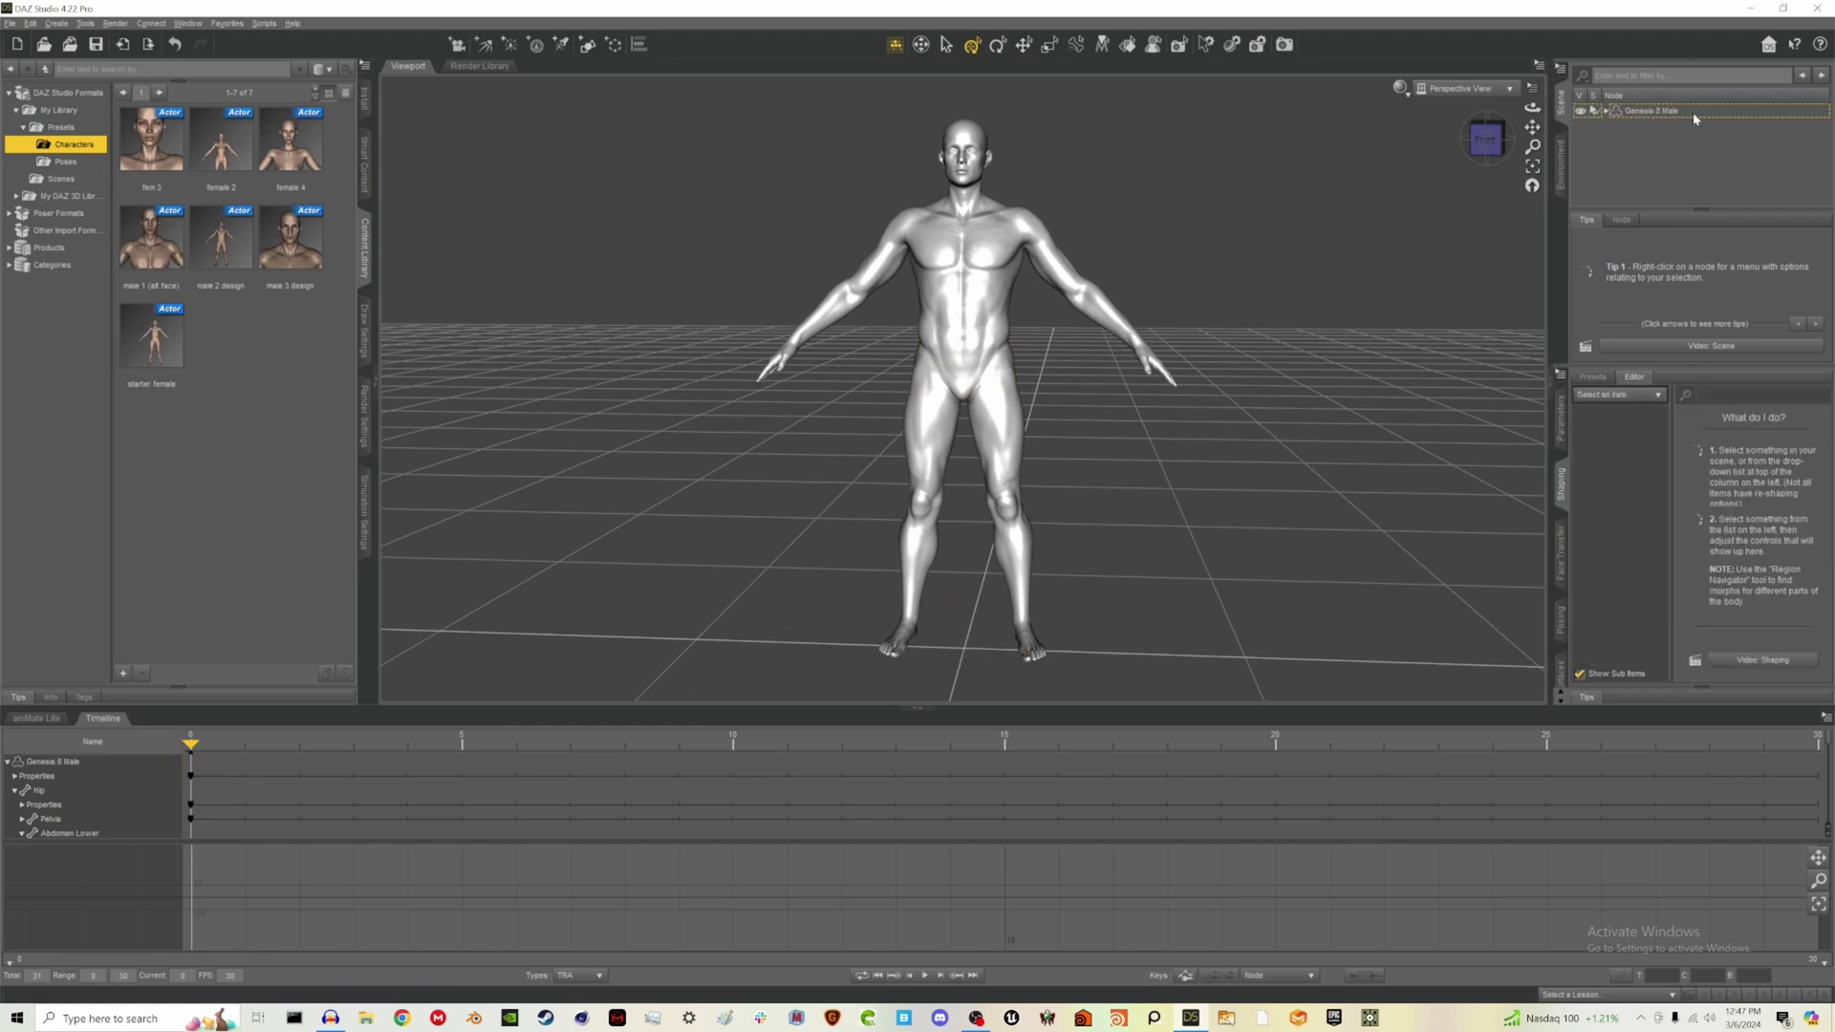
click(11, 23)
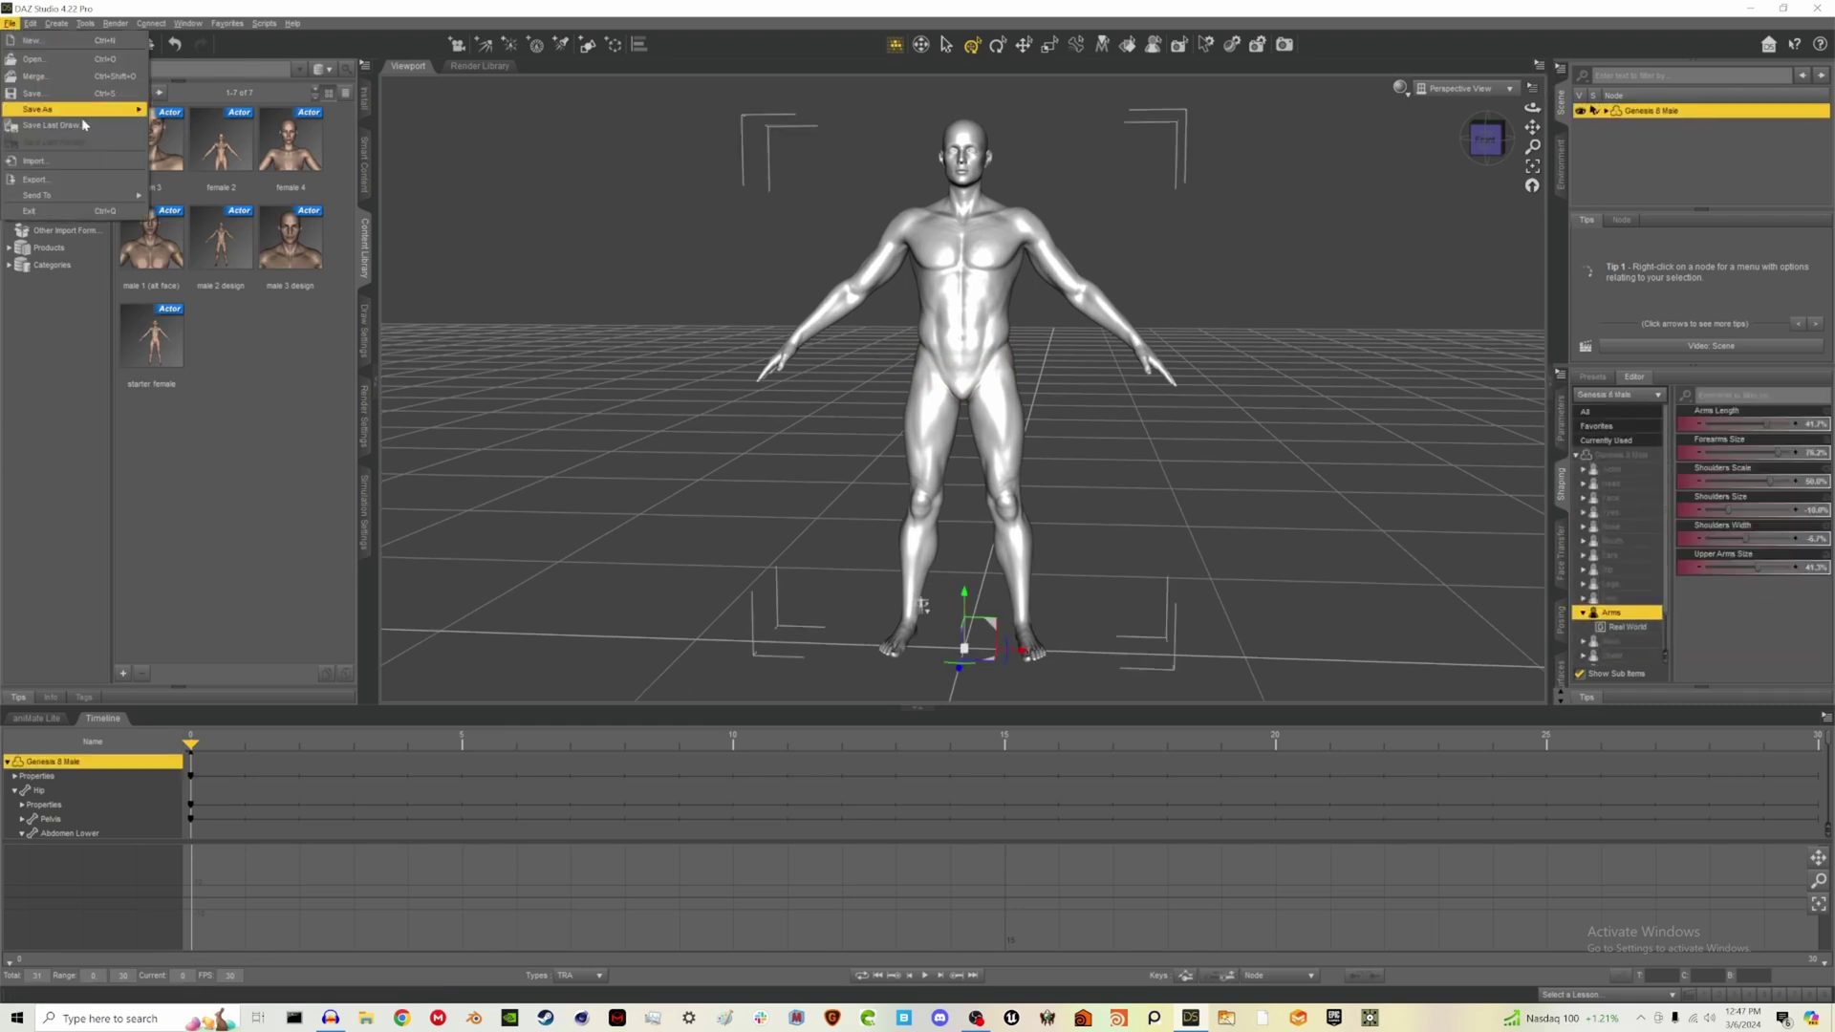
mouse_move(82, 116)
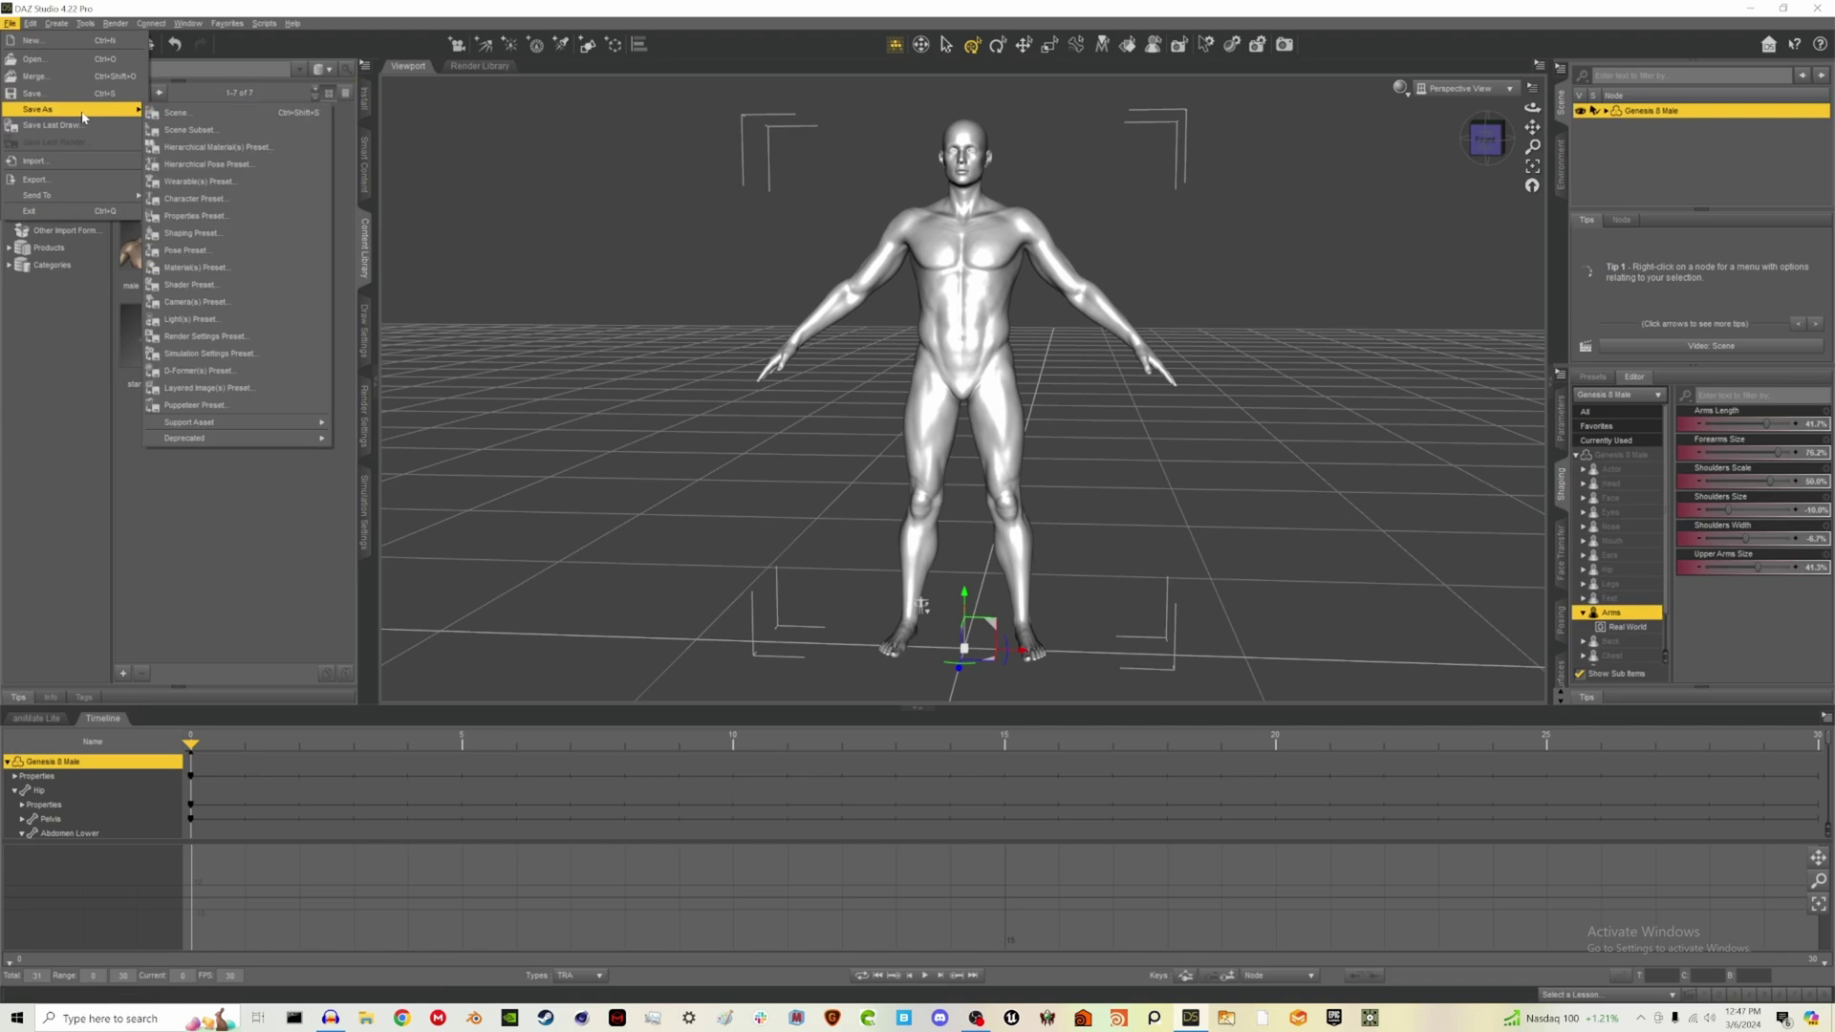
click(238, 198)
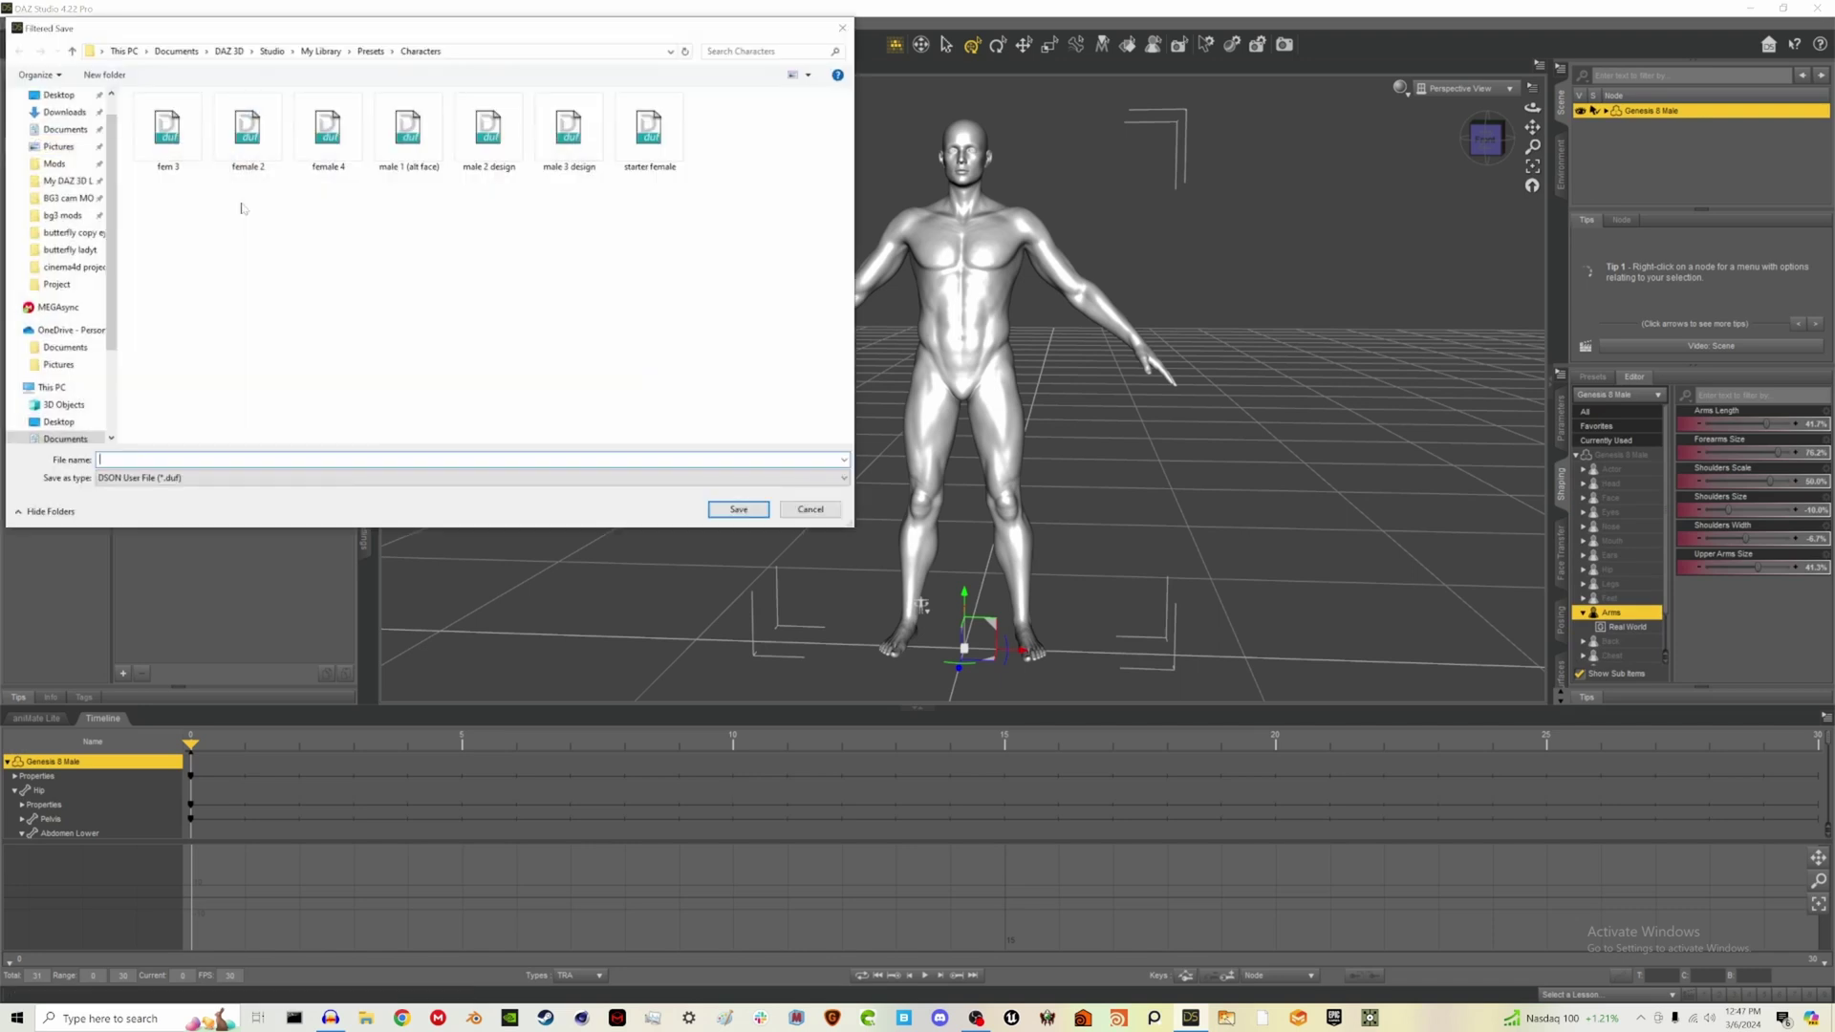
text(male design 4)
click(739, 509)
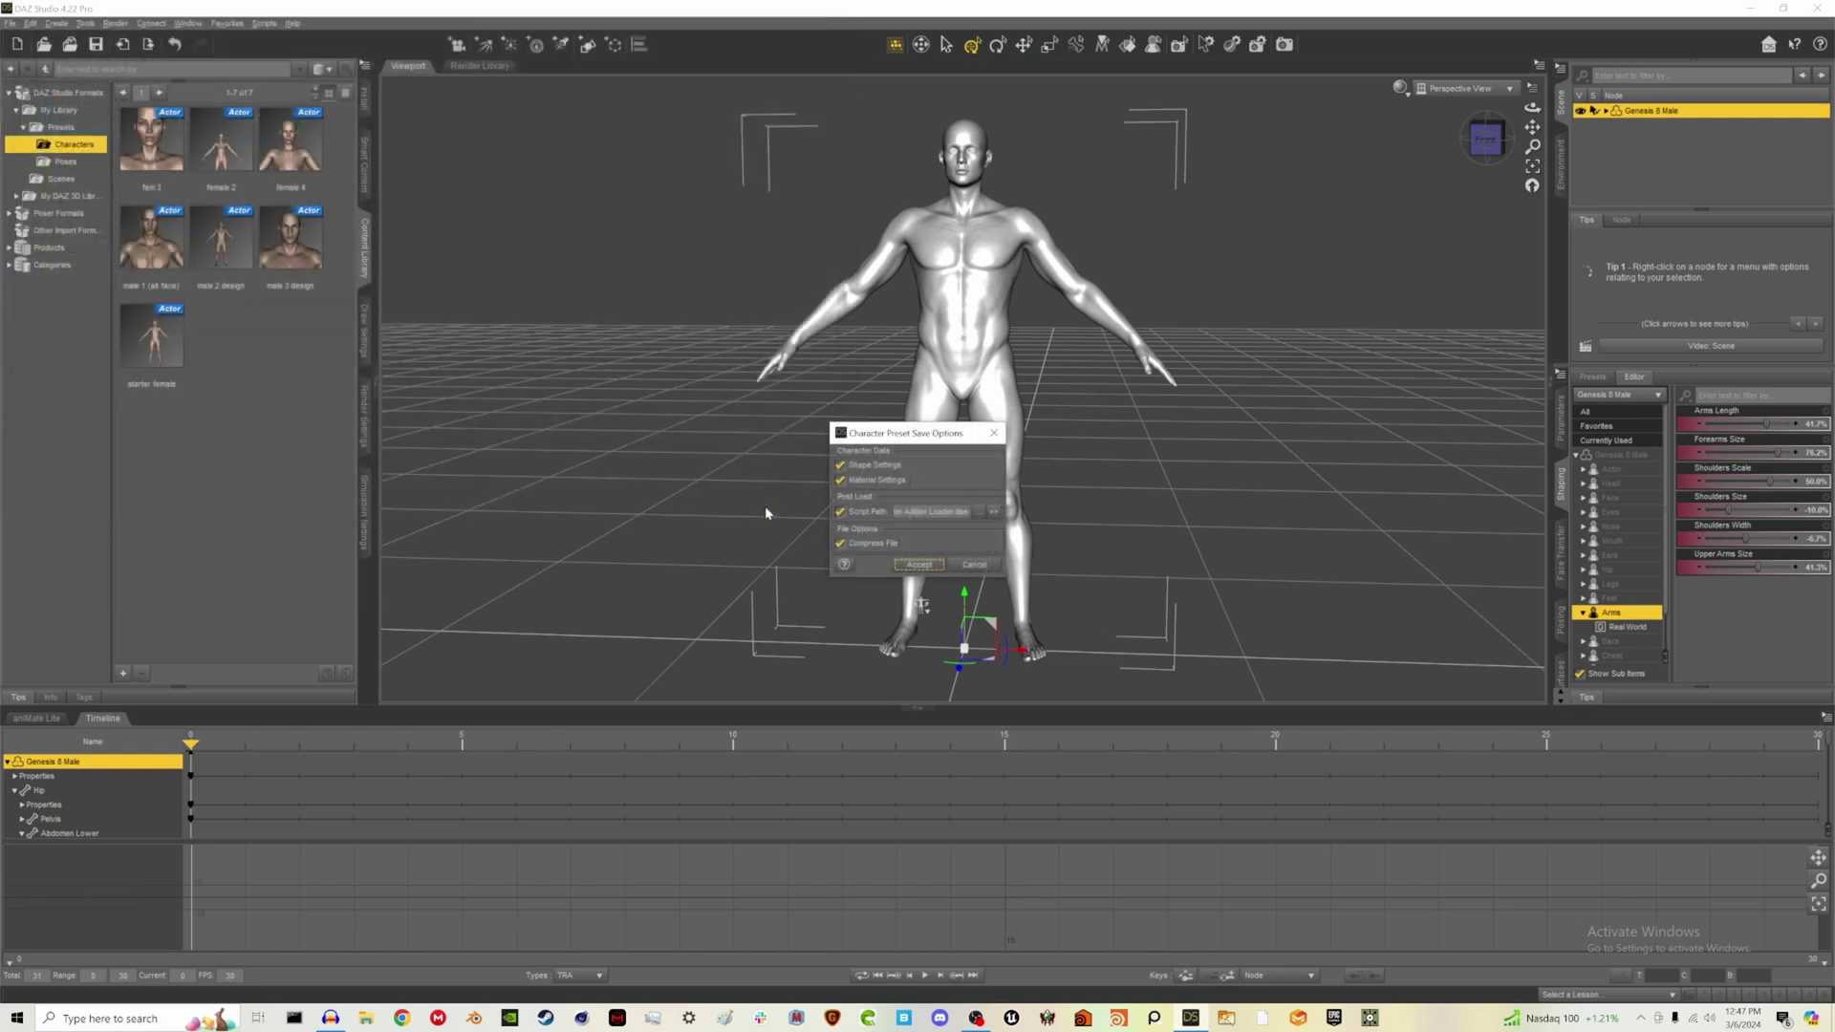
click(916, 566)
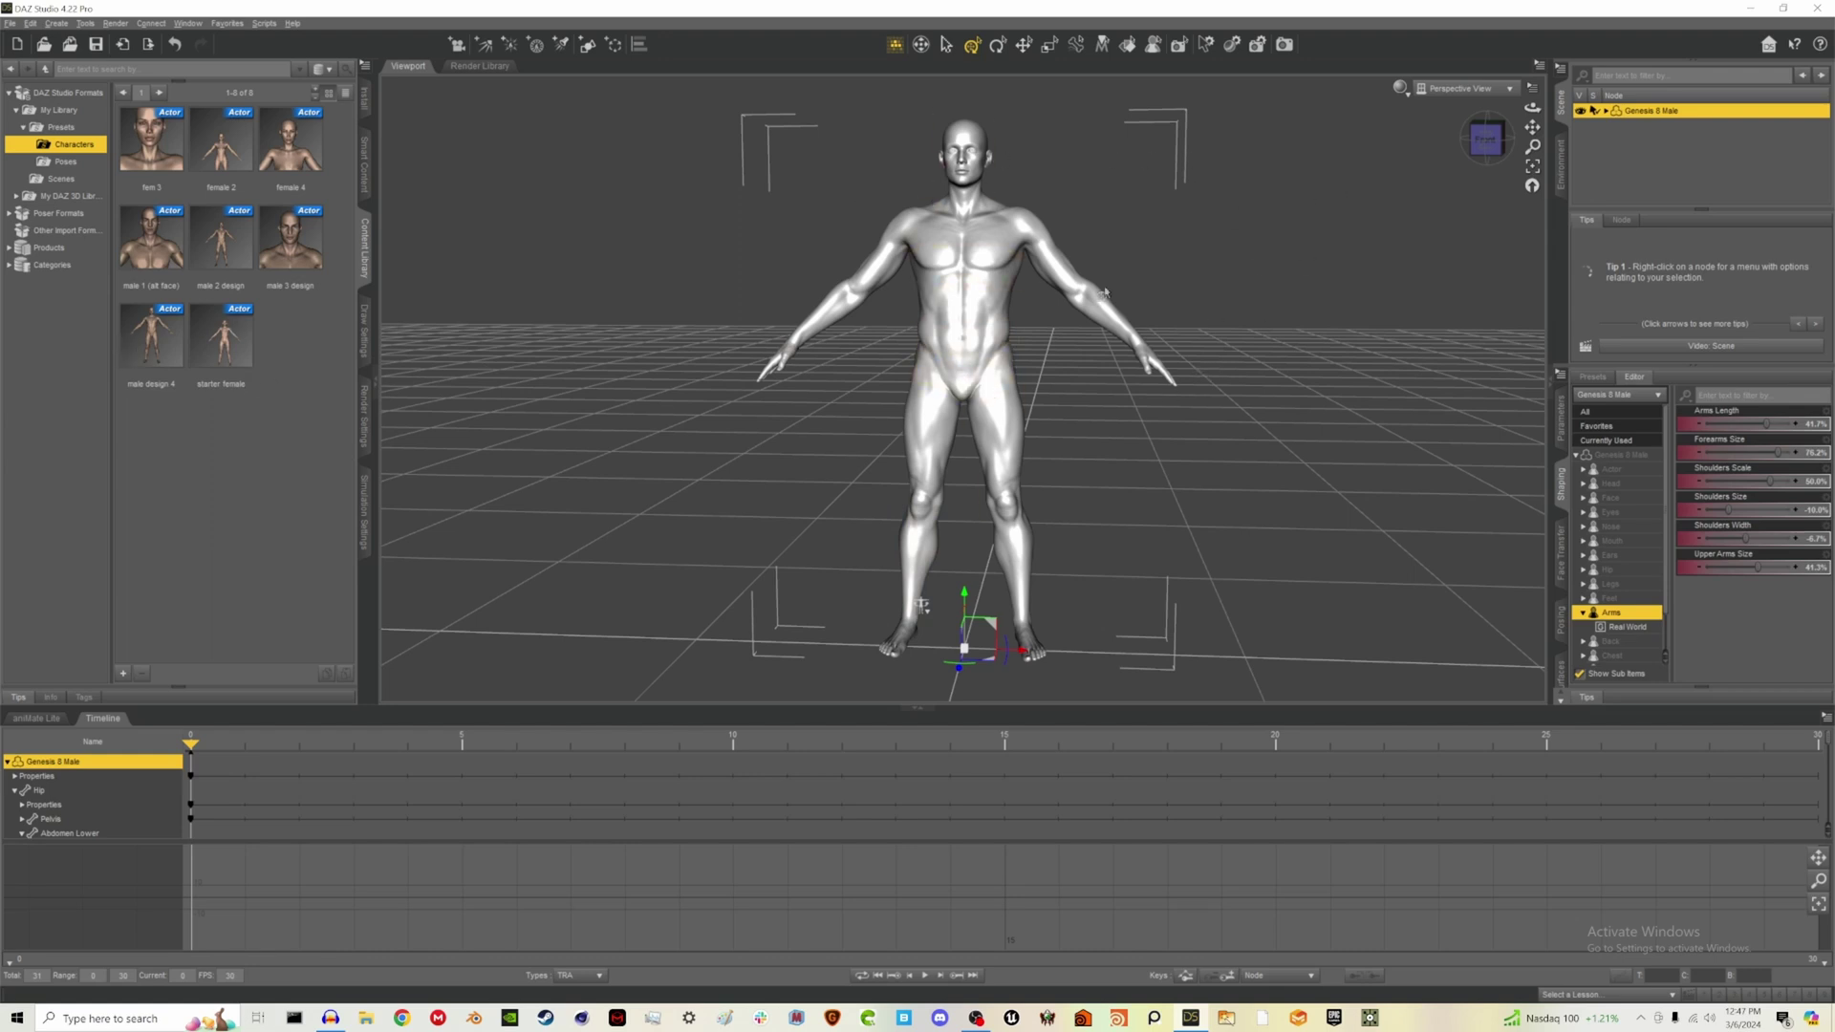
Save the current scene containing the reshaped Genesis 8 Male figure
scroll(1046, 213, down, 2)
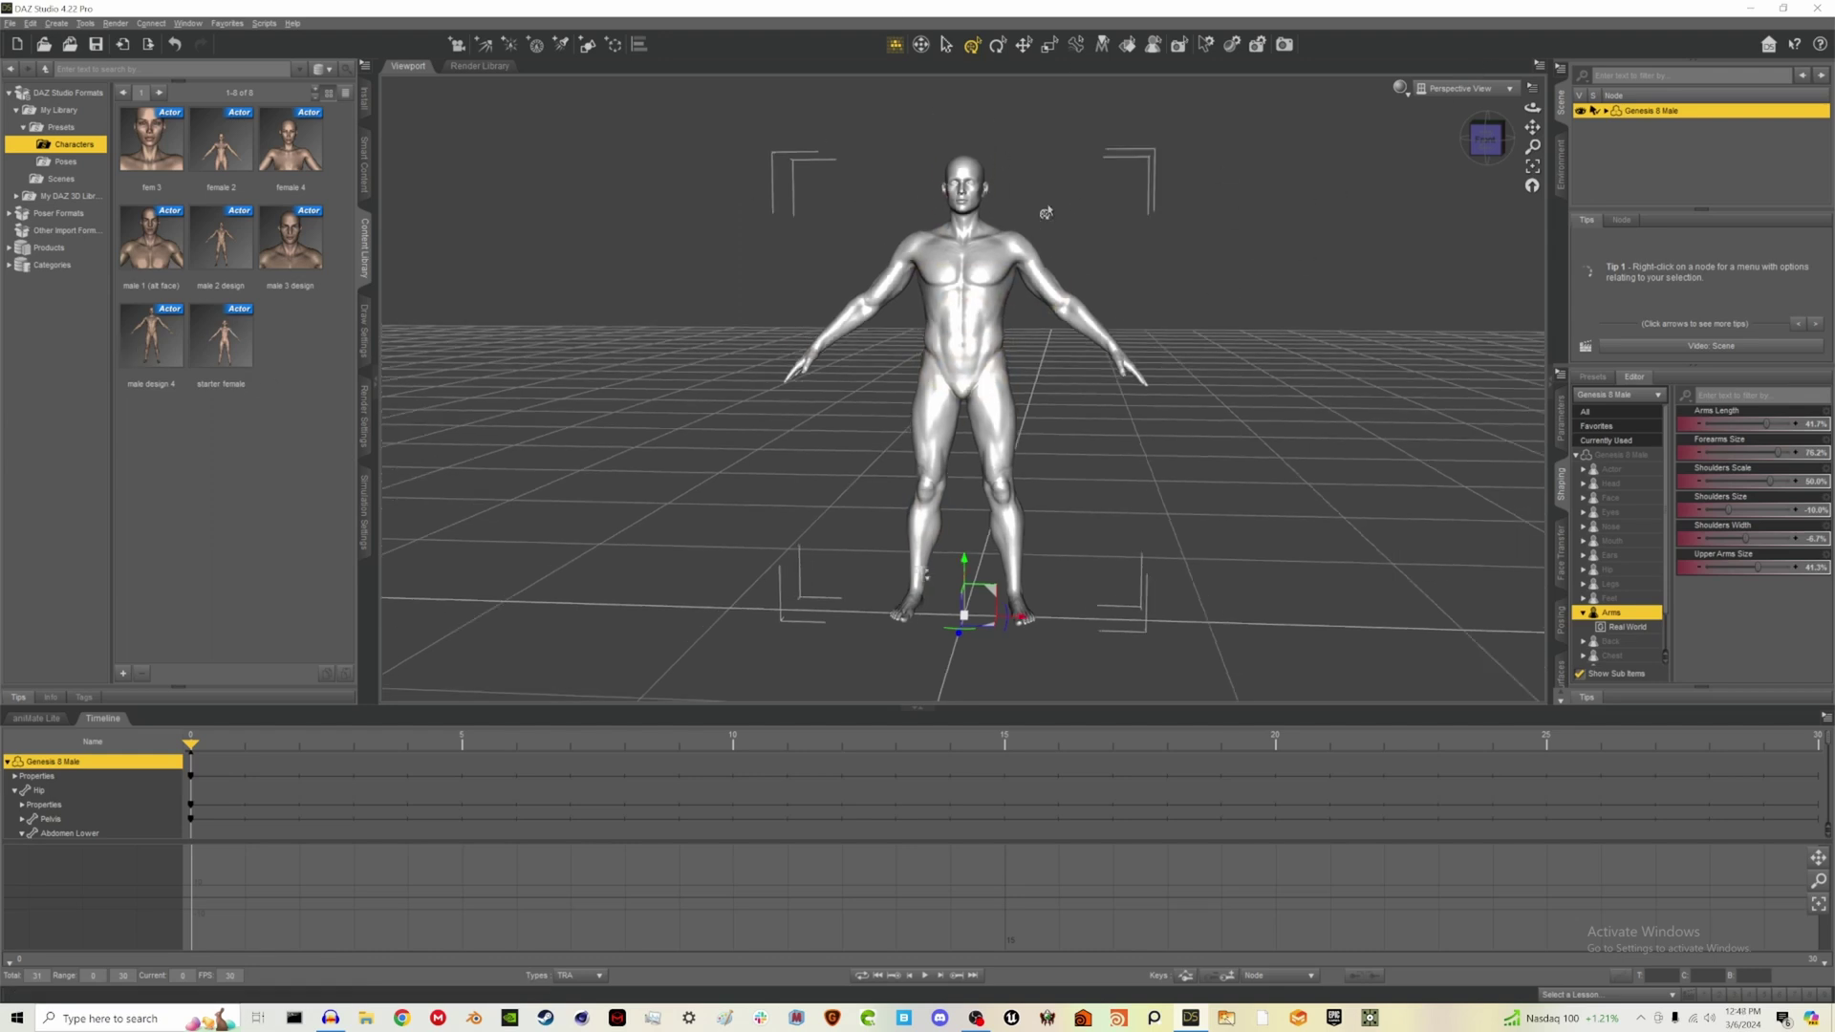
scroll(1045, 212, up, 5)
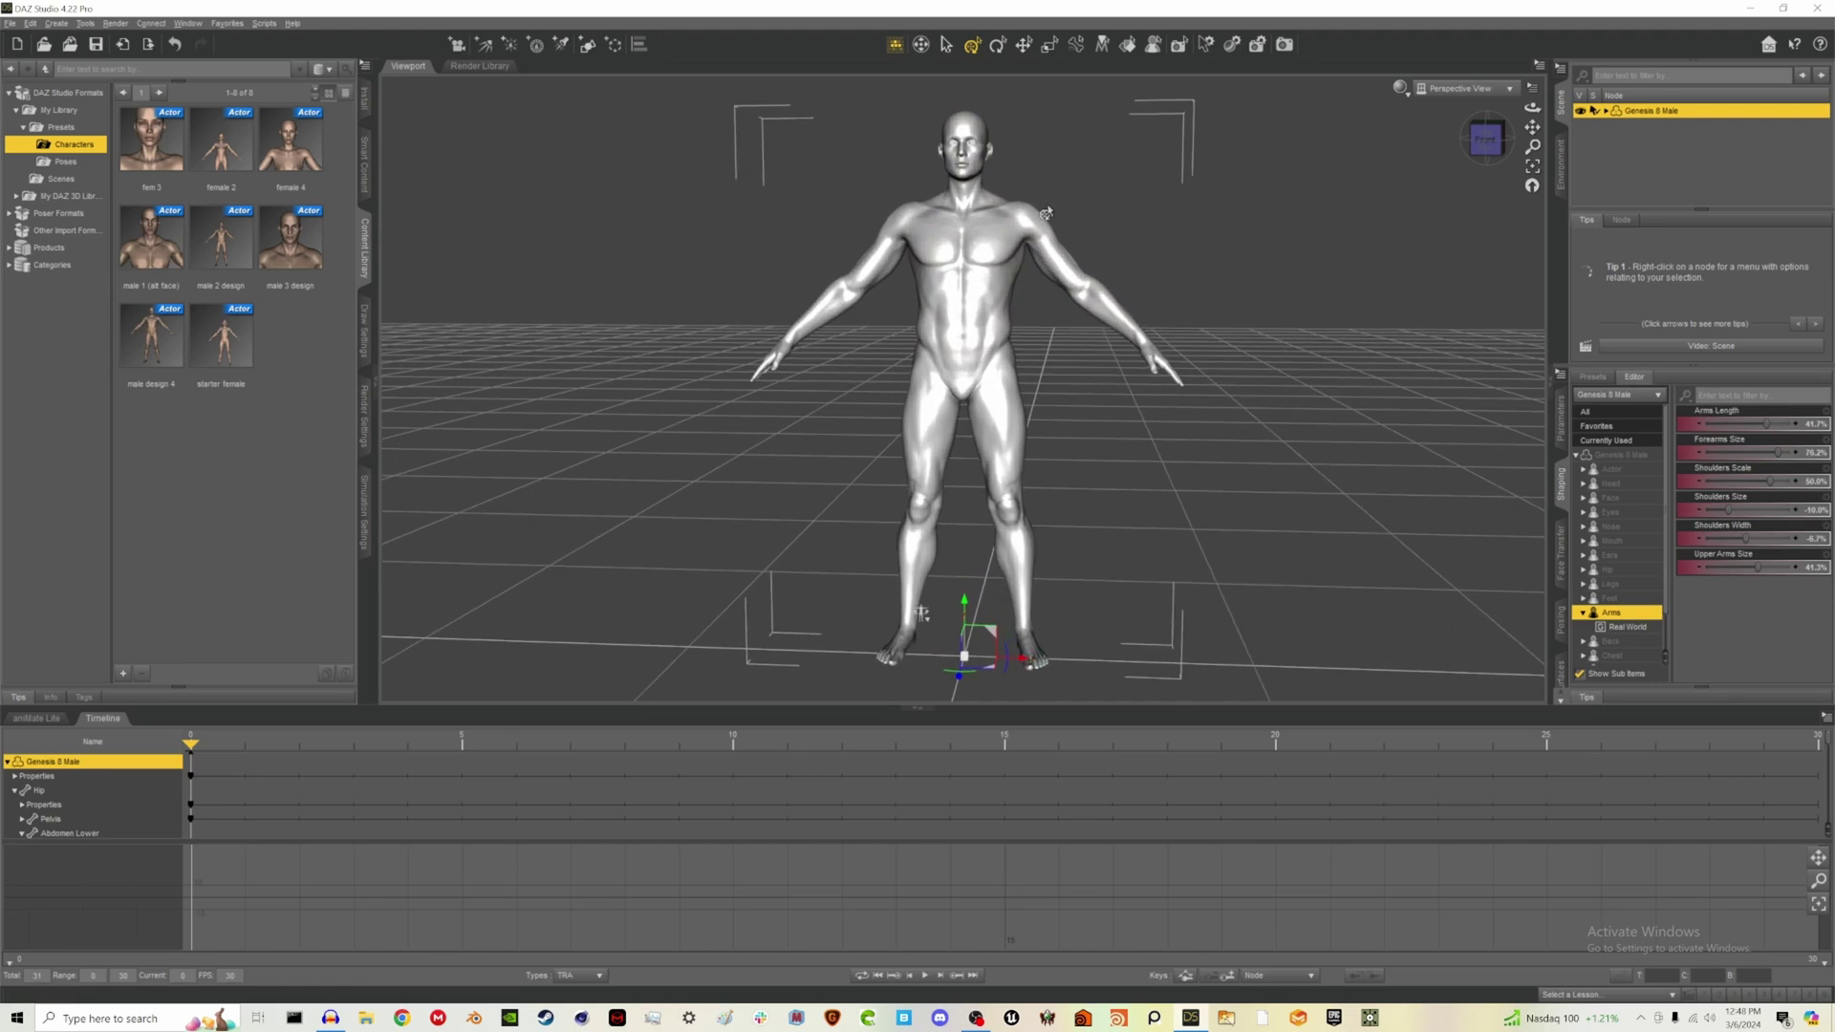
drag(1532, 126, 1524, 475)
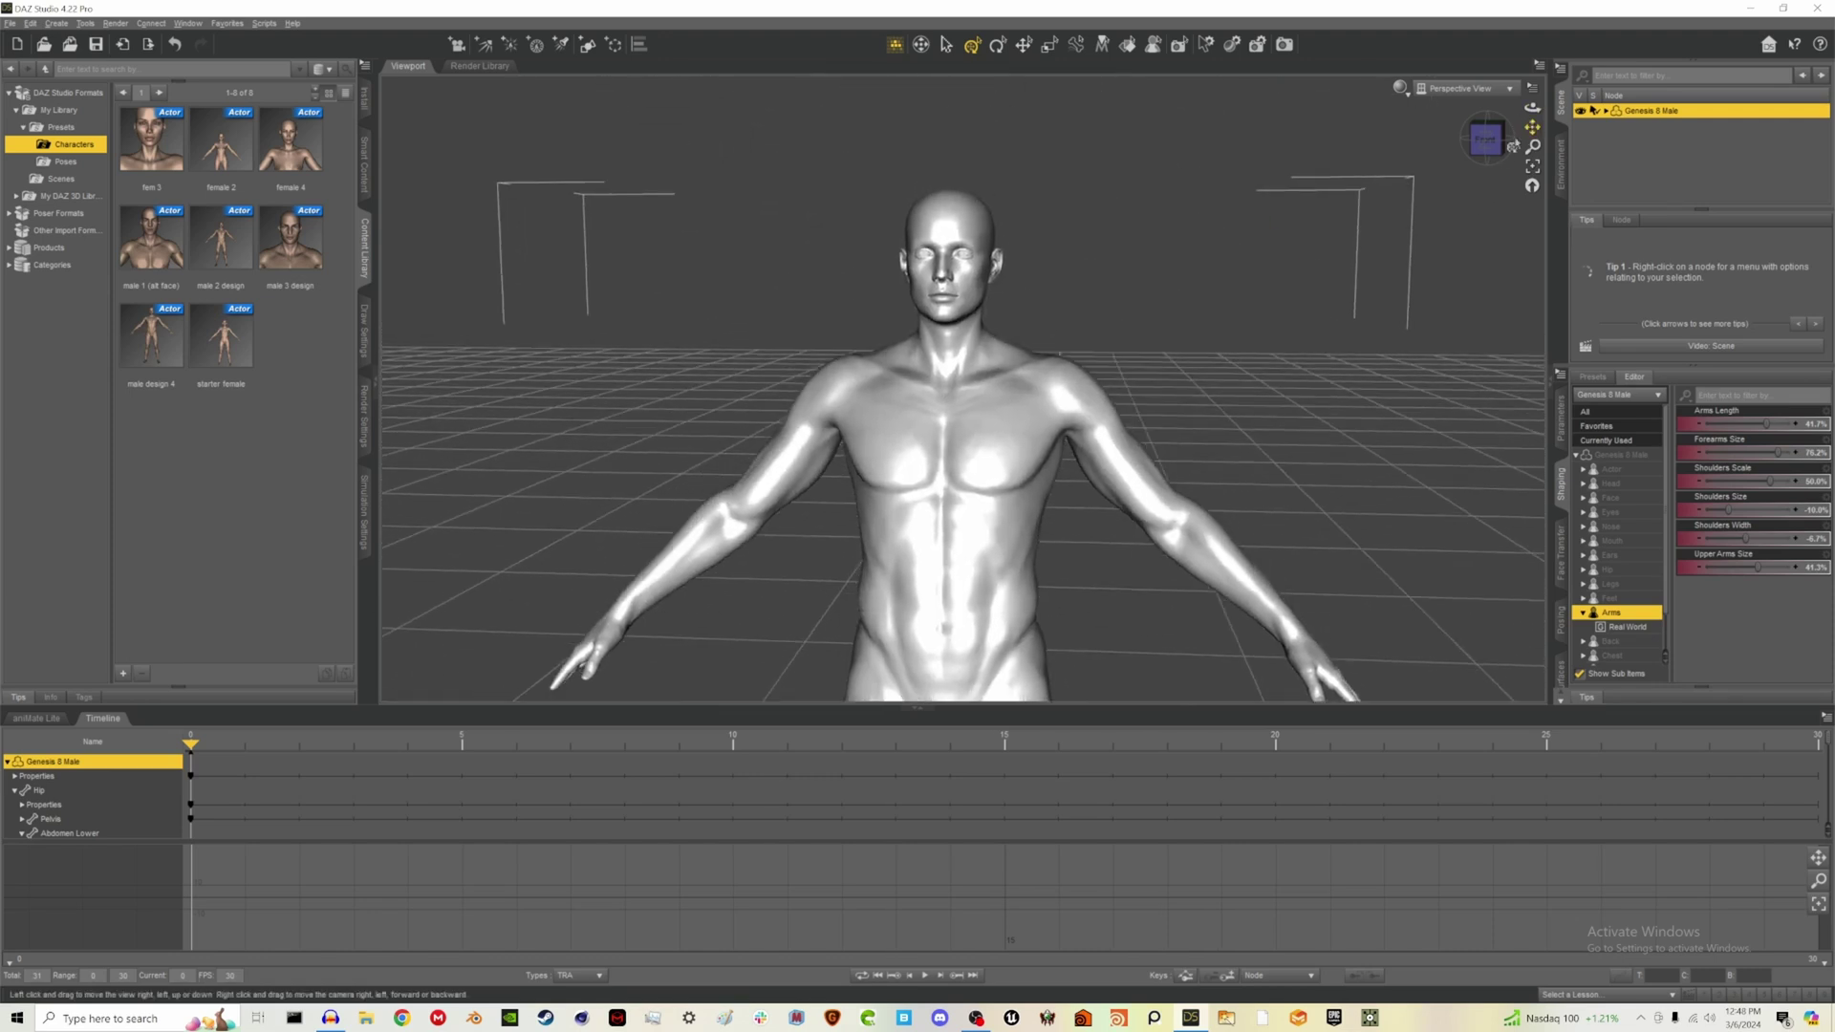
scroll(975, 234, up, 3)
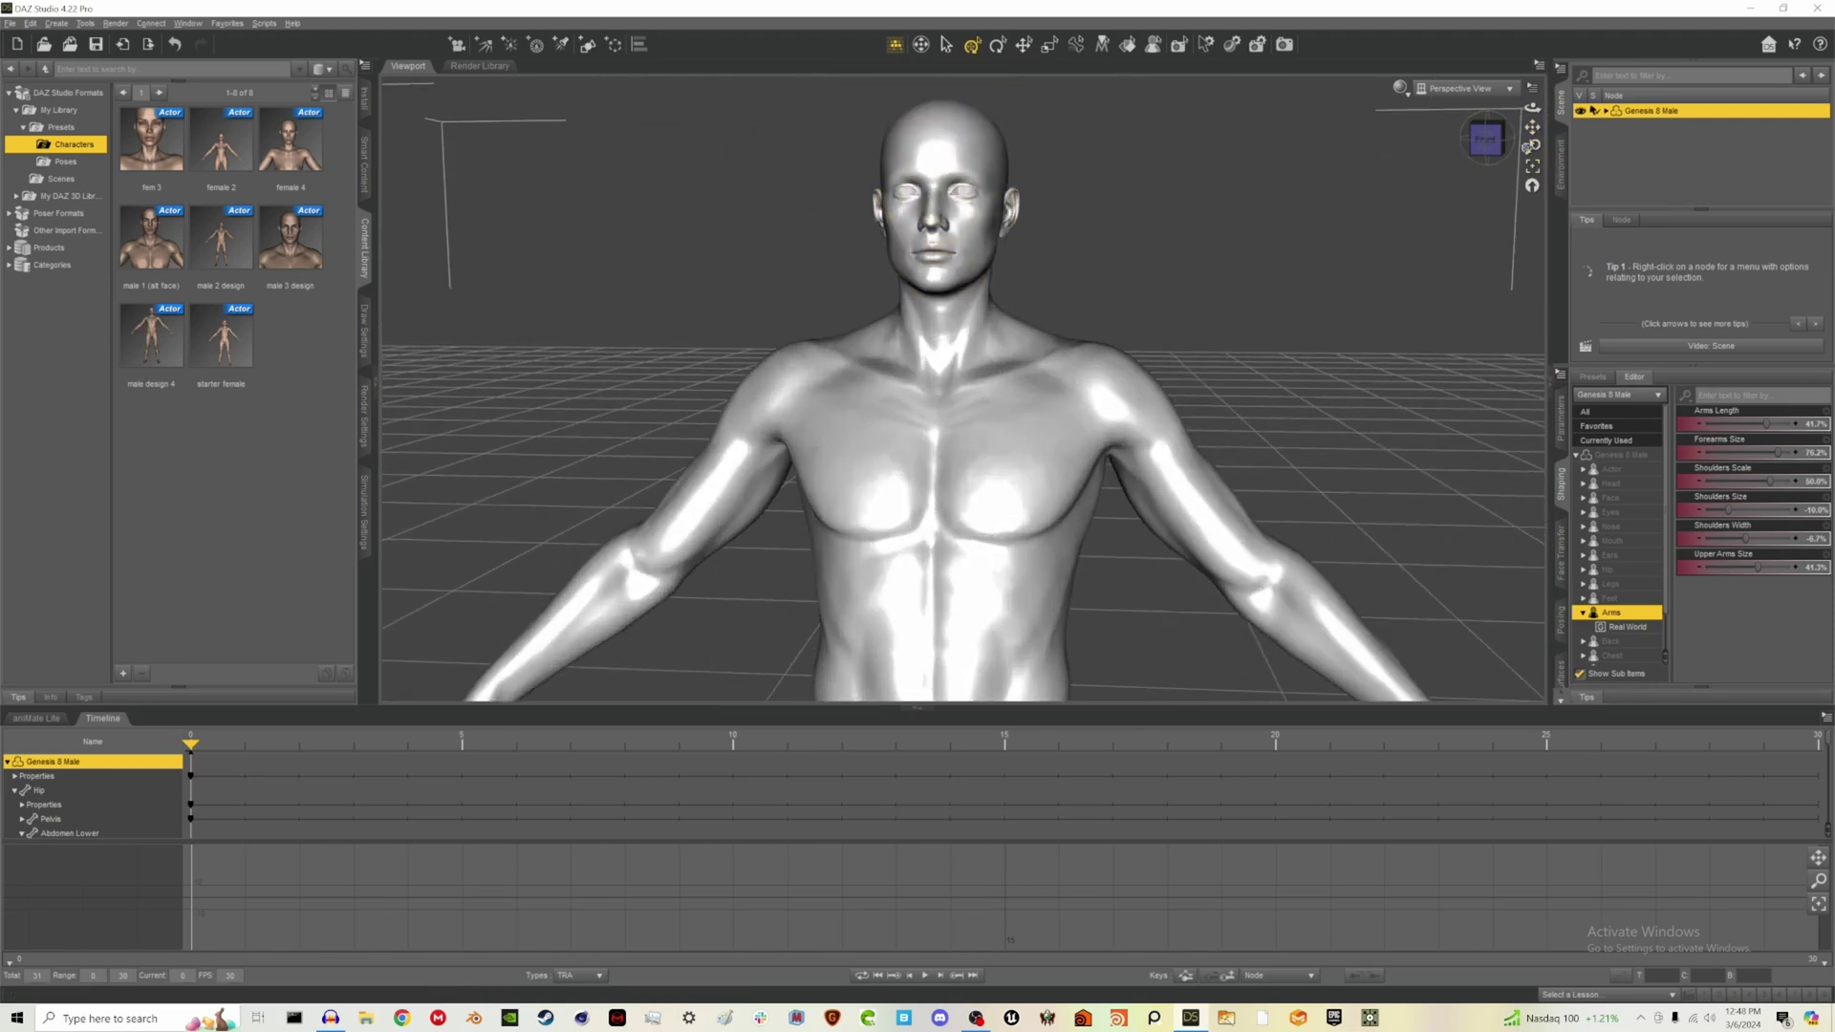
drag(1532, 127, 1545, 195)
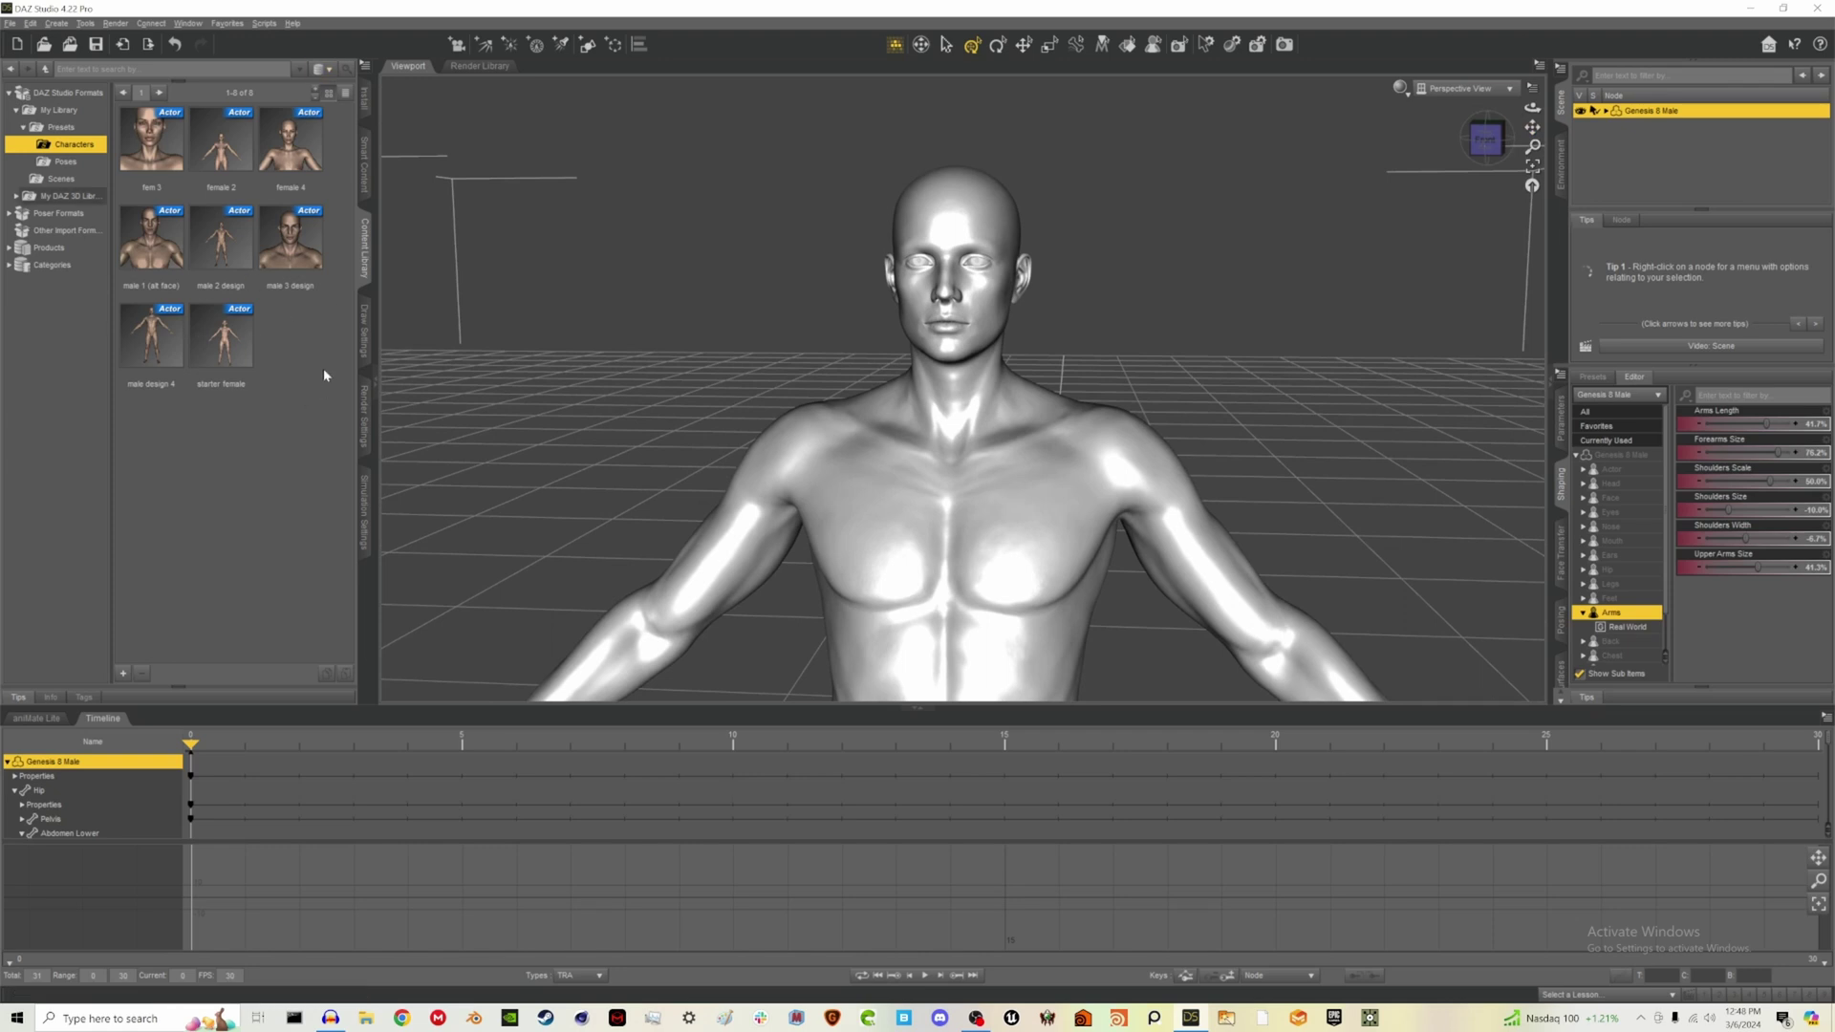
click(10, 23)
click(56, 93)
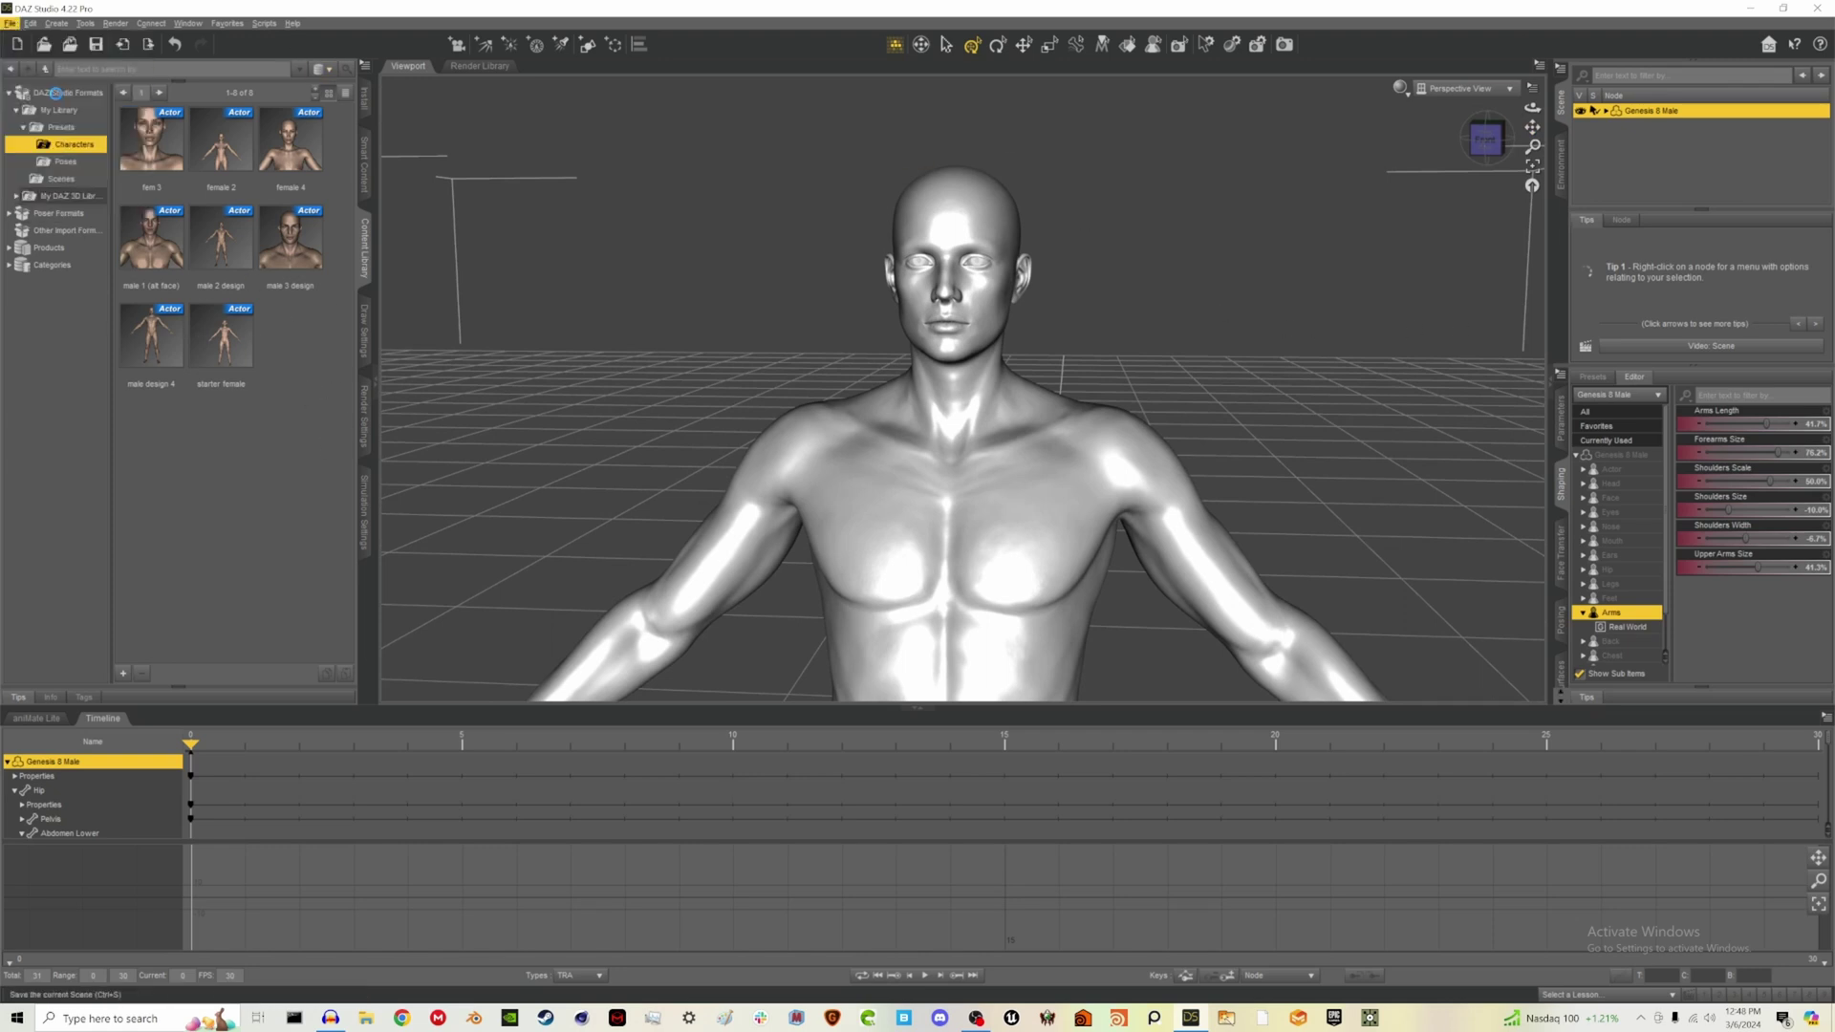